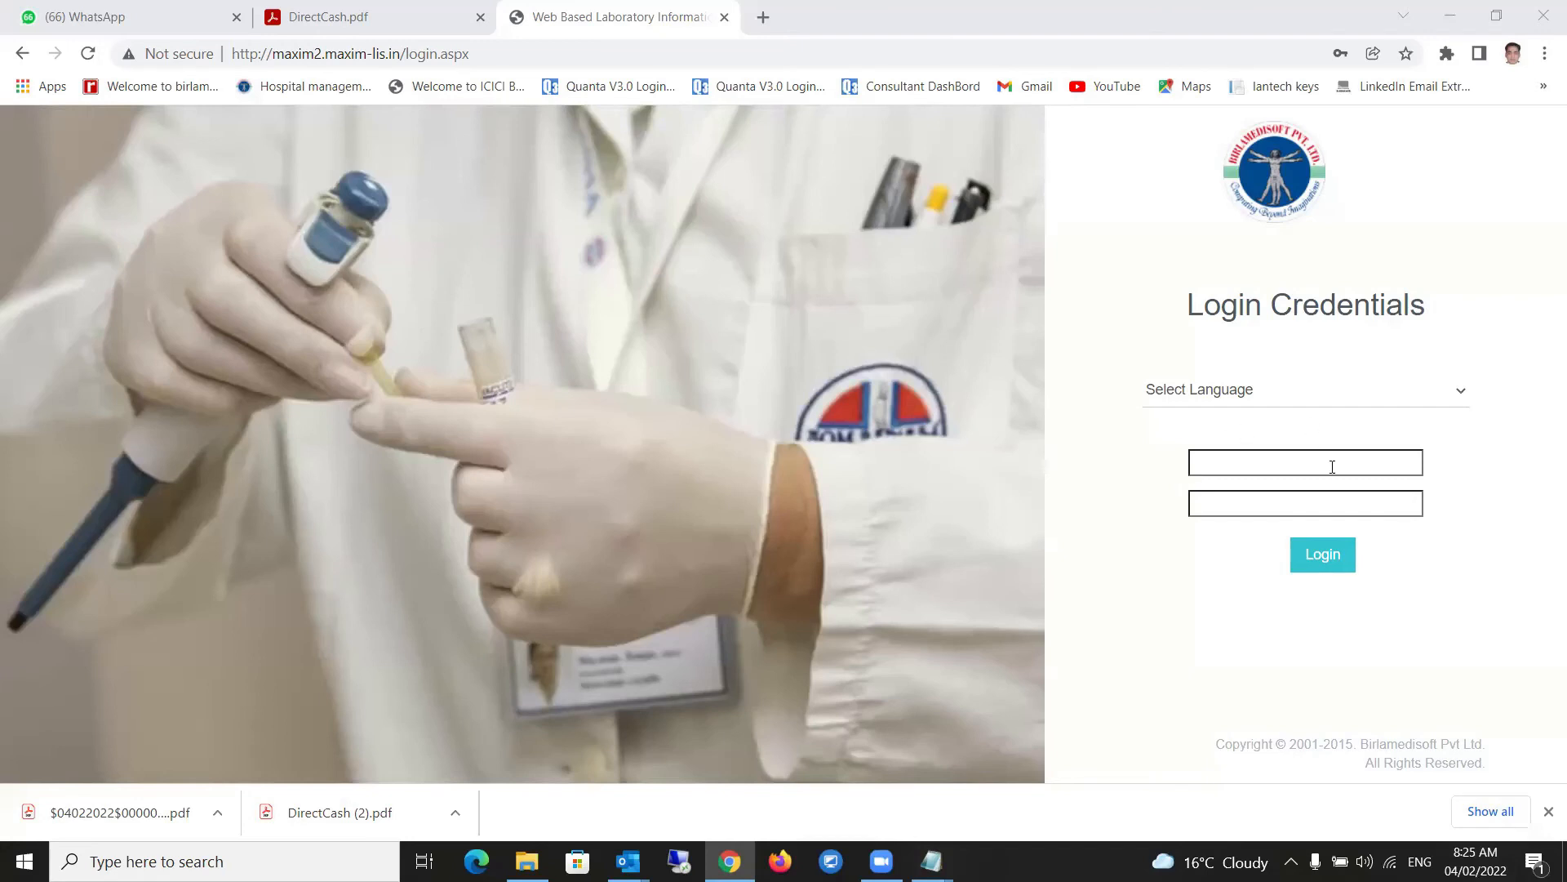
- Log in to MAXIM-LIS using the saved Chrome autofill credential
click(1275, 459)
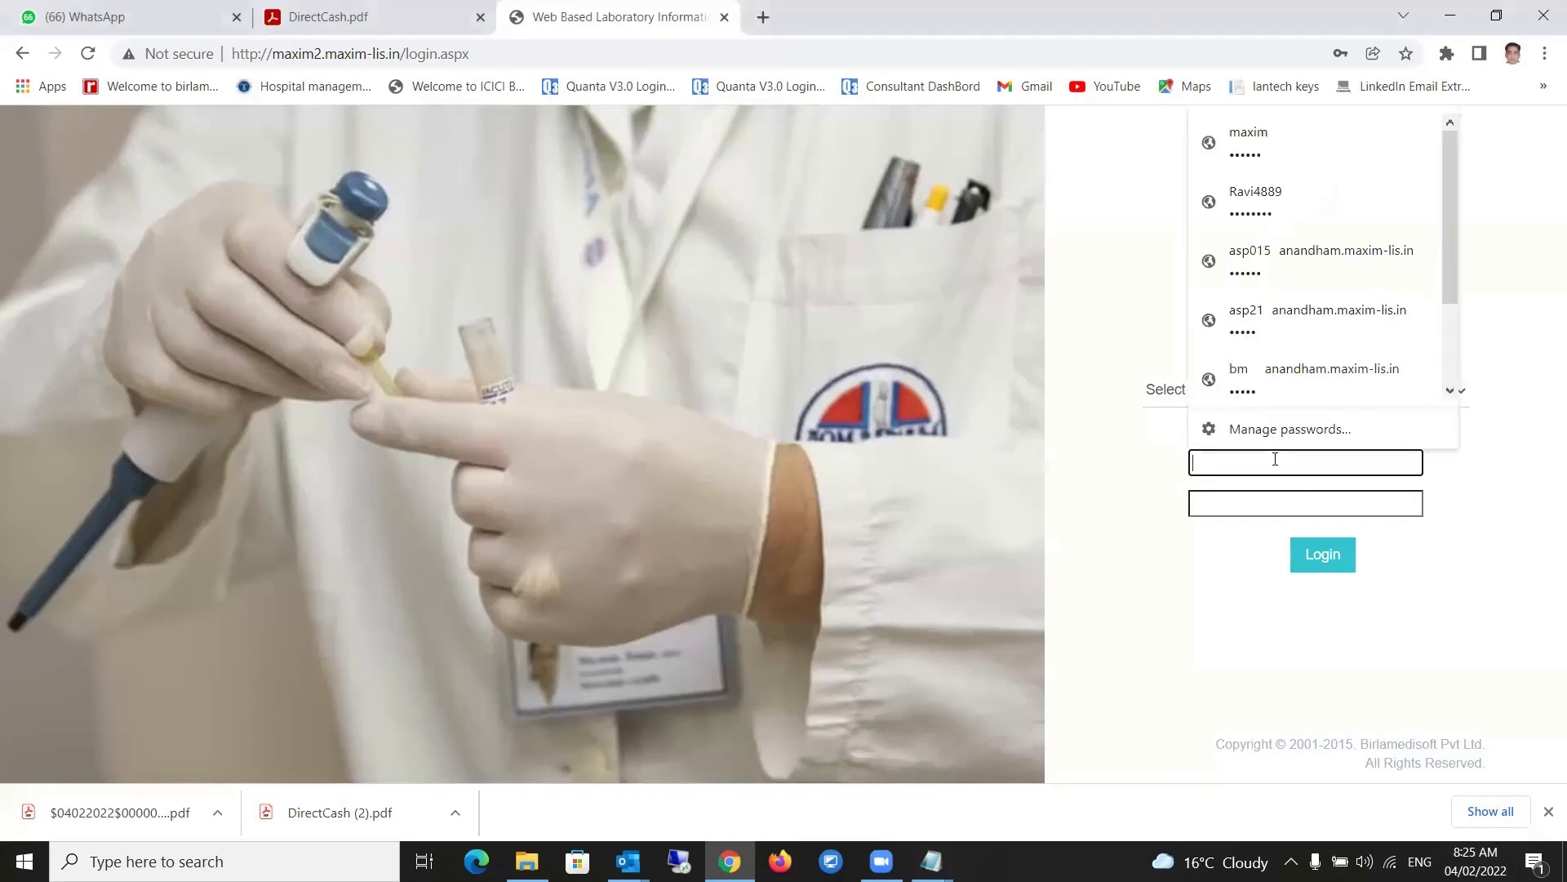
text(maxim)
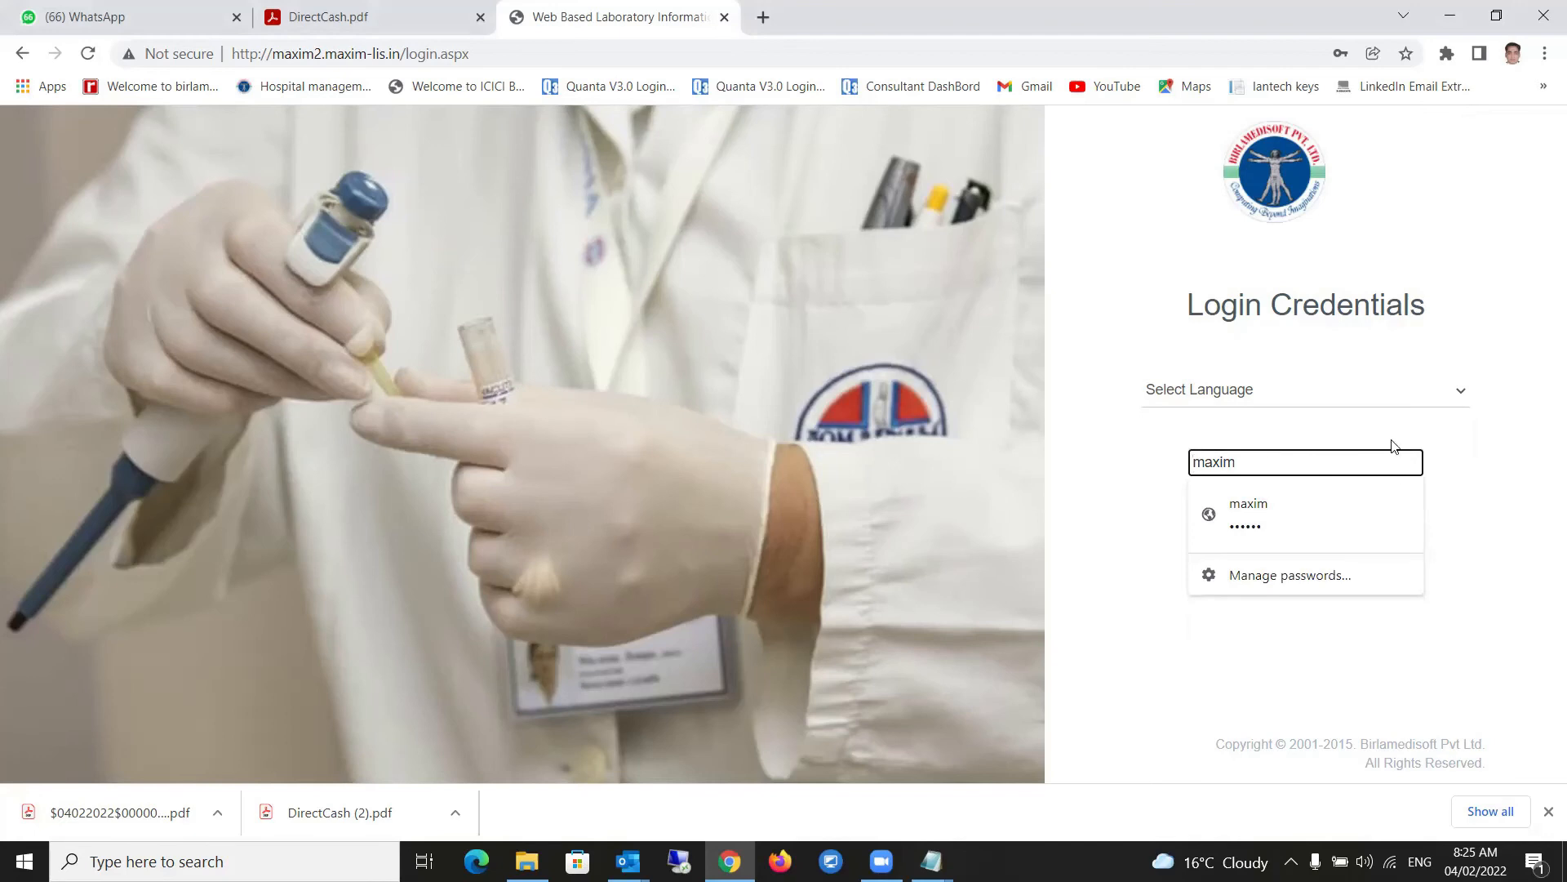
click(1308, 509)
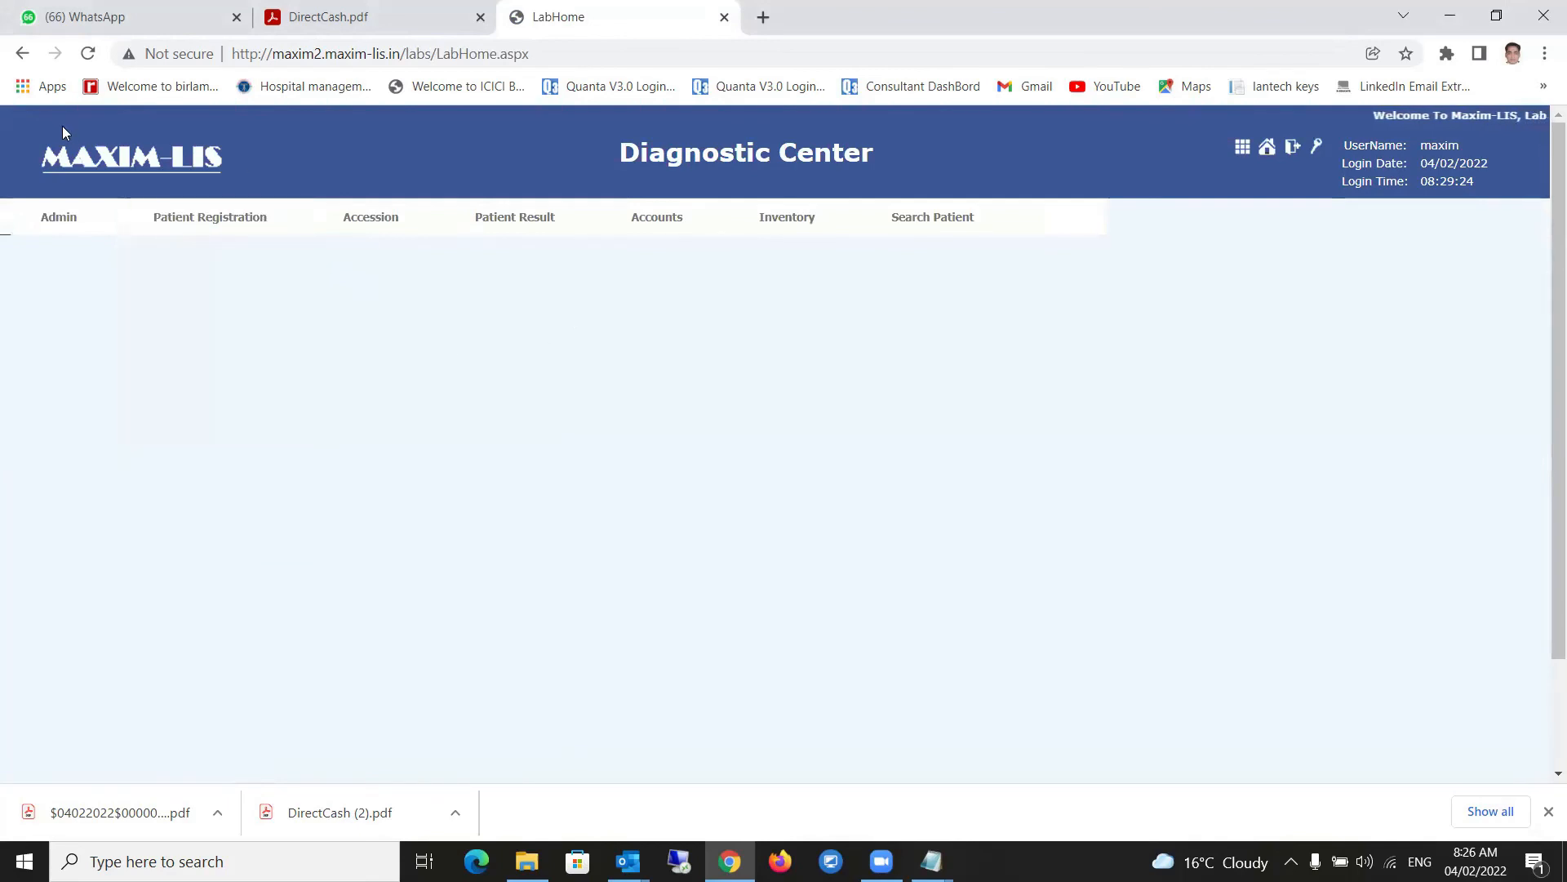
mouse_move(56, 228)
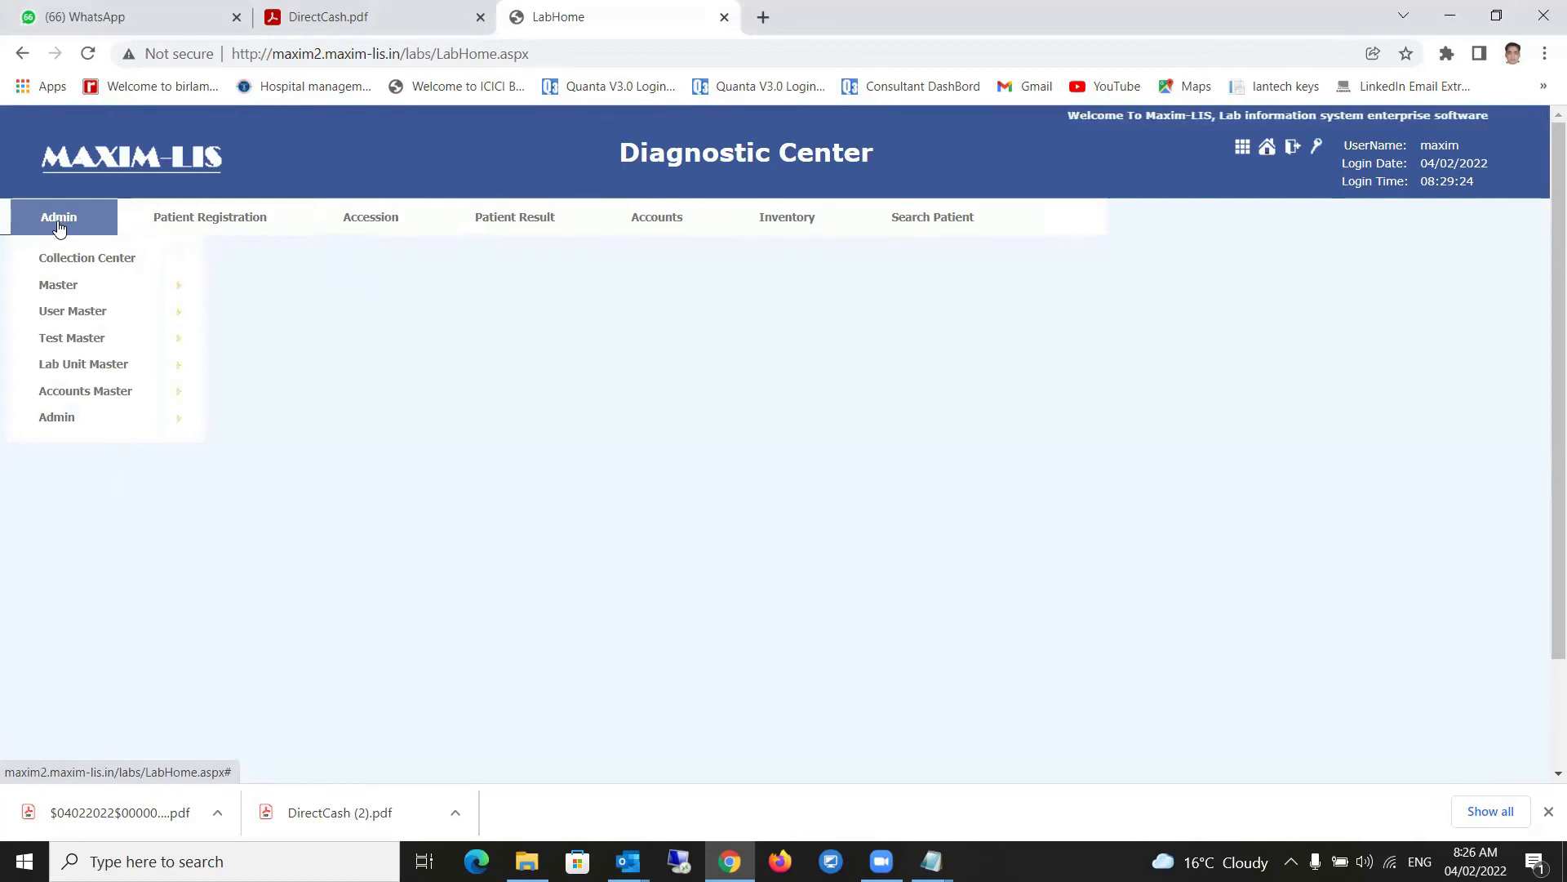
mouse_move(65, 259)
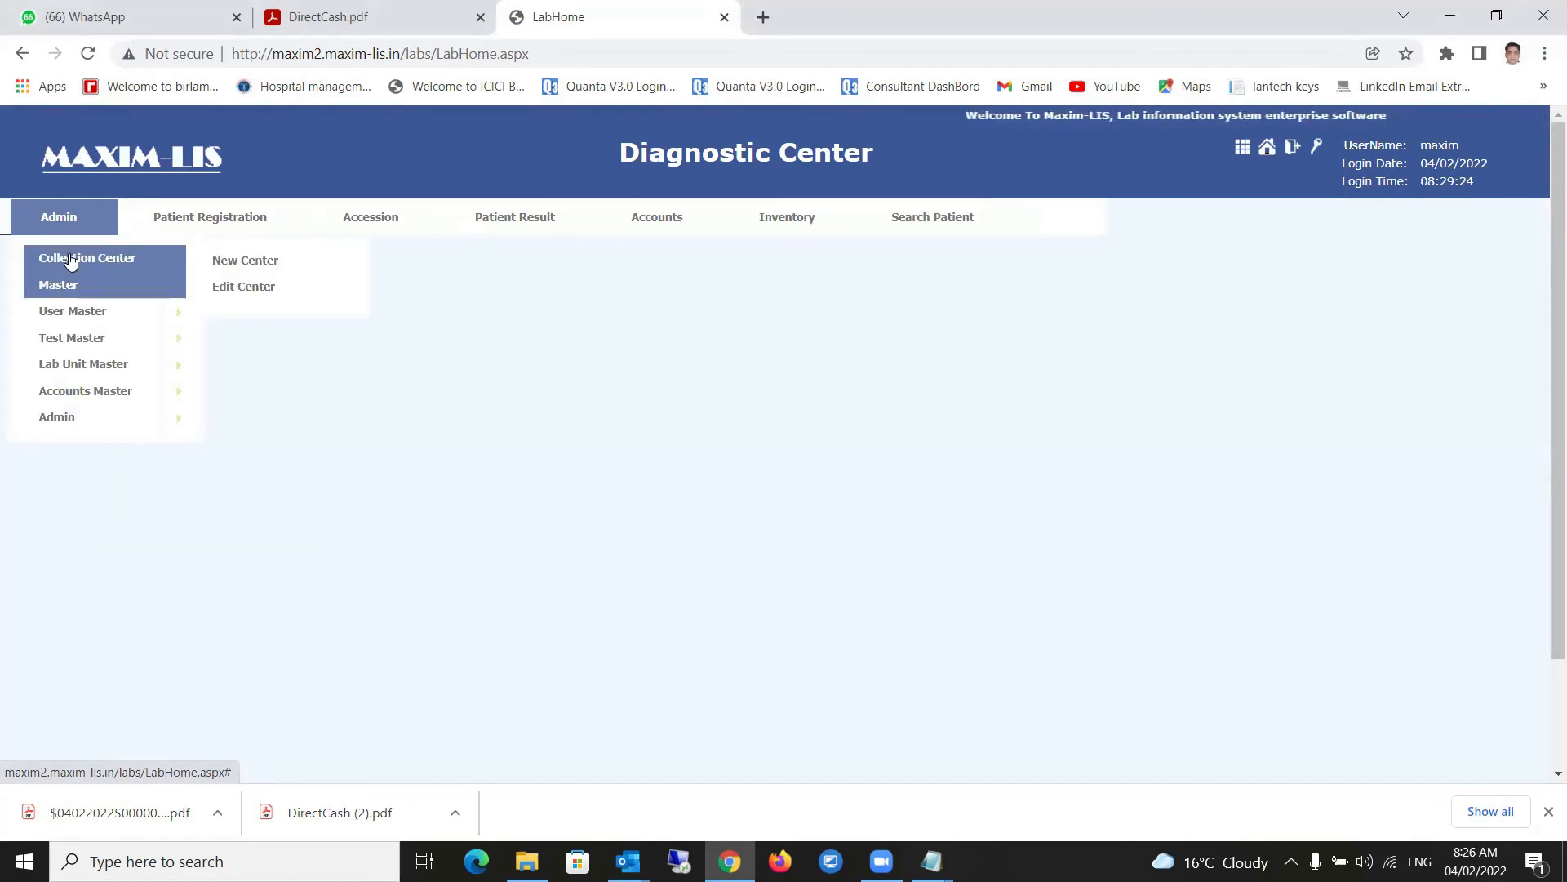
mouse_move(64, 341)
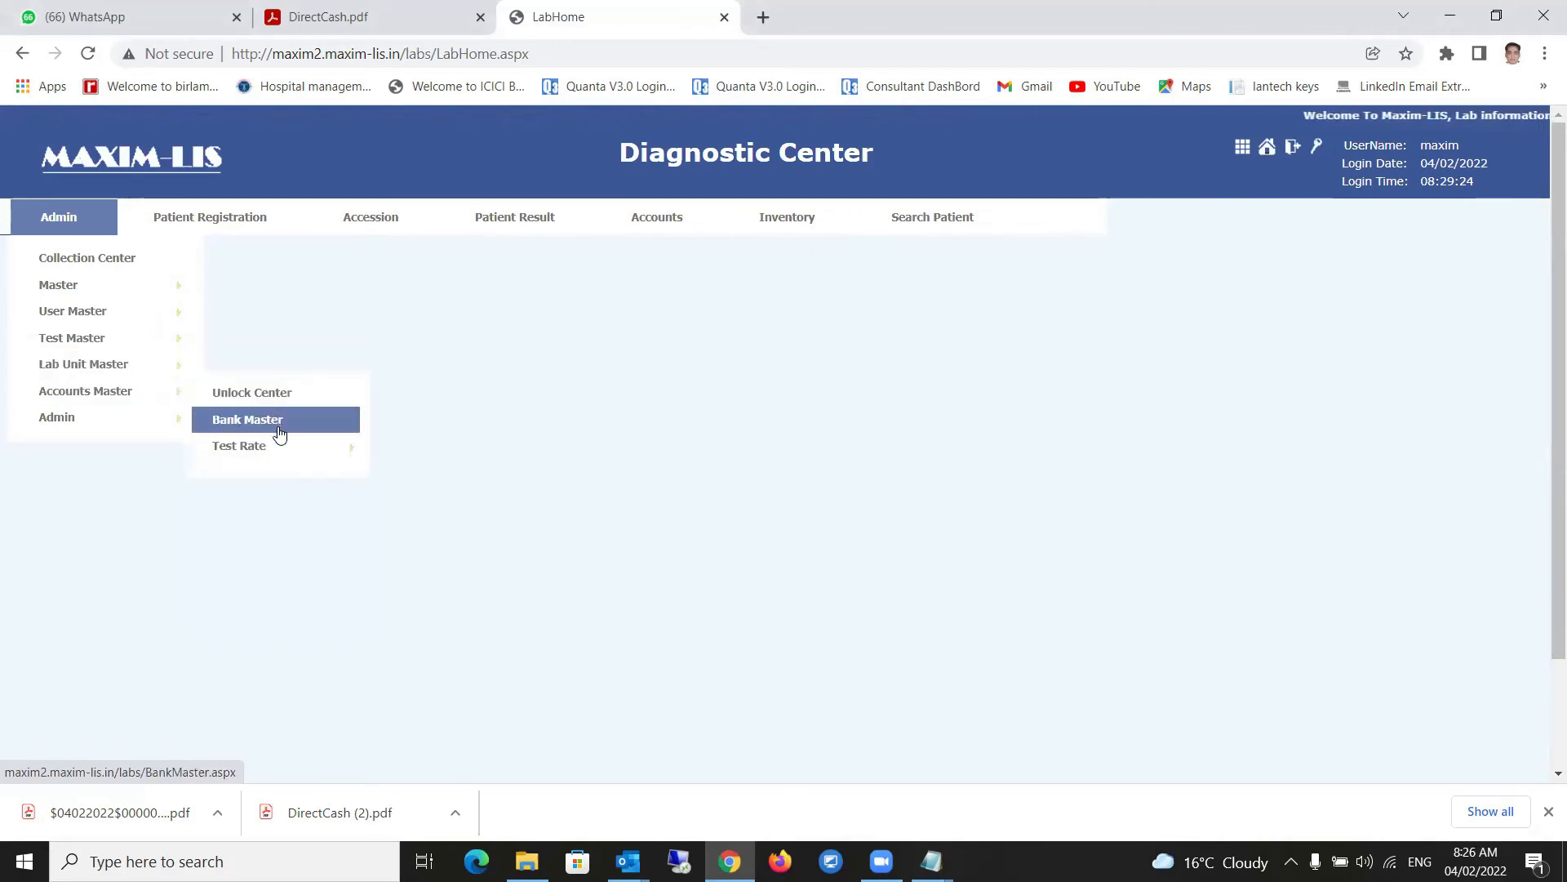
mouse_move(254, 451)
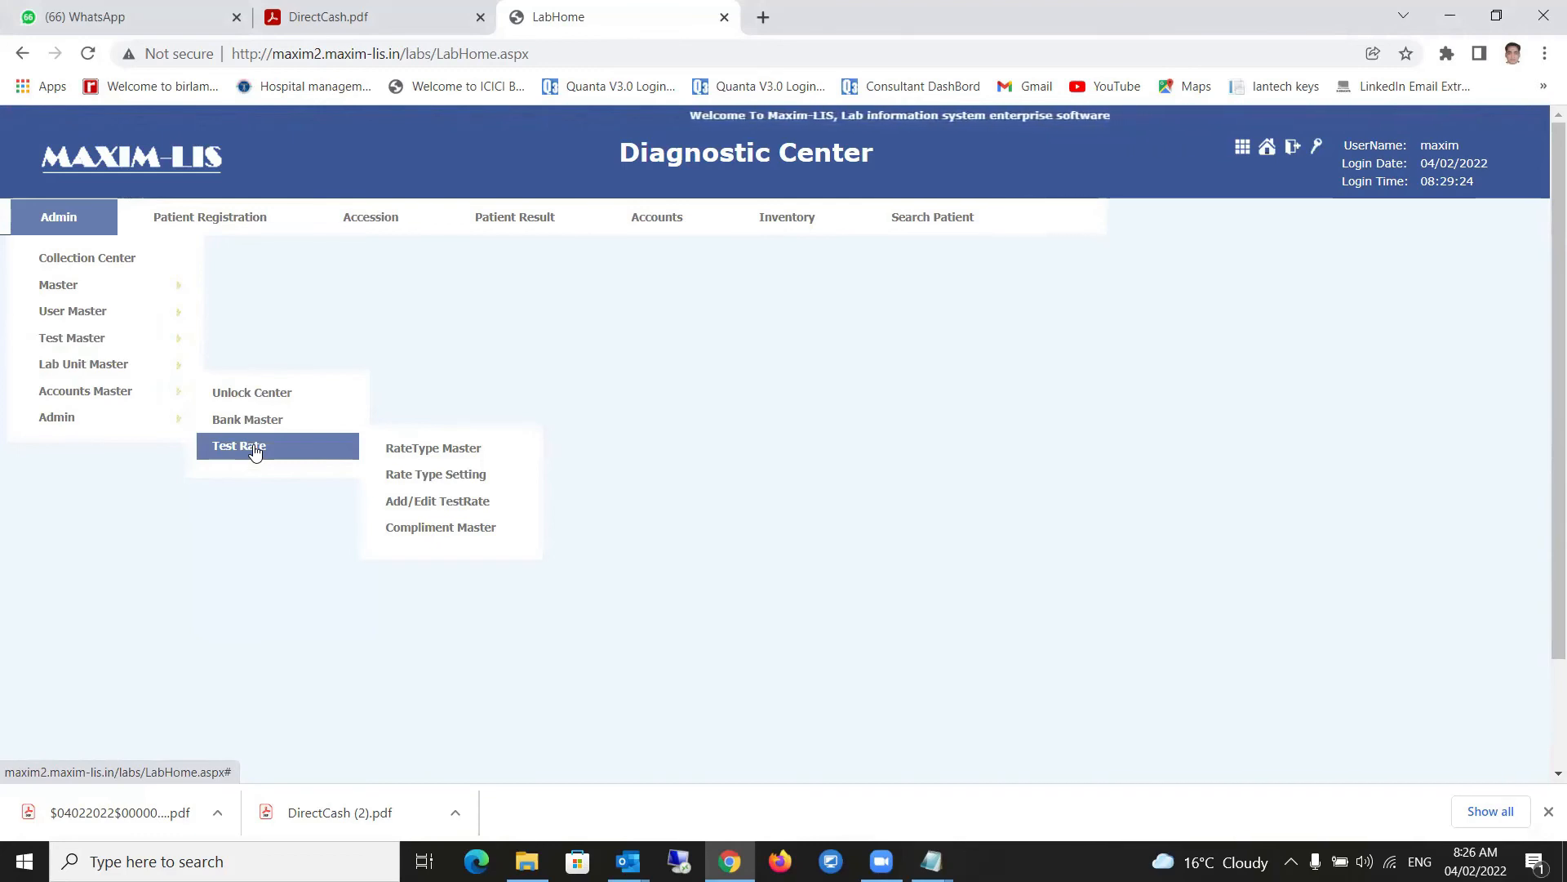
mouse_move(121, 418)
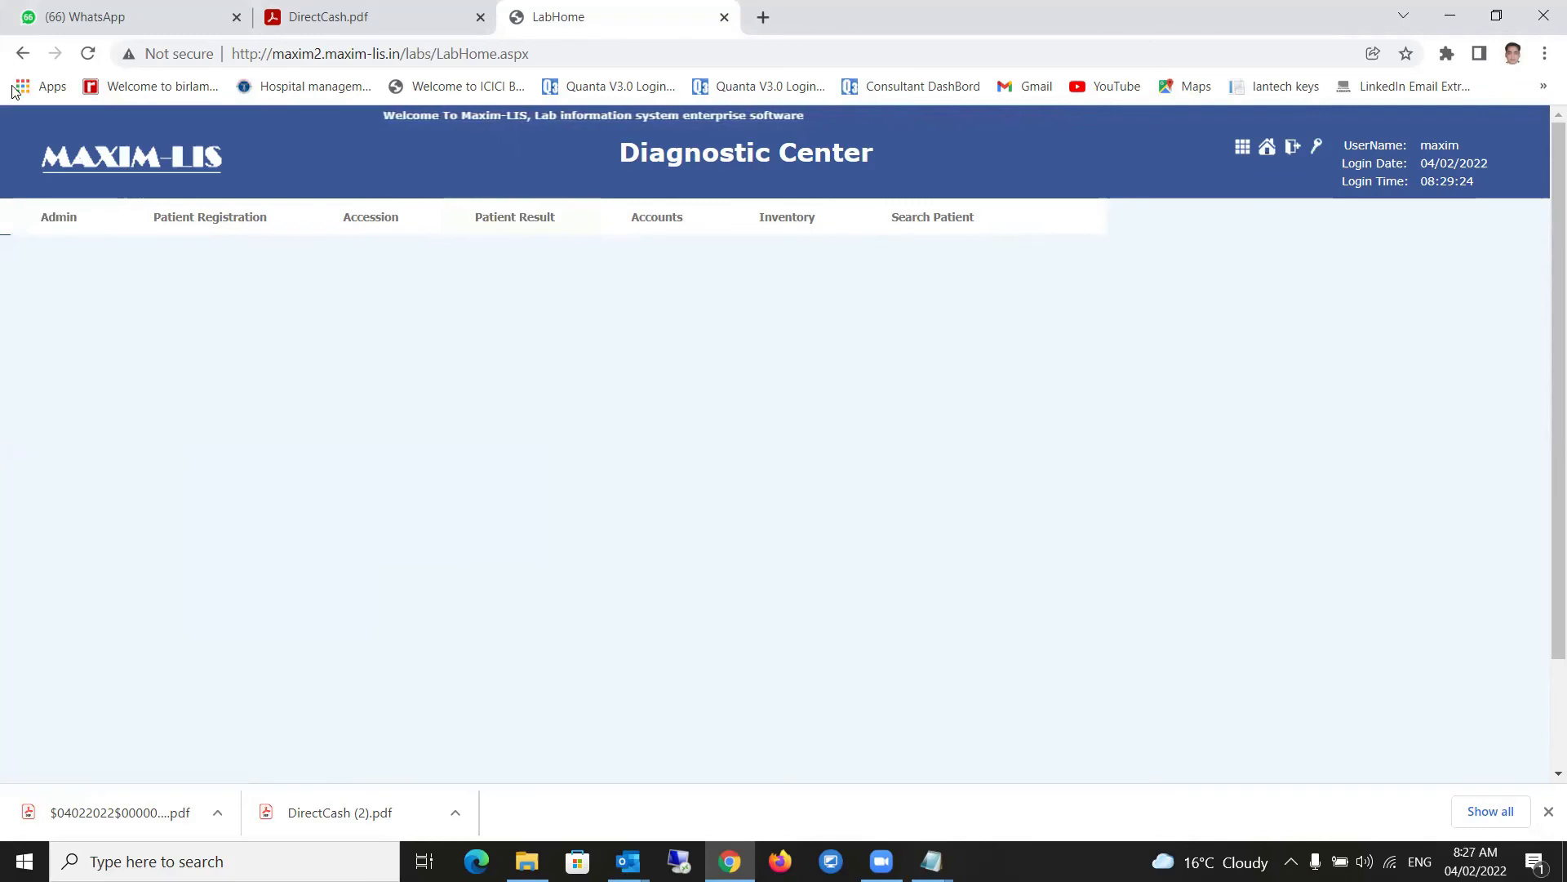
mouse_move(70, 418)
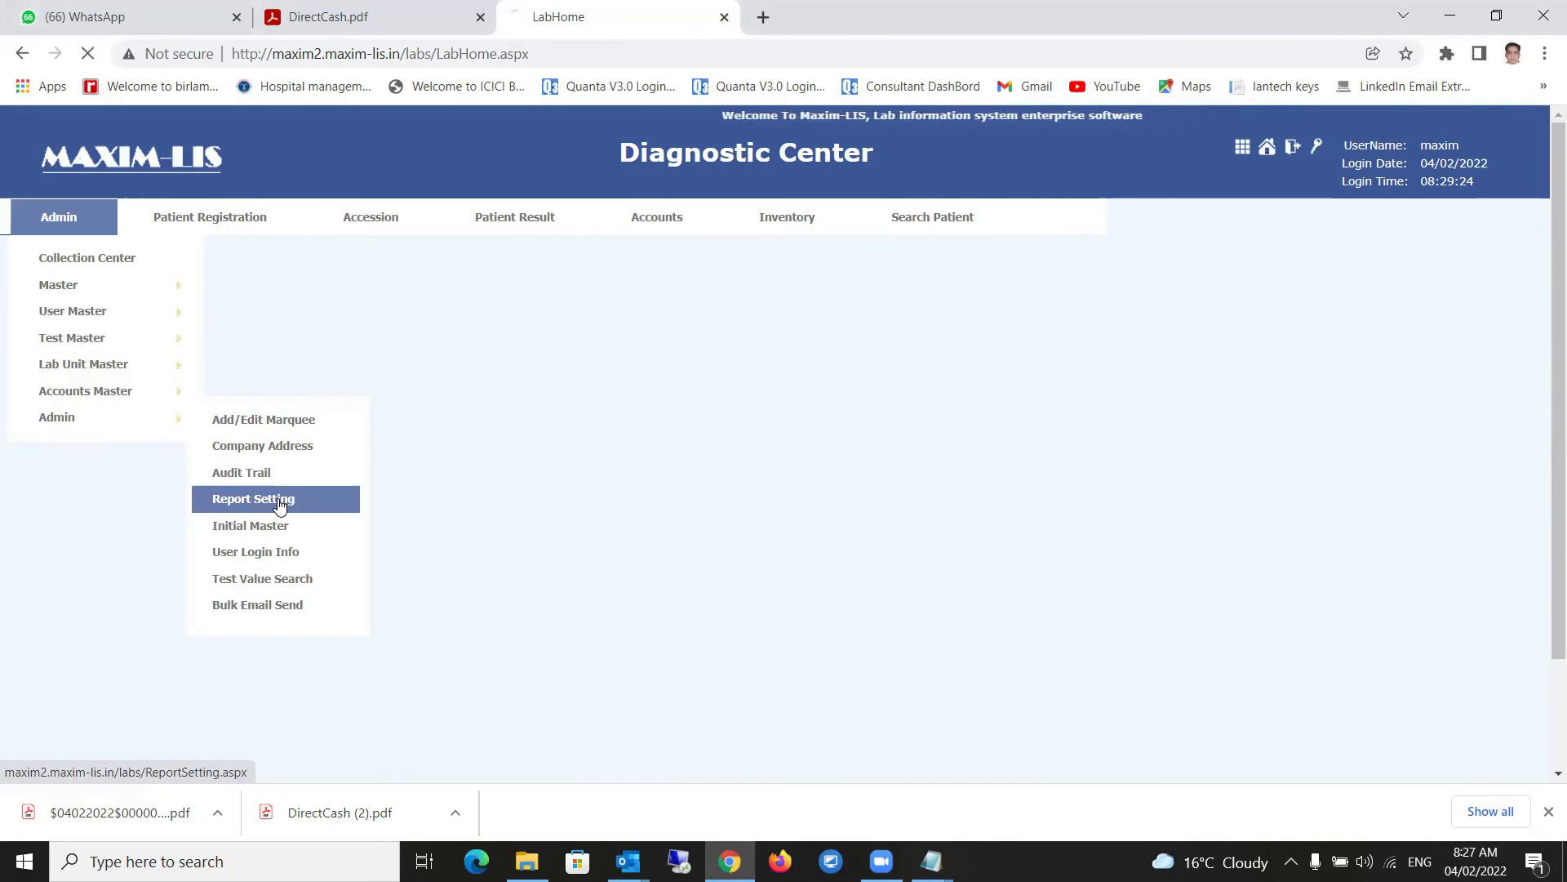
- Open Test Value Search and tick HAEMATOLOGY to list its test titles
click(279, 504)
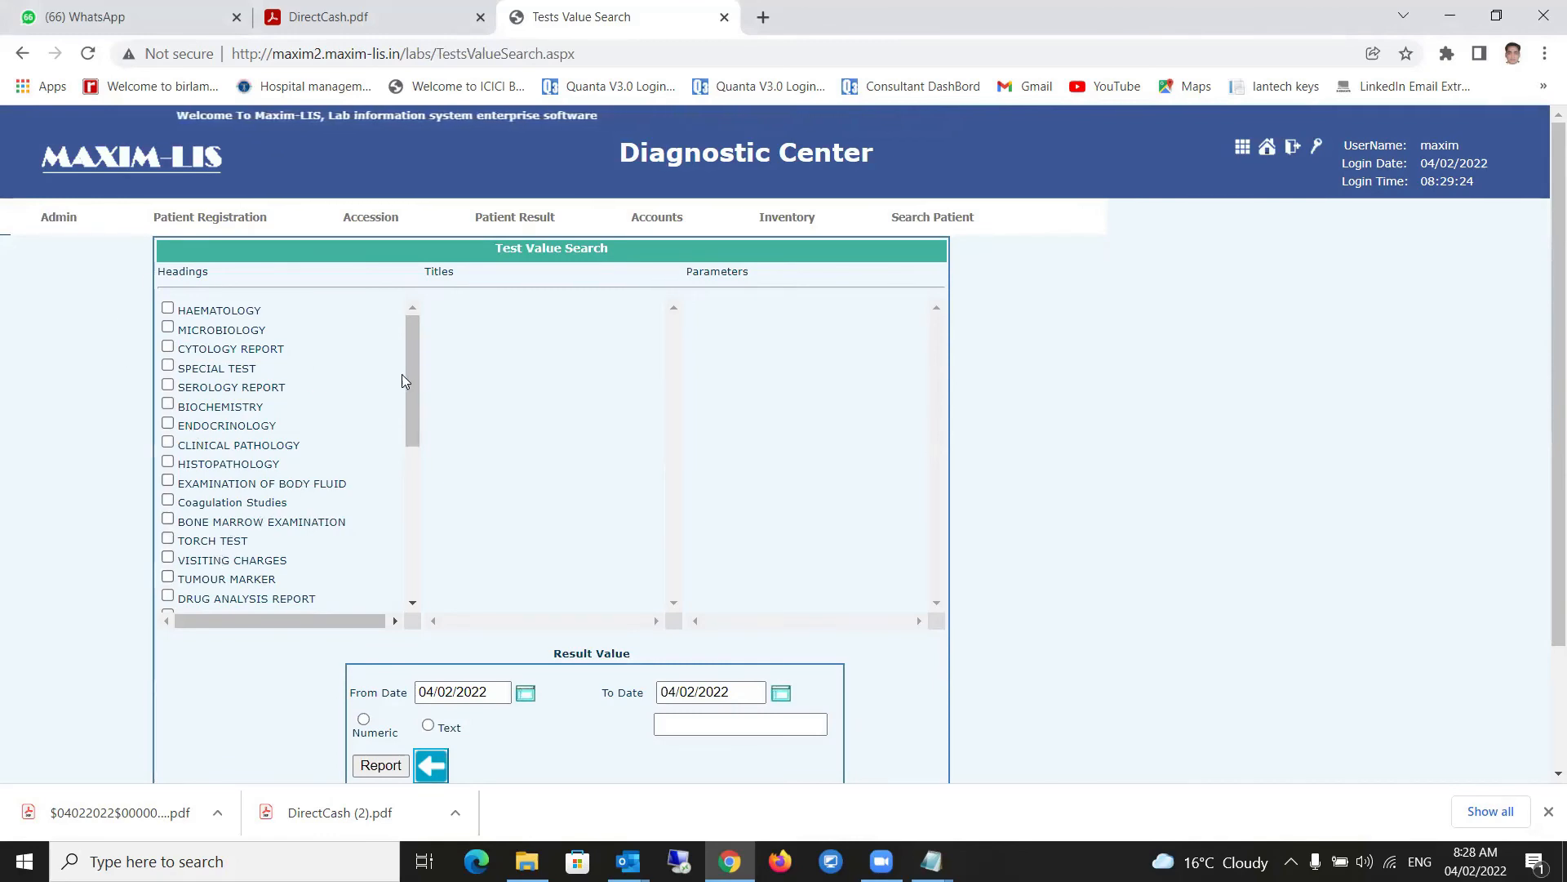
click(167, 309)
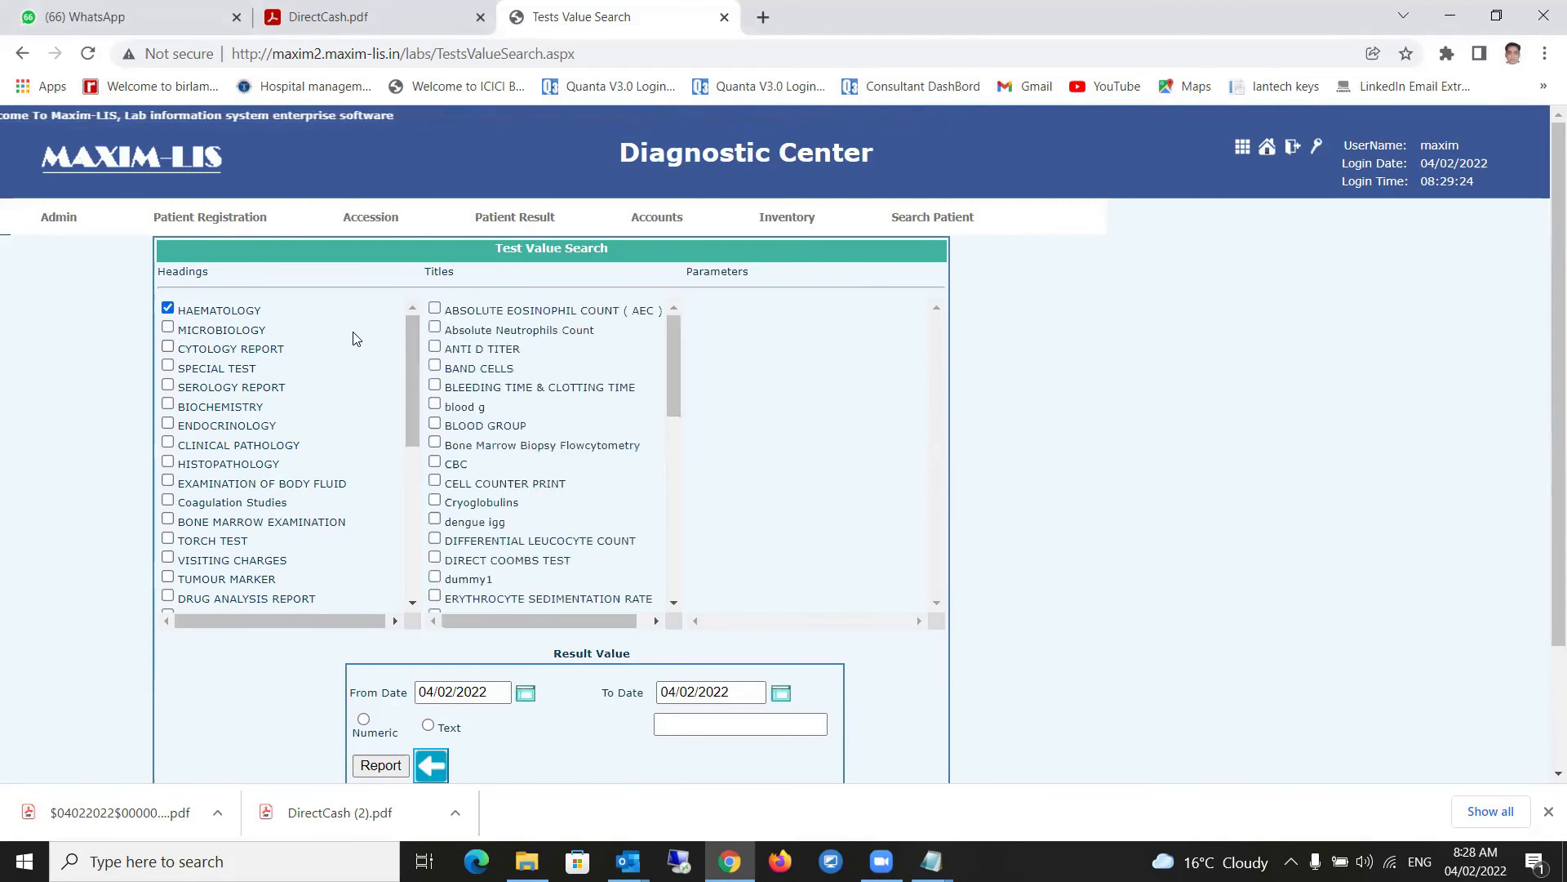
drag(677, 389, 674, 340)
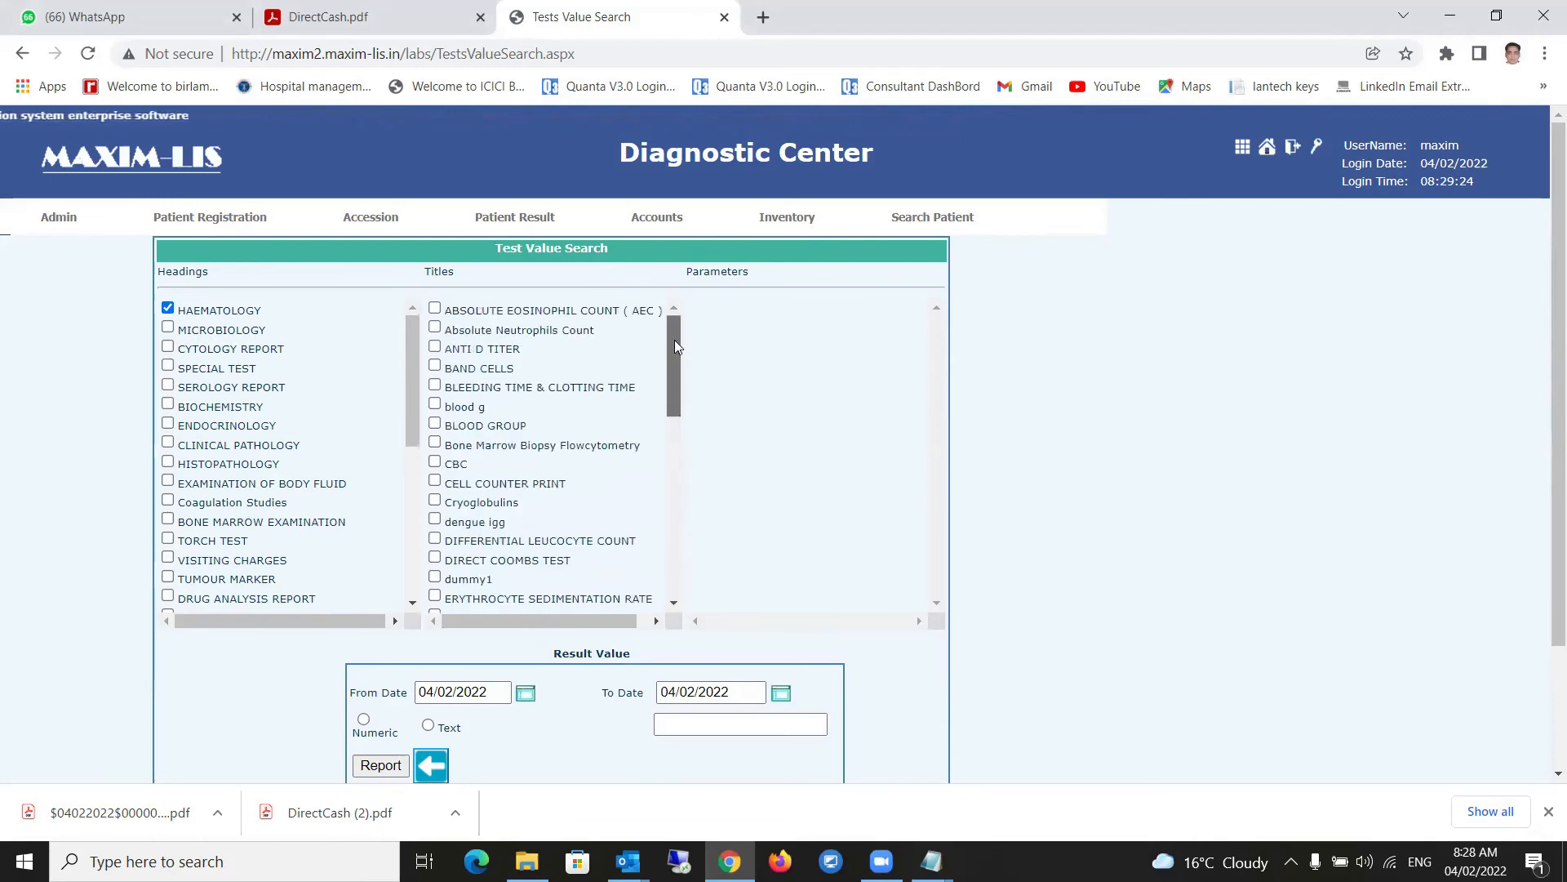
scroll(410, 586, down, 2)
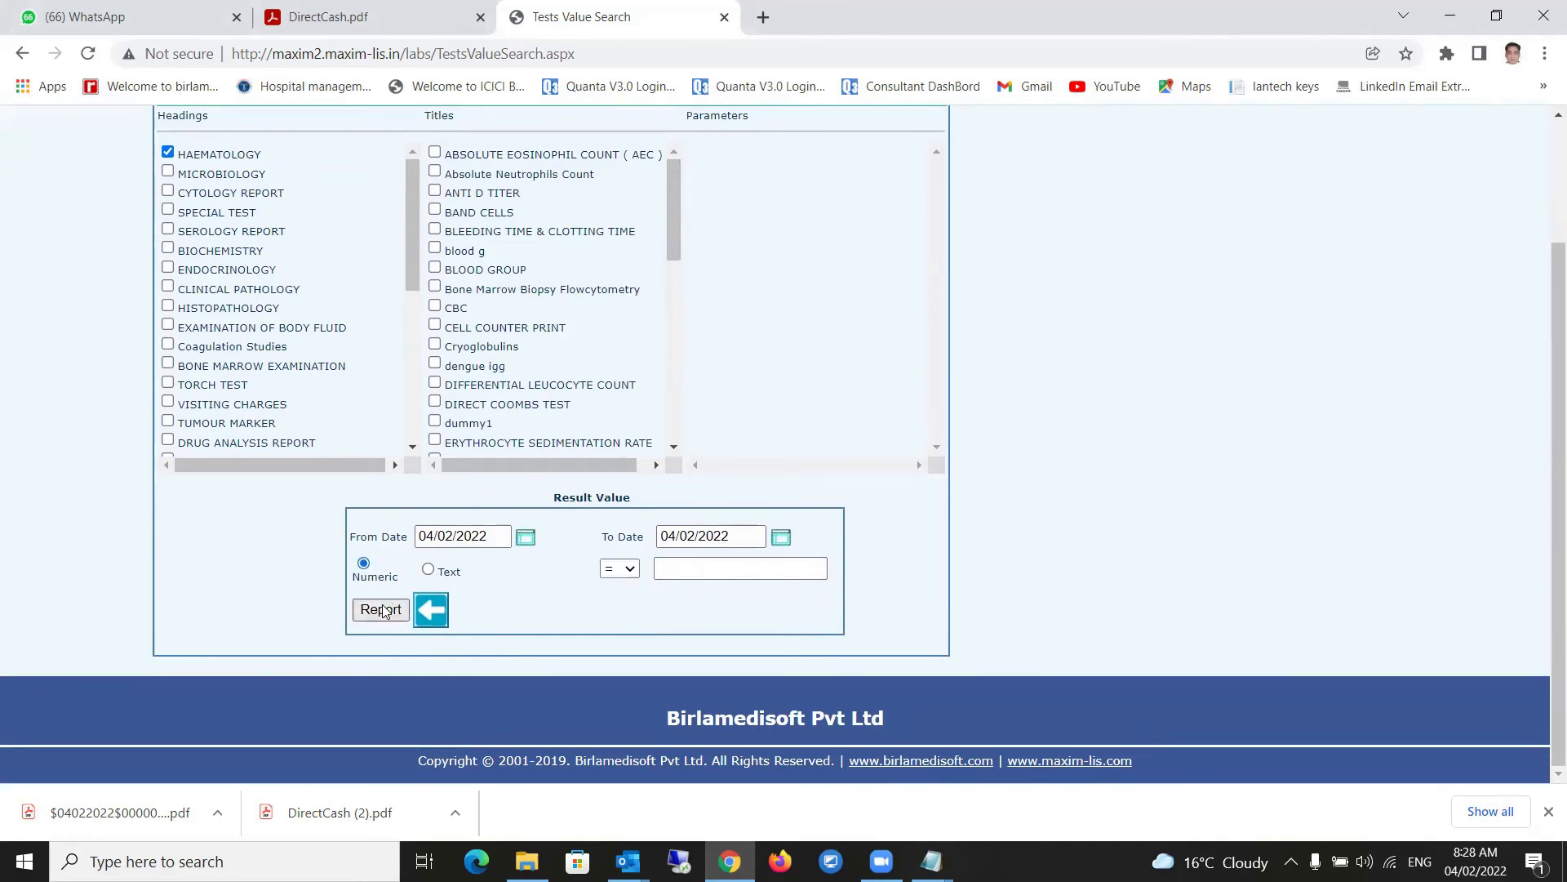
- Choose Numeric and bring up the comparison operator list for the result comparison
click(619, 569)
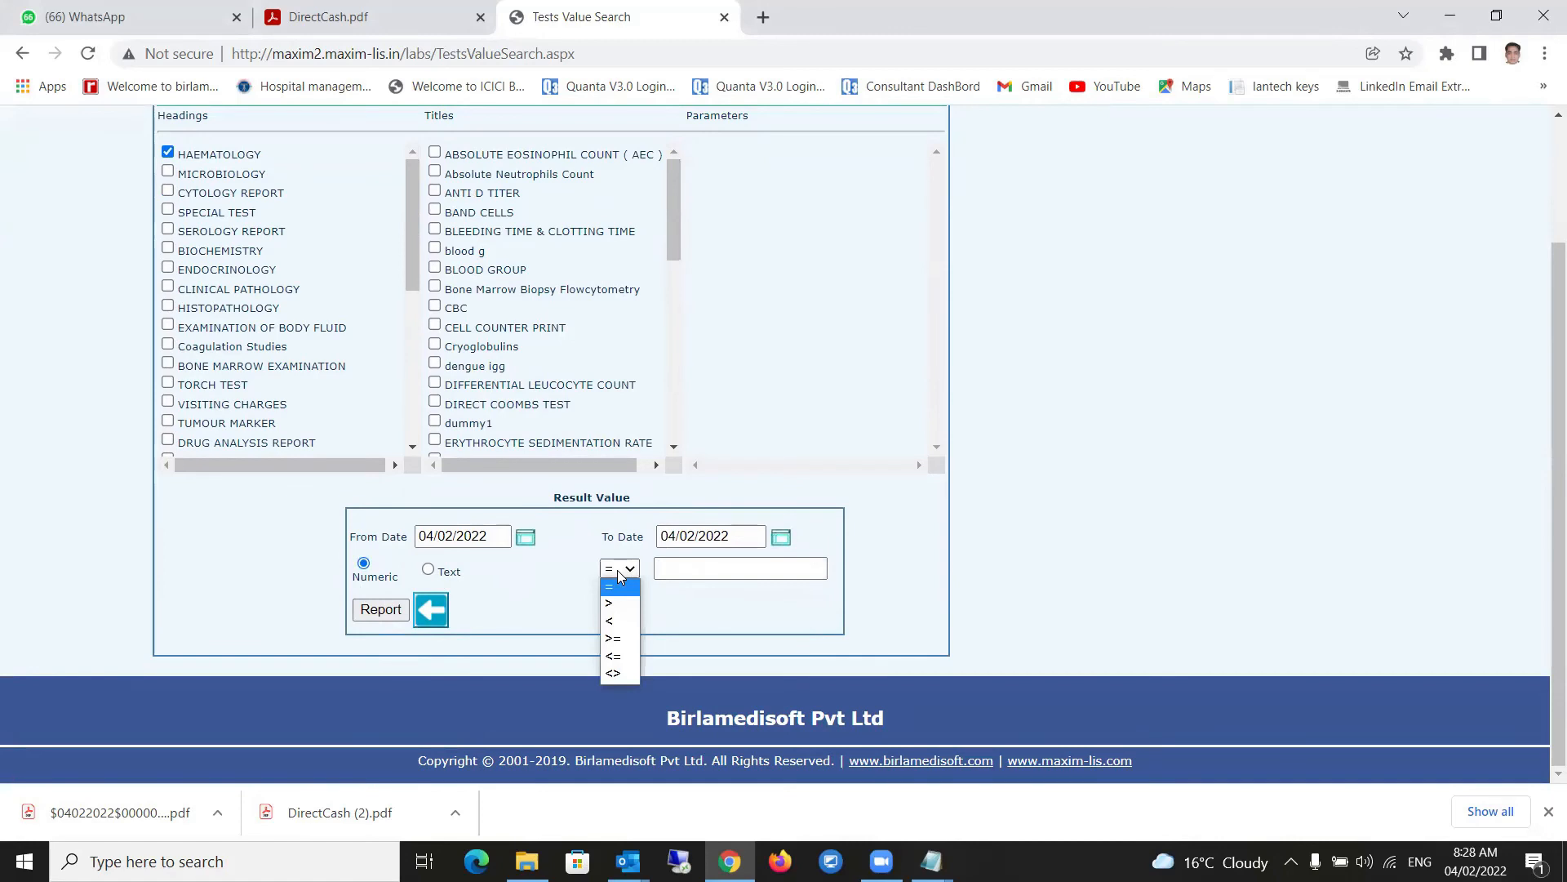
scroll(820, 384, up, 2)
mouse_move(181, 236)
mouse_move(58, 217)
mouse_move(72, 393)
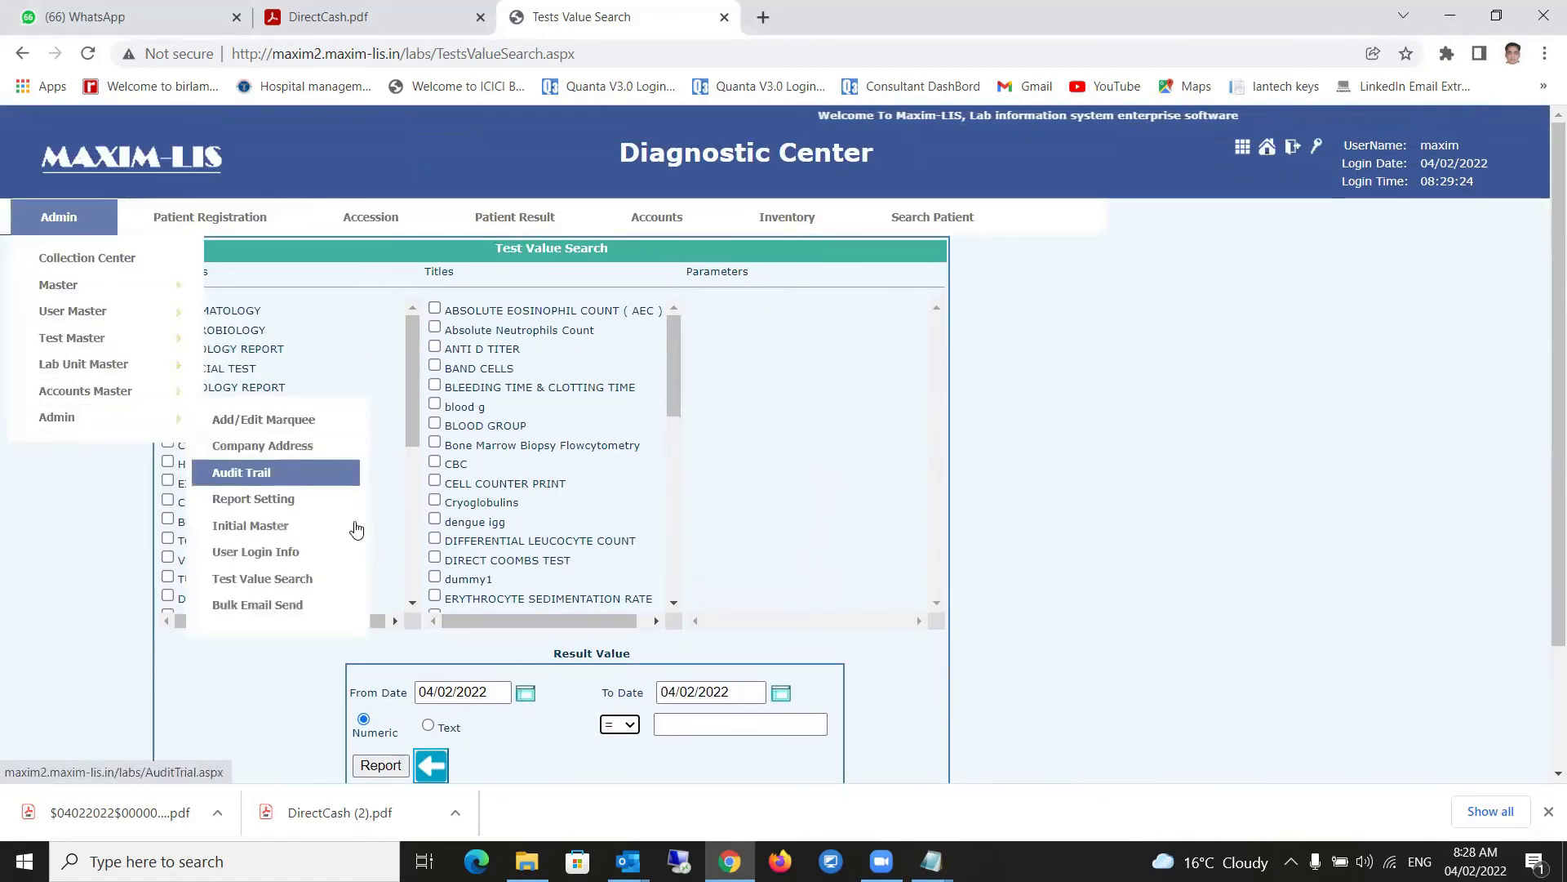
- Open Admin > Admin > Bulk Email Send
click(282, 605)
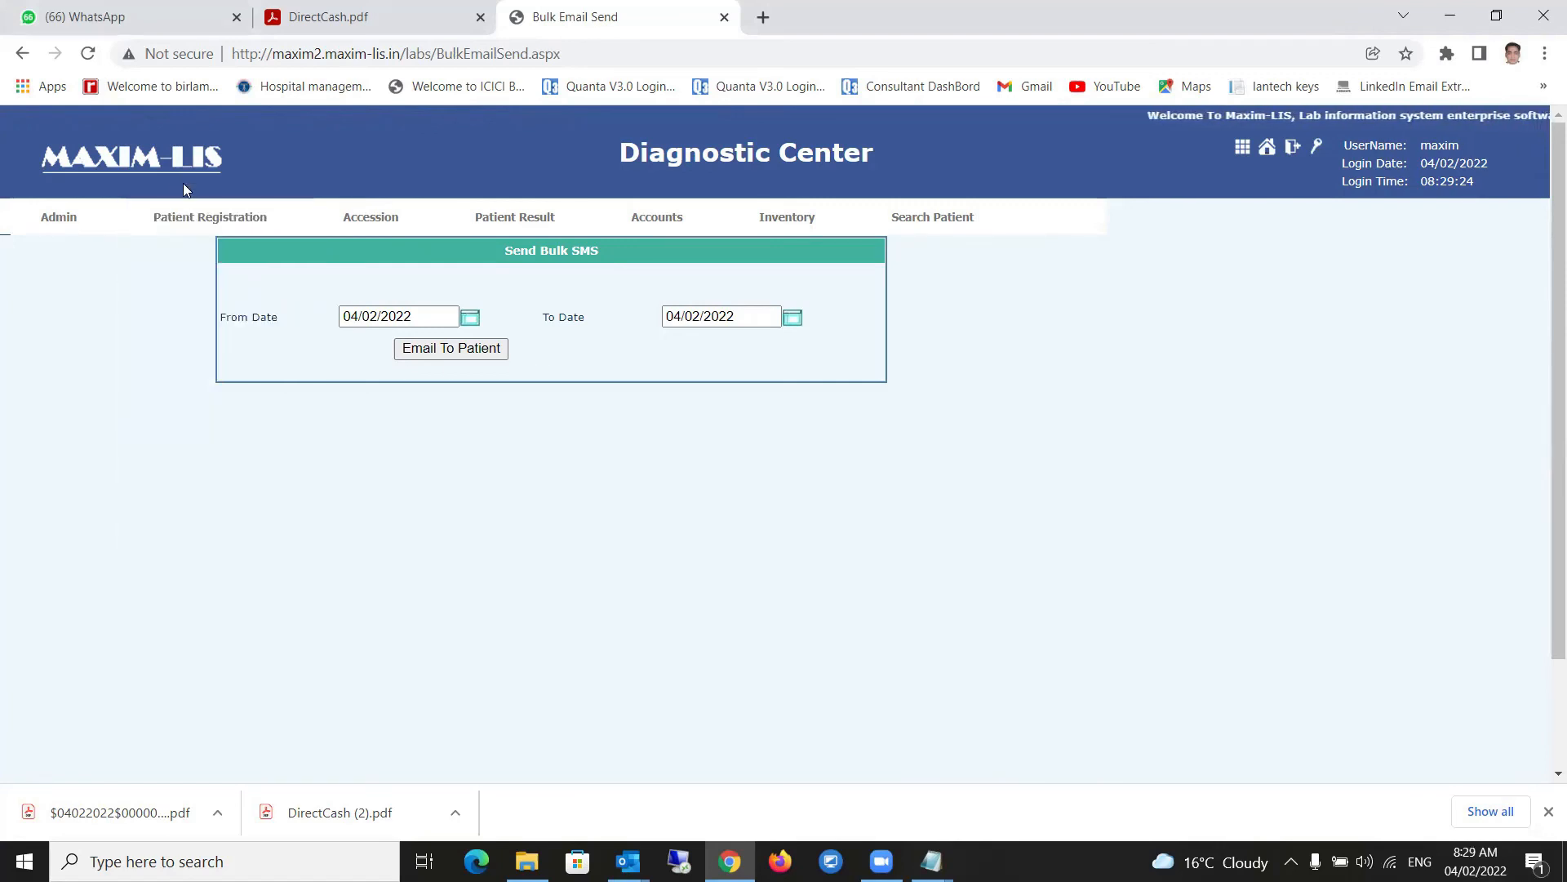
- Browse the Patient Registration, Accession, Patient Result, Accounts and Inventory menus to reach Search Patient
mouse_move(175, 225)
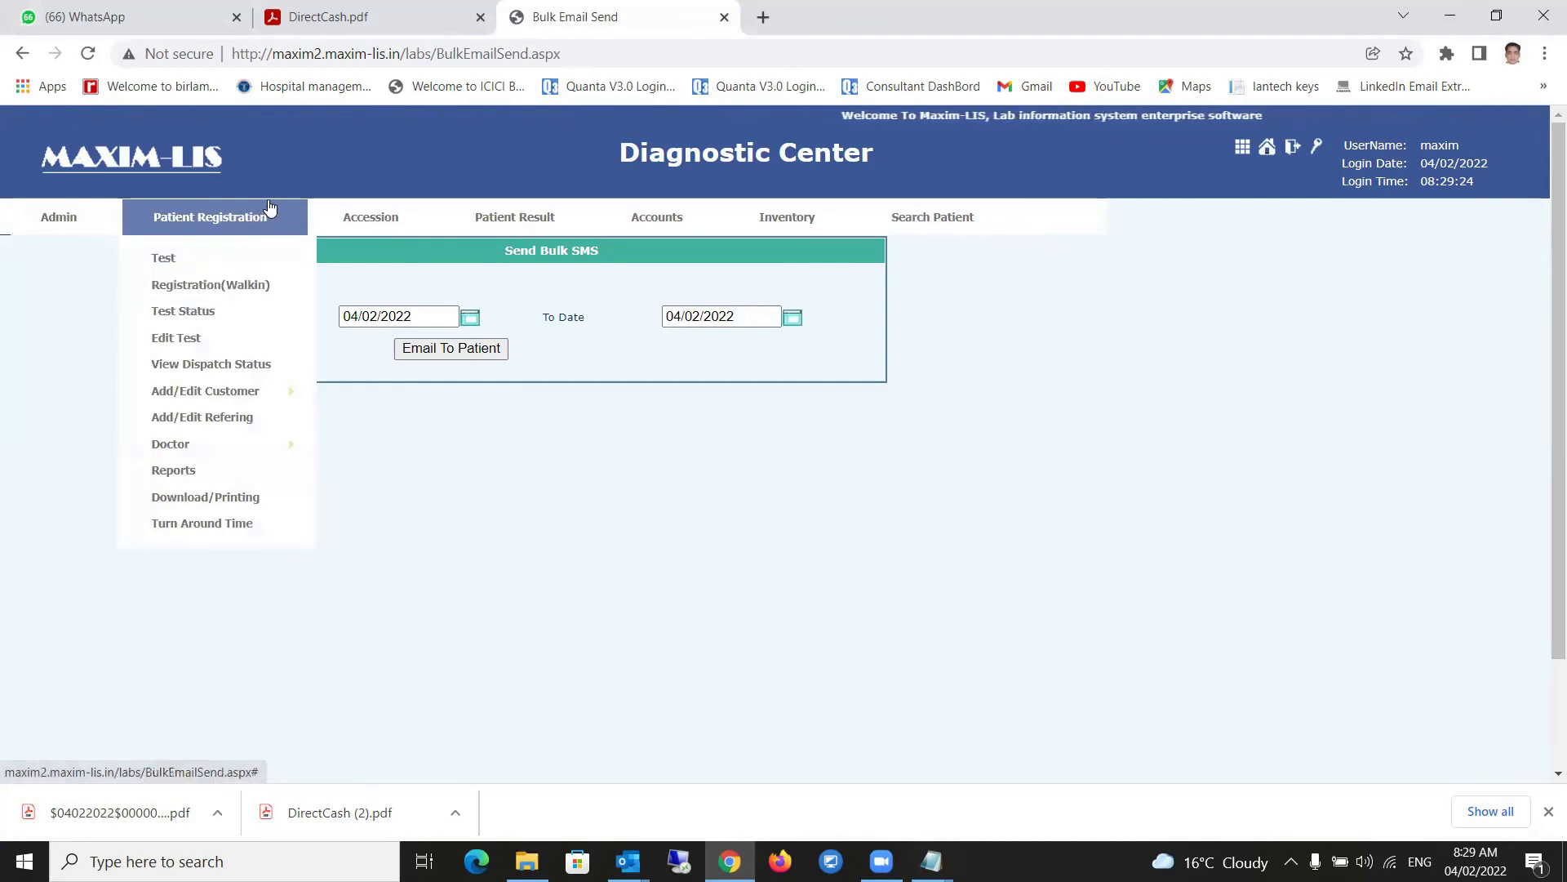
mouse_move(377, 230)
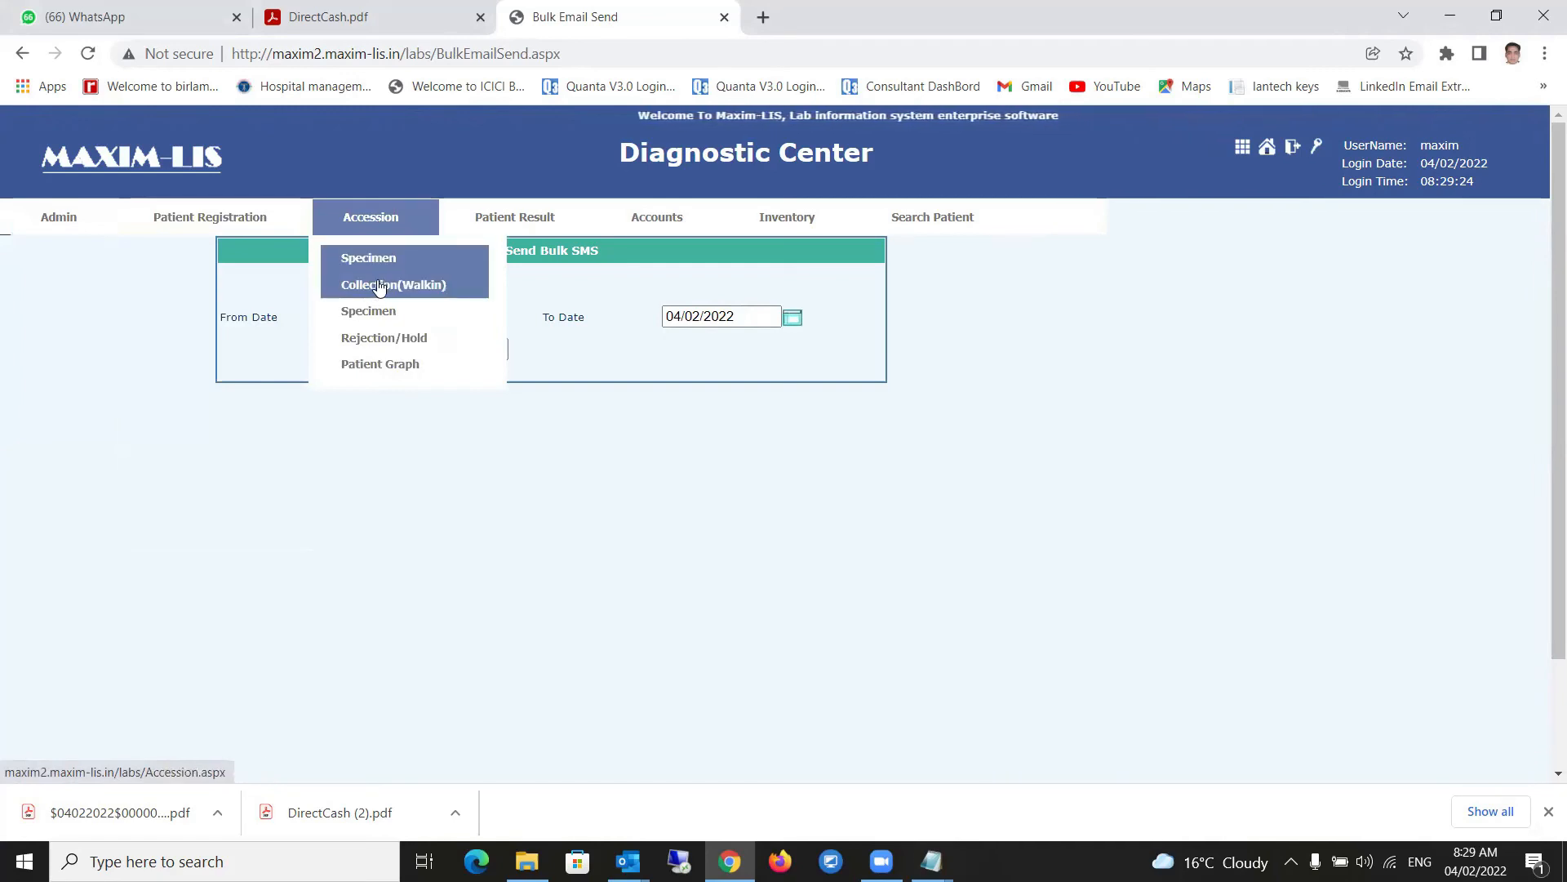
mouse_move(500, 229)
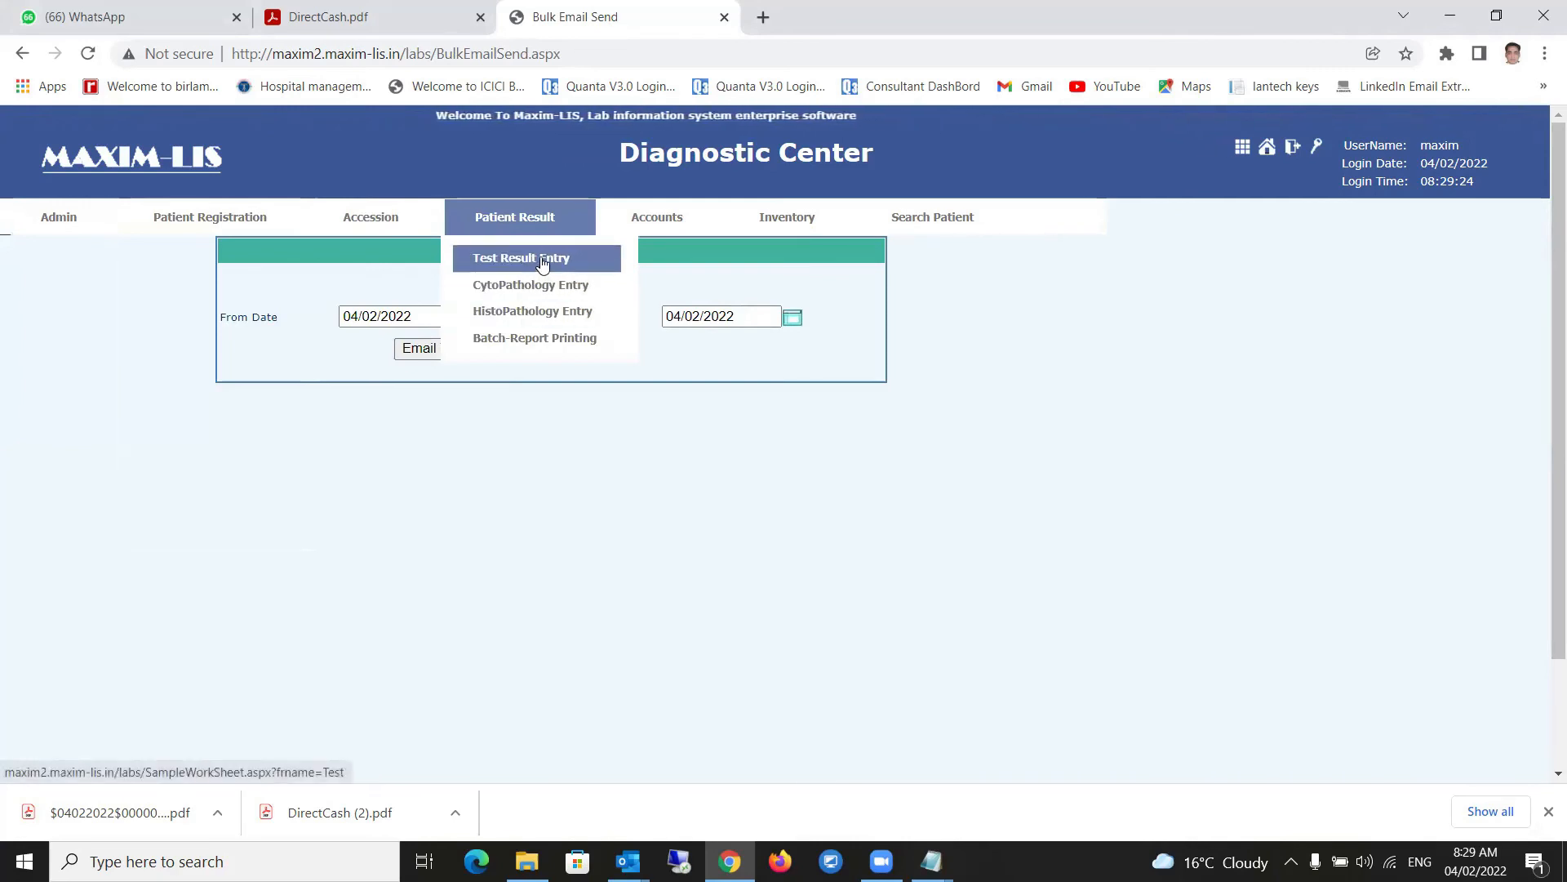
mouse_move(653, 222)
mouse_move(663, 280)
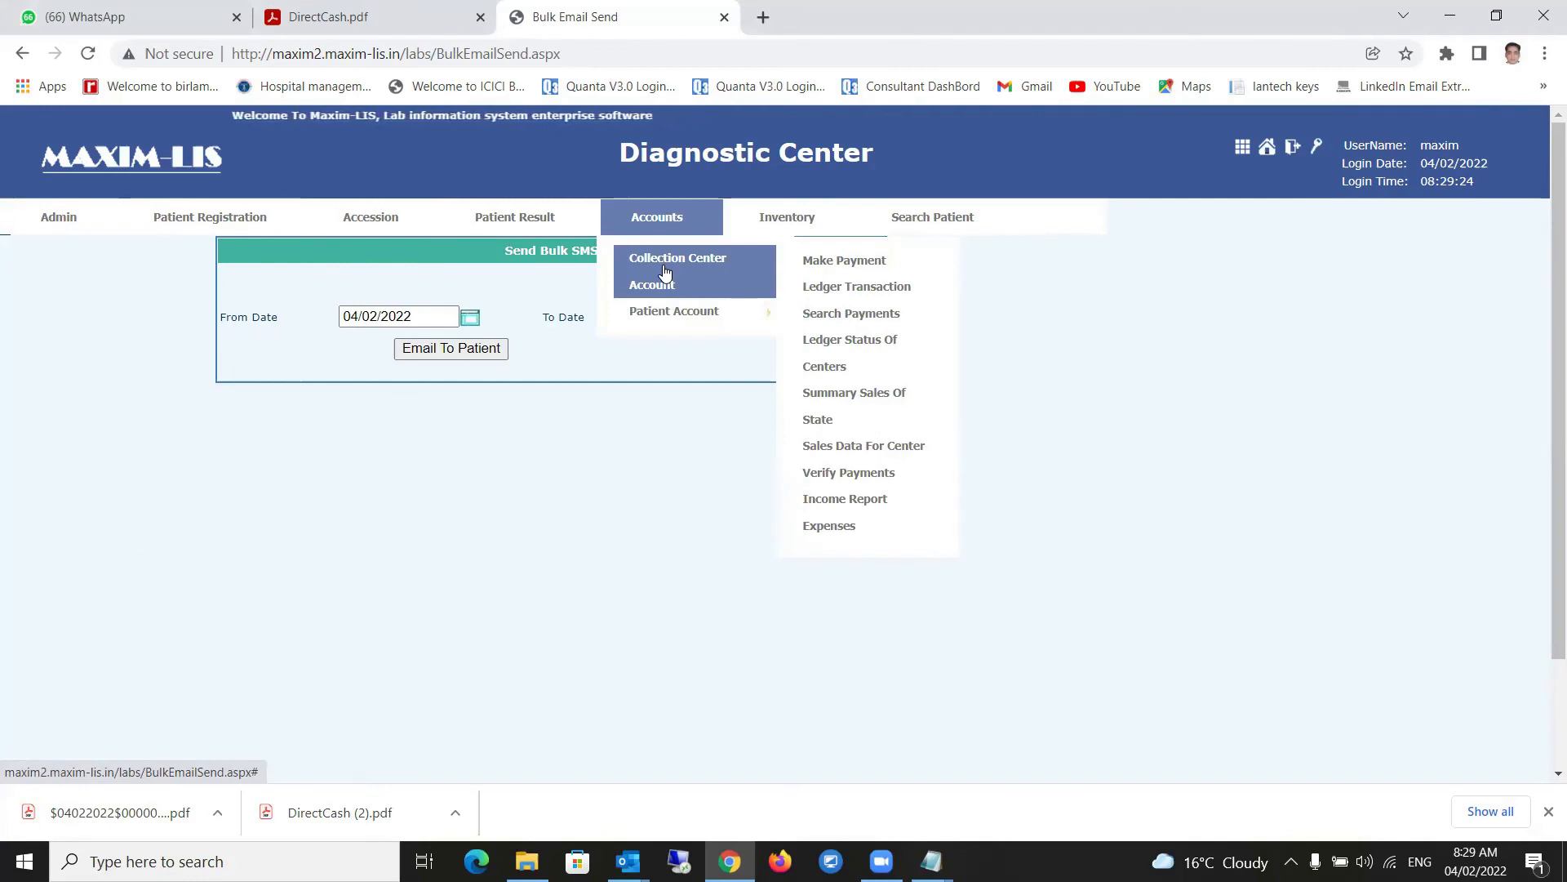
mouse_move(677, 314)
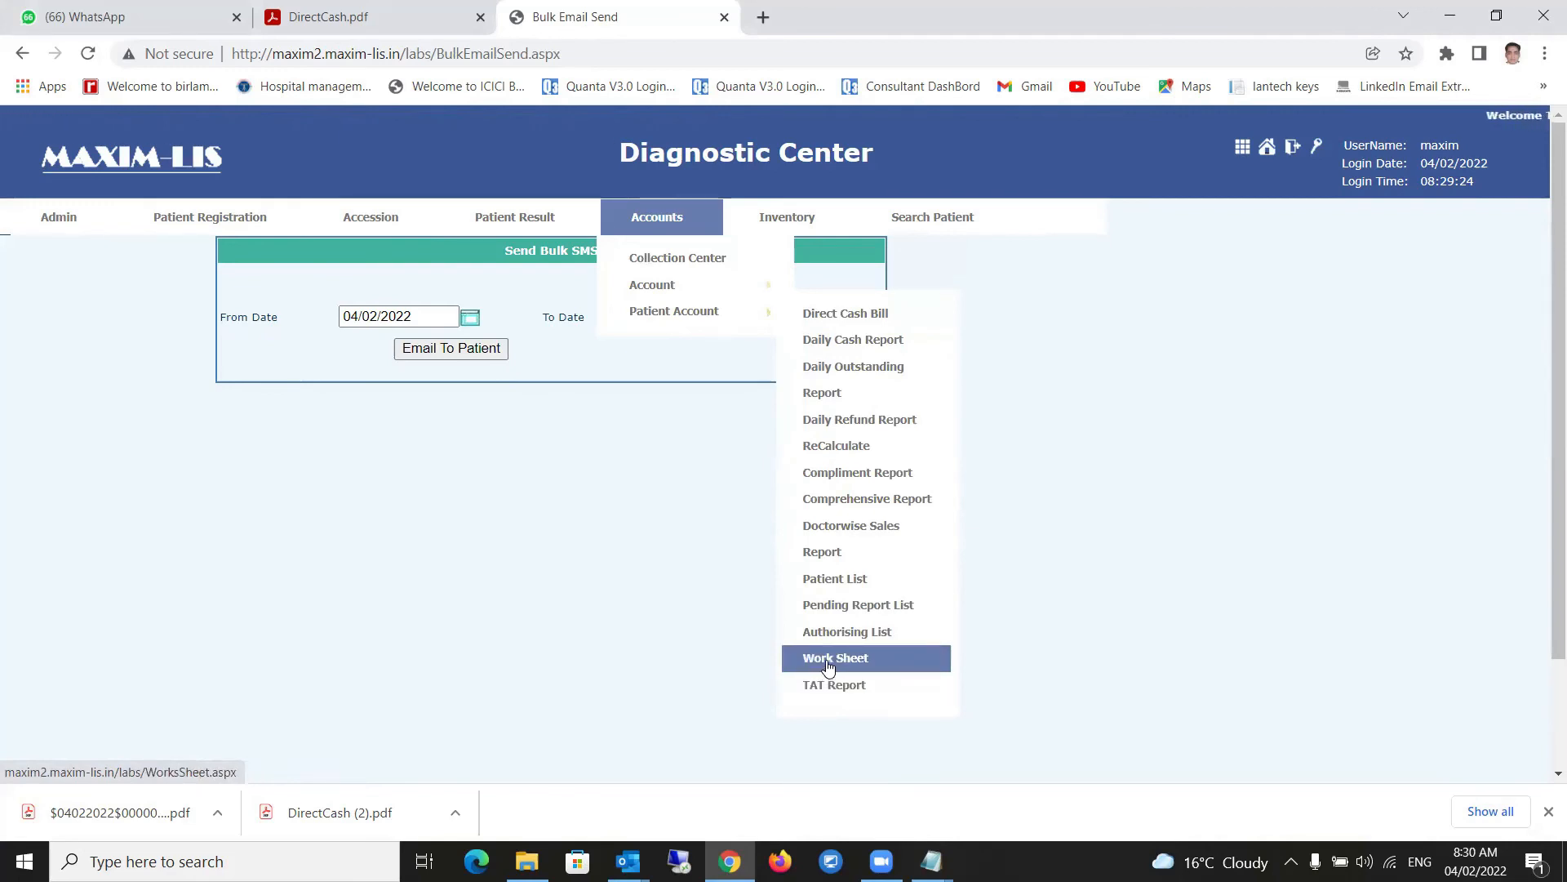
mouse_move(784, 223)
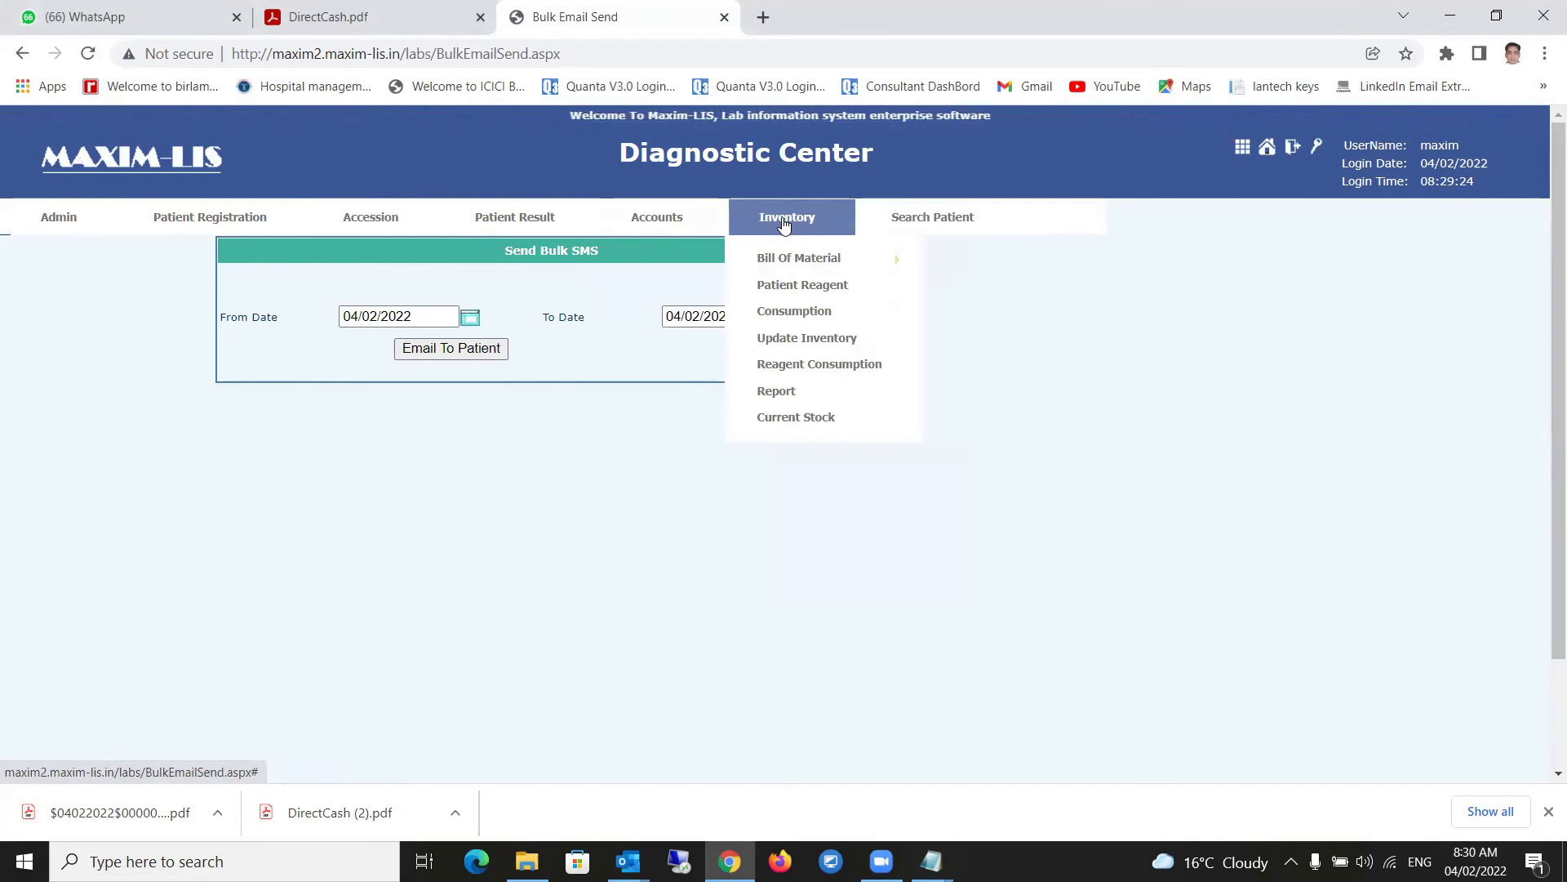
mouse_move(797, 264)
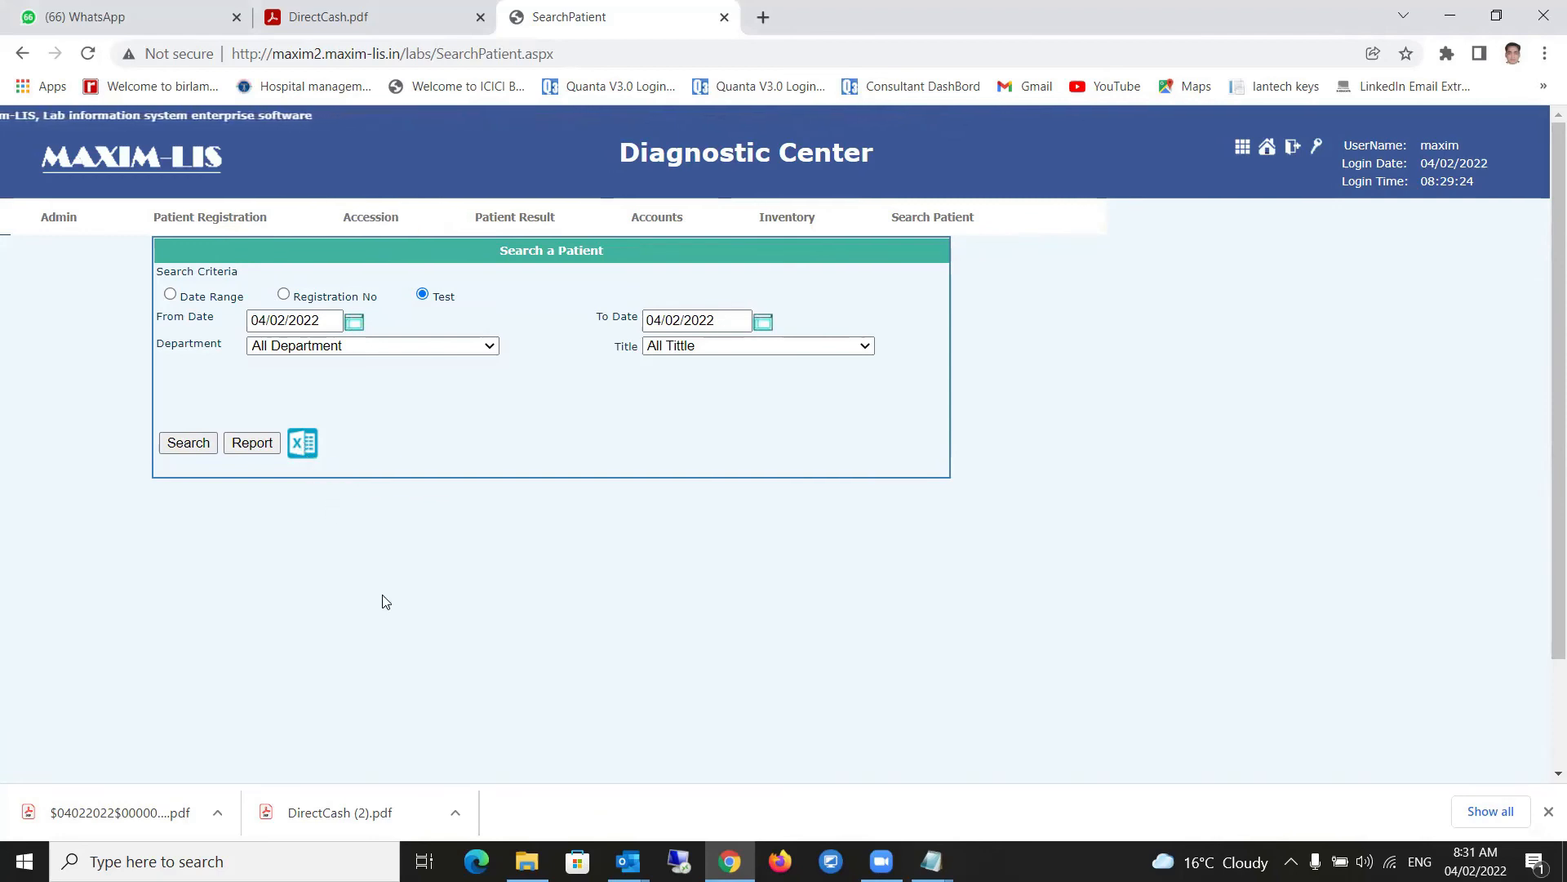
mouse_move(229, 219)
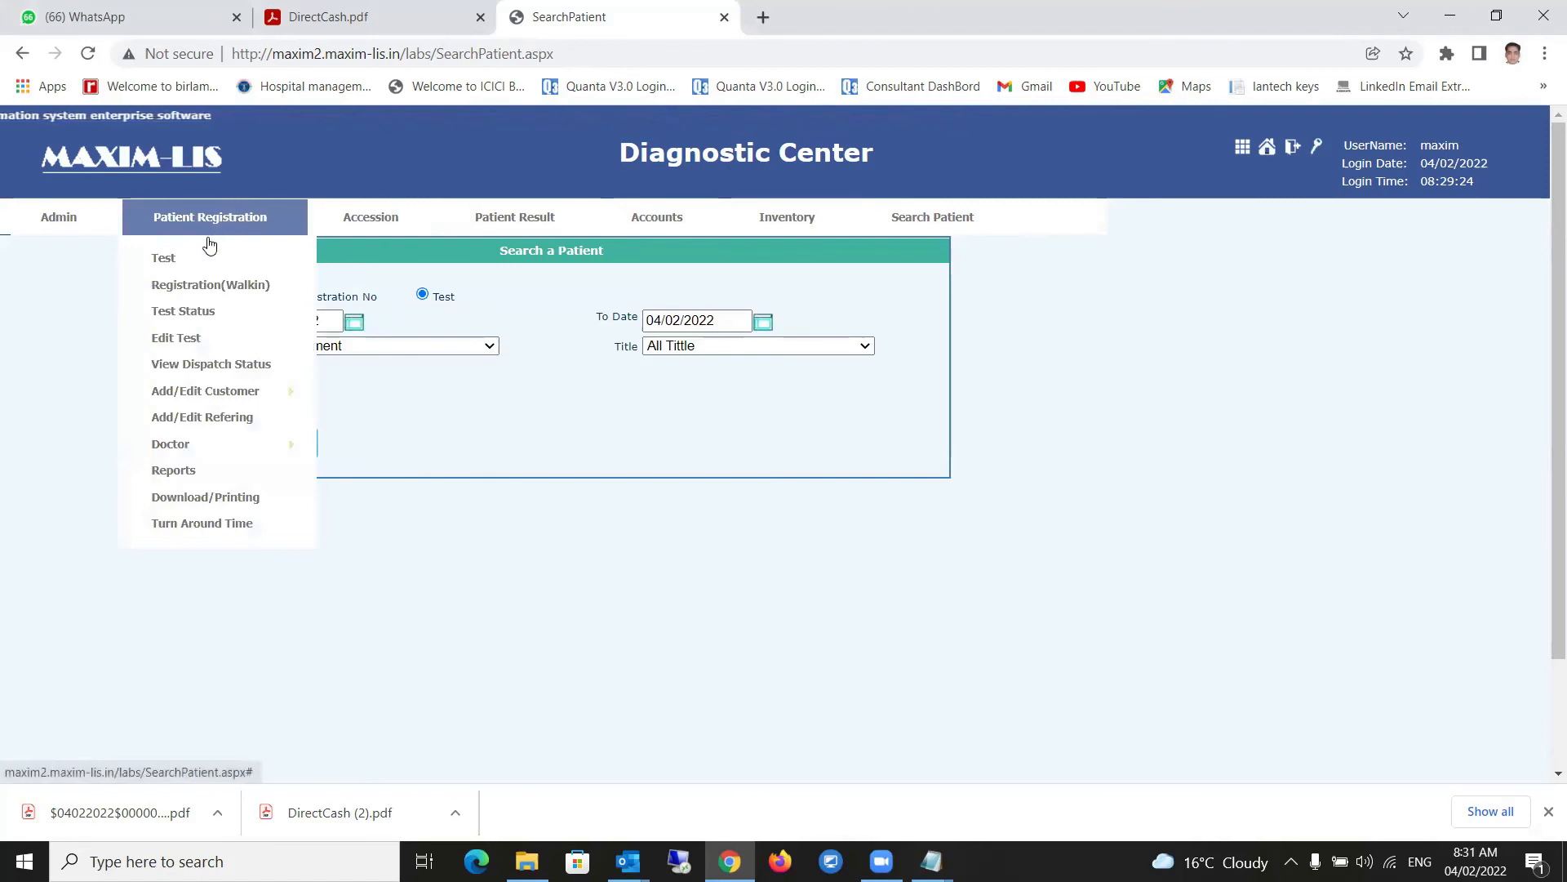
- Start a walk-in test registration with title Mr, the patient's full name and age 21
click(183, 280)
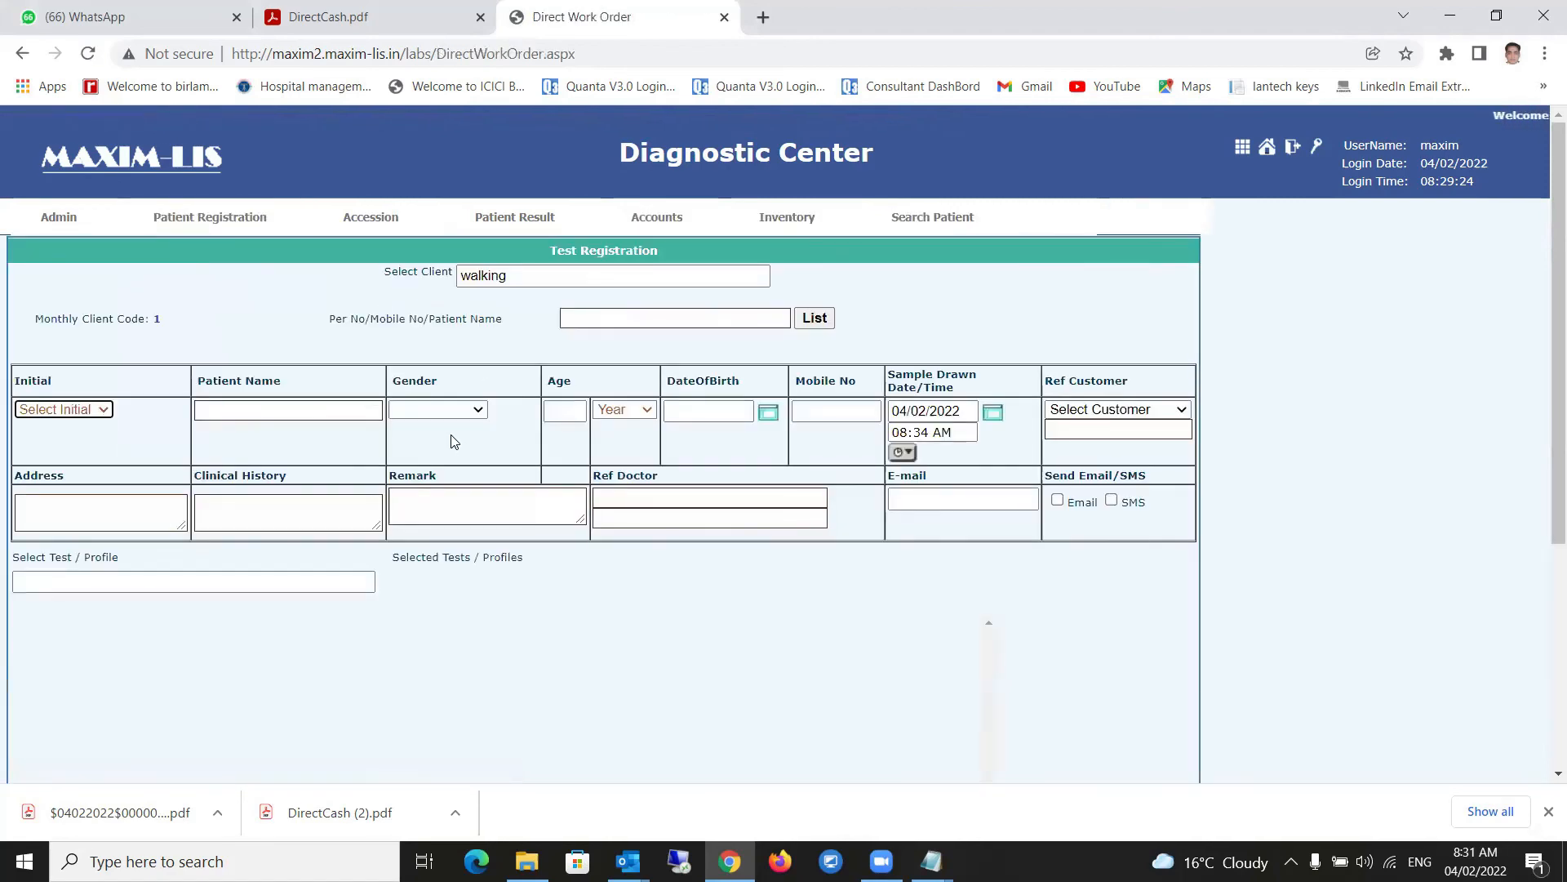
click(96, 411)
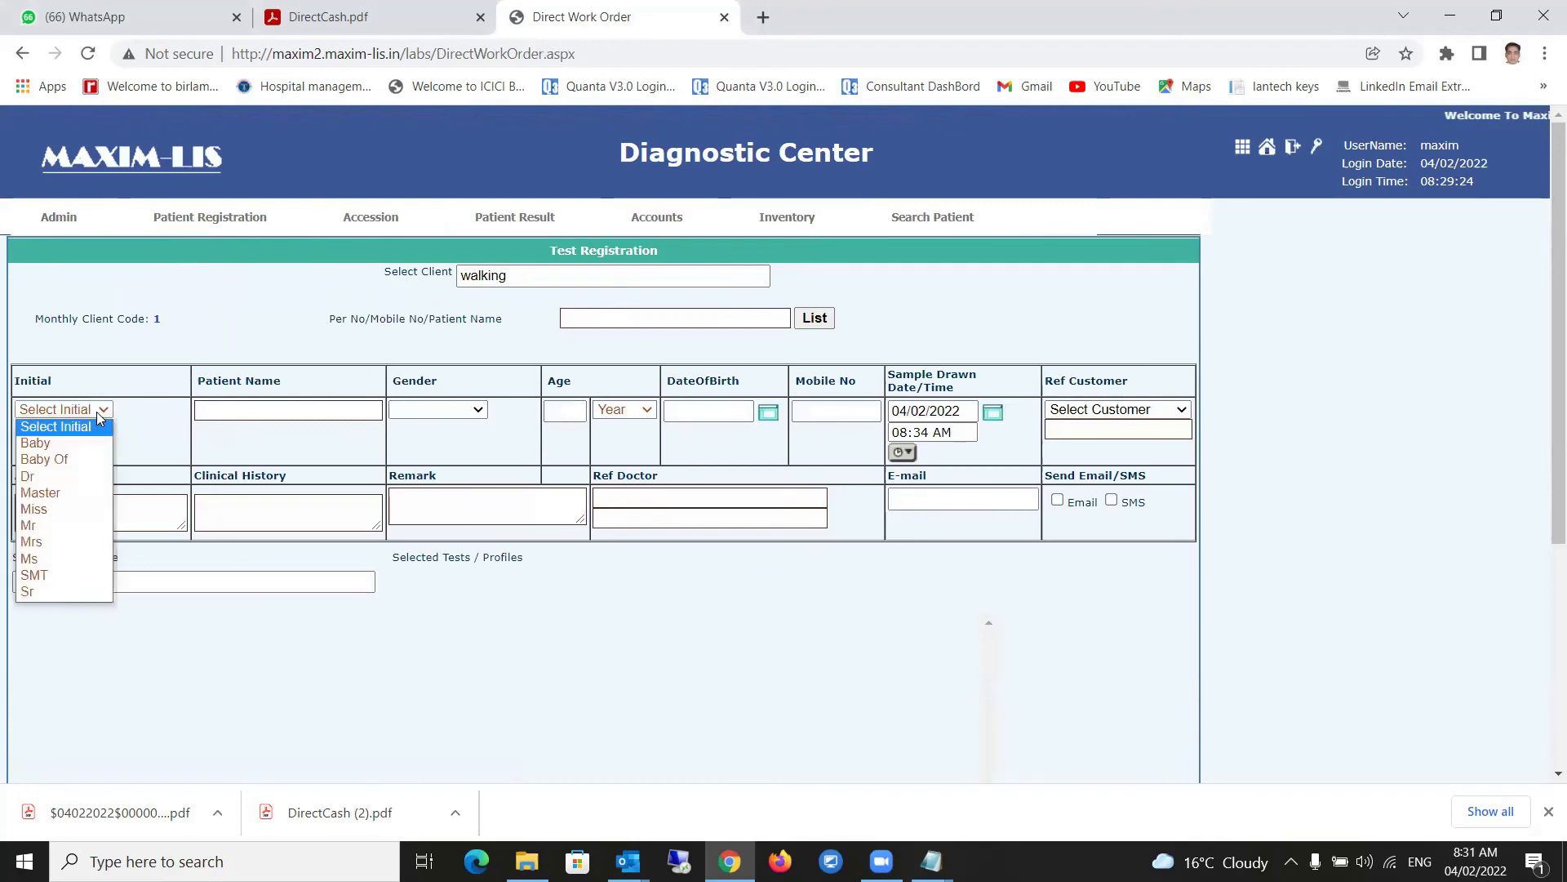
click(41, 525)
click(254, 408)
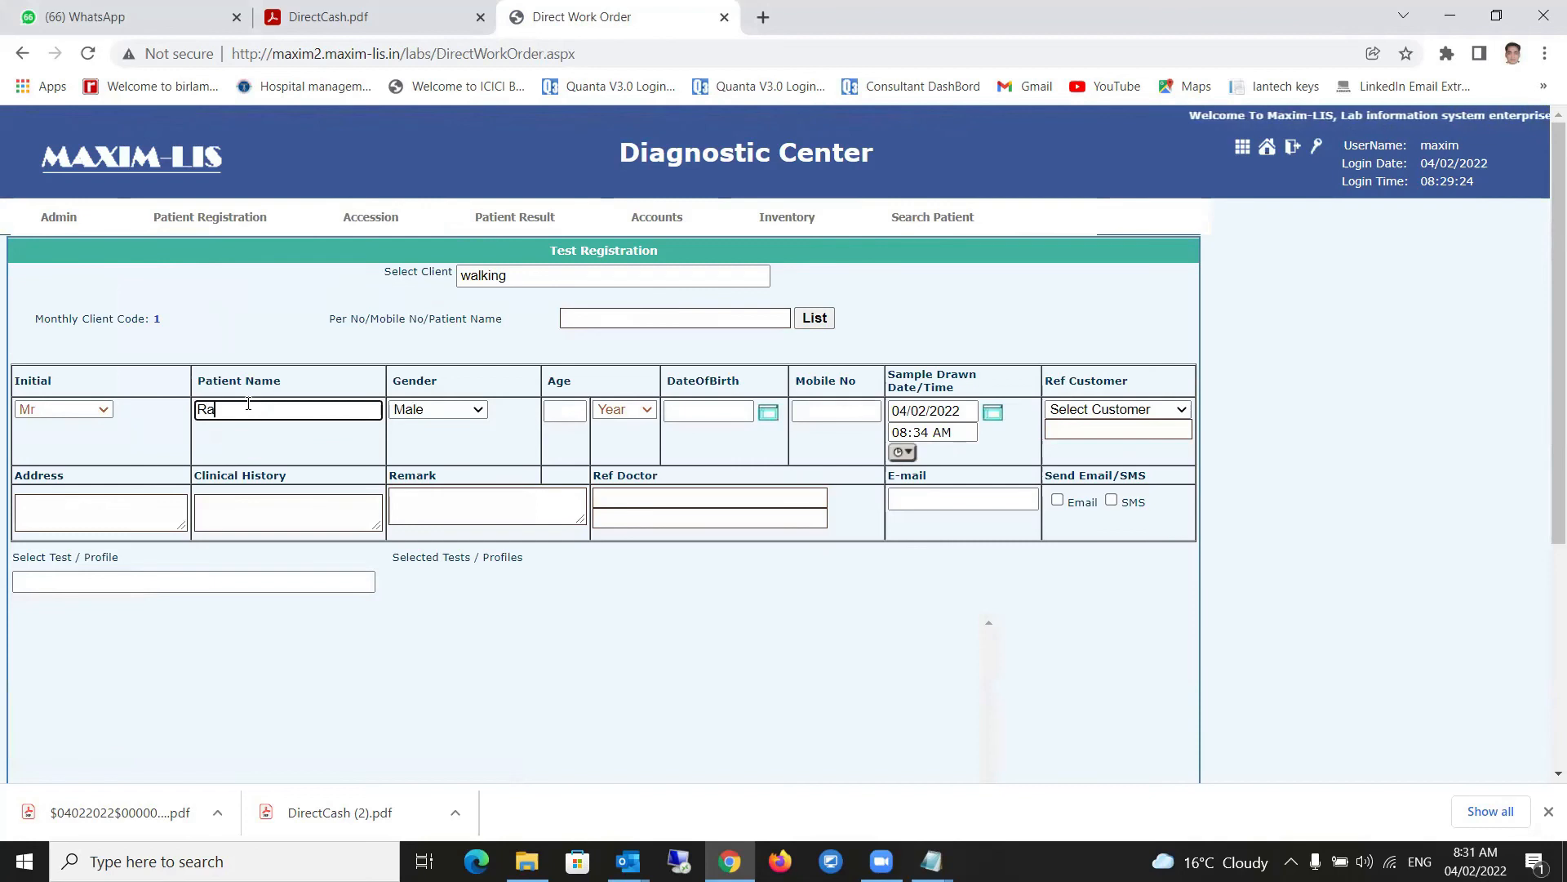
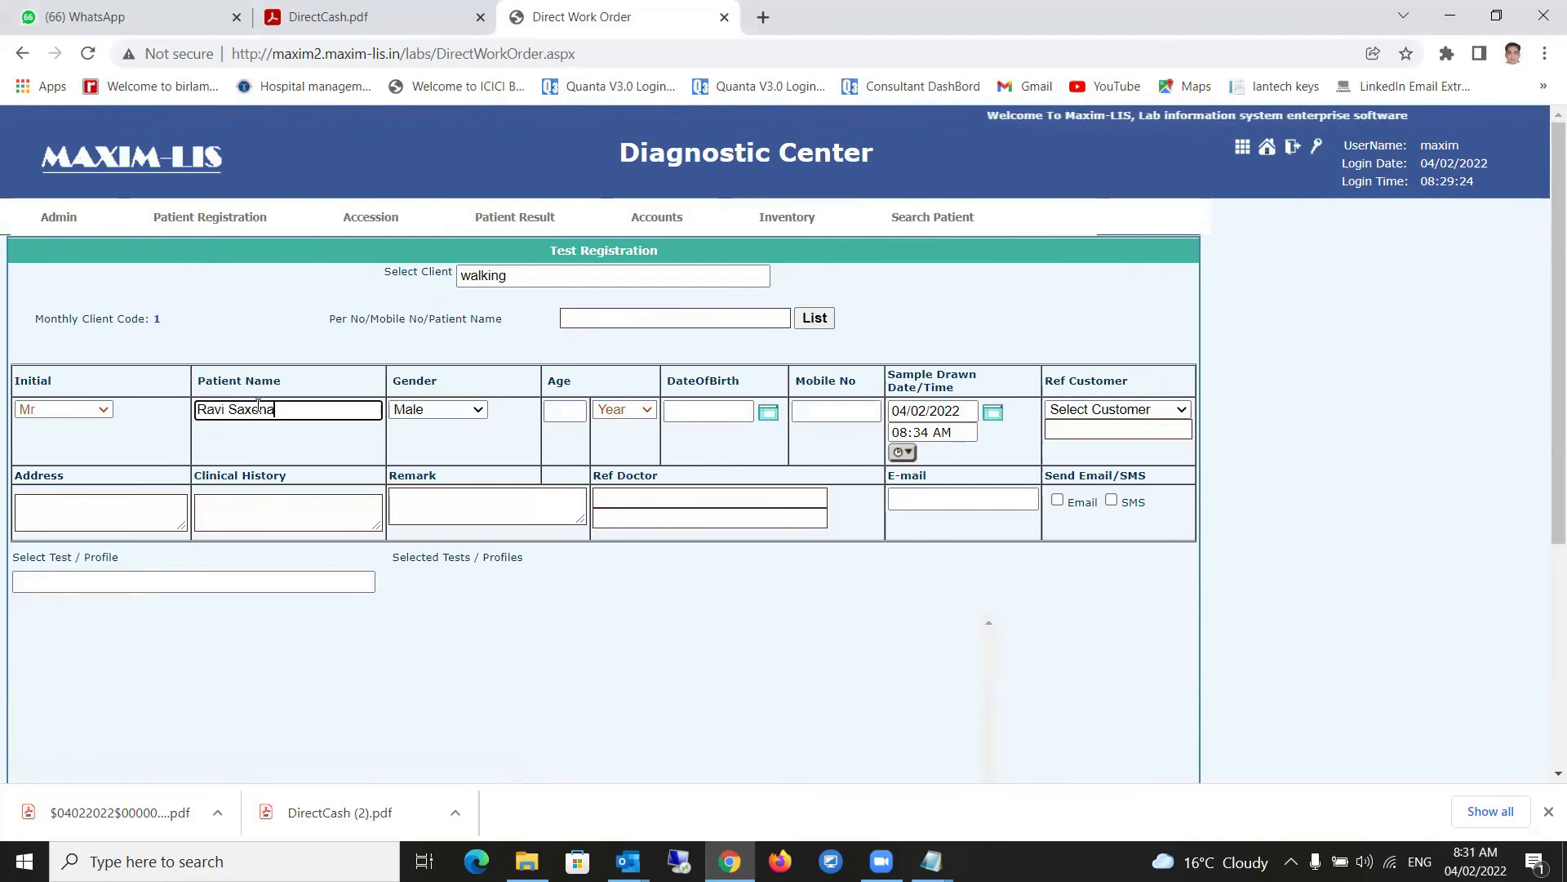
click(571, 410)
text(21)
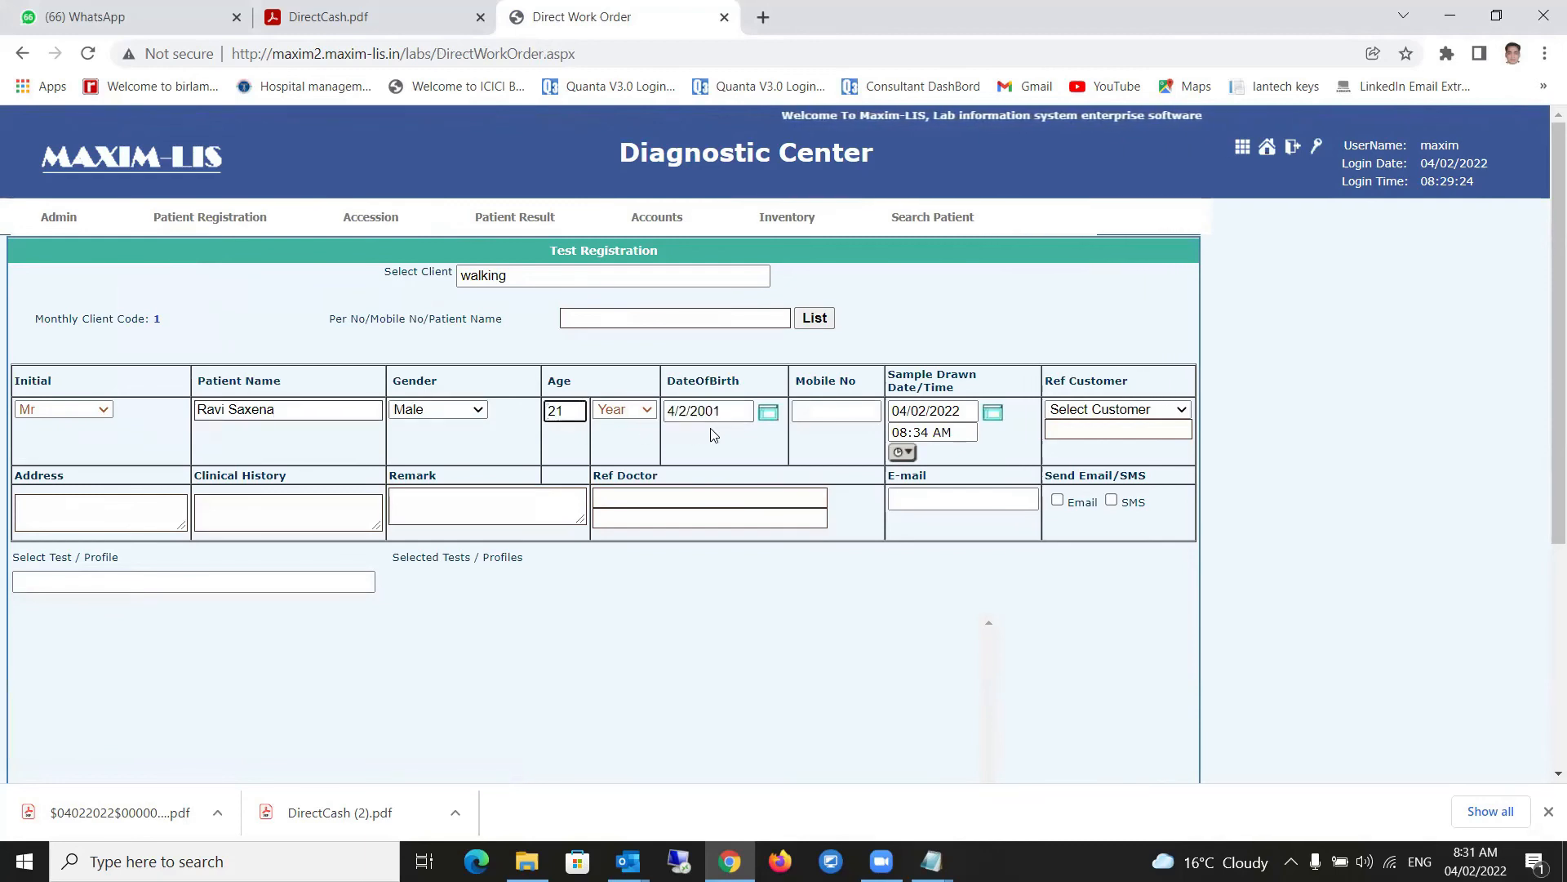
- Enter the patient's mobile number, leave Ref Customer unset, and pass through Address, Clinical History, Remark
click(843, 407)
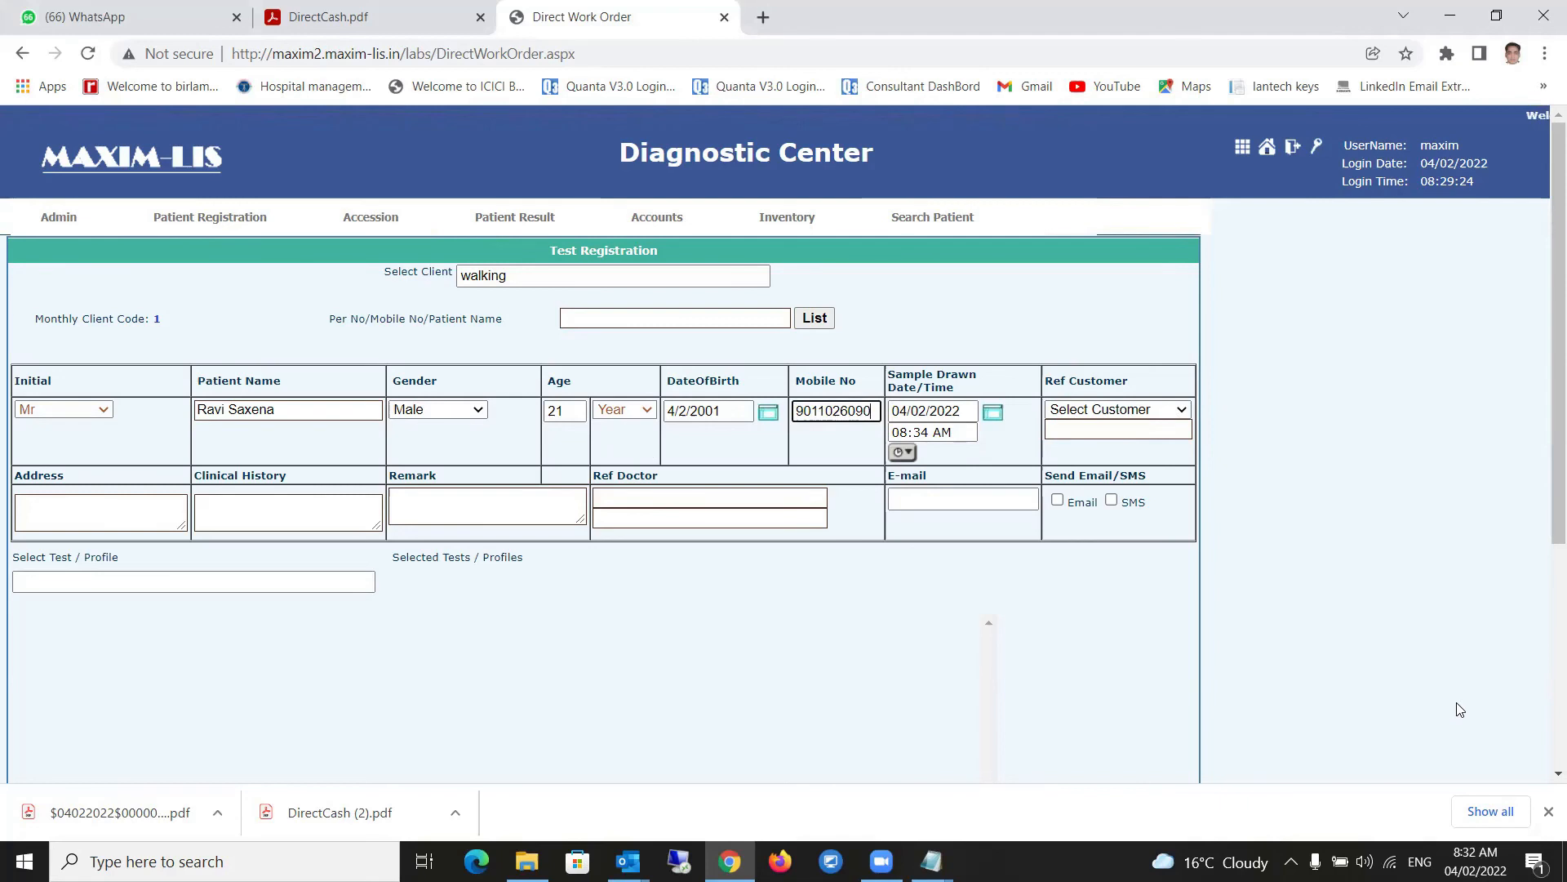
click(1111, 413)
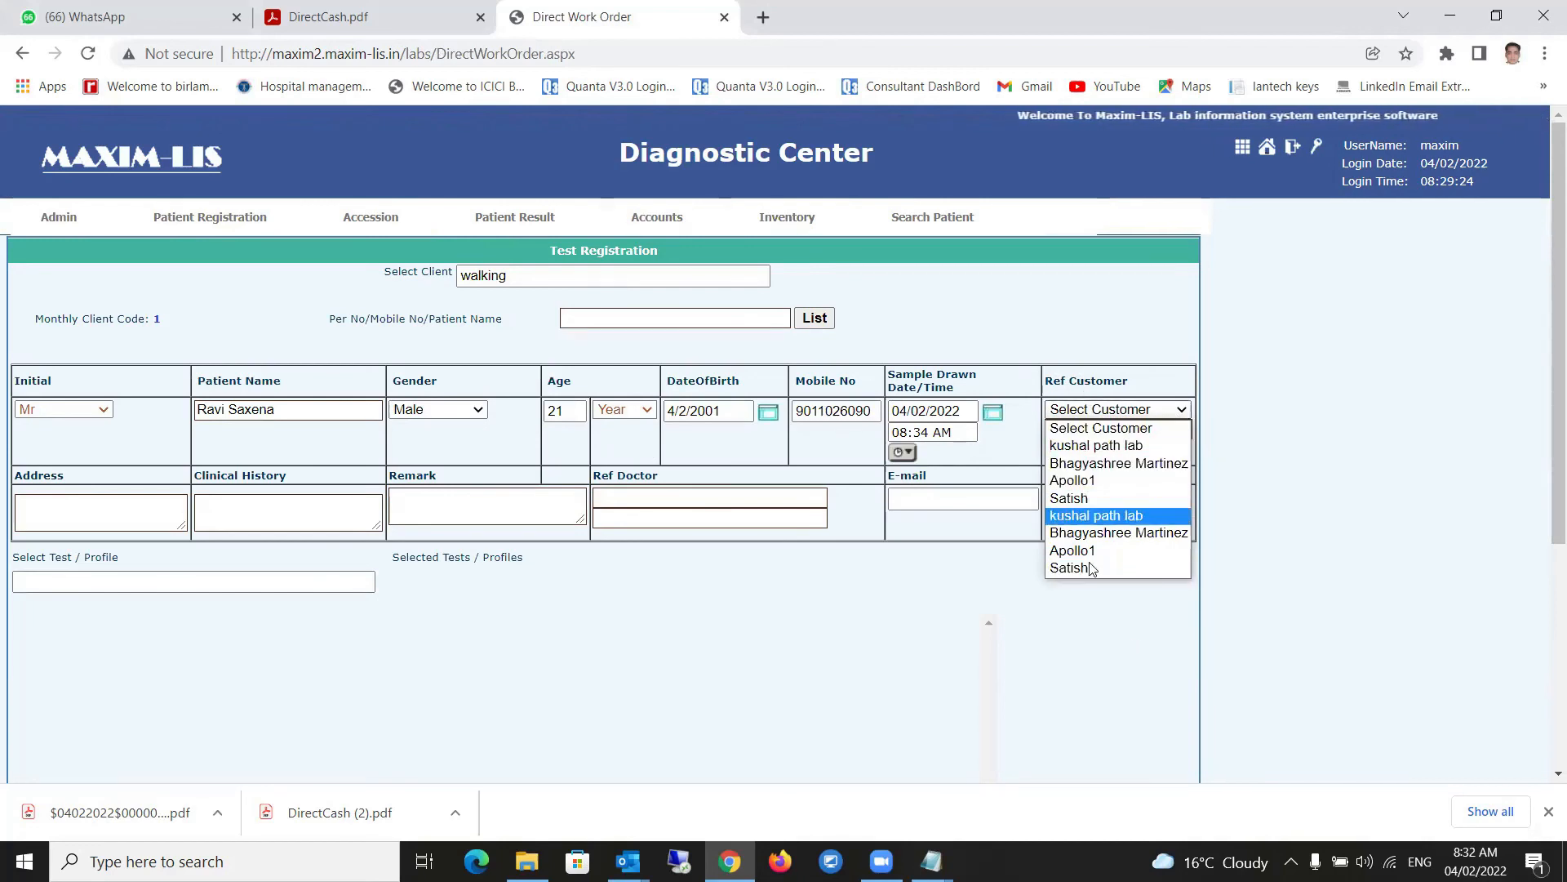
click(1090, 602)
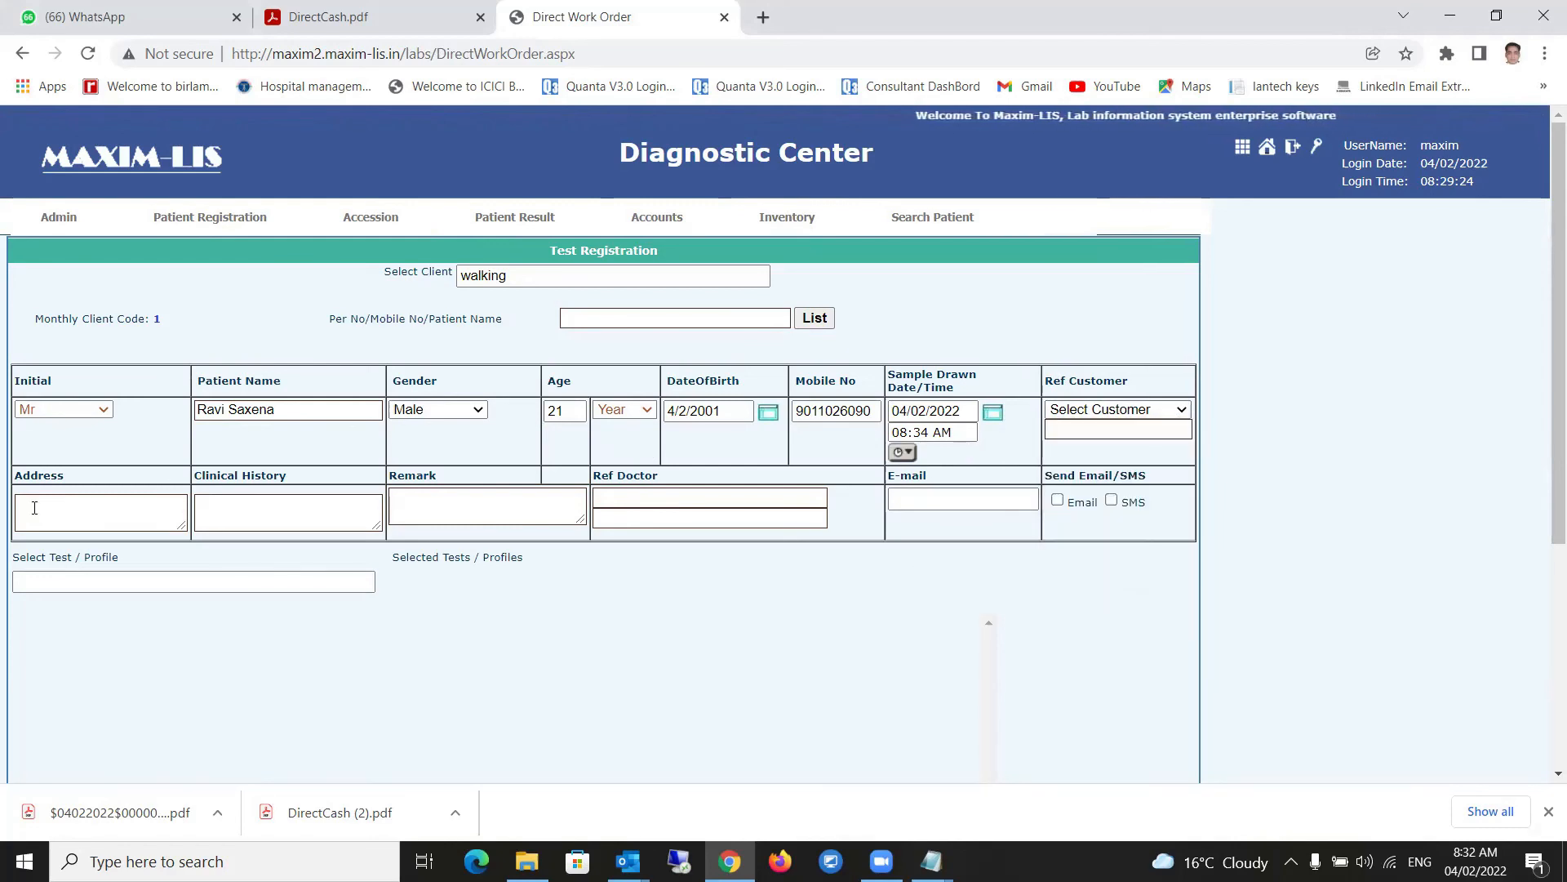
click(99, 519)
click(266, 511)
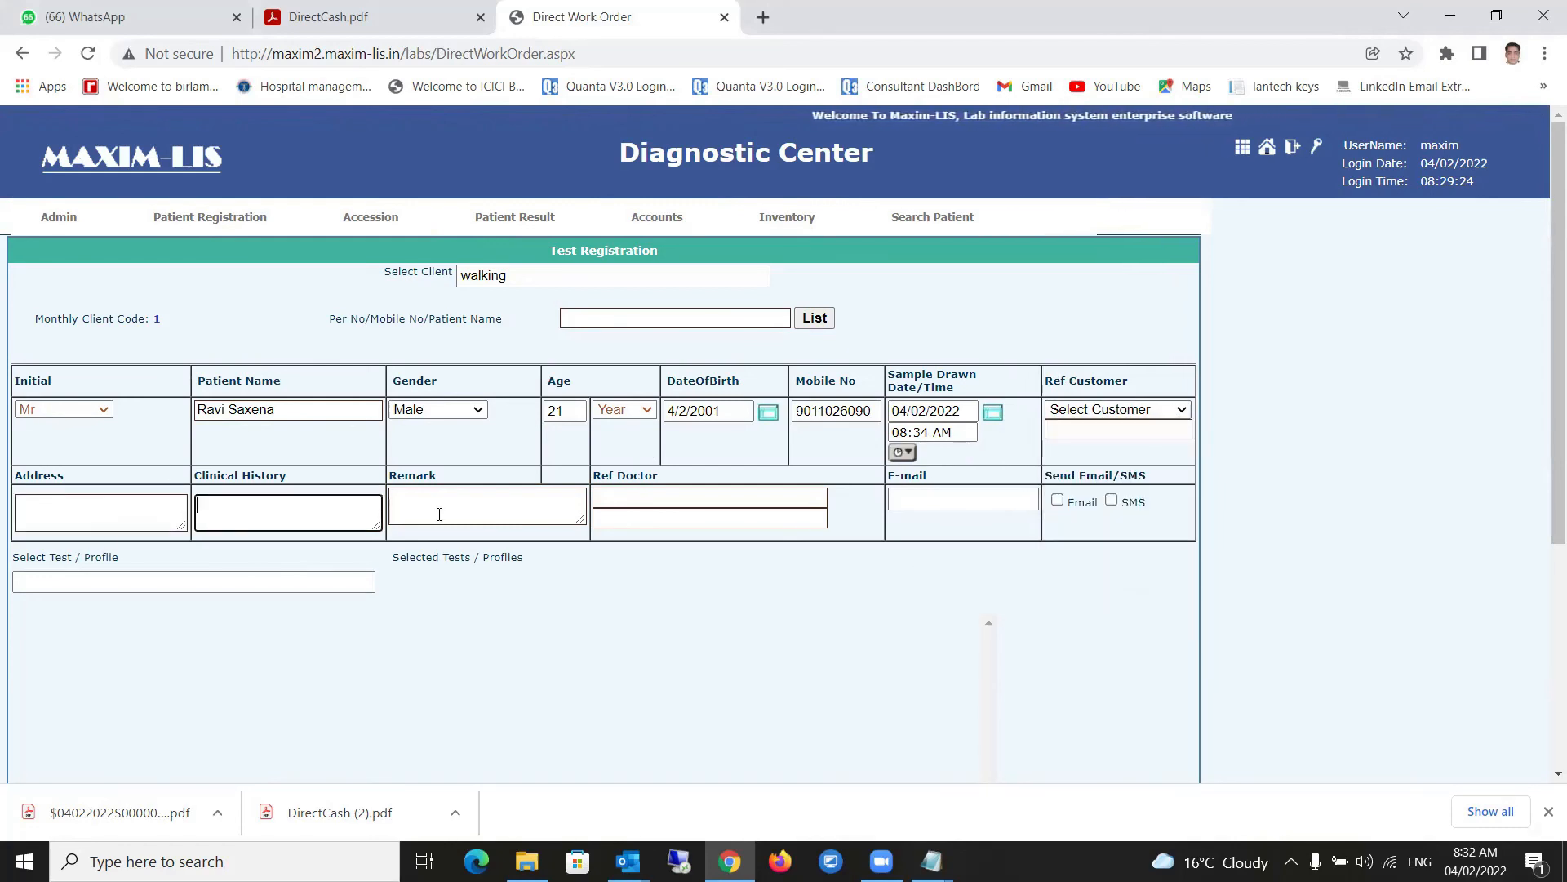
click(480, 511)
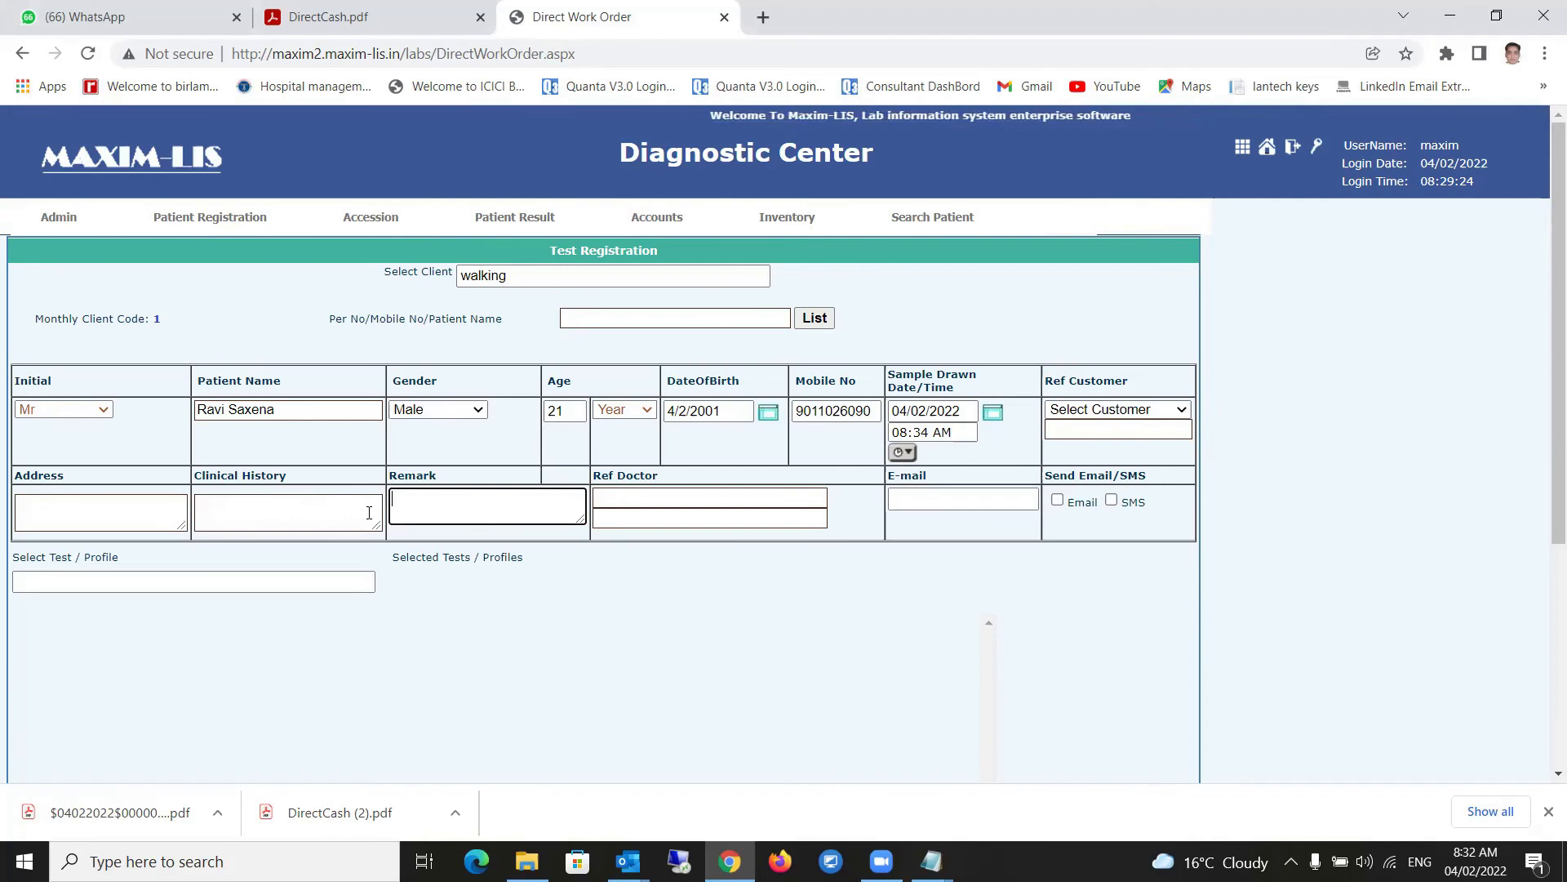
- Set the referring doctor to Dr SELF = D001
click(655, 495)
text(self)
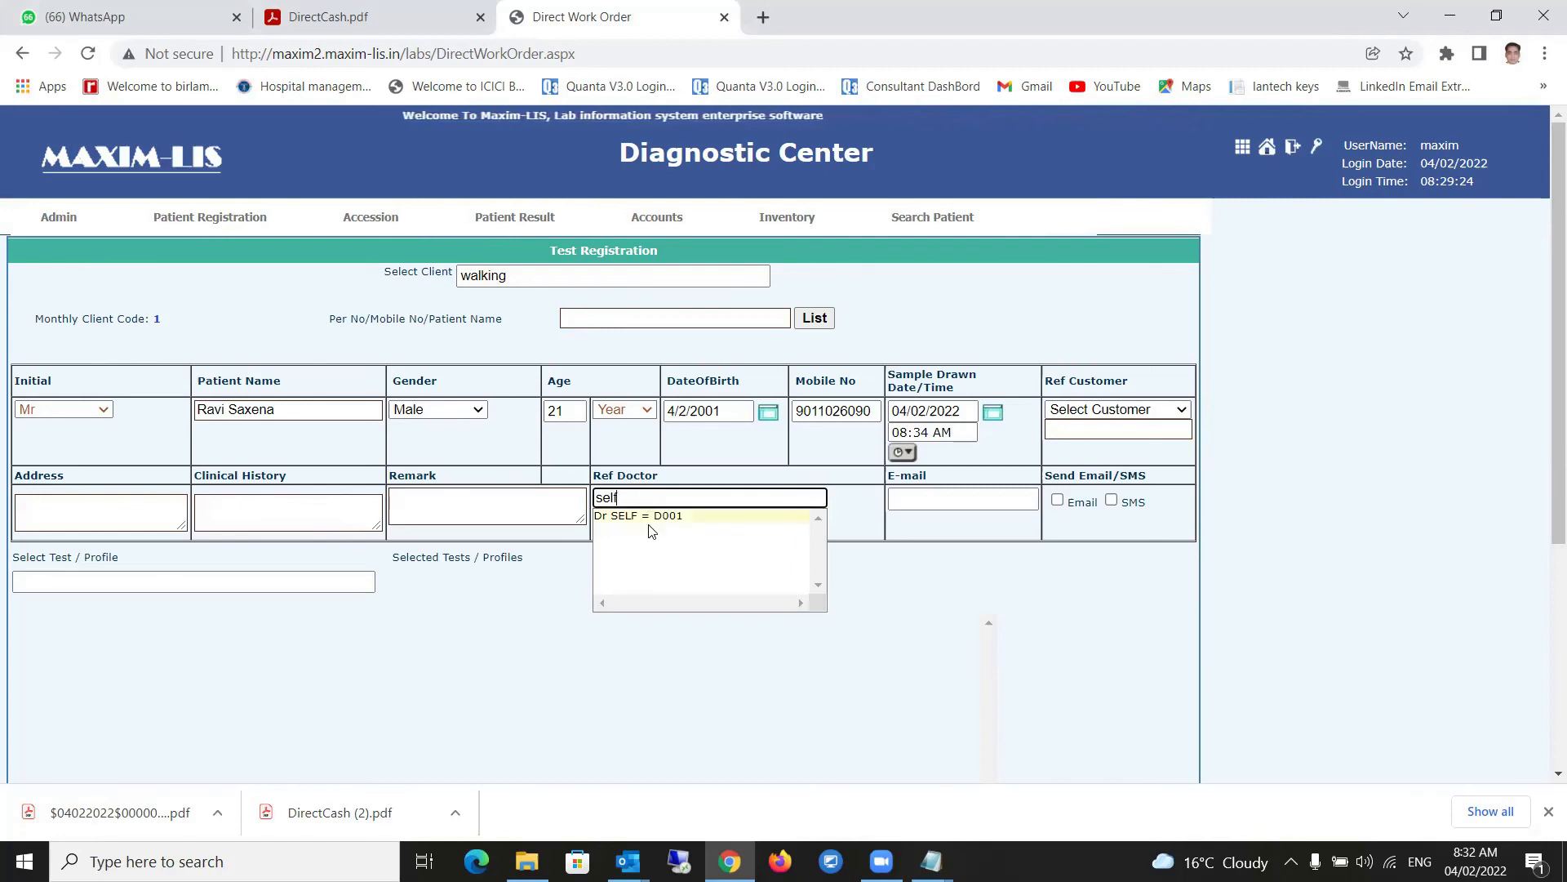
click(650, 515)
- Enter the patient's e-mail address and tick Email and SMS report delivery
click(928, 500)
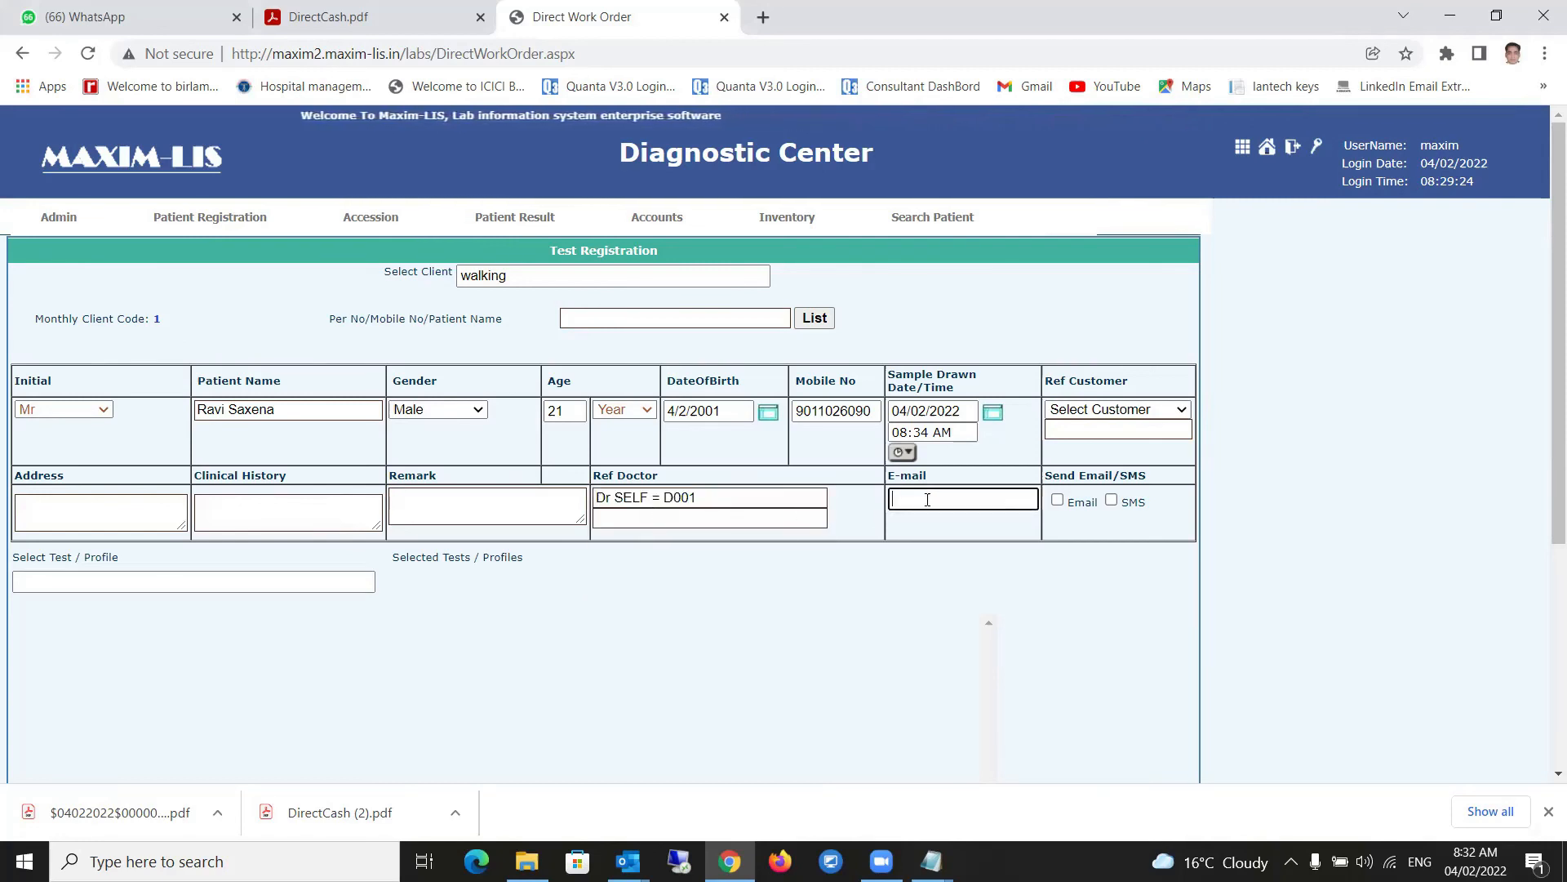
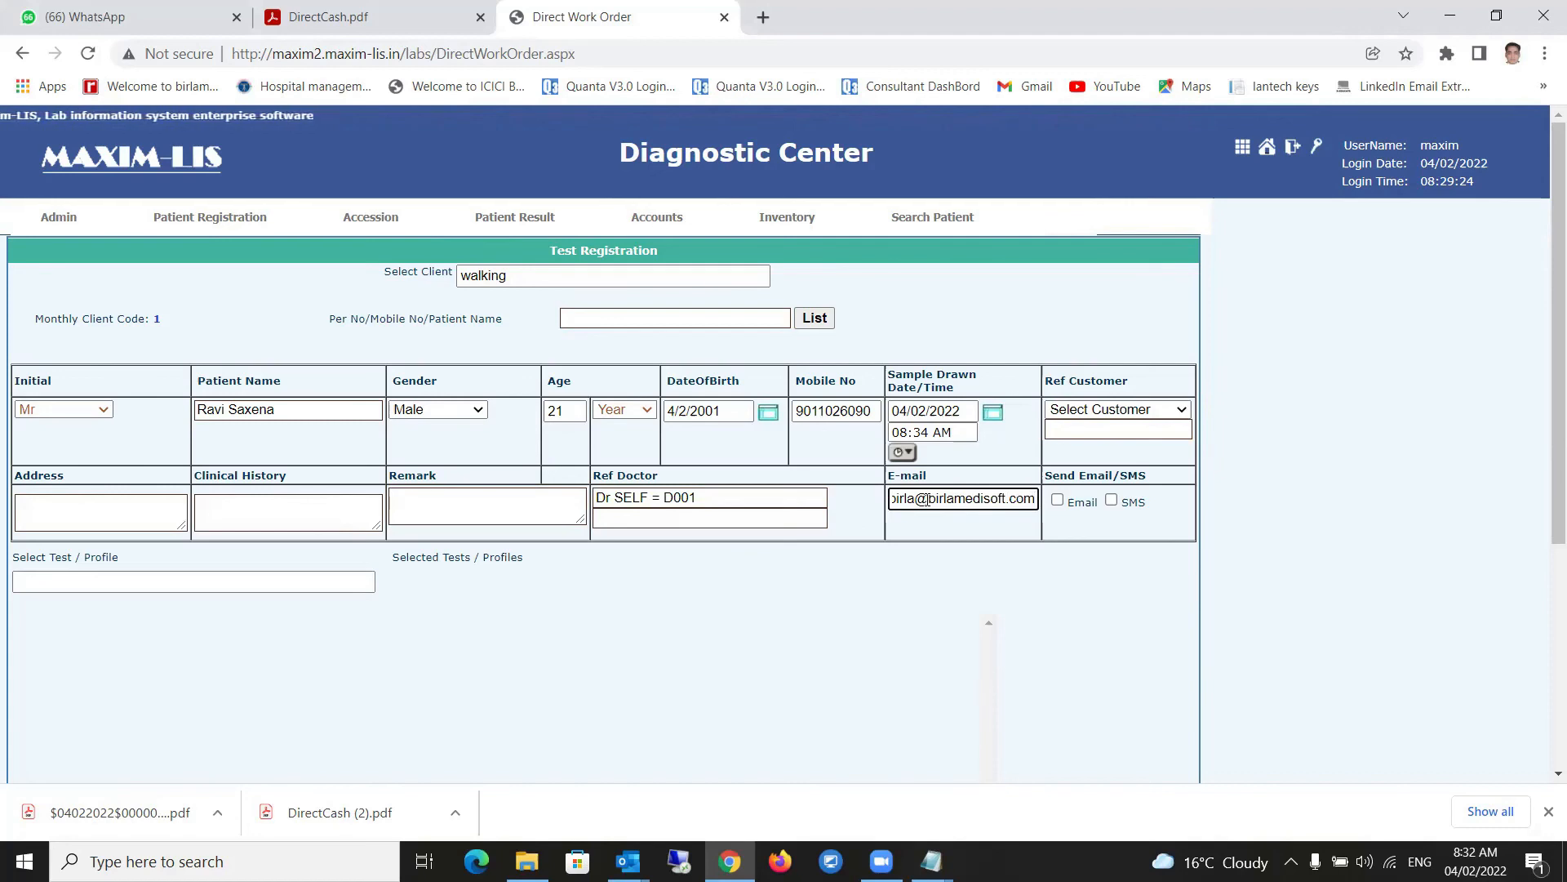
click(1057, 500)
click(1111, 500)
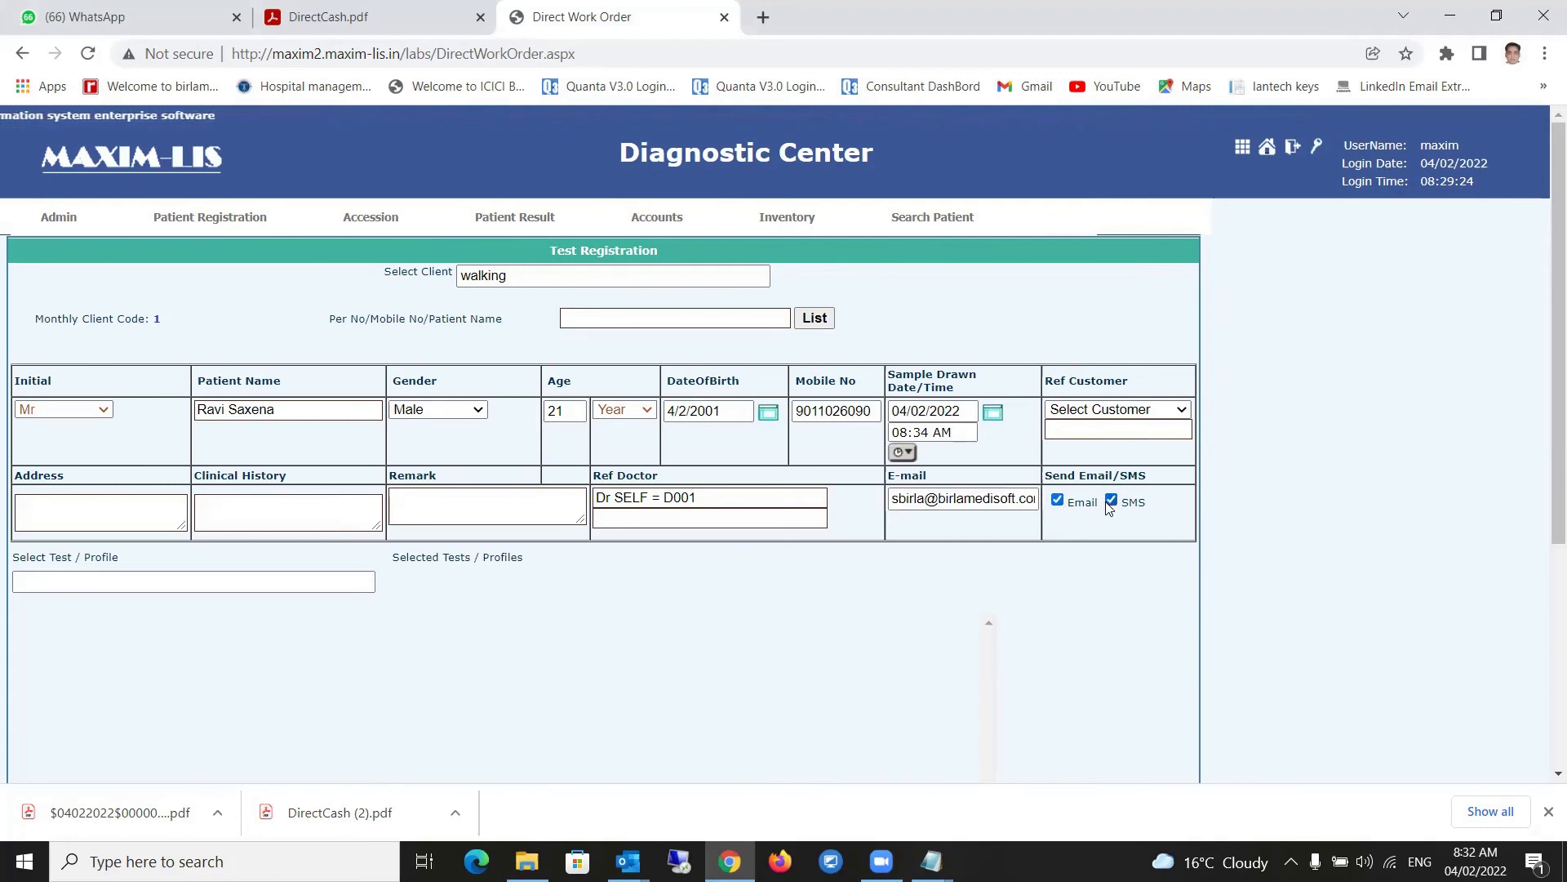
click(143, 581)
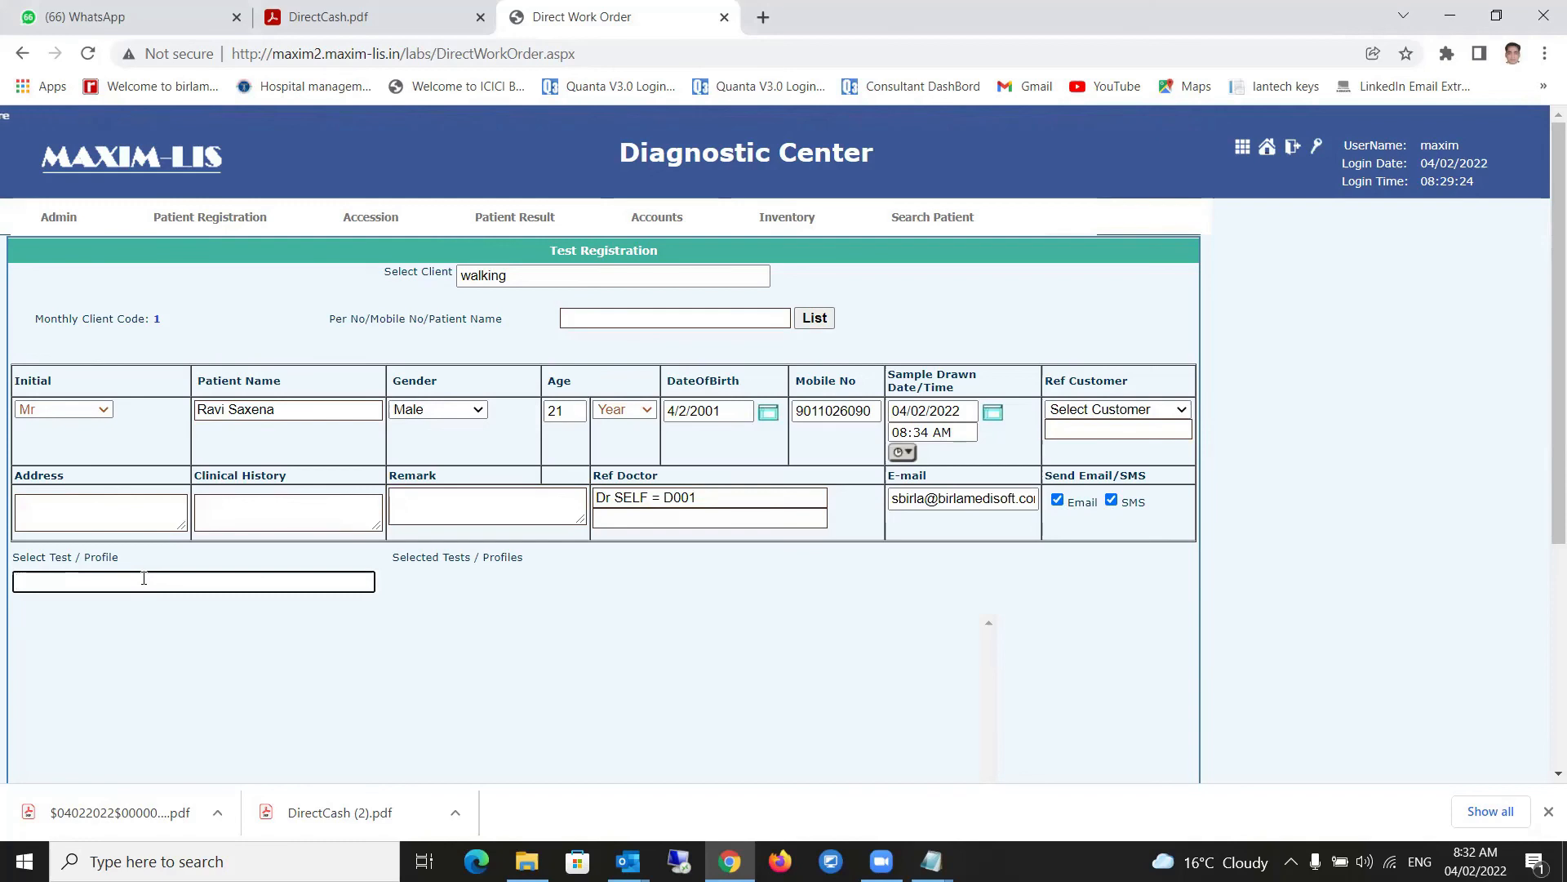
- Add the LIPID PROFILE (SLLPR) and COMPLETE BLOOD COUNT (SLCBC) tests to the order
text(lipid)
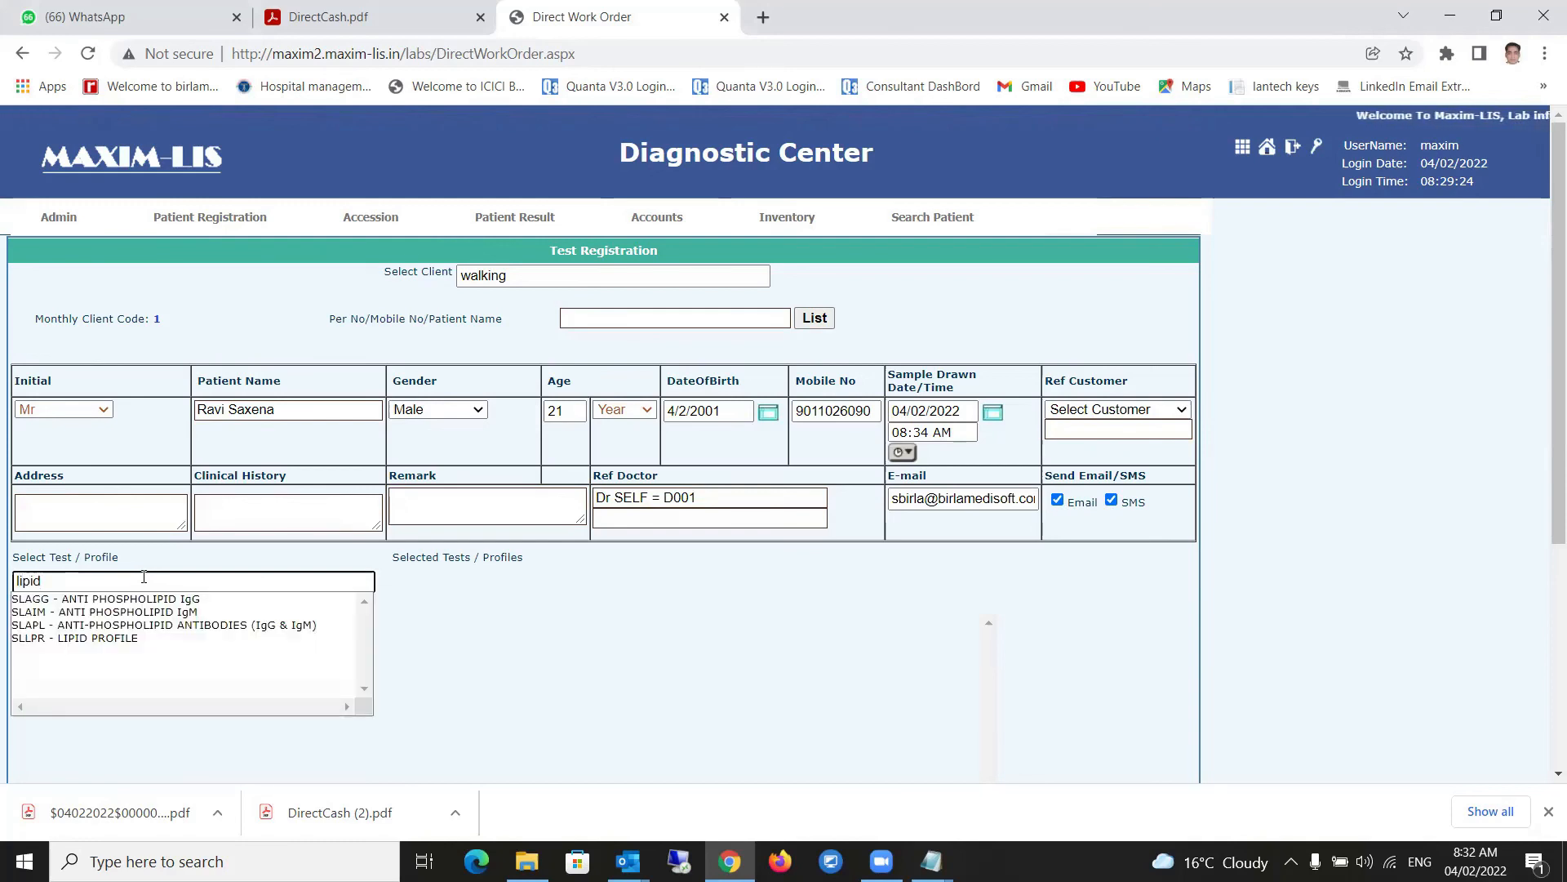
click(155, 638)
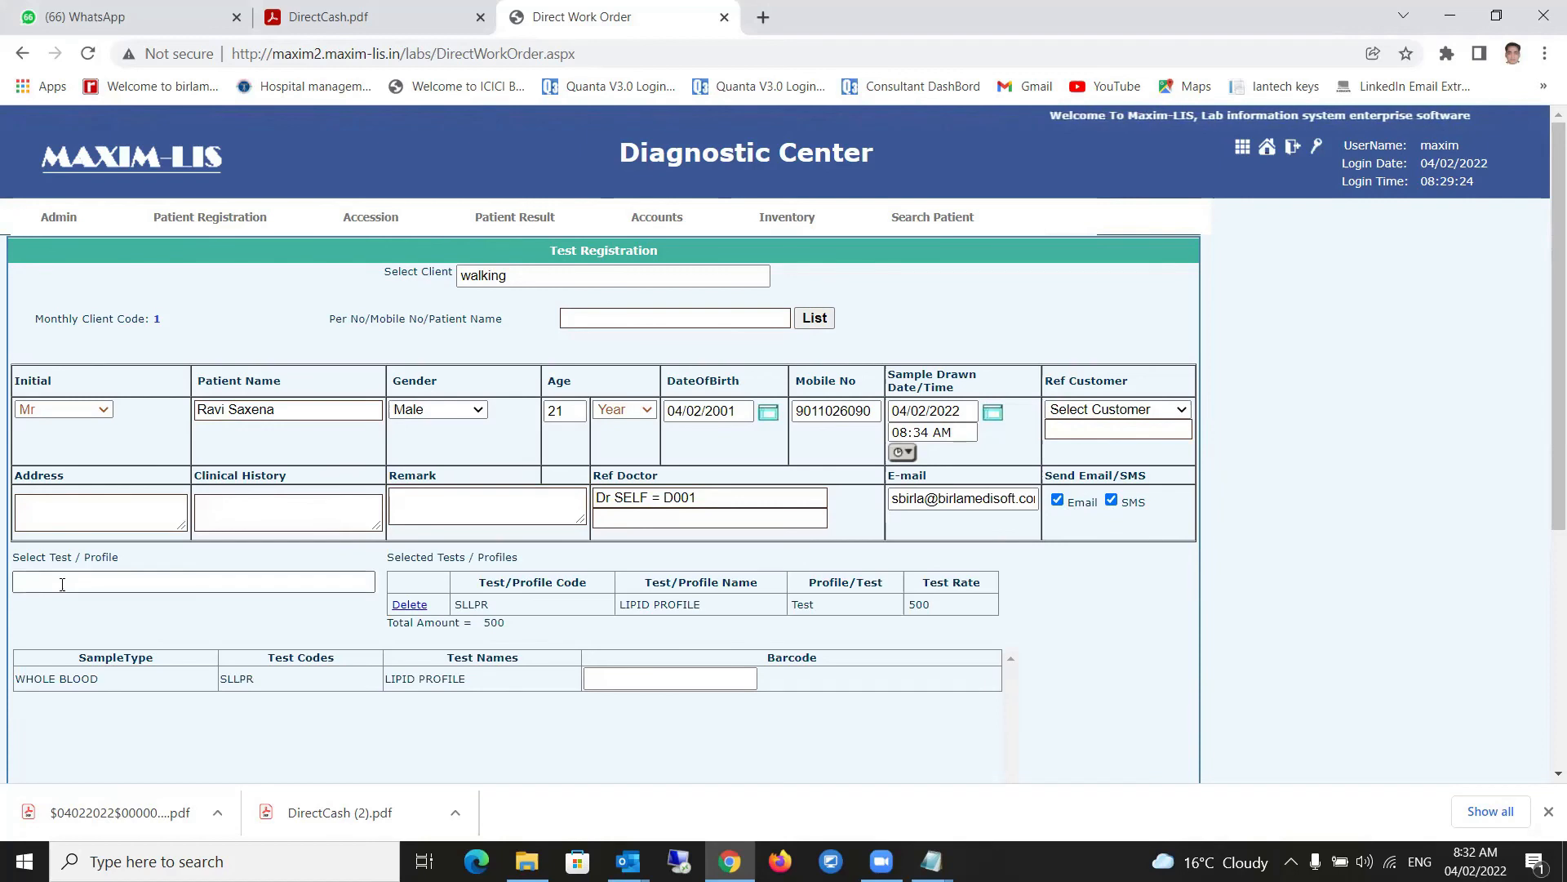
text(cbc)
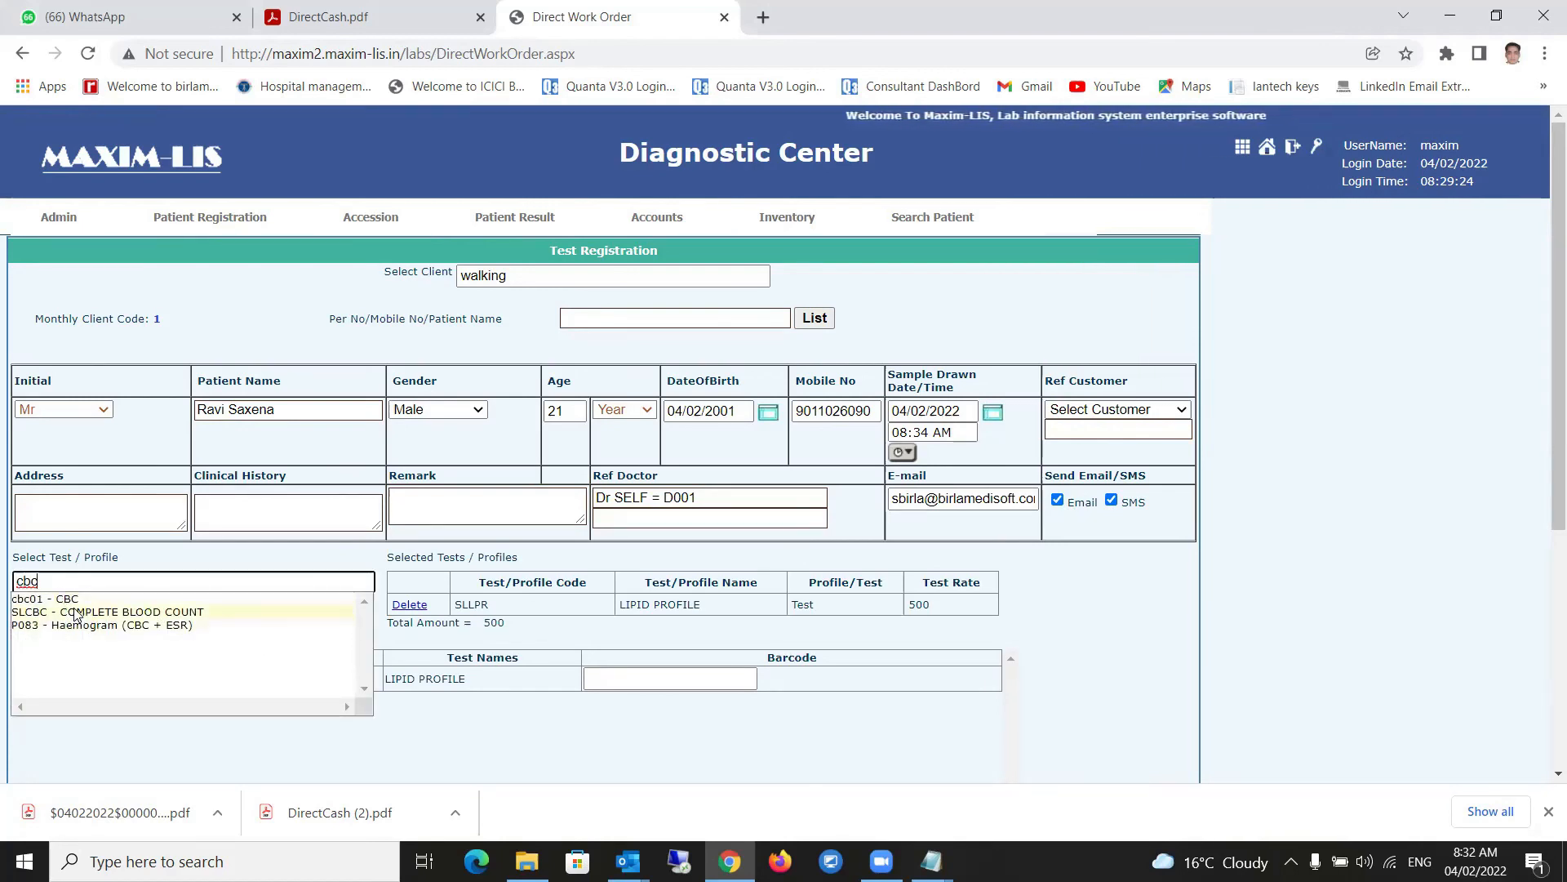
click(77, 613)
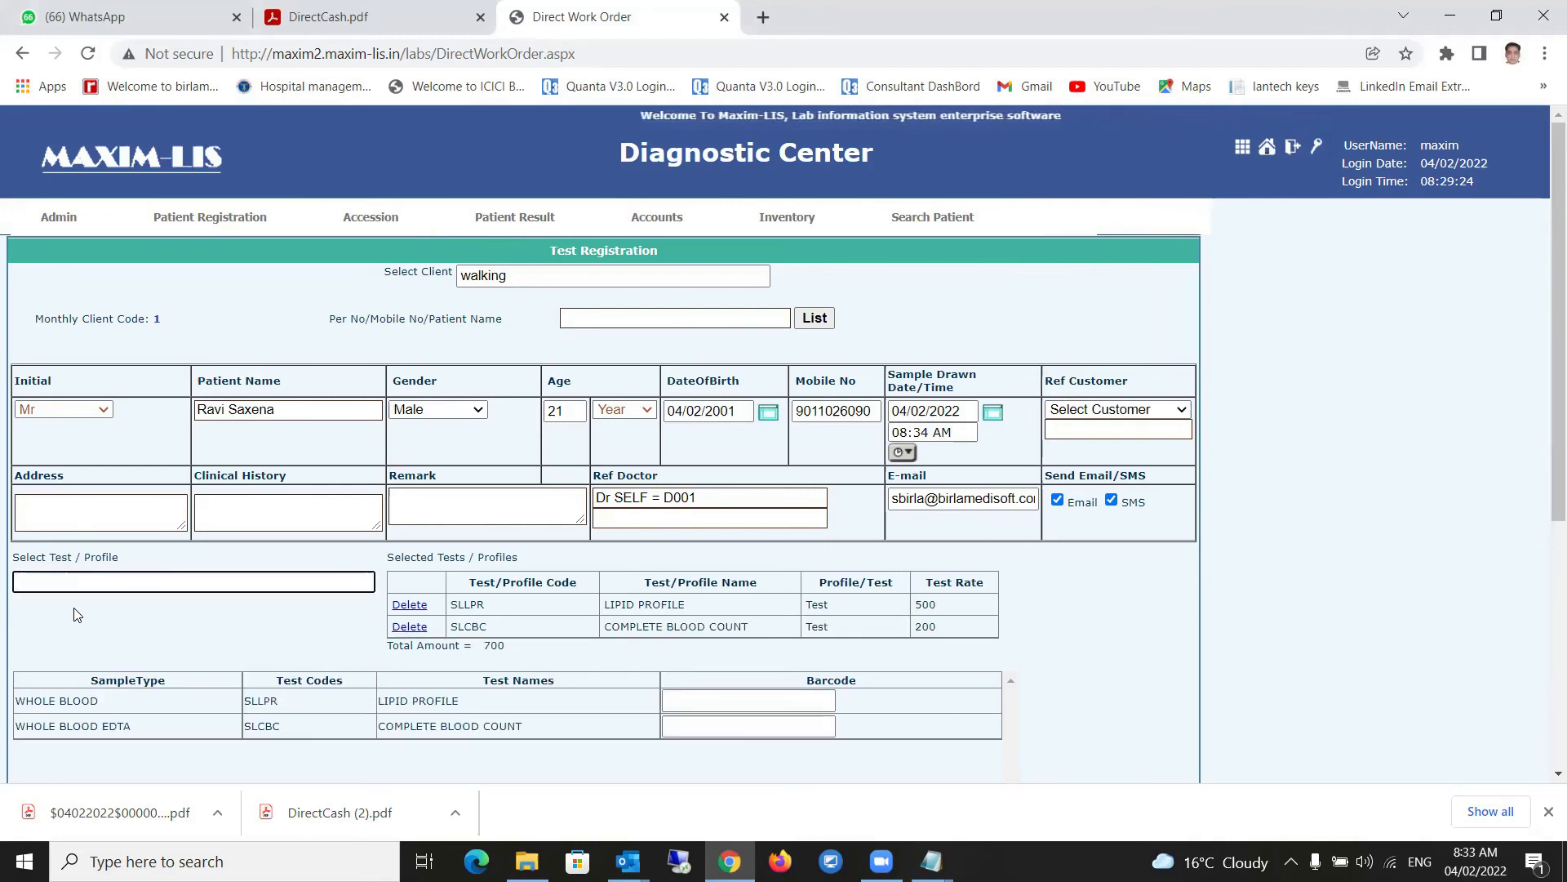
drag(484, 605, 453, 626)
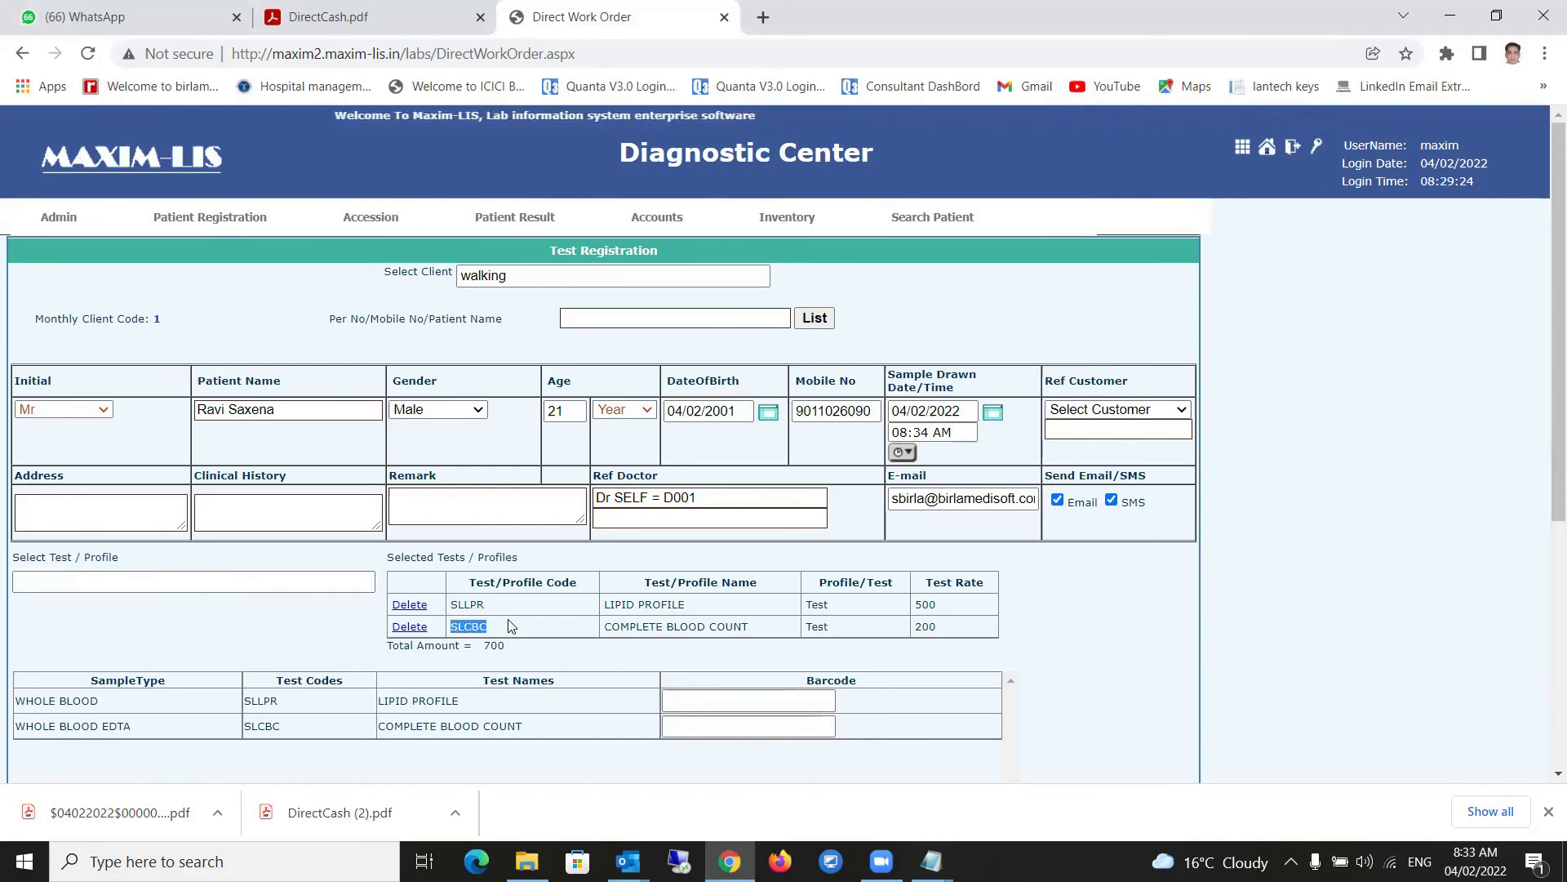
click(64, 579)
- Submit the registration and go to the Pay Bill page totalling 700
scroll(49, 612, down, 4)
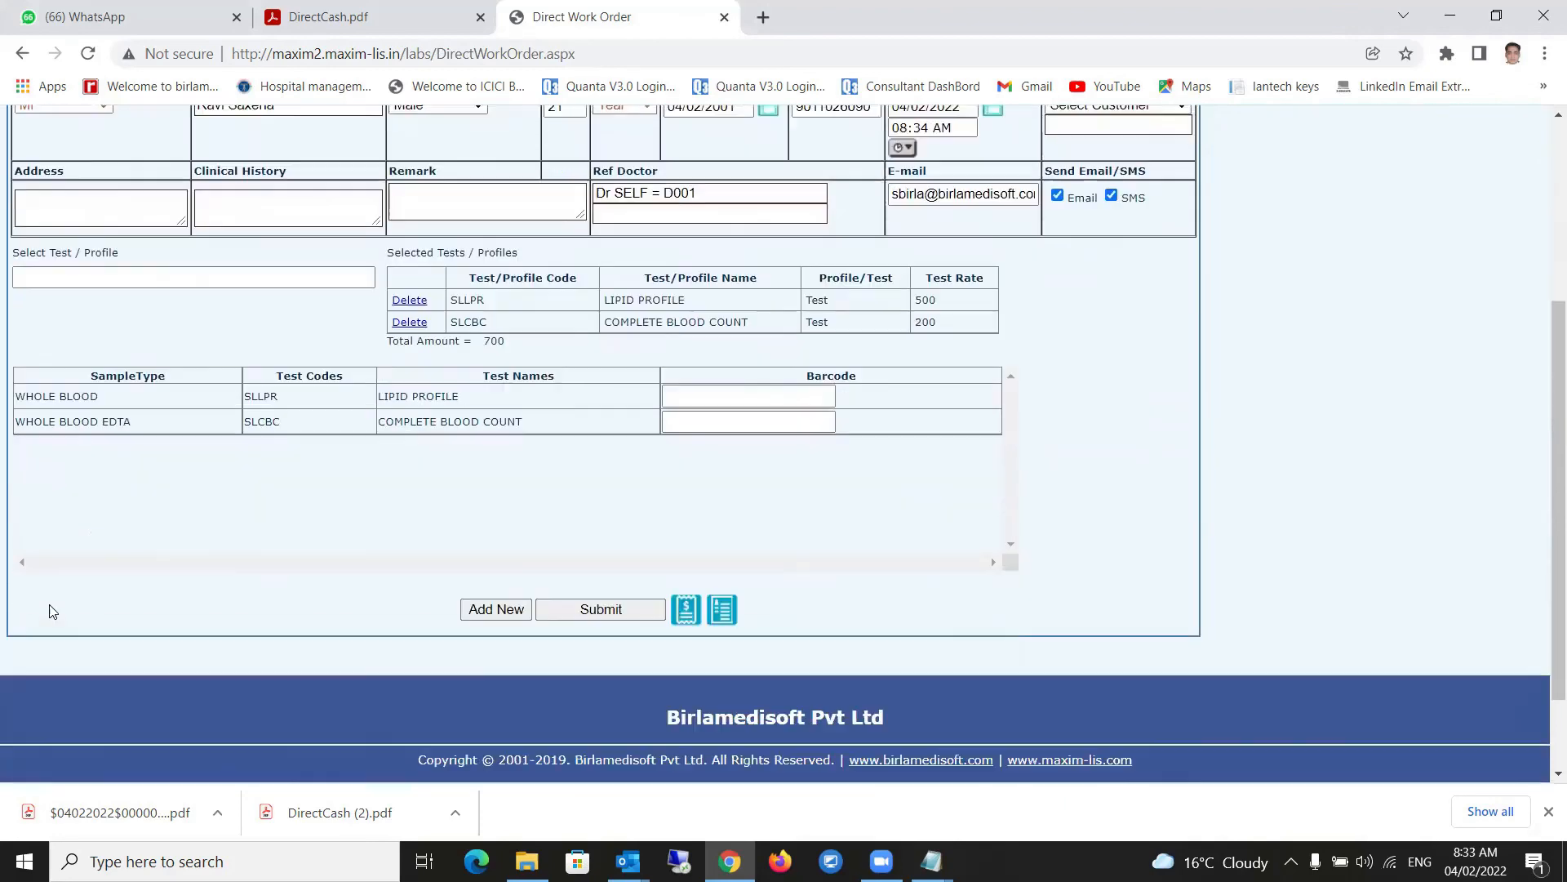
click(600, 616)
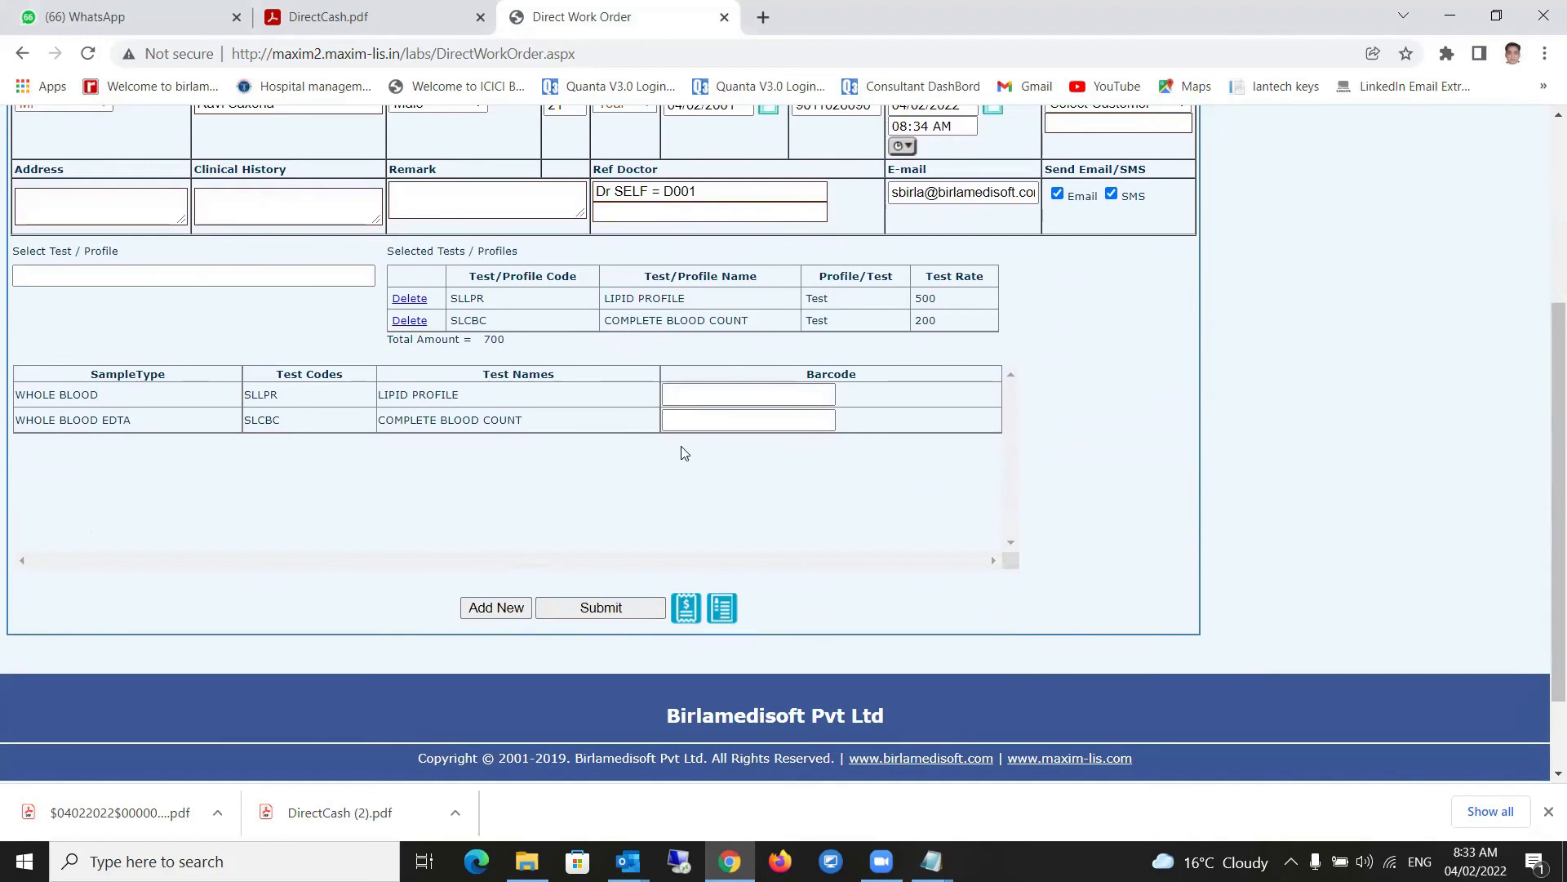
click(683, 609)
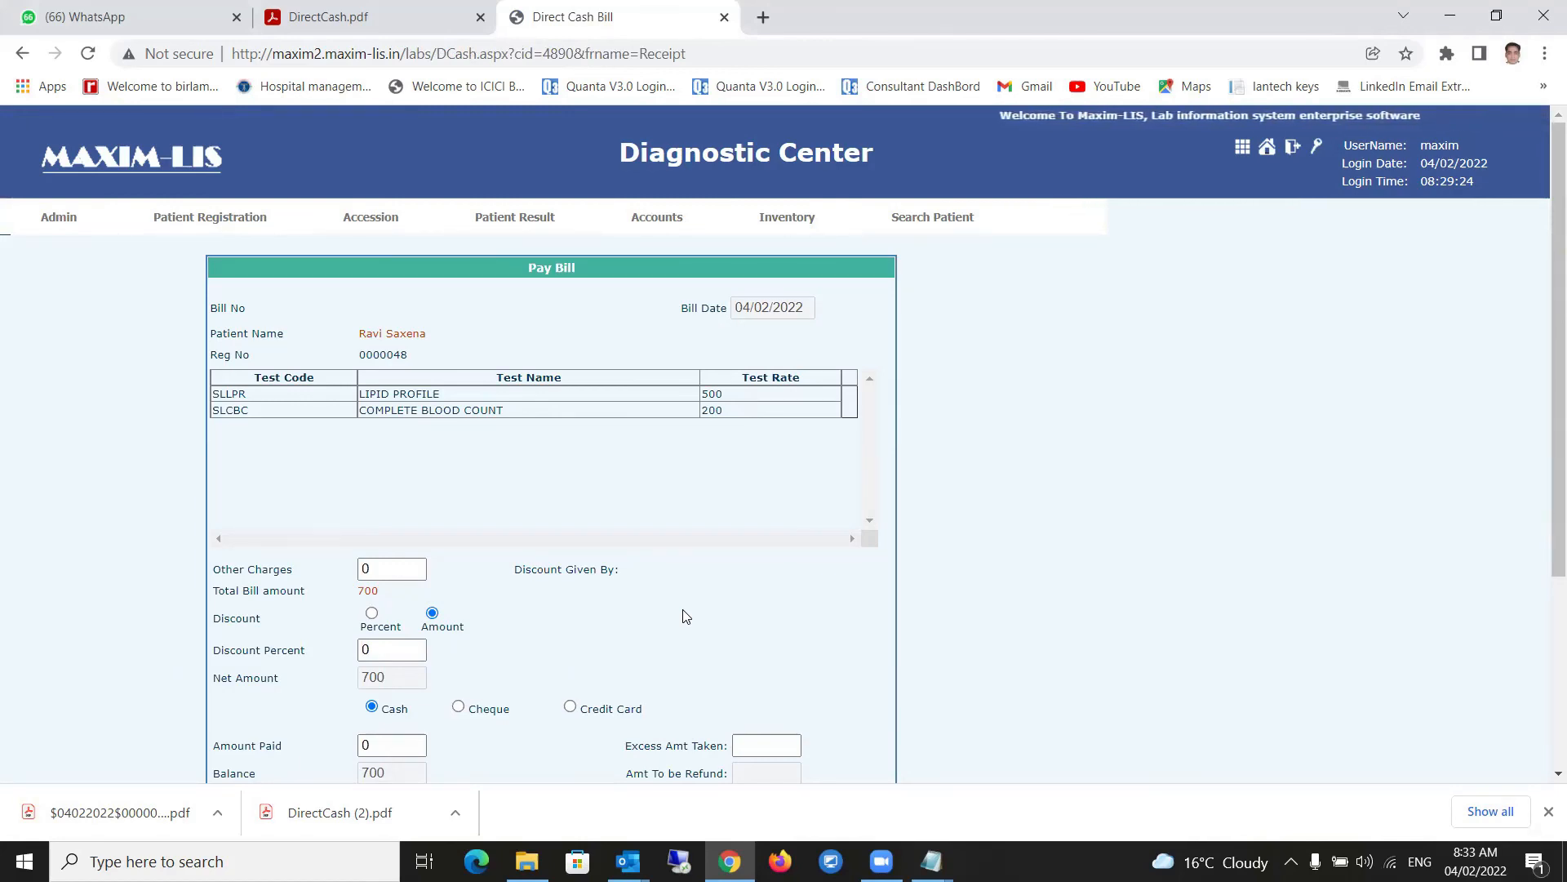
- Record a 700 cash payment leaving balance 0.00, then save and print the bill
scroll(694, 588, down, 3)
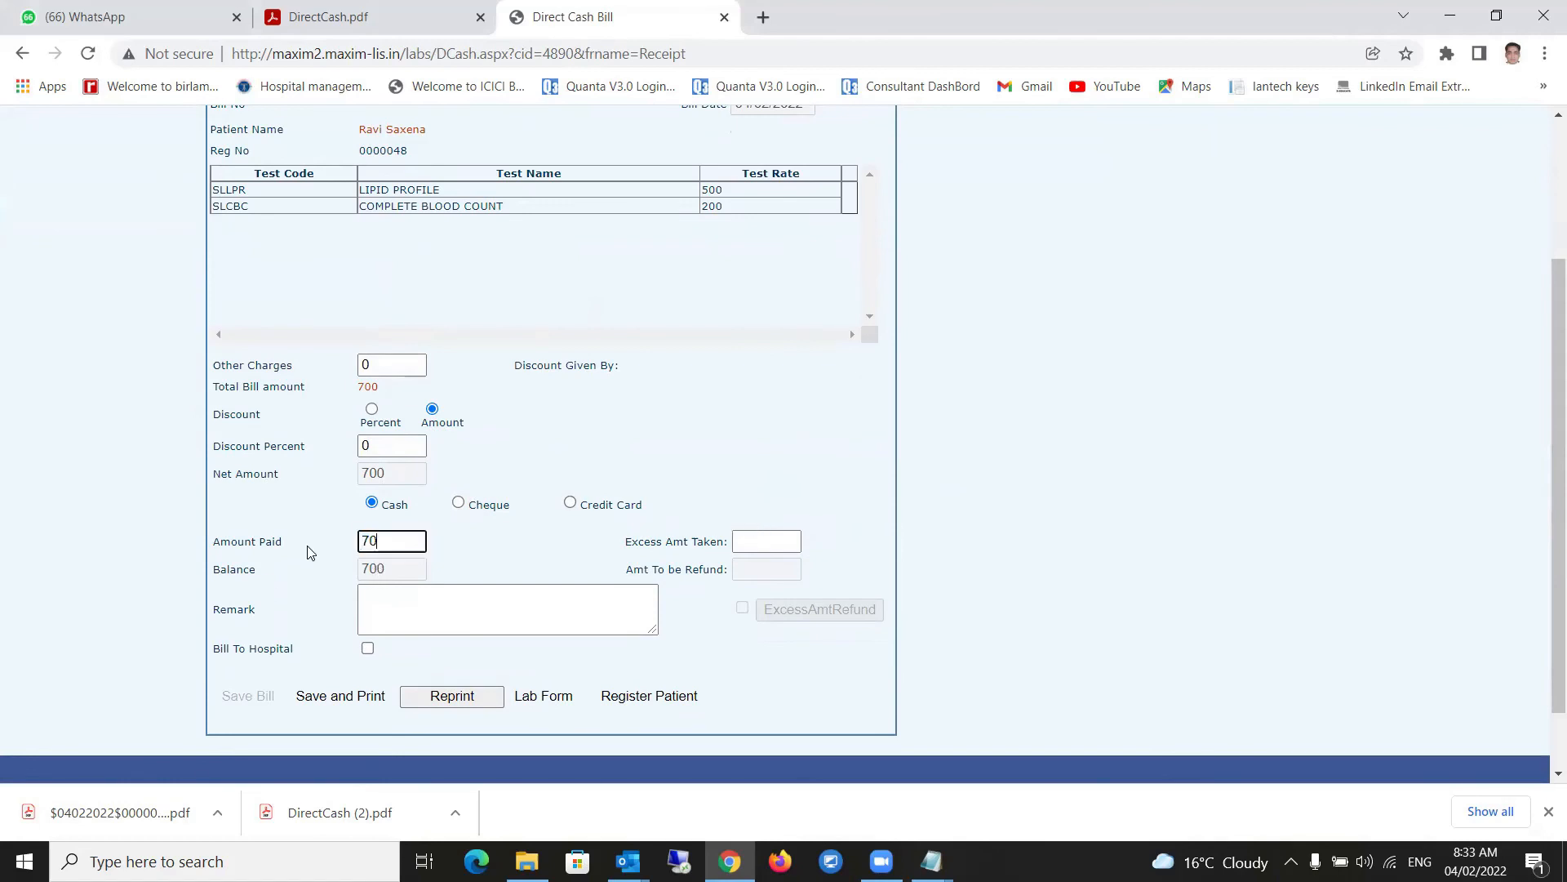
click(413, 605)
key(Tab)
click(349, 704)
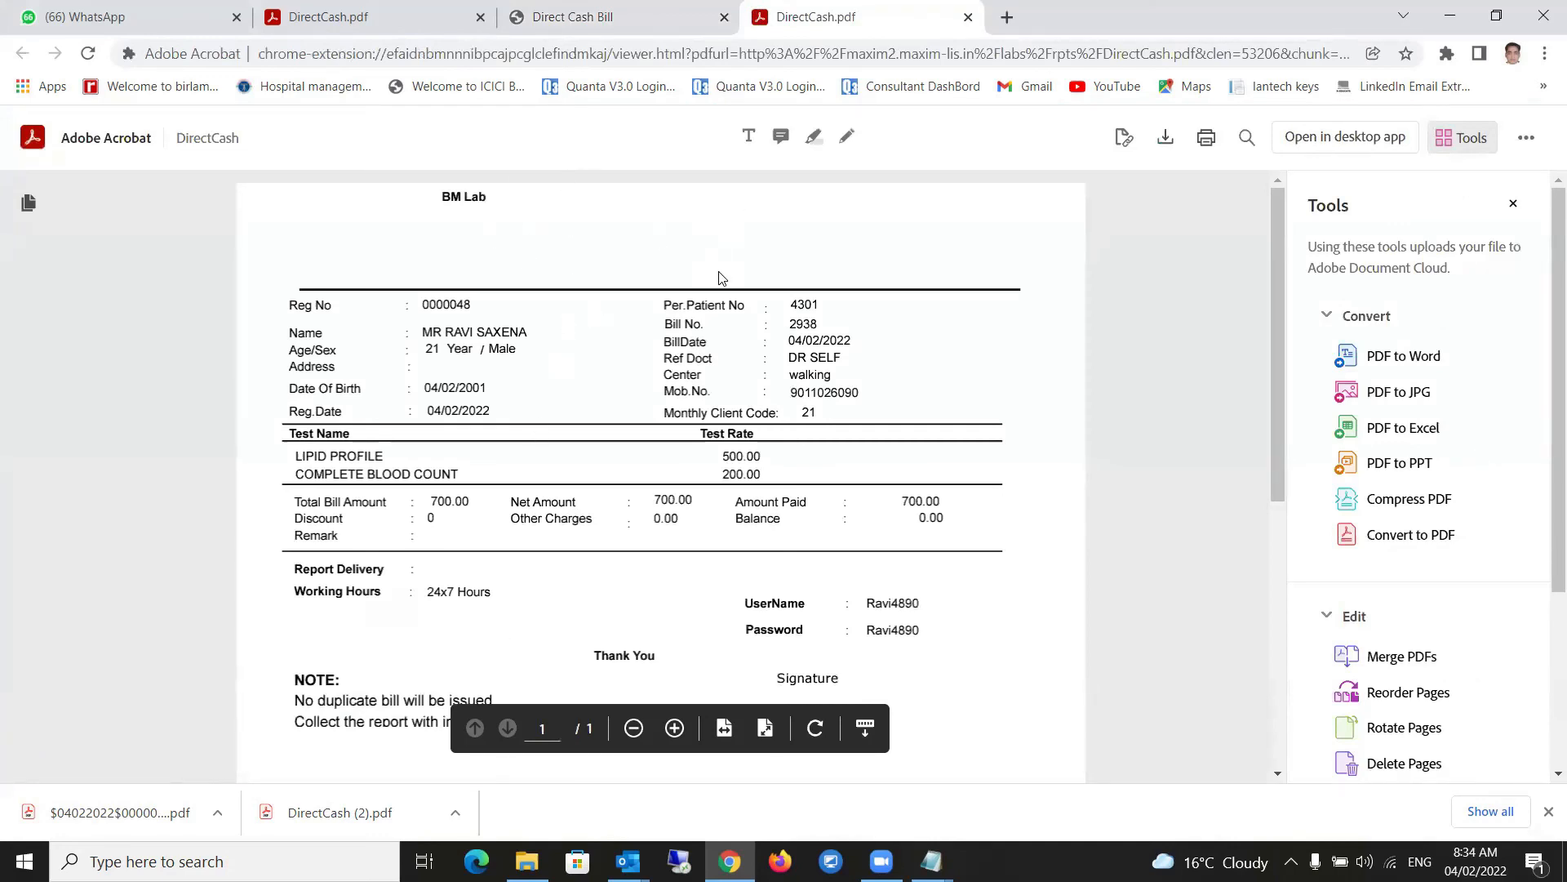
scroll(667, 617, down, 5)
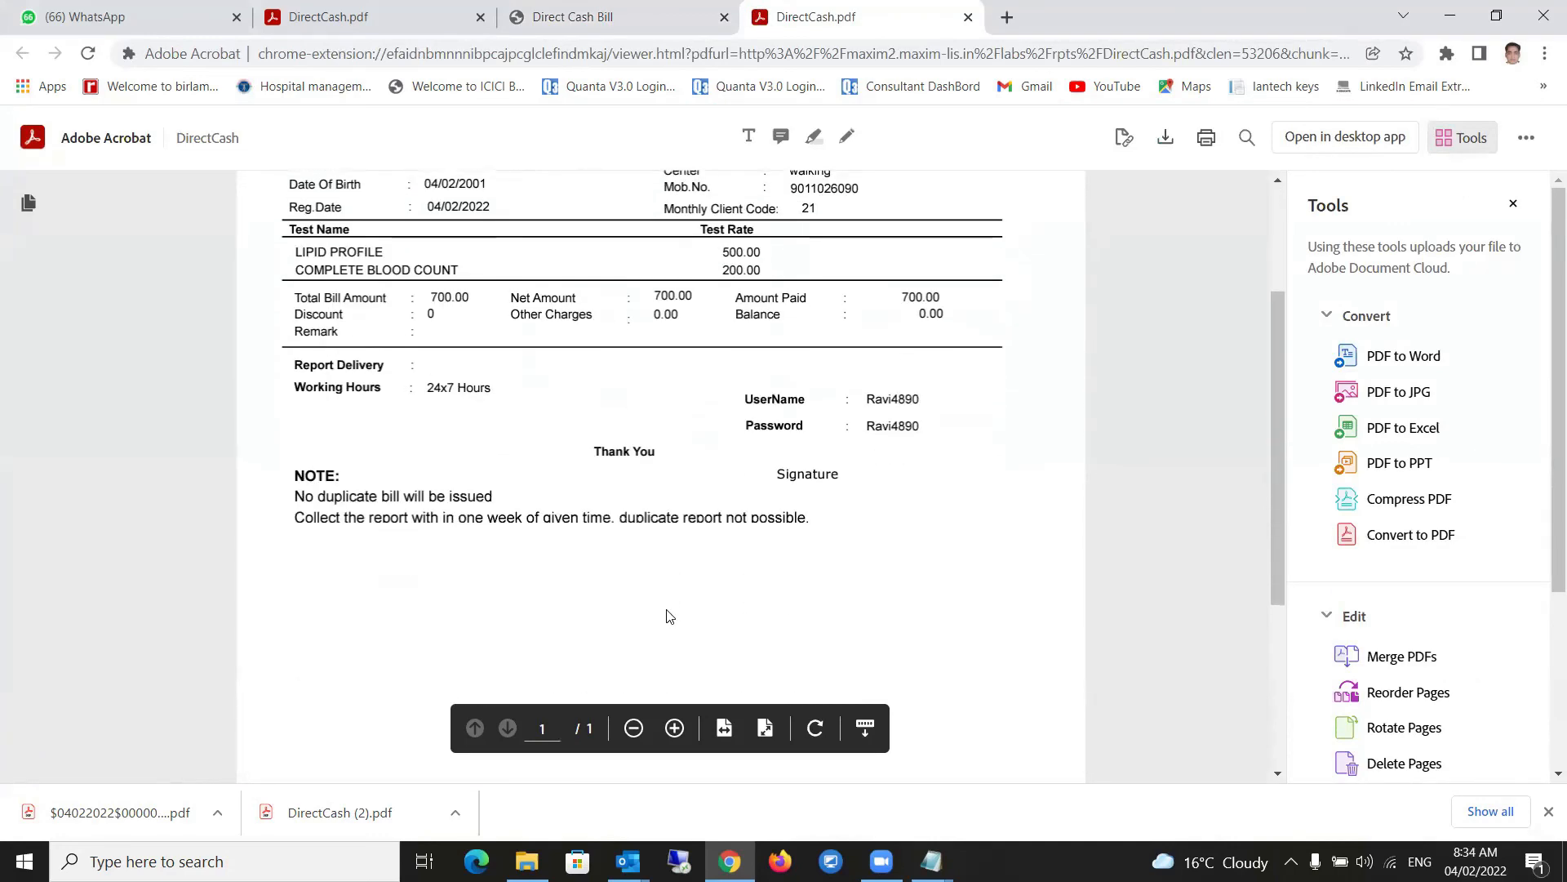
scroll(944, 450, up, 2)
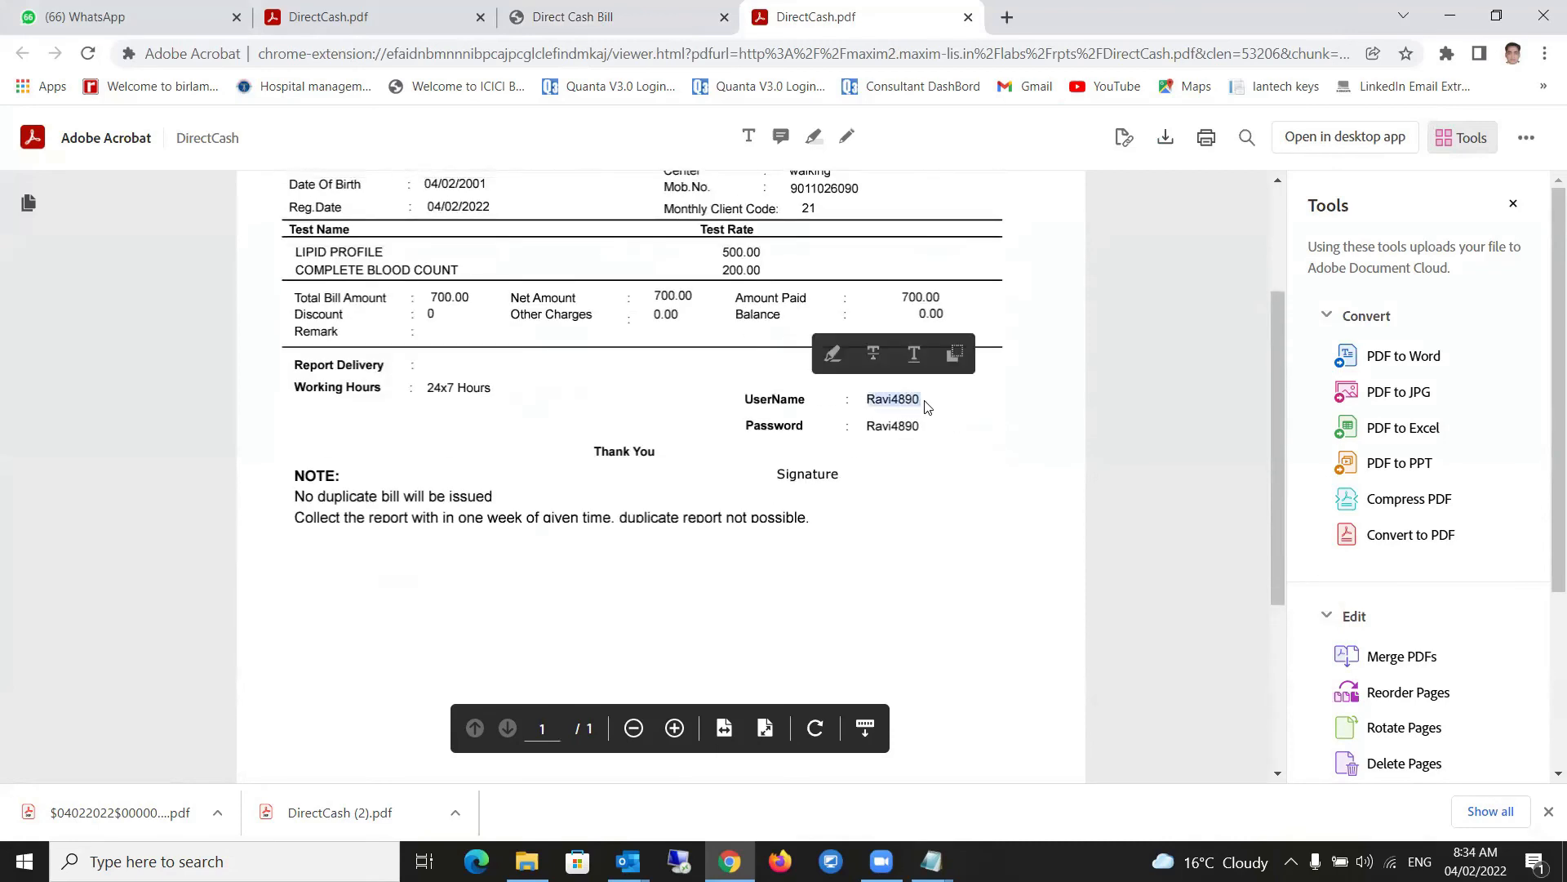
drag(869, 424, 916, 423)
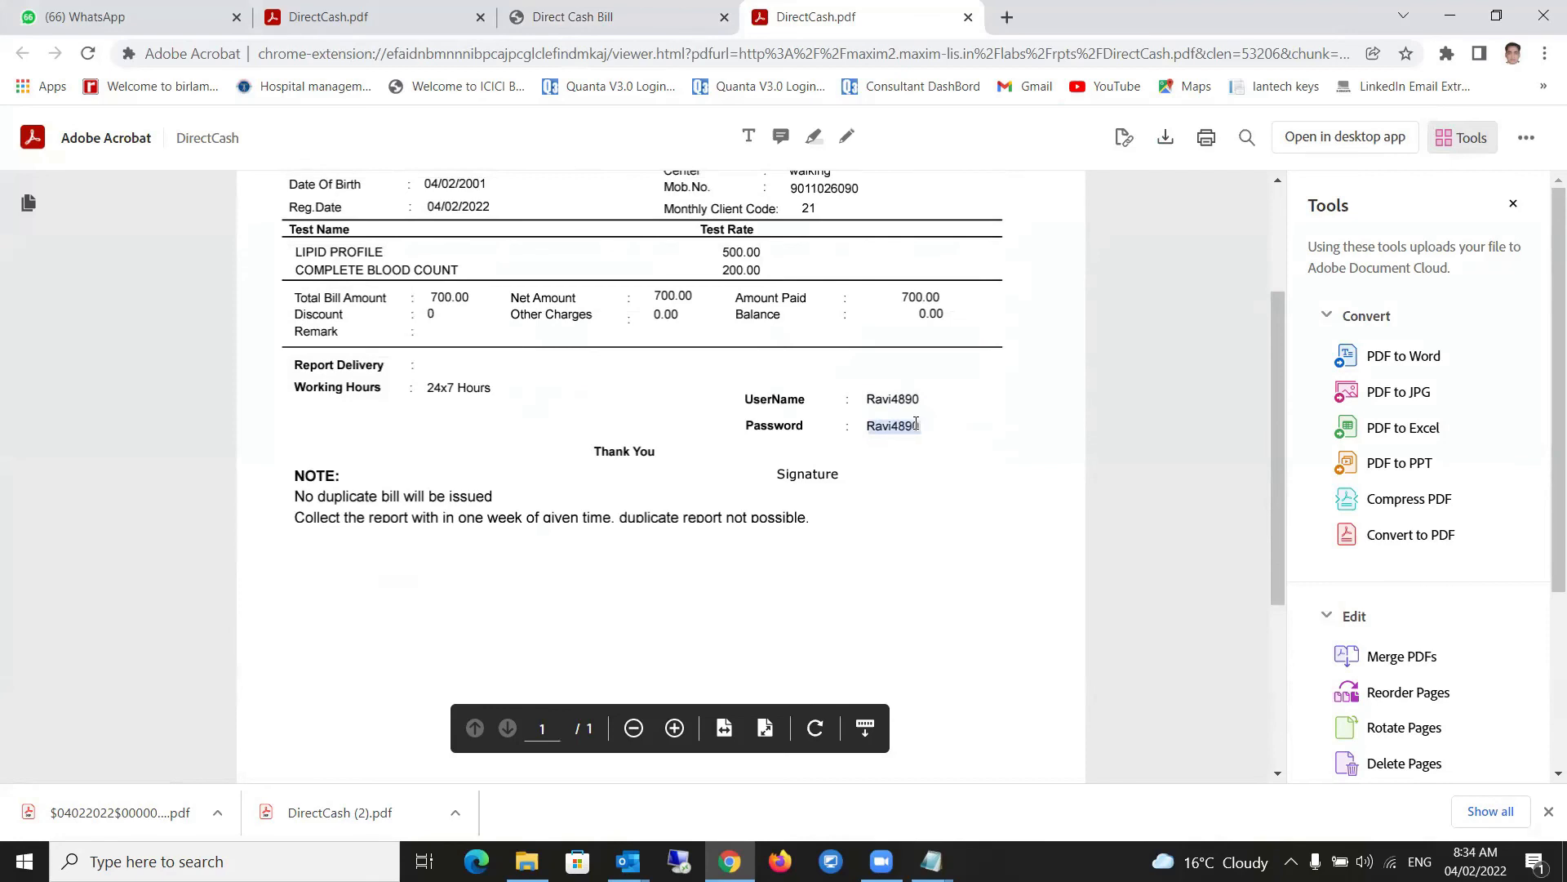
click(943, 479)
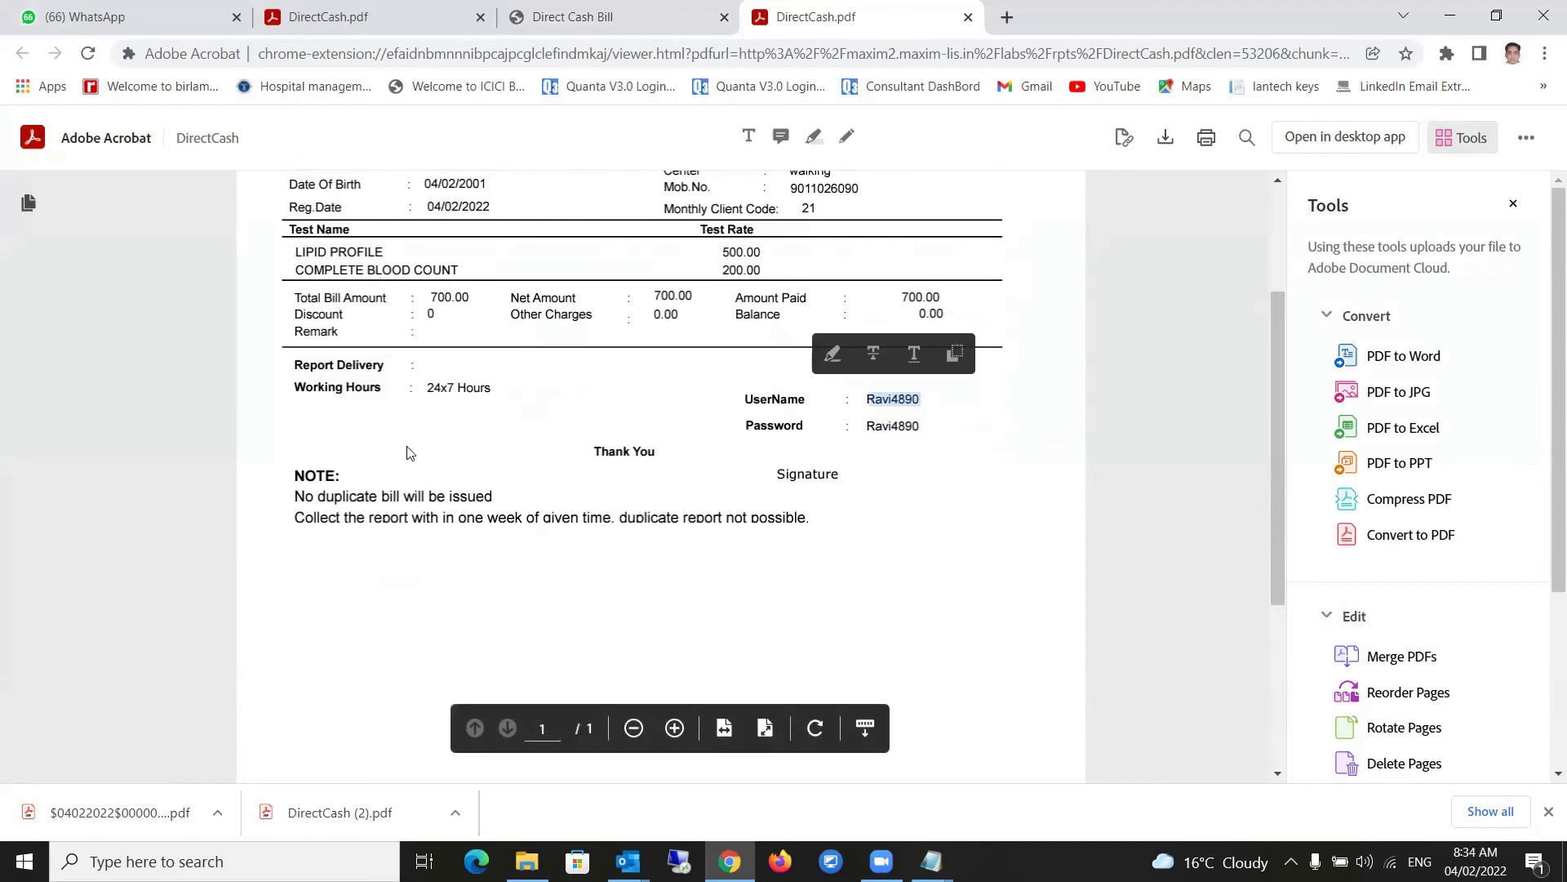
mouse_move(430, 374)
mouse_down()
mouse_move(574, 389)
mouse_move(441, 387)
mouse_up()
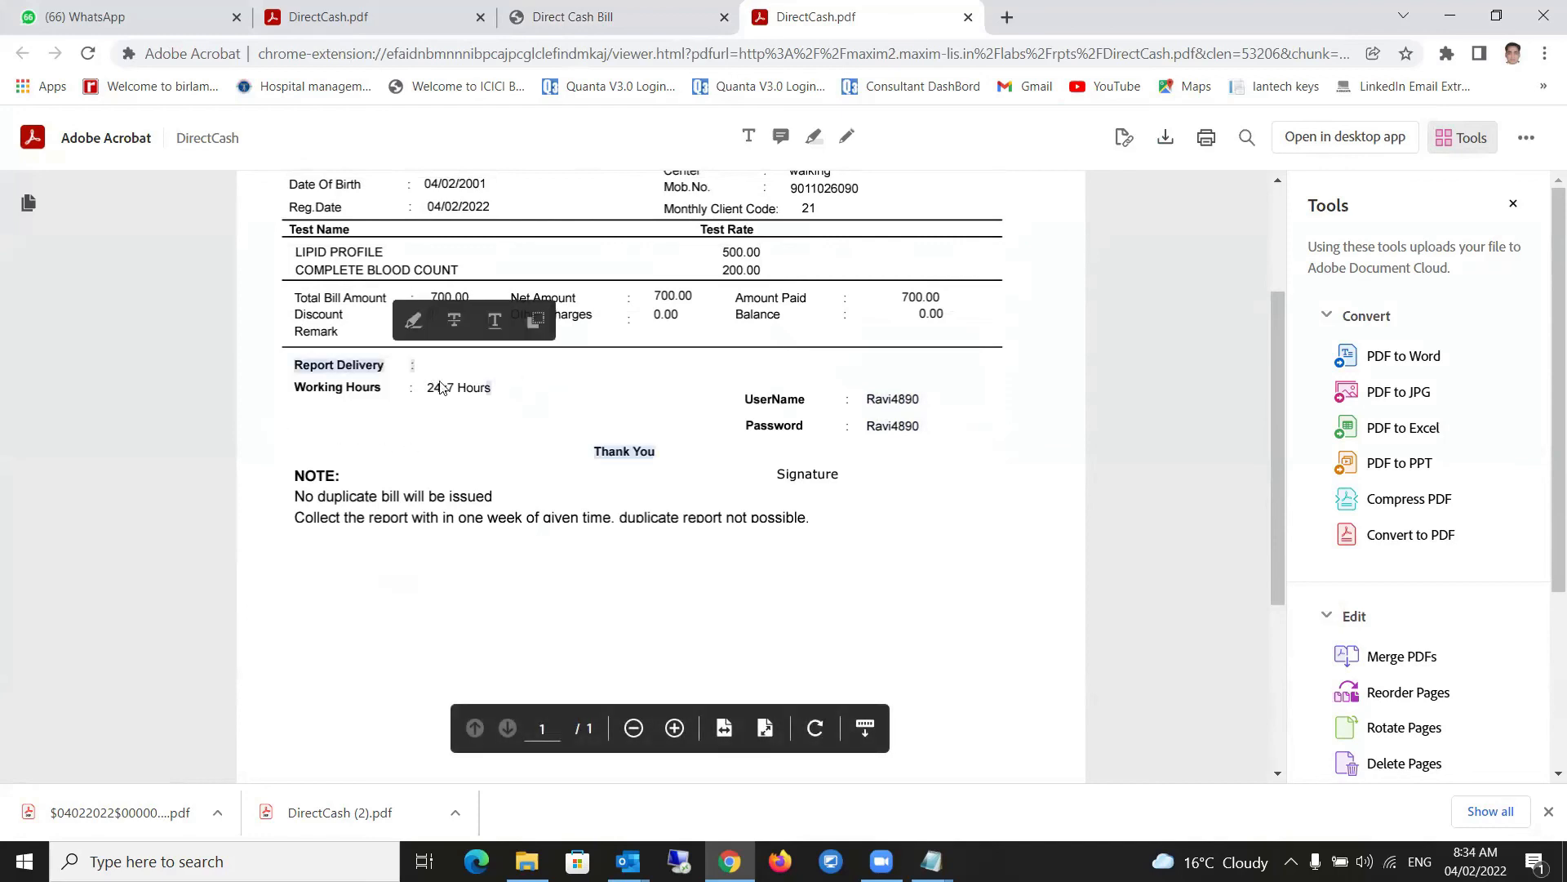
click(436, 369)
drag(593, 376, 420, 368)
click(420, 369)
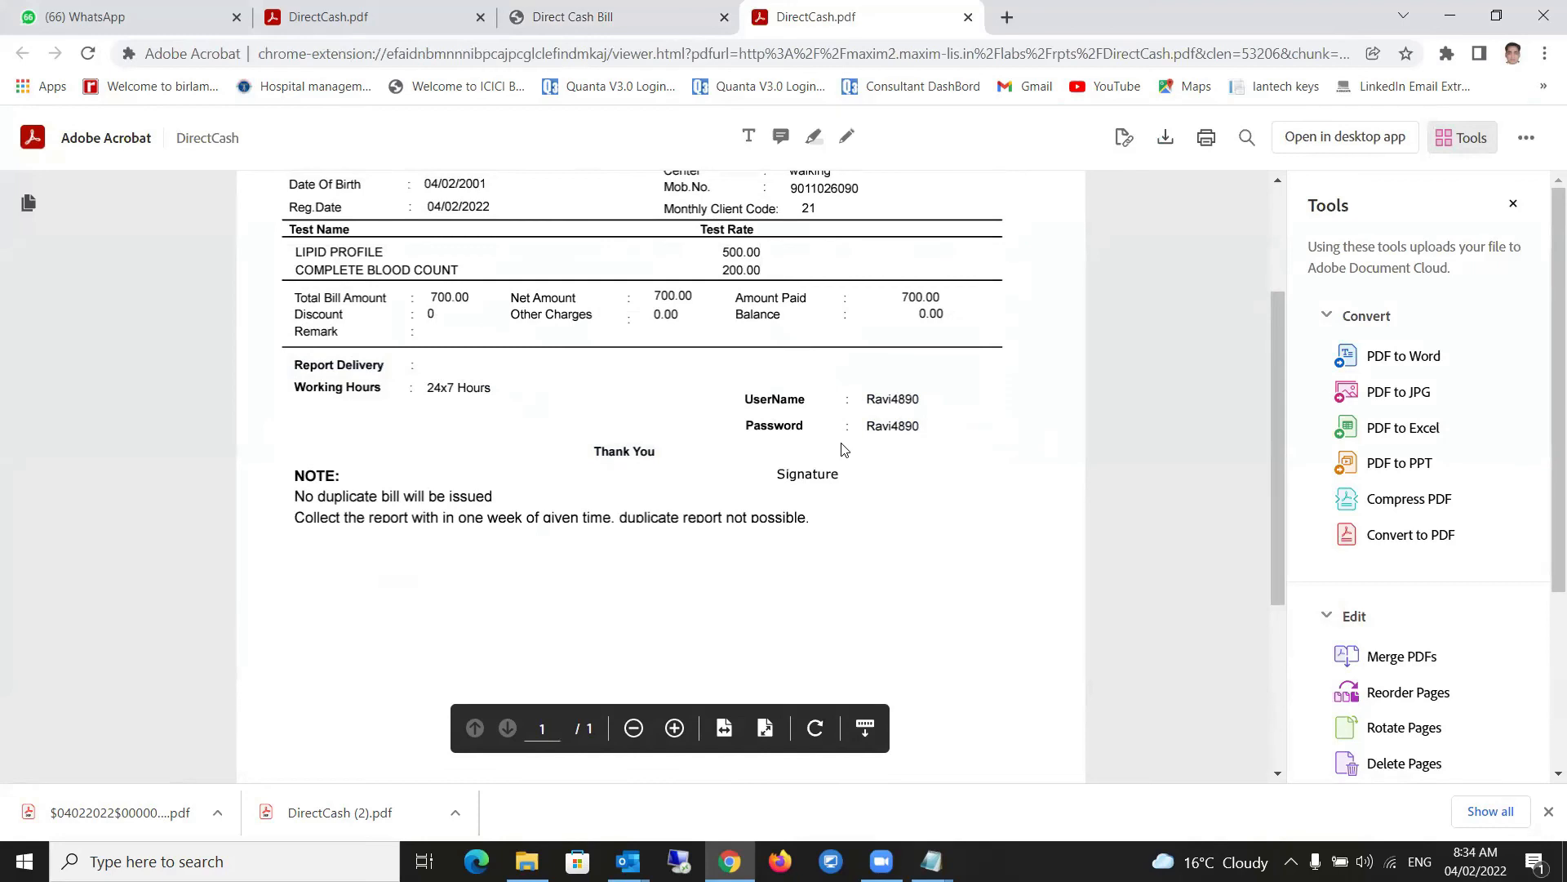
click(618, 28)
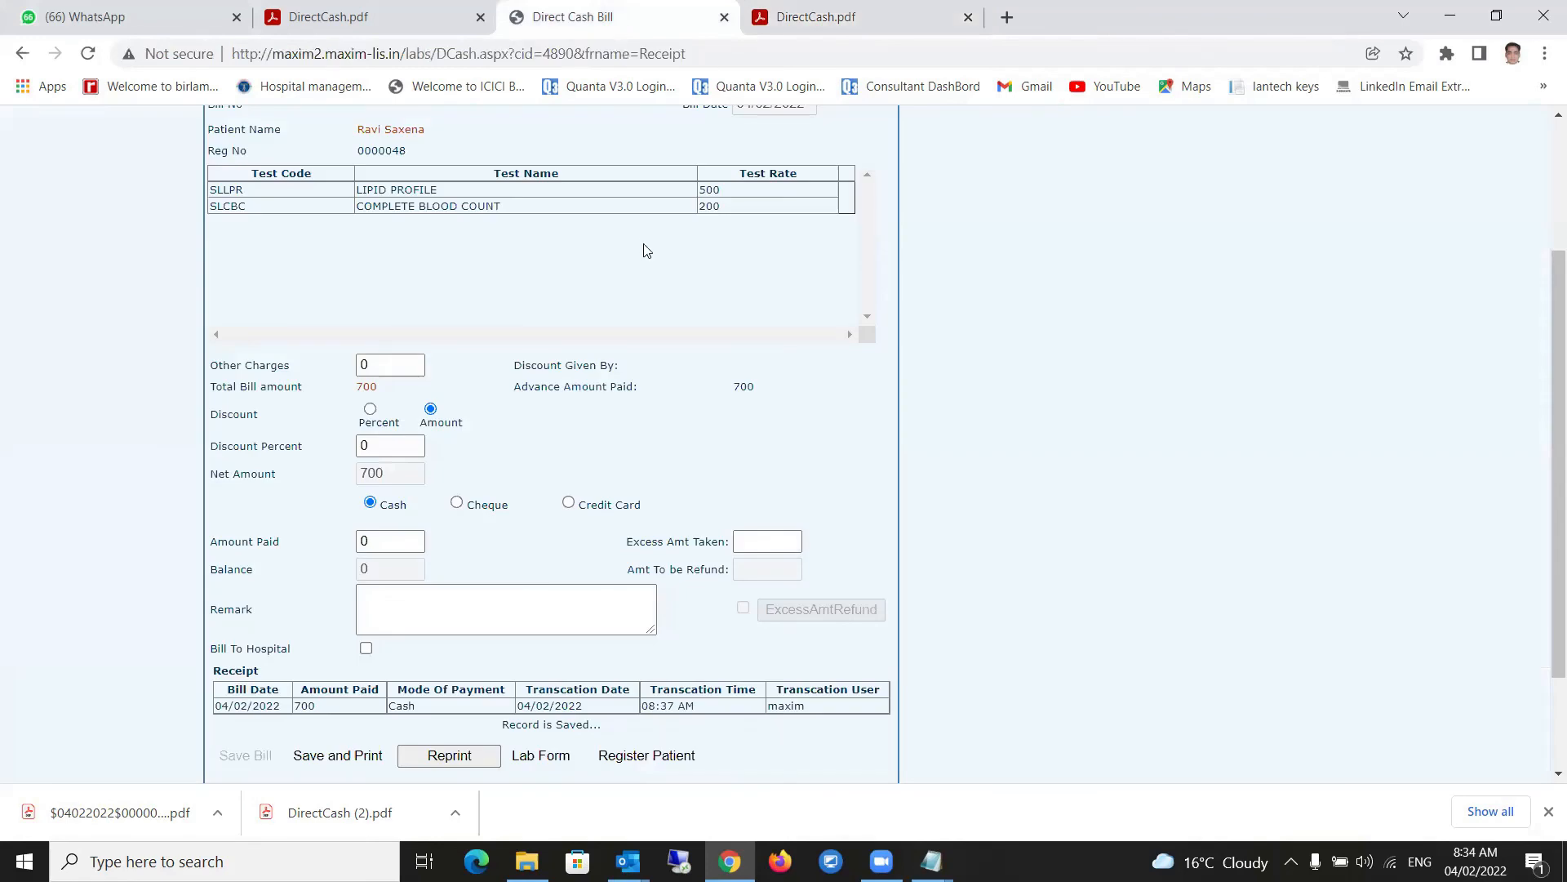
scroll(643, 250, up, 3)
mouse_move(370, 217)
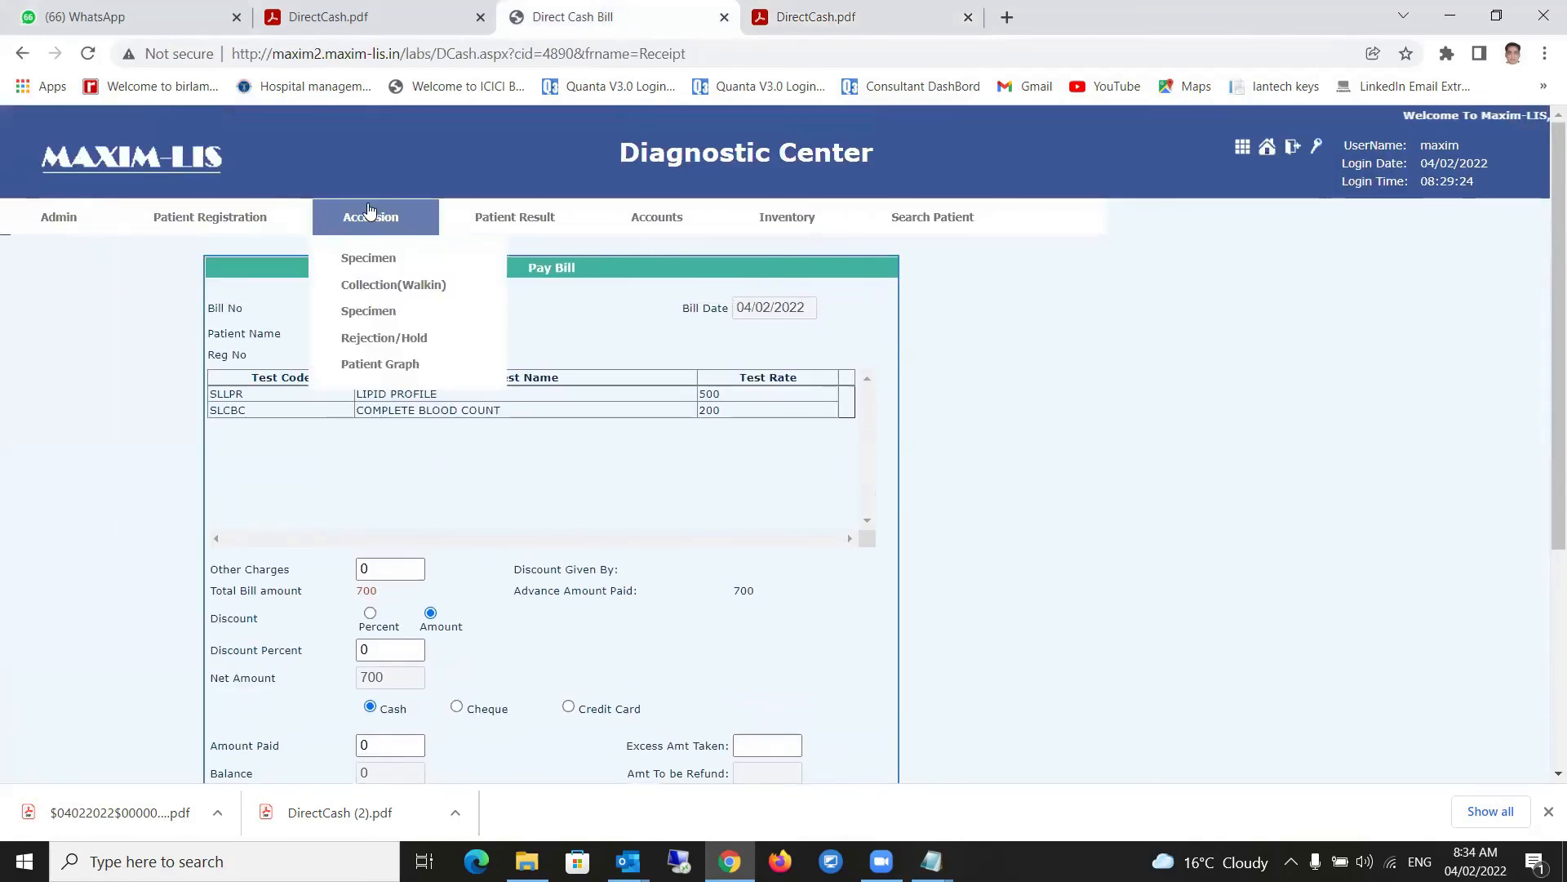
click(380, 285)
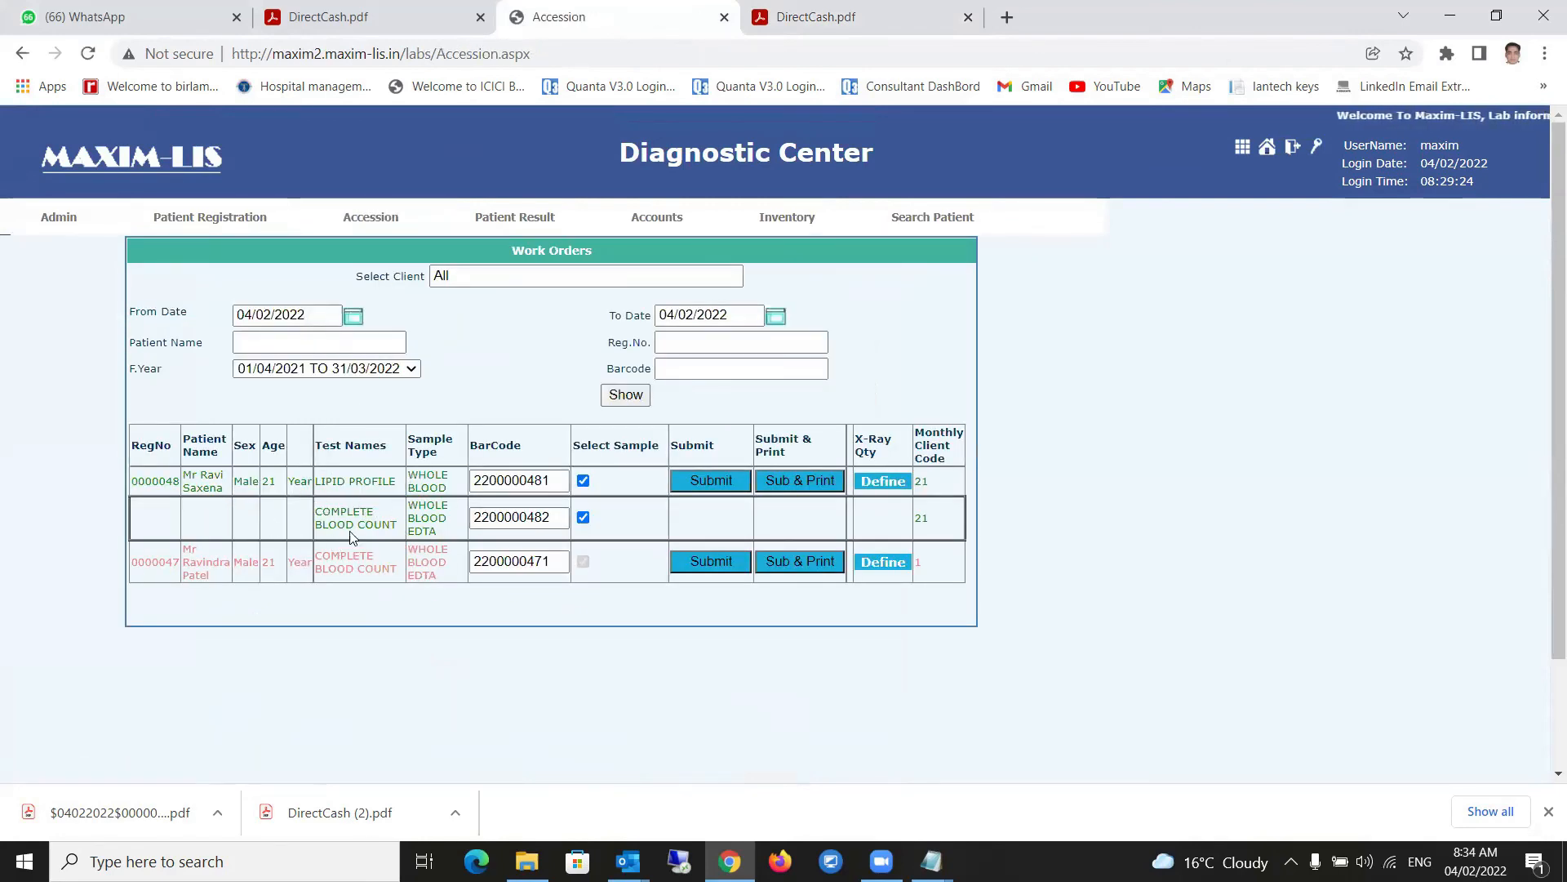
click(559, 479)
click(553, 518)
click(550, 479)
click(558, 517)
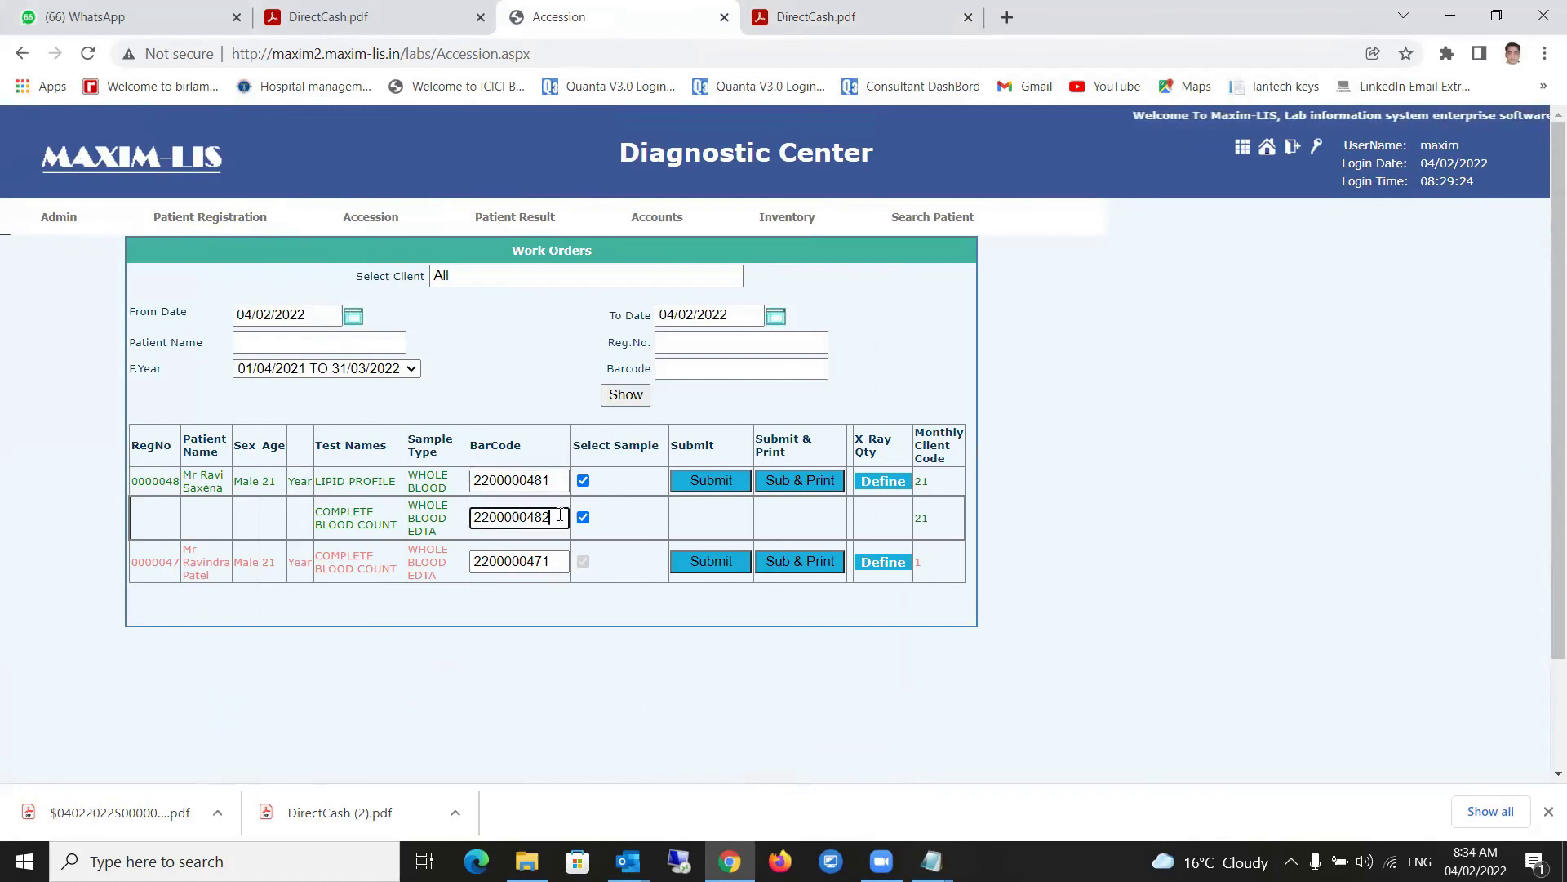
click(797, 480)
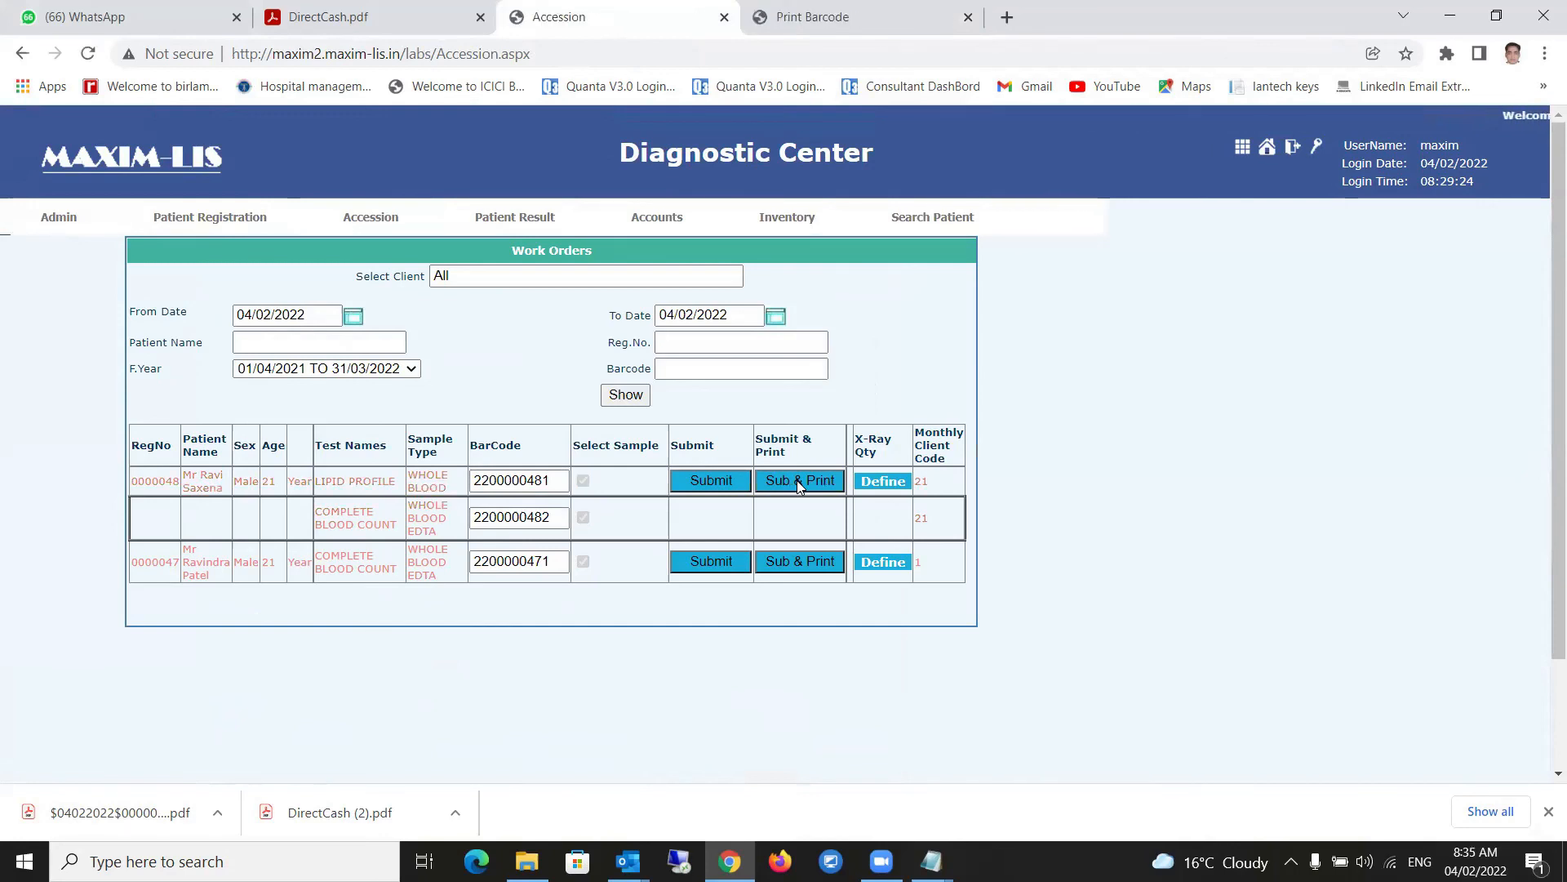
click(812, 17)
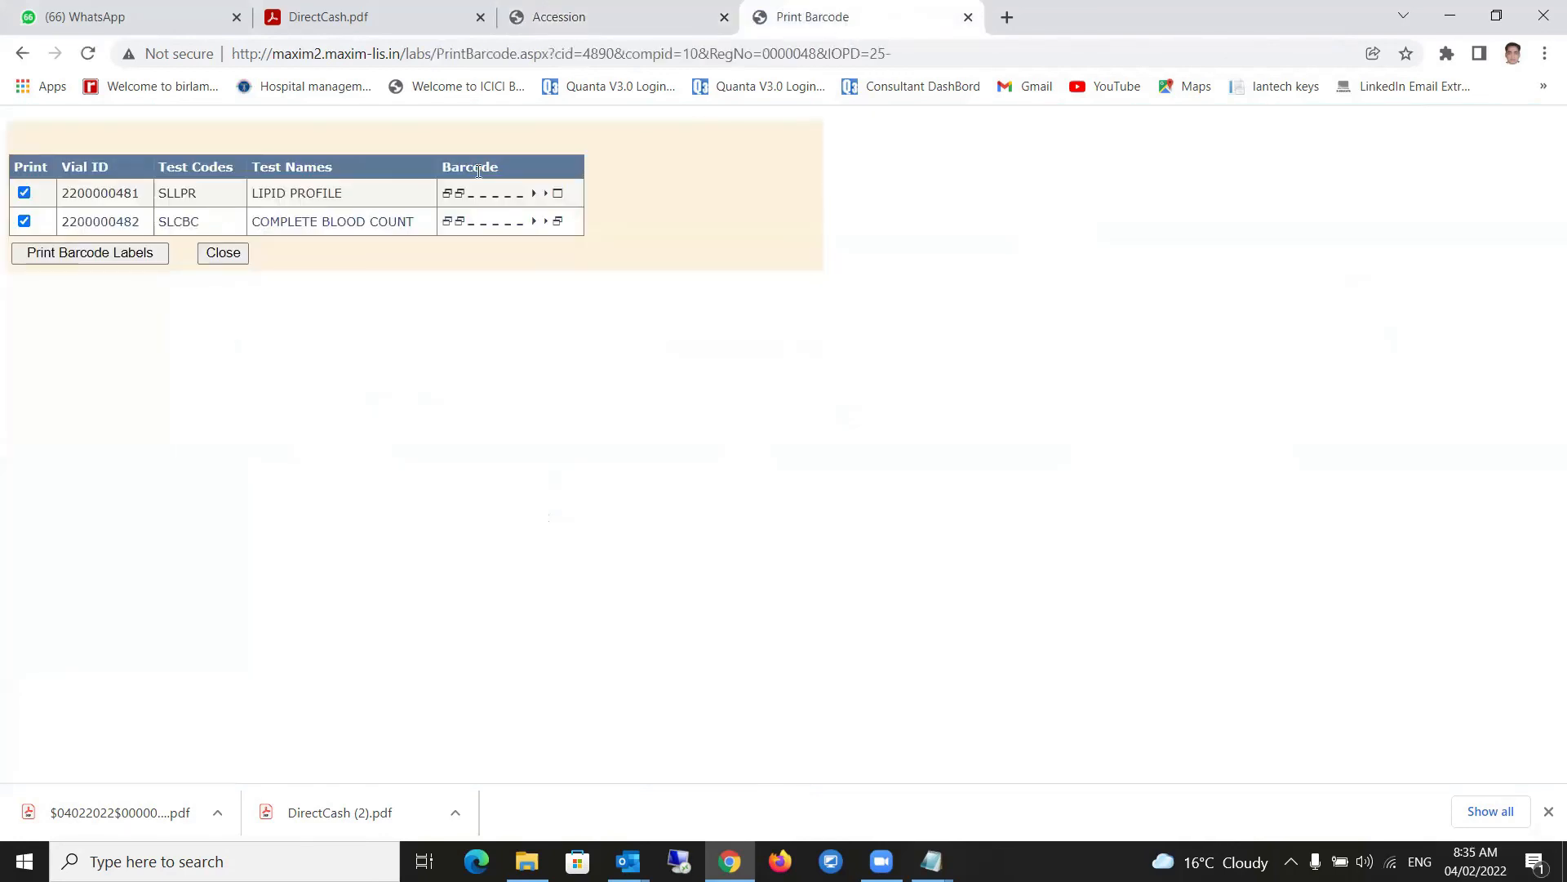
- Generate exported.pdf barcode labels for LIPID PROFILE and COMPLETE BLOOD COUNT, then return to Accession
click(136, 259)
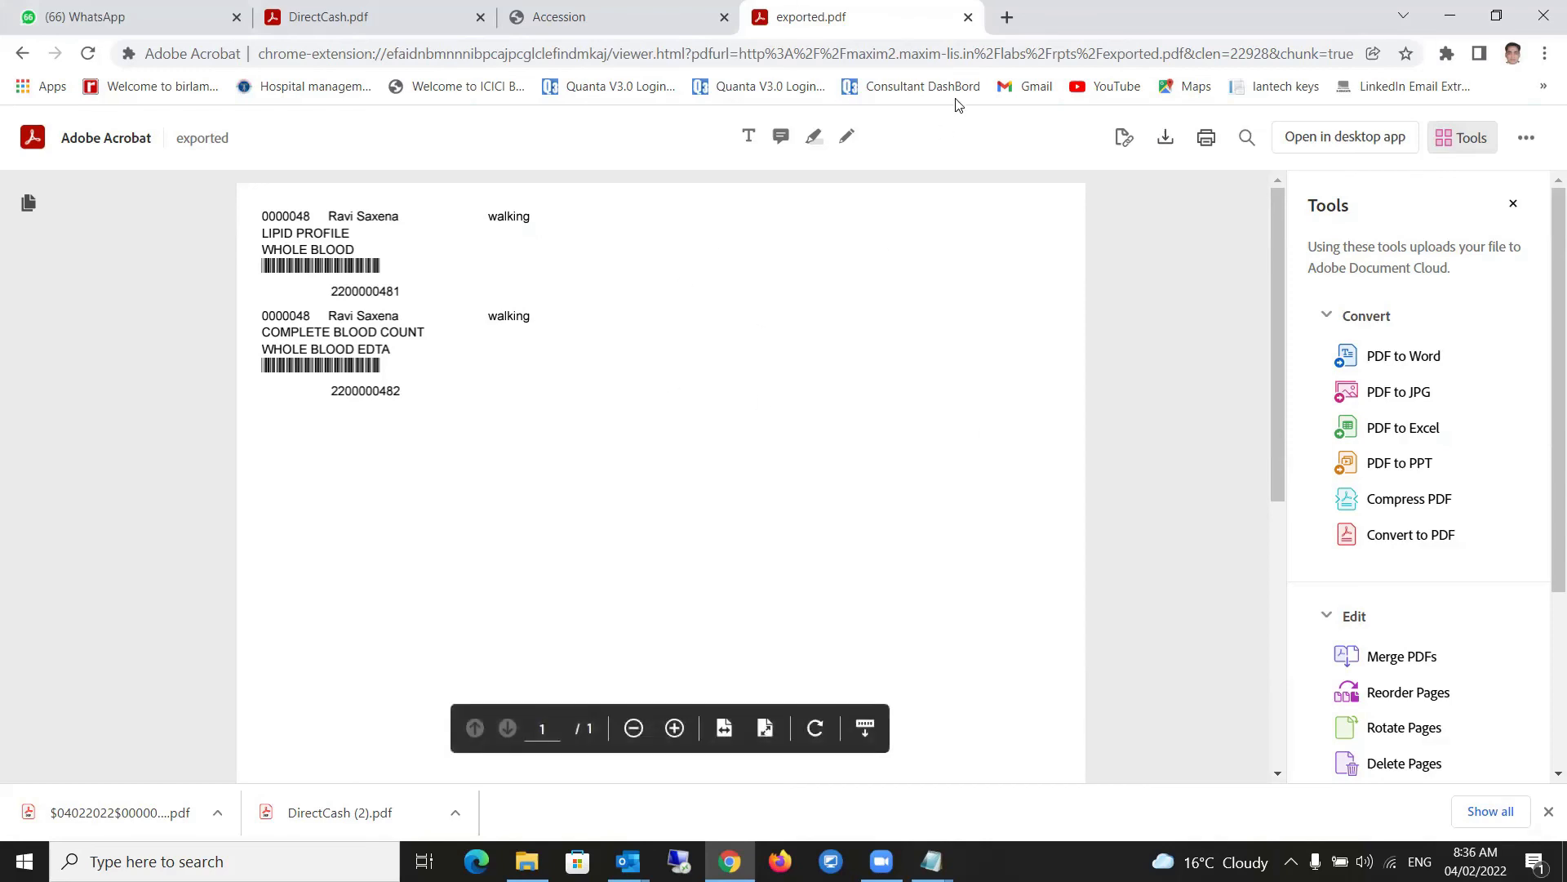
click(585, 18)
- Open Test Result Entry and list today's samples on the Sample WorkSheet
mouse_move(516, 233)
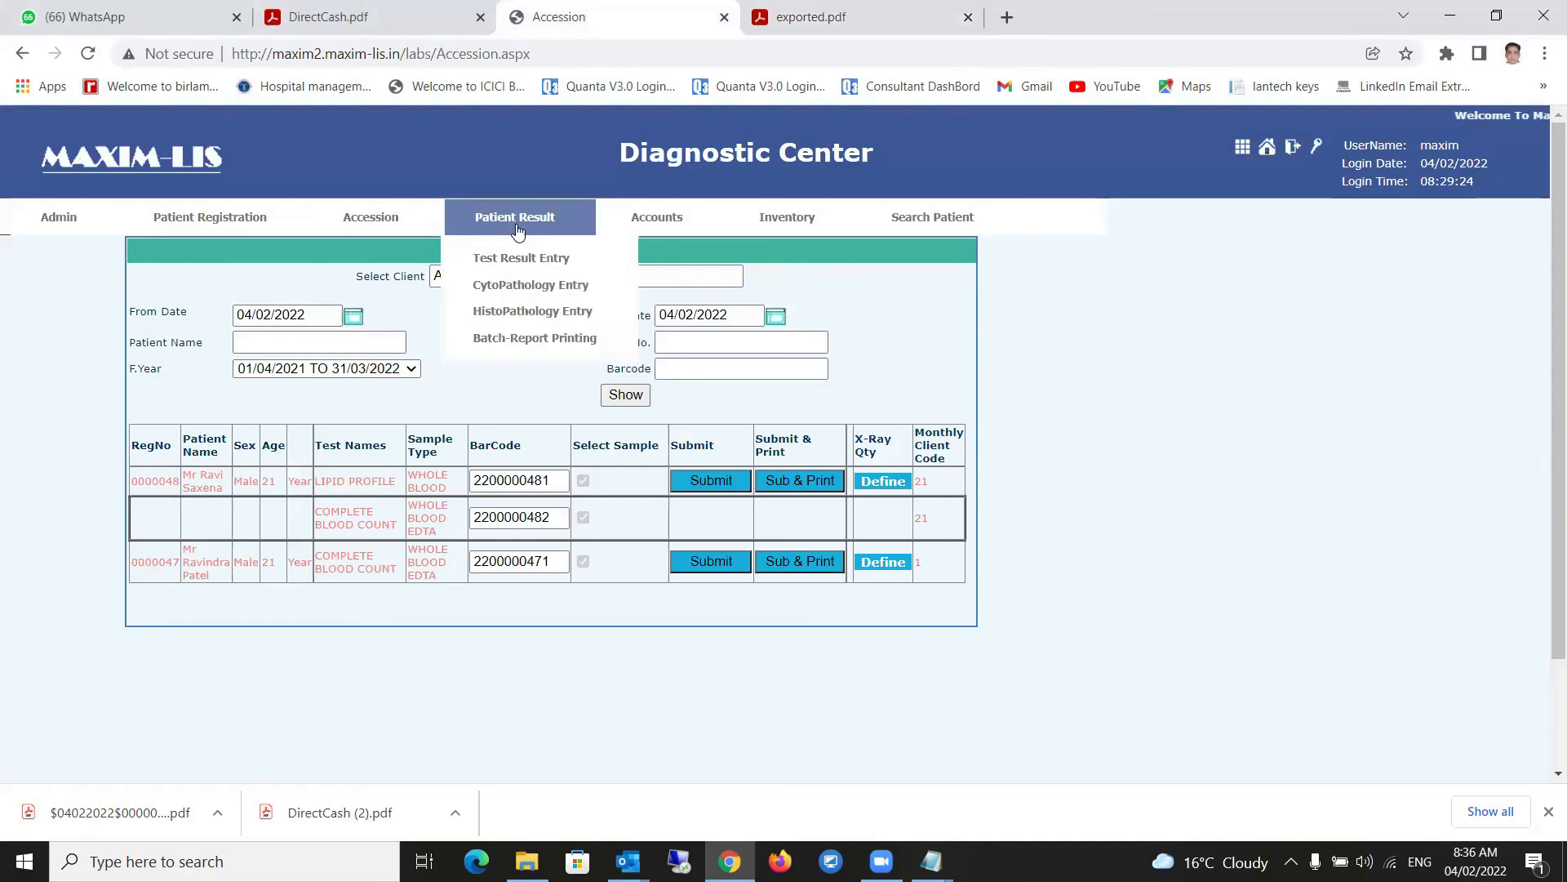
click(521, 259)
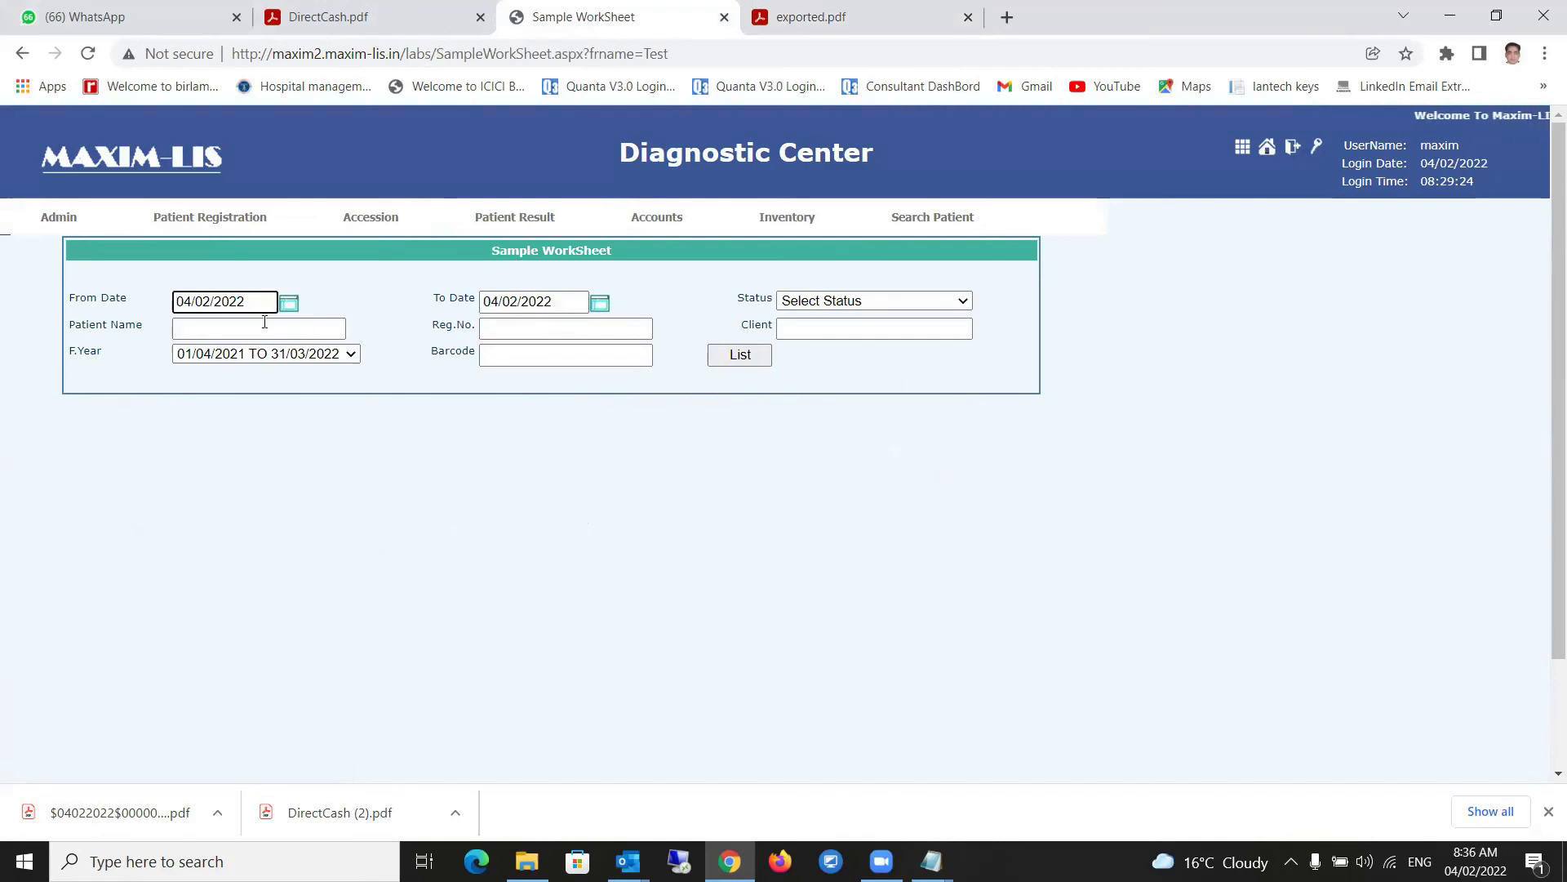
click(742, 359)
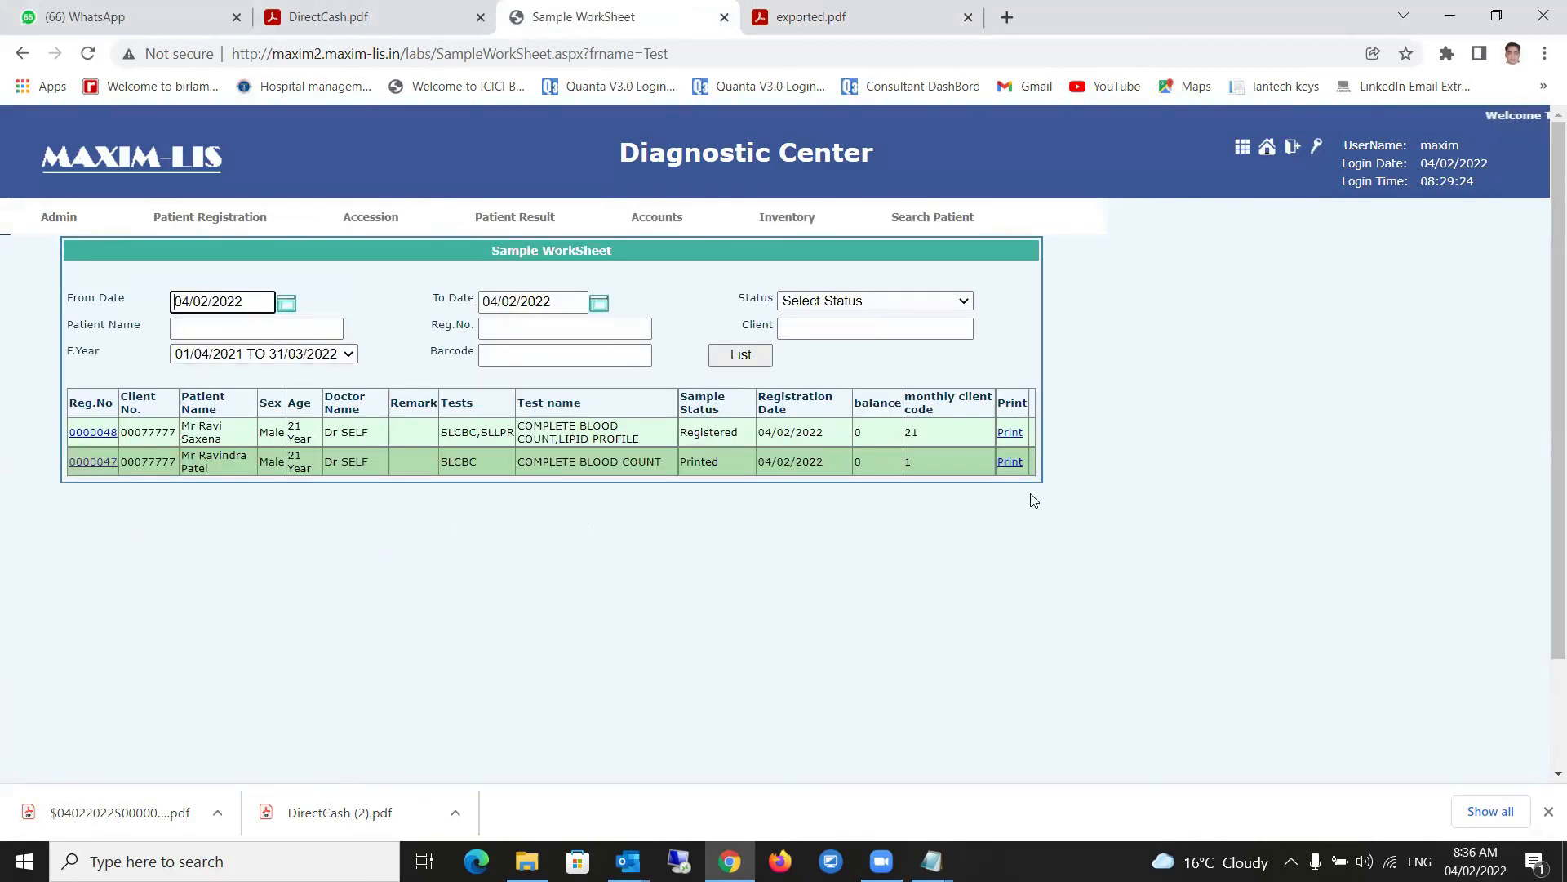
click(864, 302)
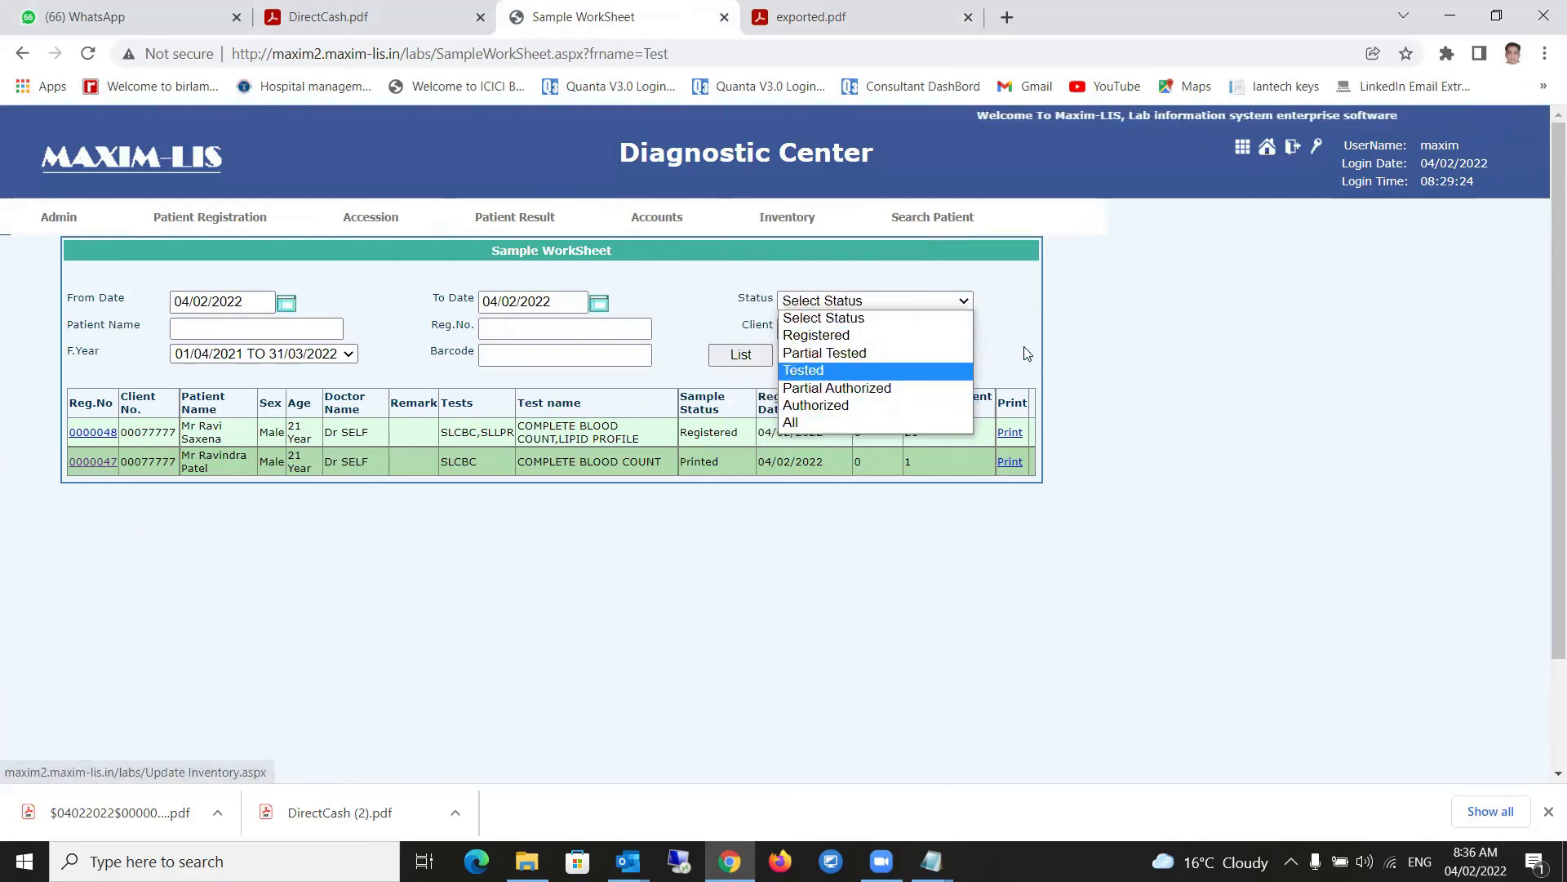
click(541, 632)
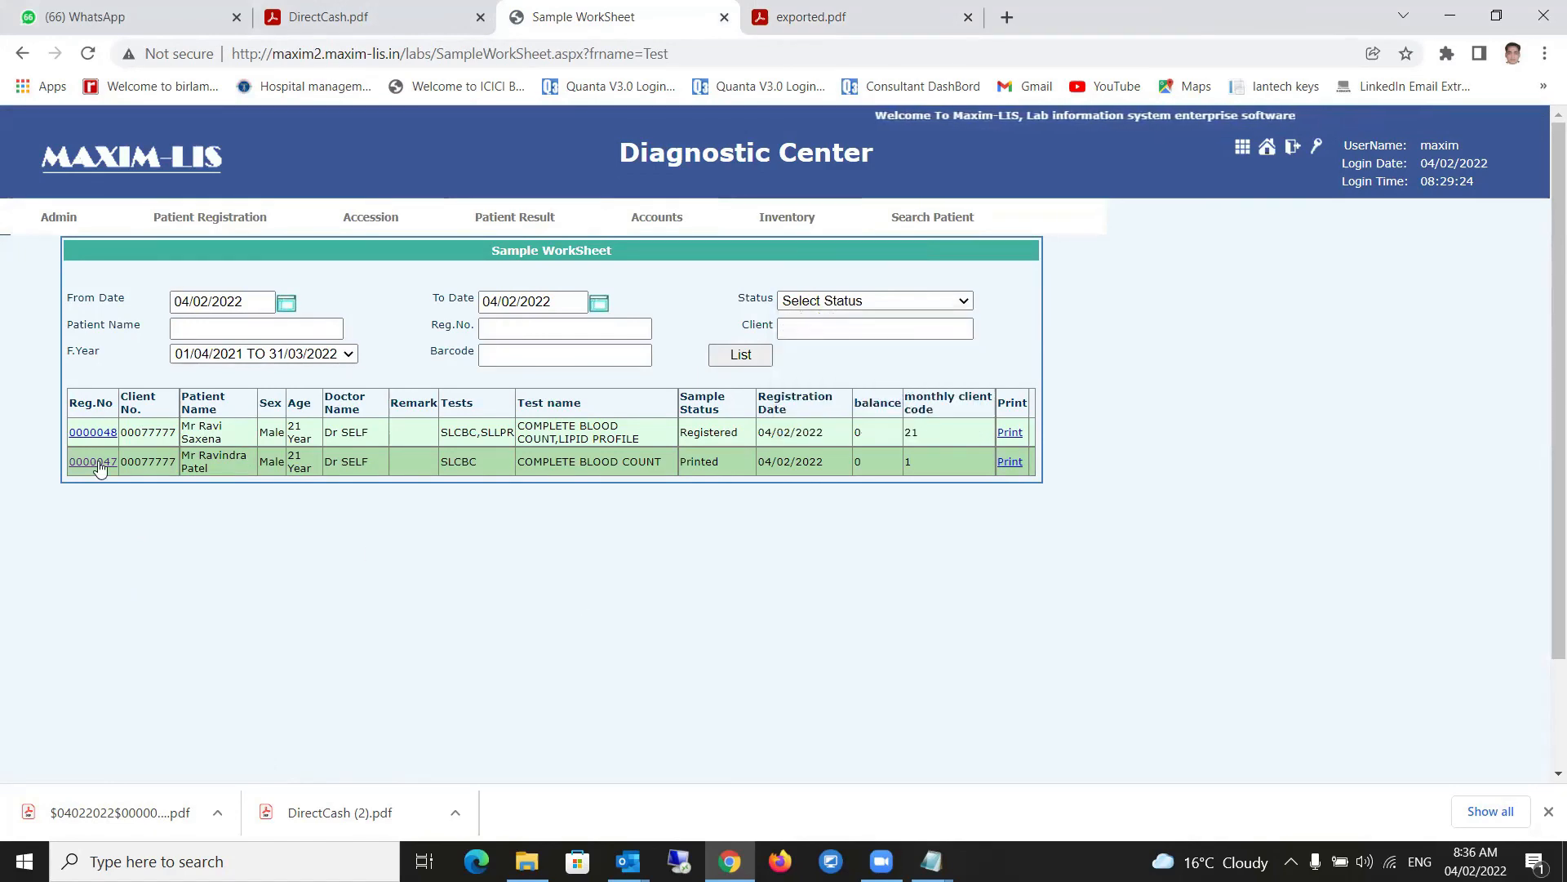
drag(727, 462, 680, 443)
click(745, 525)
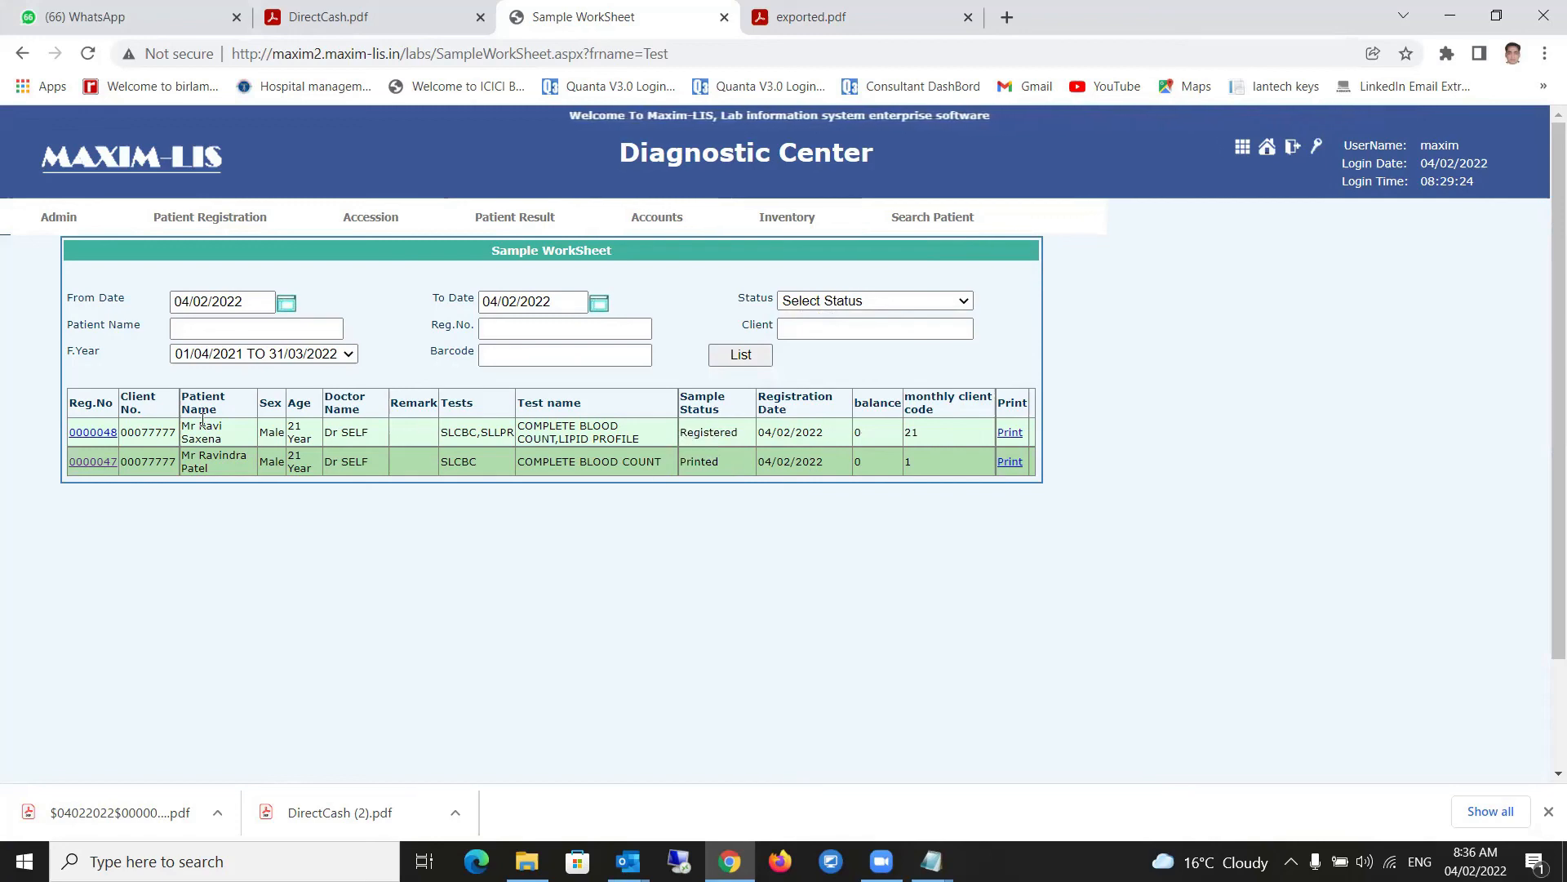
- Filter the worksheet to Partial Authorized samples and list them
click(867, 302)
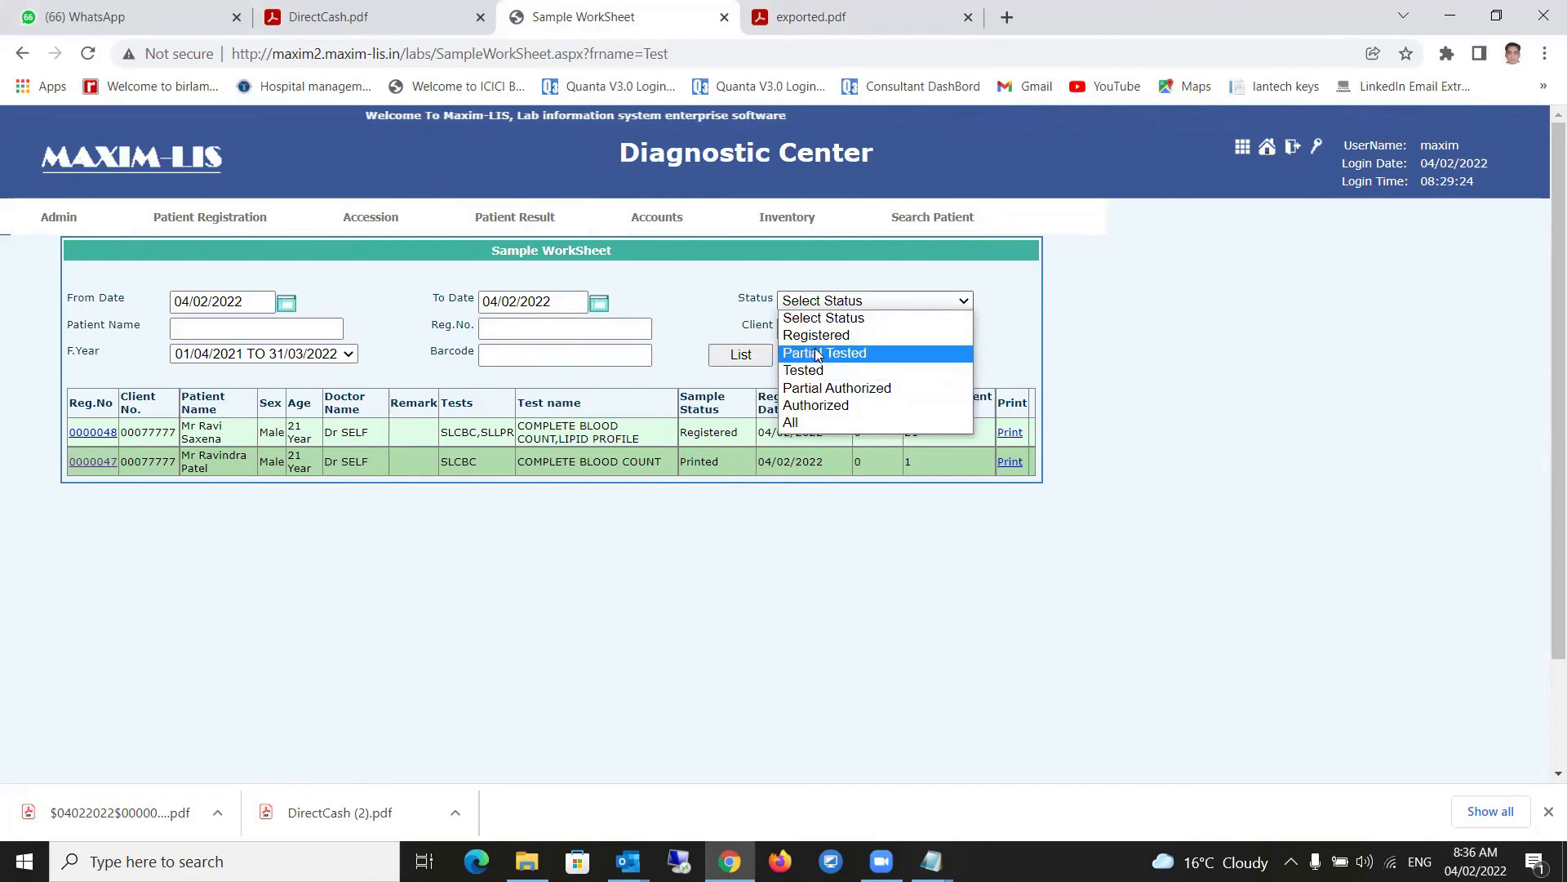
click(813, 390)
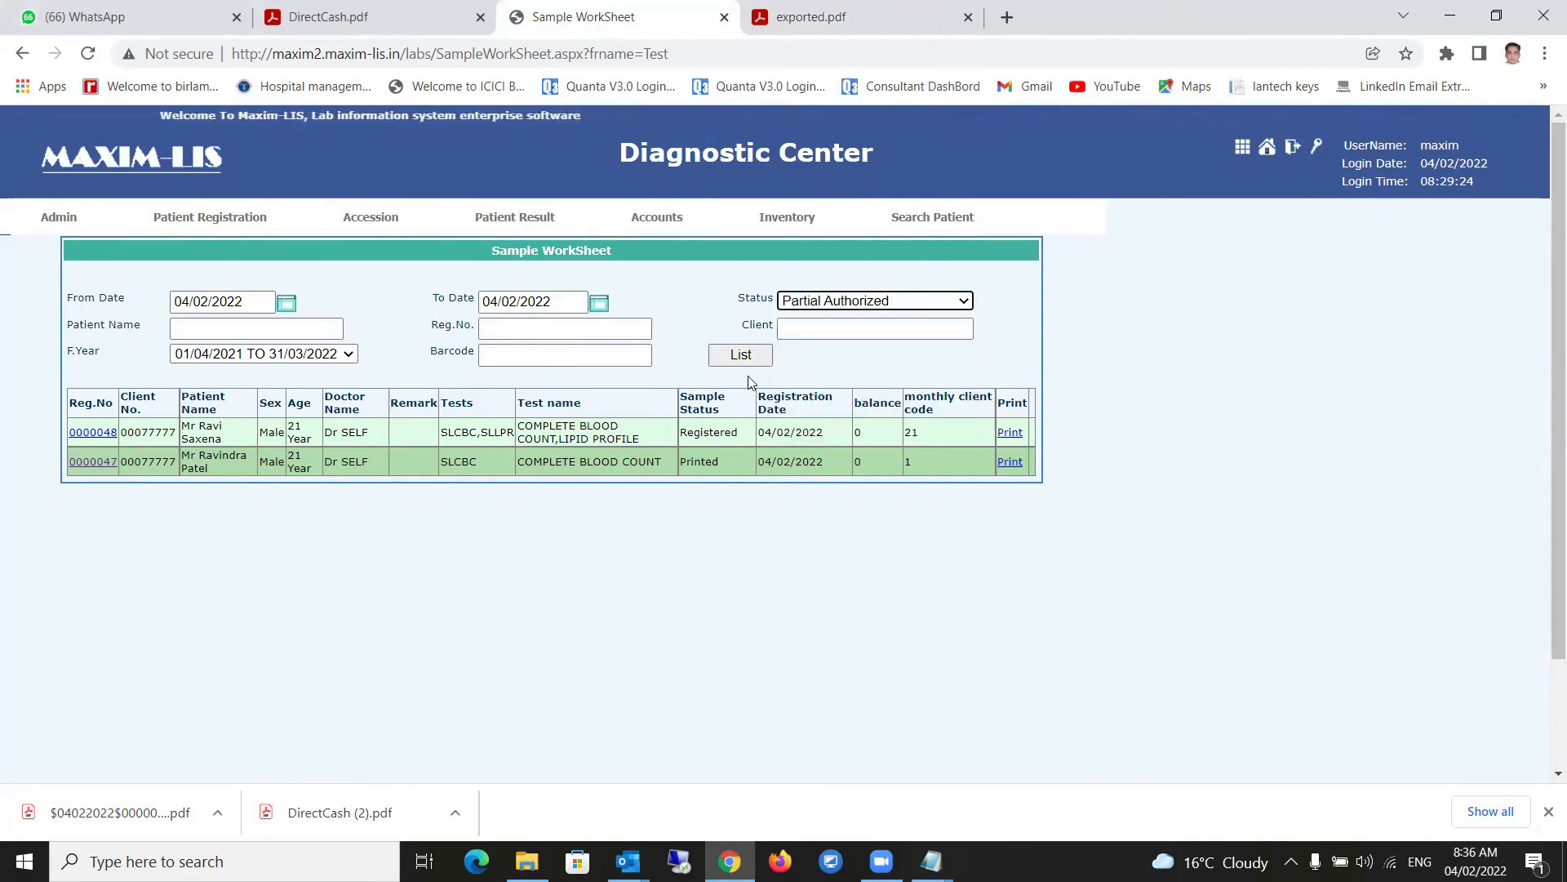
click(739, 357)
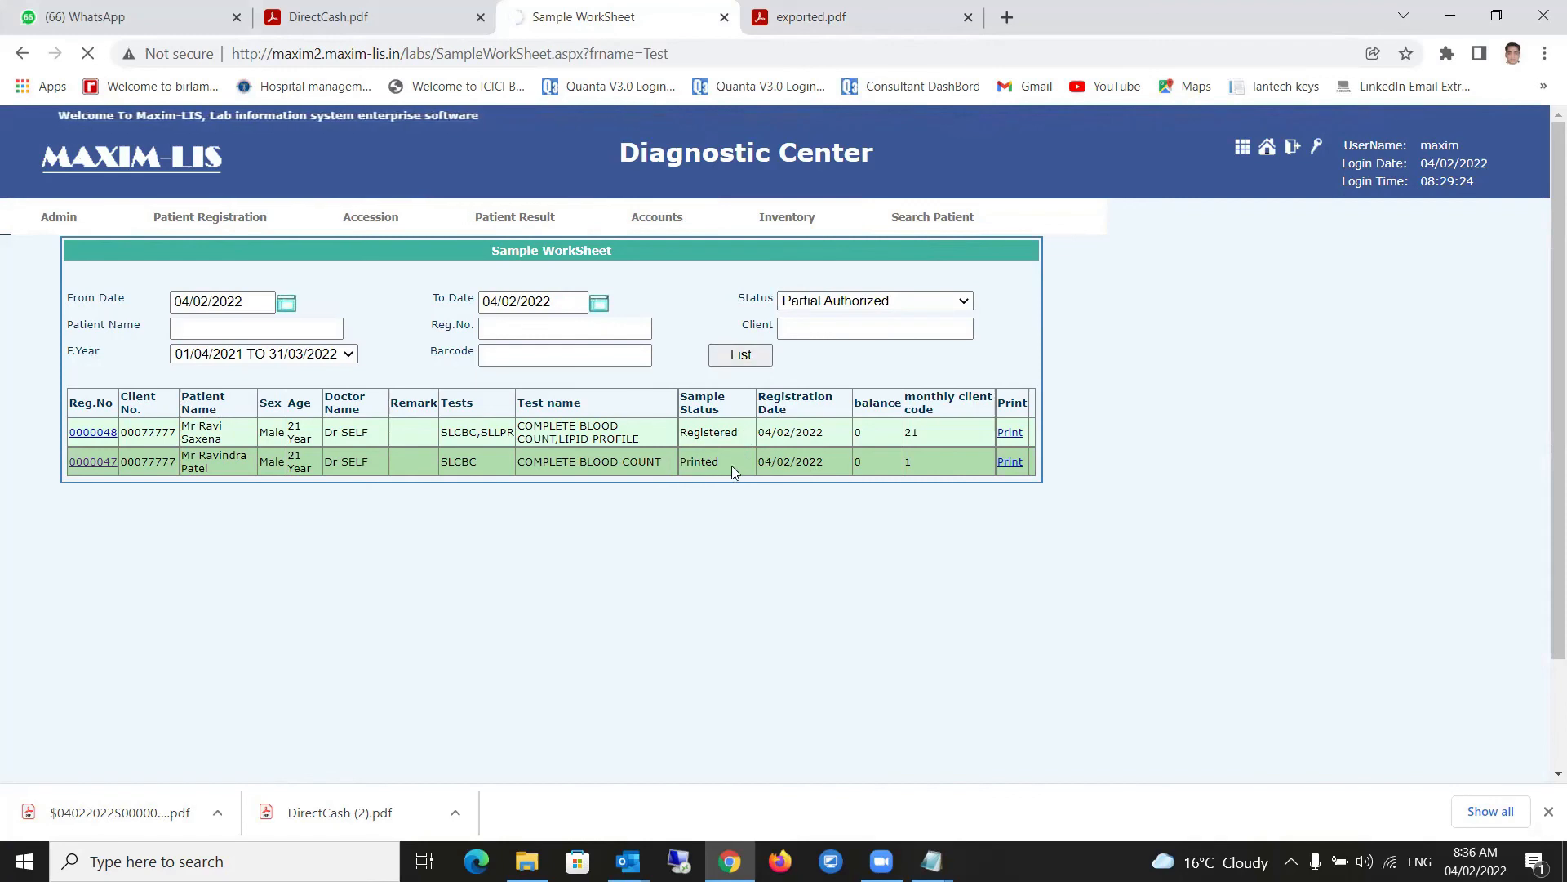
click(736, 359)
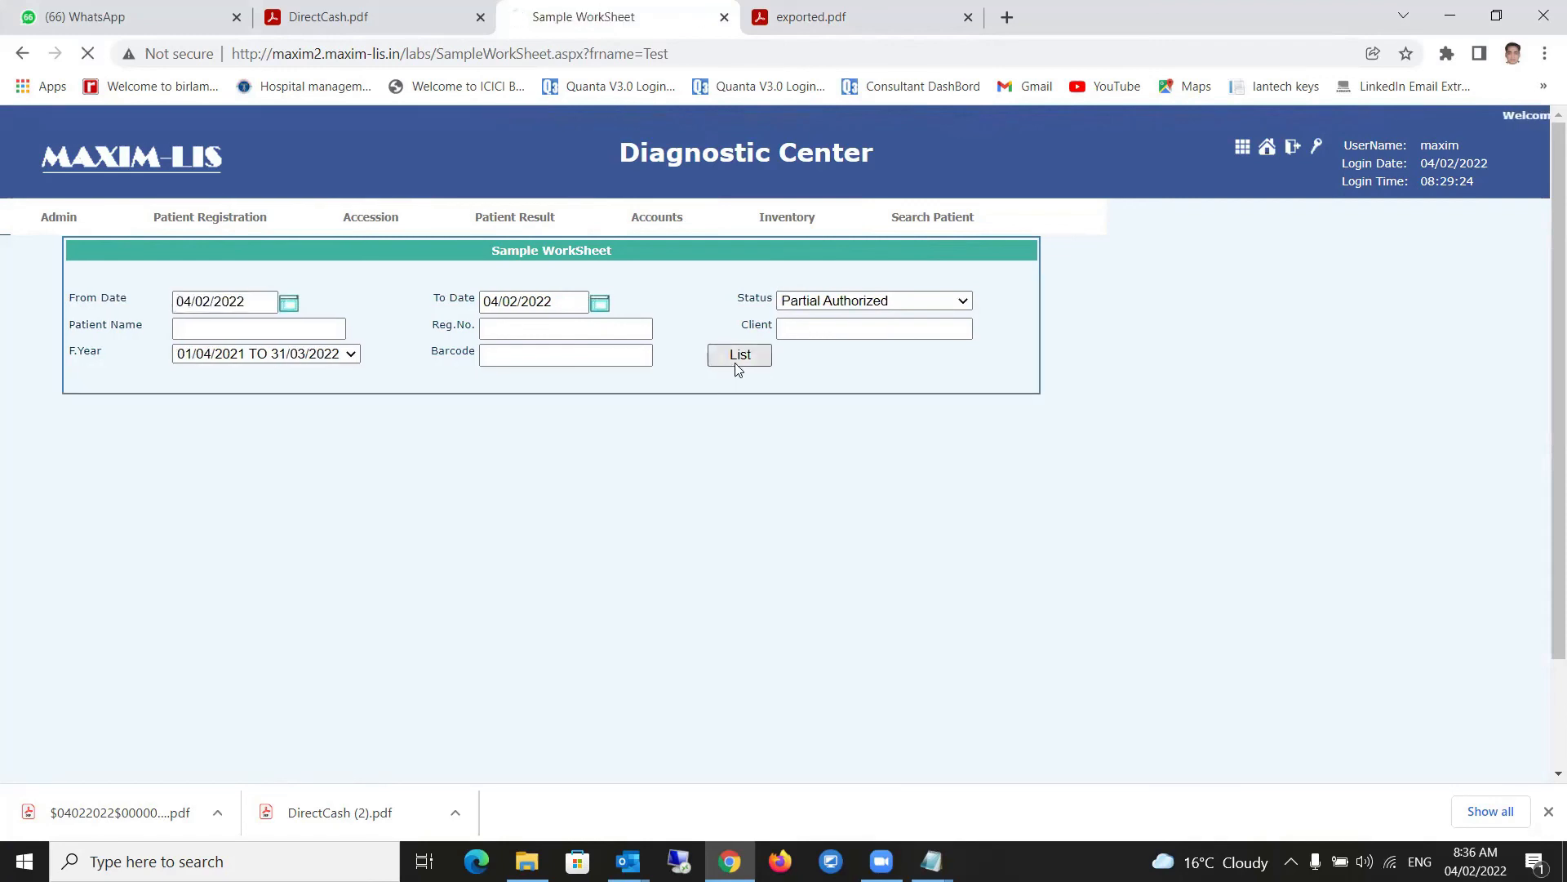
- List samples of All statuses and open the first patient's Reg.No link
click(874, 309)
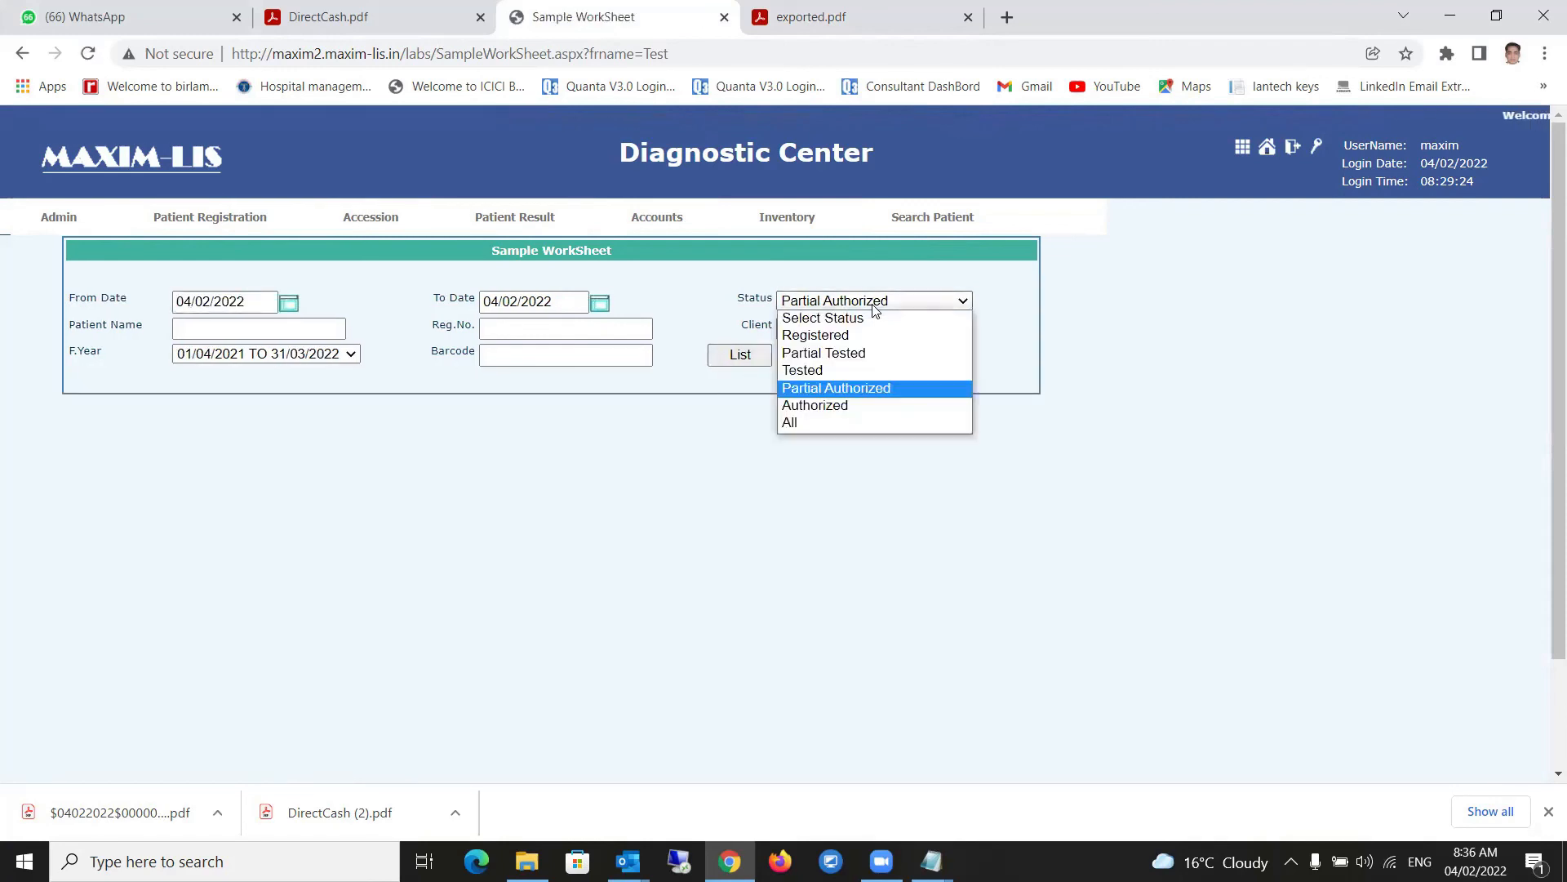
click(796, 424)
click(729, 361)
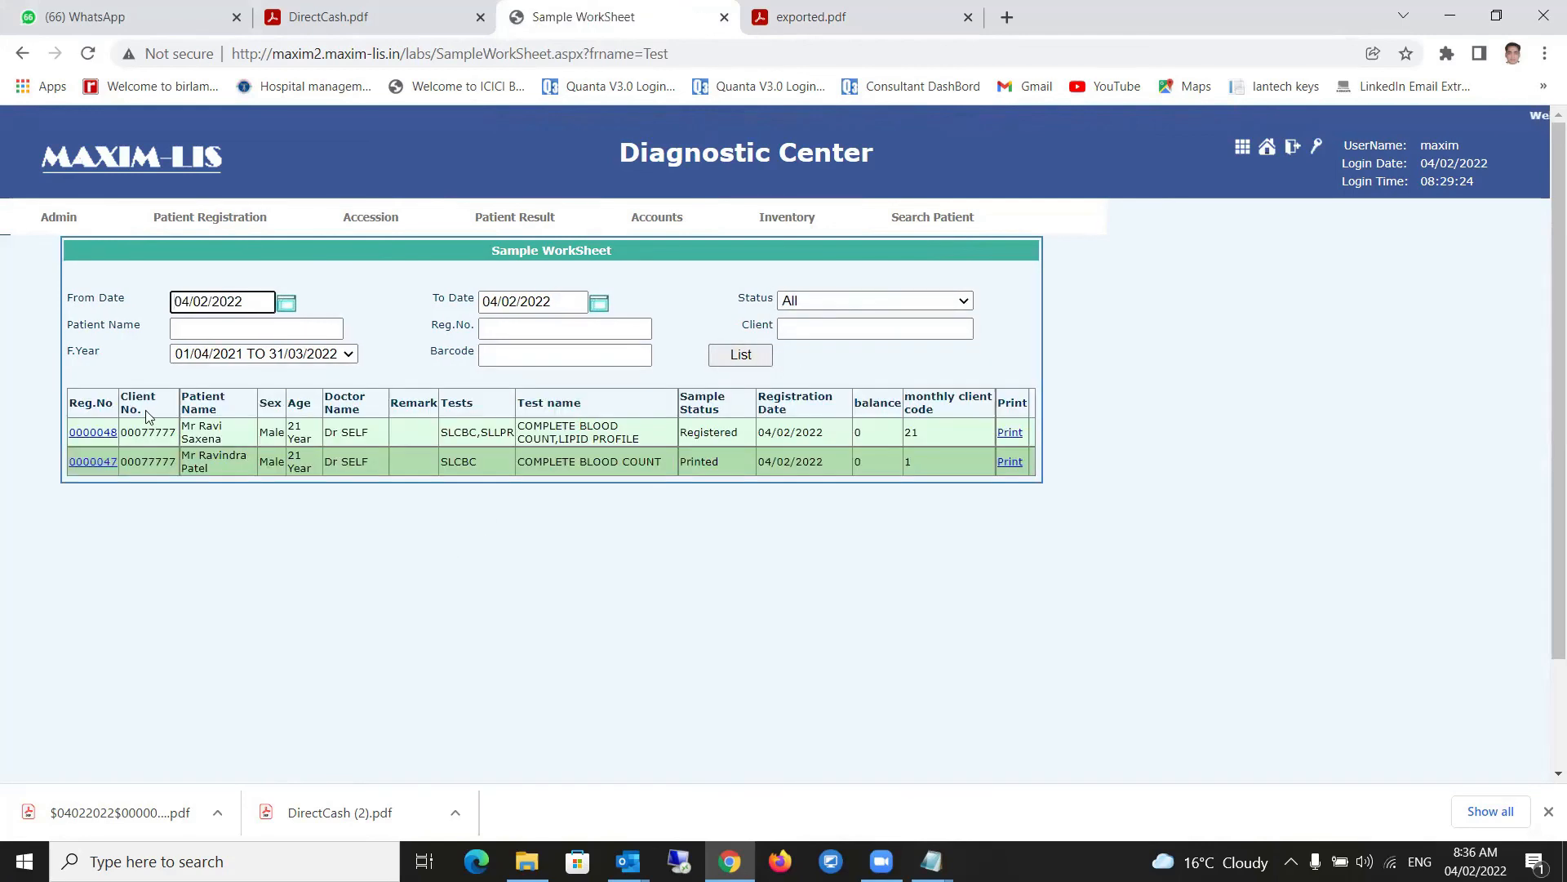
click(82, 436)
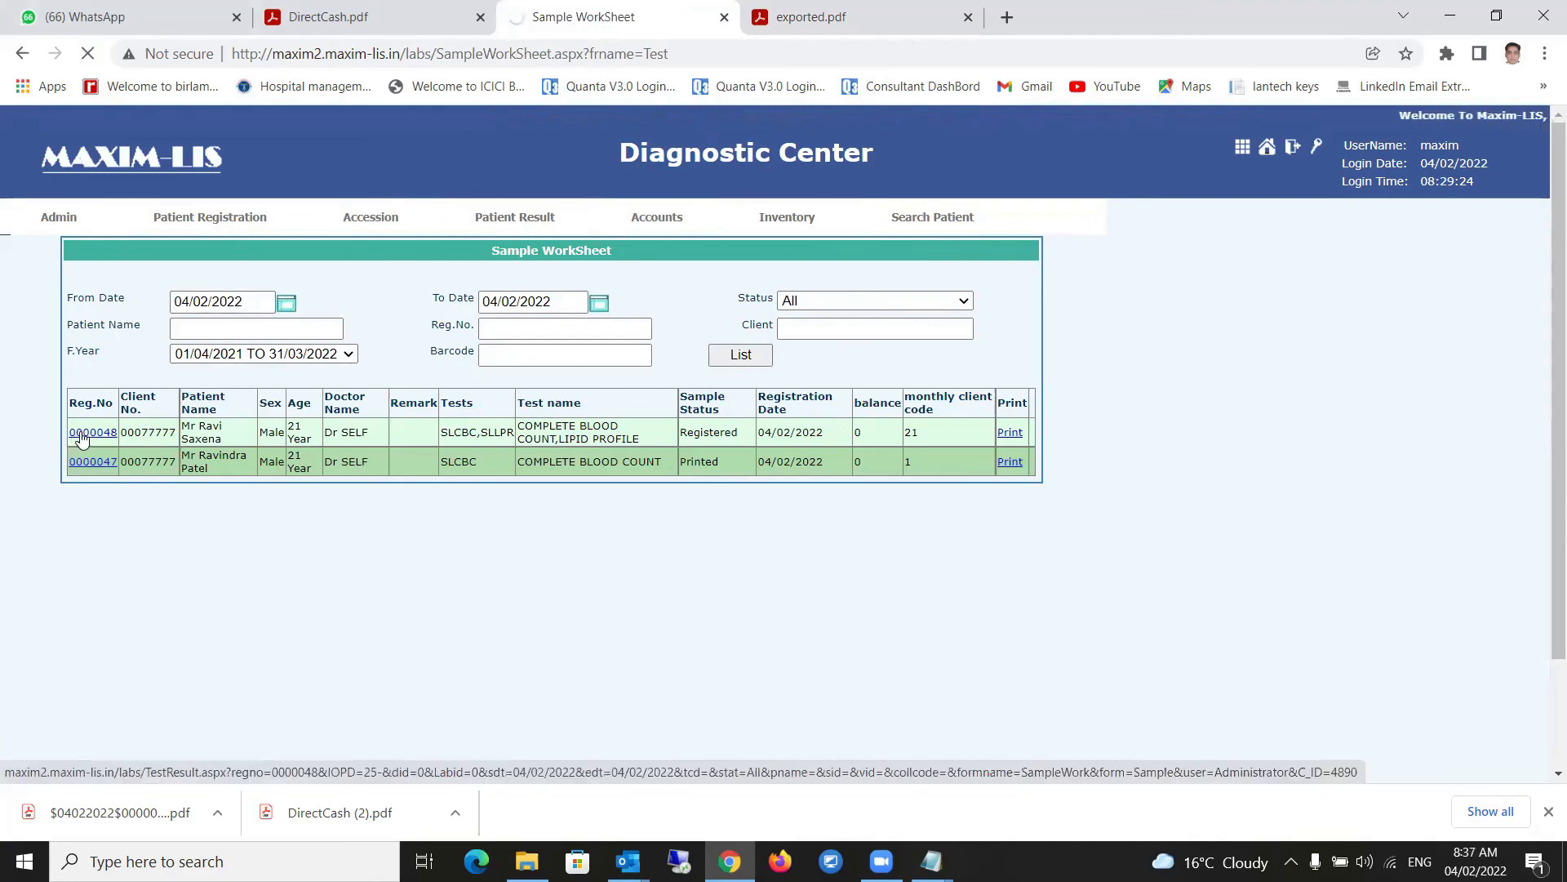
- Scroll through the empty Lipid Profile and Complete Blood Count fields down to Save
scroll(518, 564, down, 2)
scroll(515, 559, down, 2)
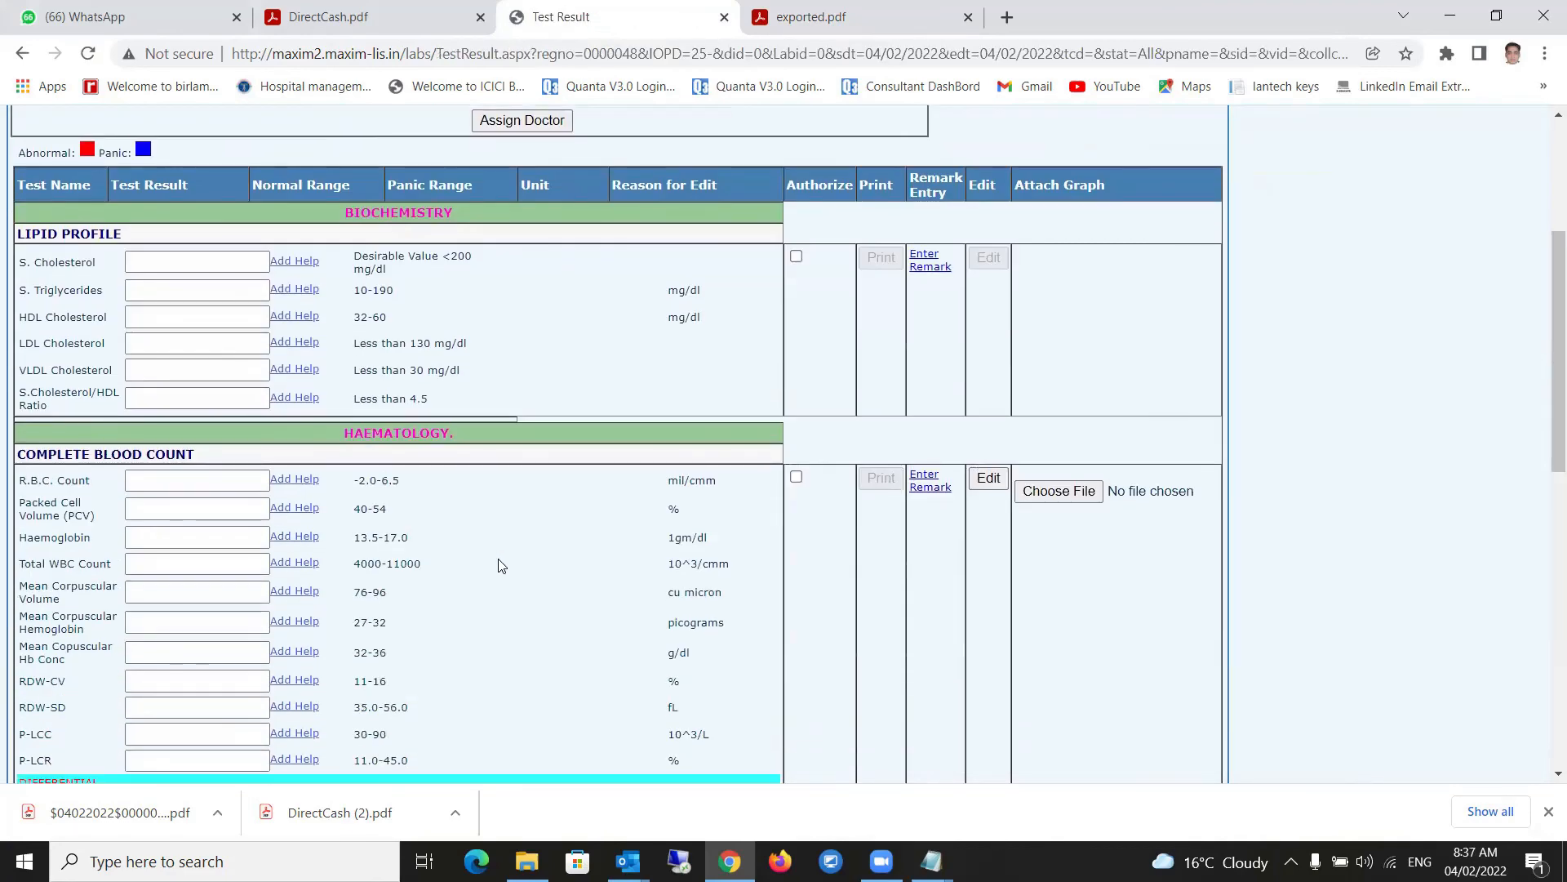
scroll(500, 562, up, 3)
scroll(494, 564, down, 3)
scroll(493, 568, down, 8)
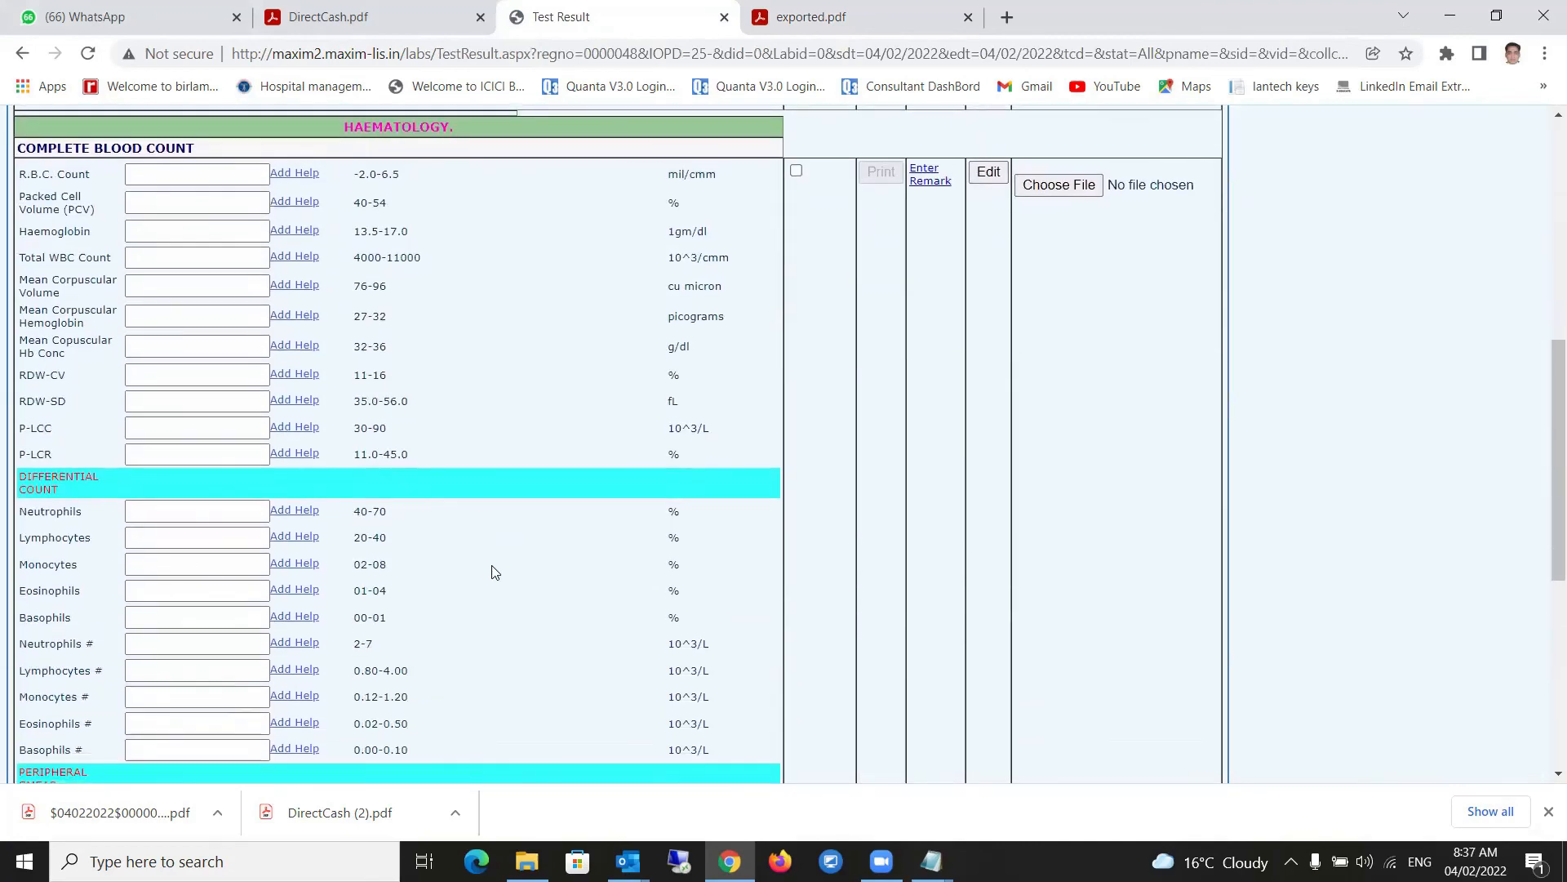
scroll(493, 568, up, 5)
scroll(493, 572, up, 4)
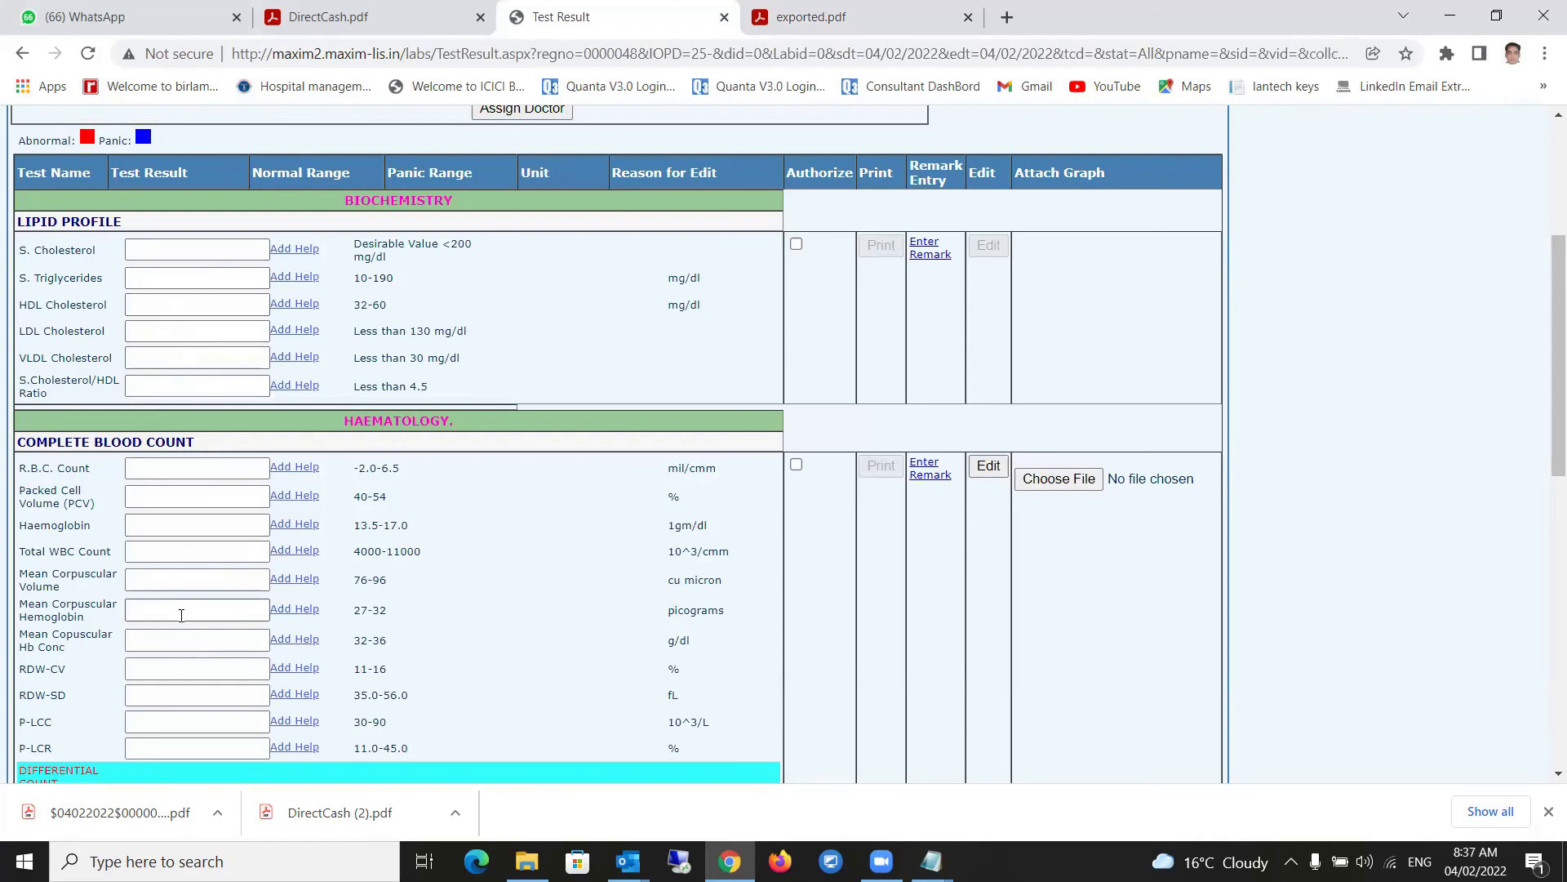
scroll(184, 600, down, 3)
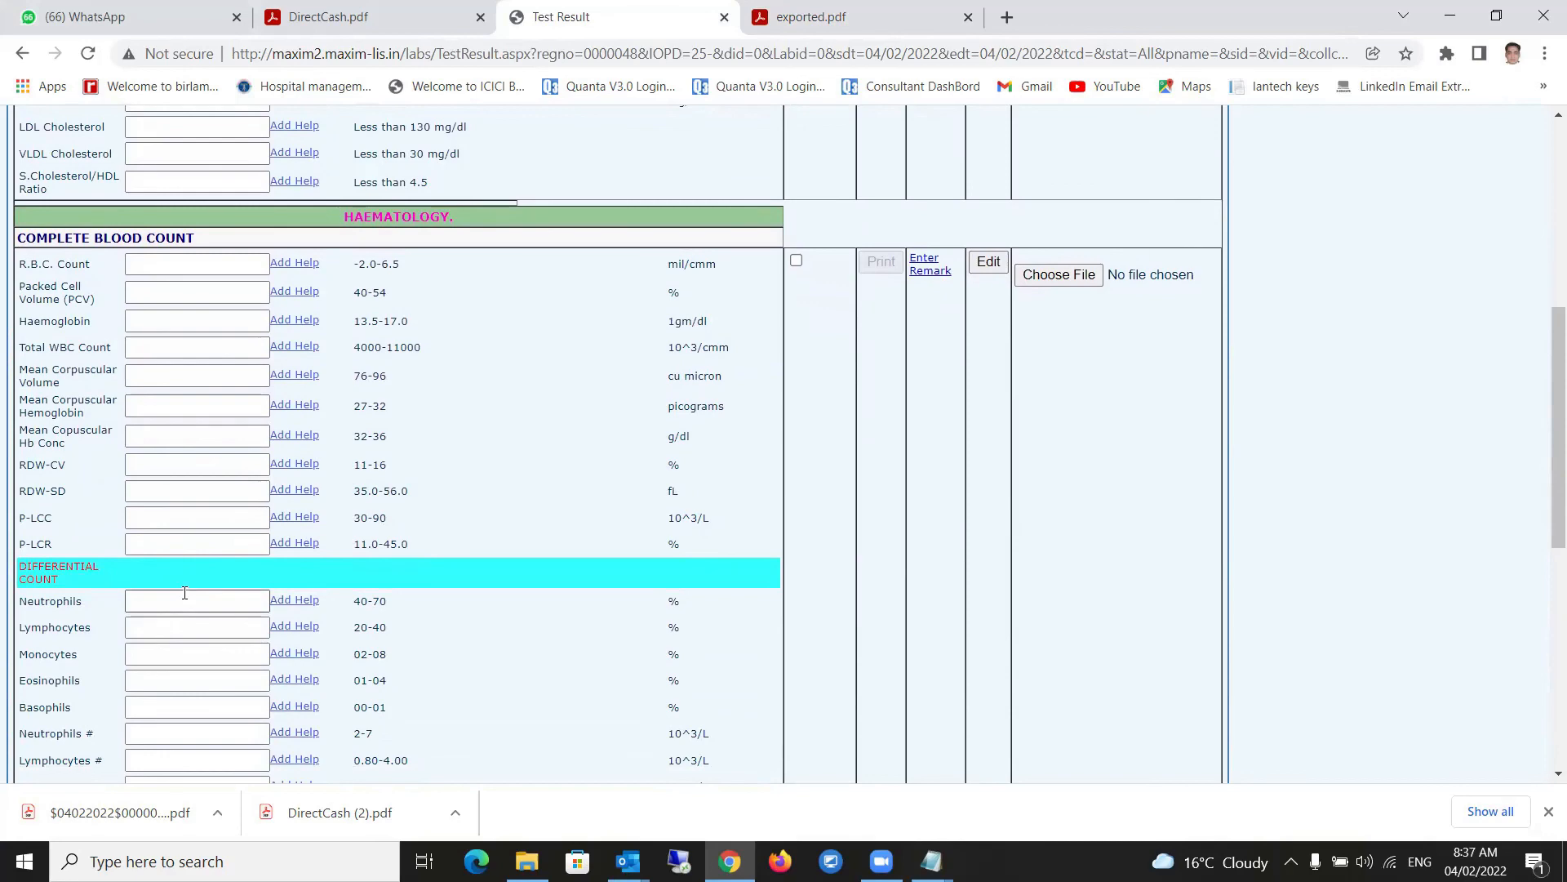
scroll(523, 535, up, 3)
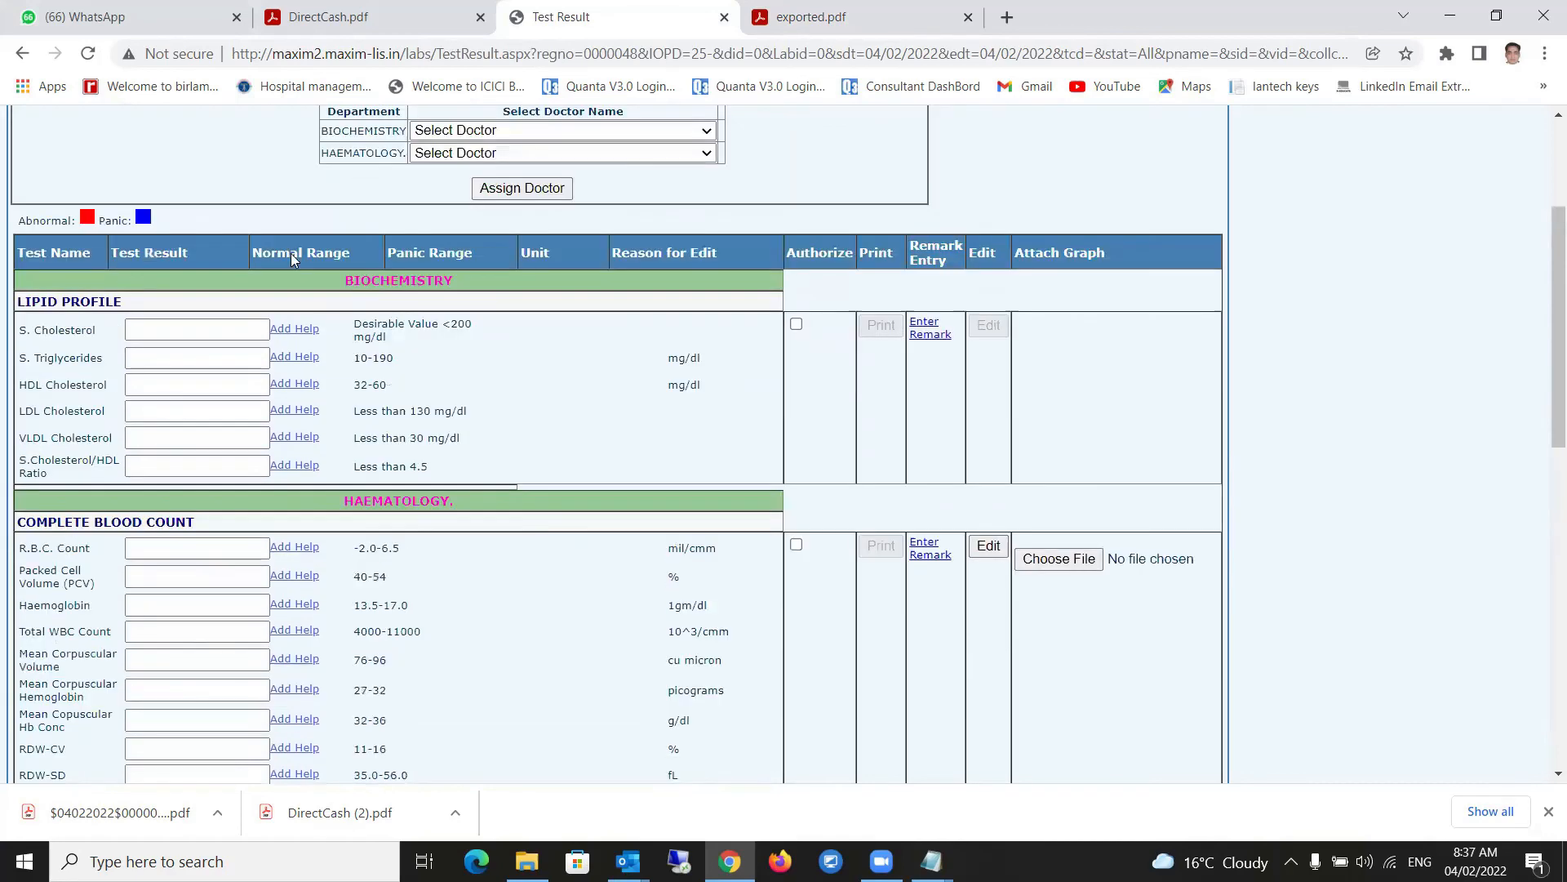
scroll(206, 626, down, 10)
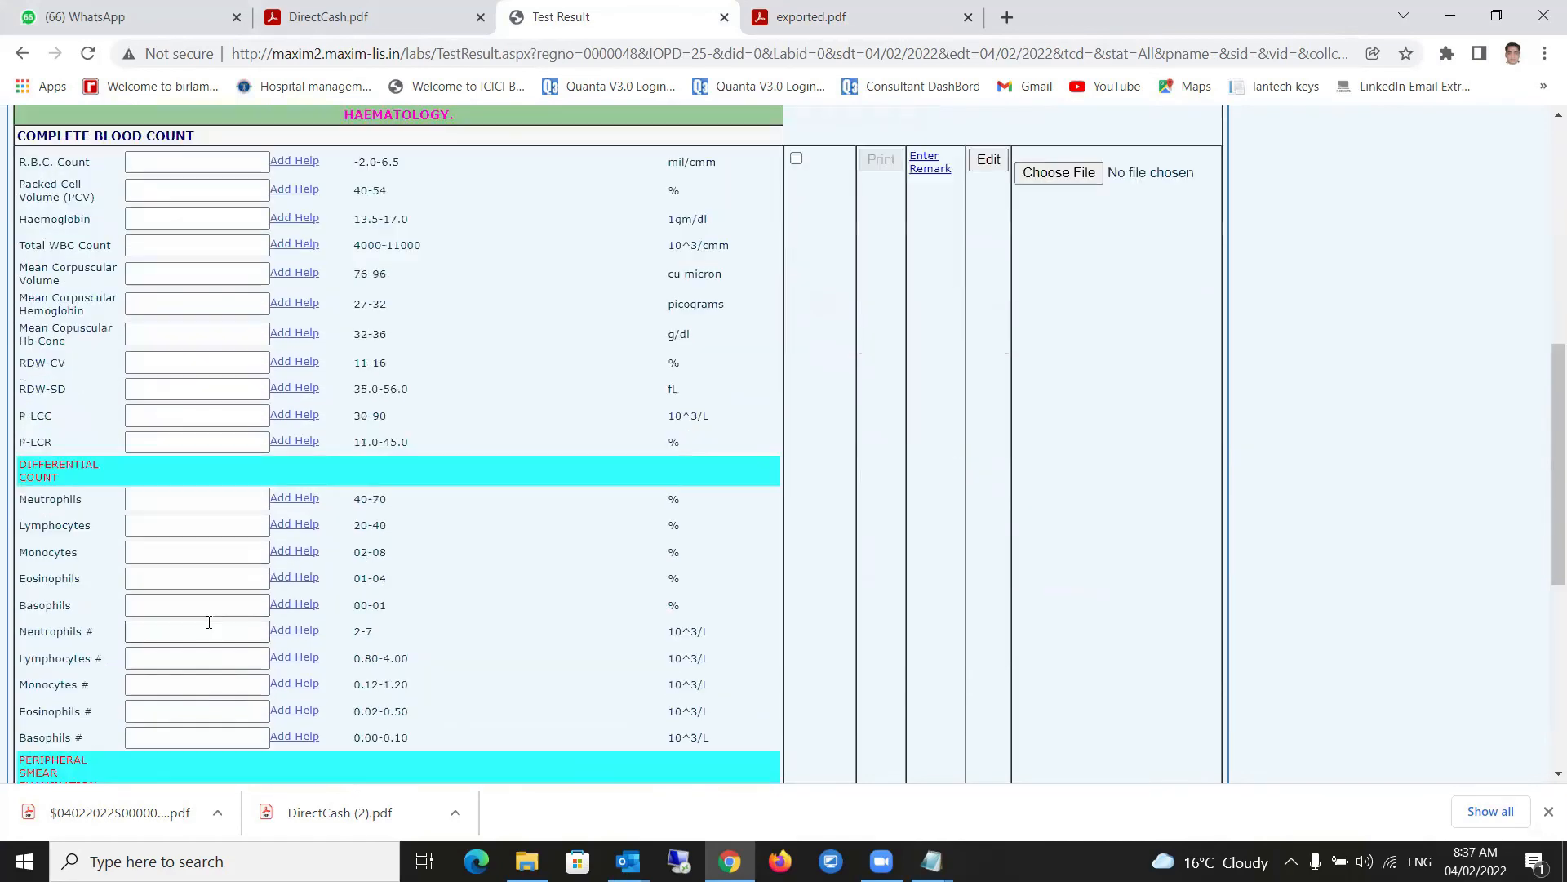
scroll(212, 614, up, 15)
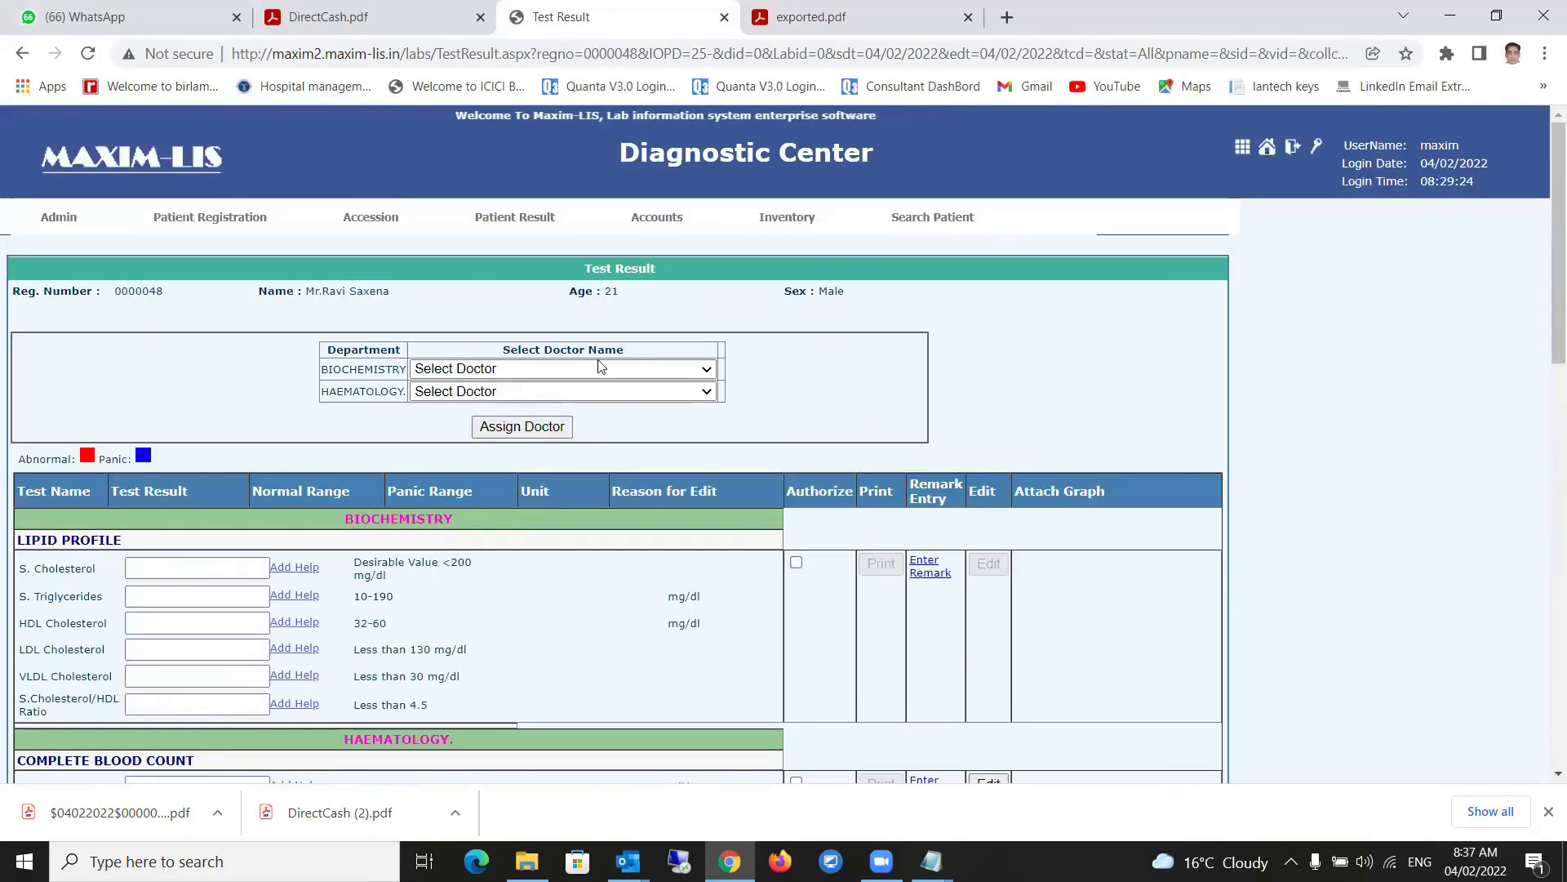
- Choose one reporting doctor for both Biochemistry and Haematology and click Assign Doctor
click(570, 367)
click(501, 405)
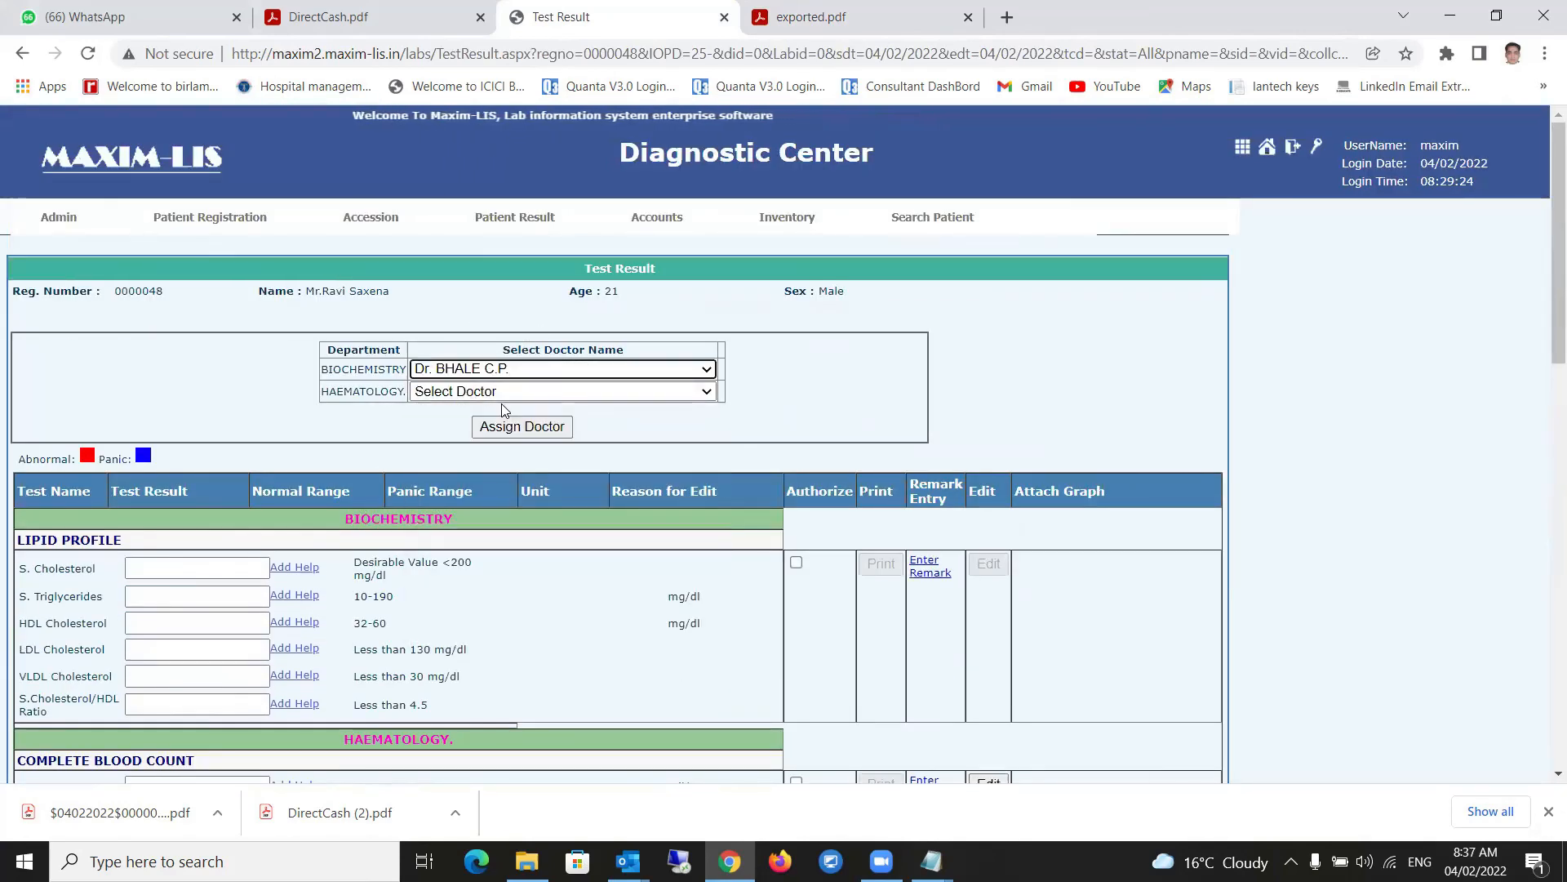
click(484, 391)
click(478, 427)
click(494, 428)
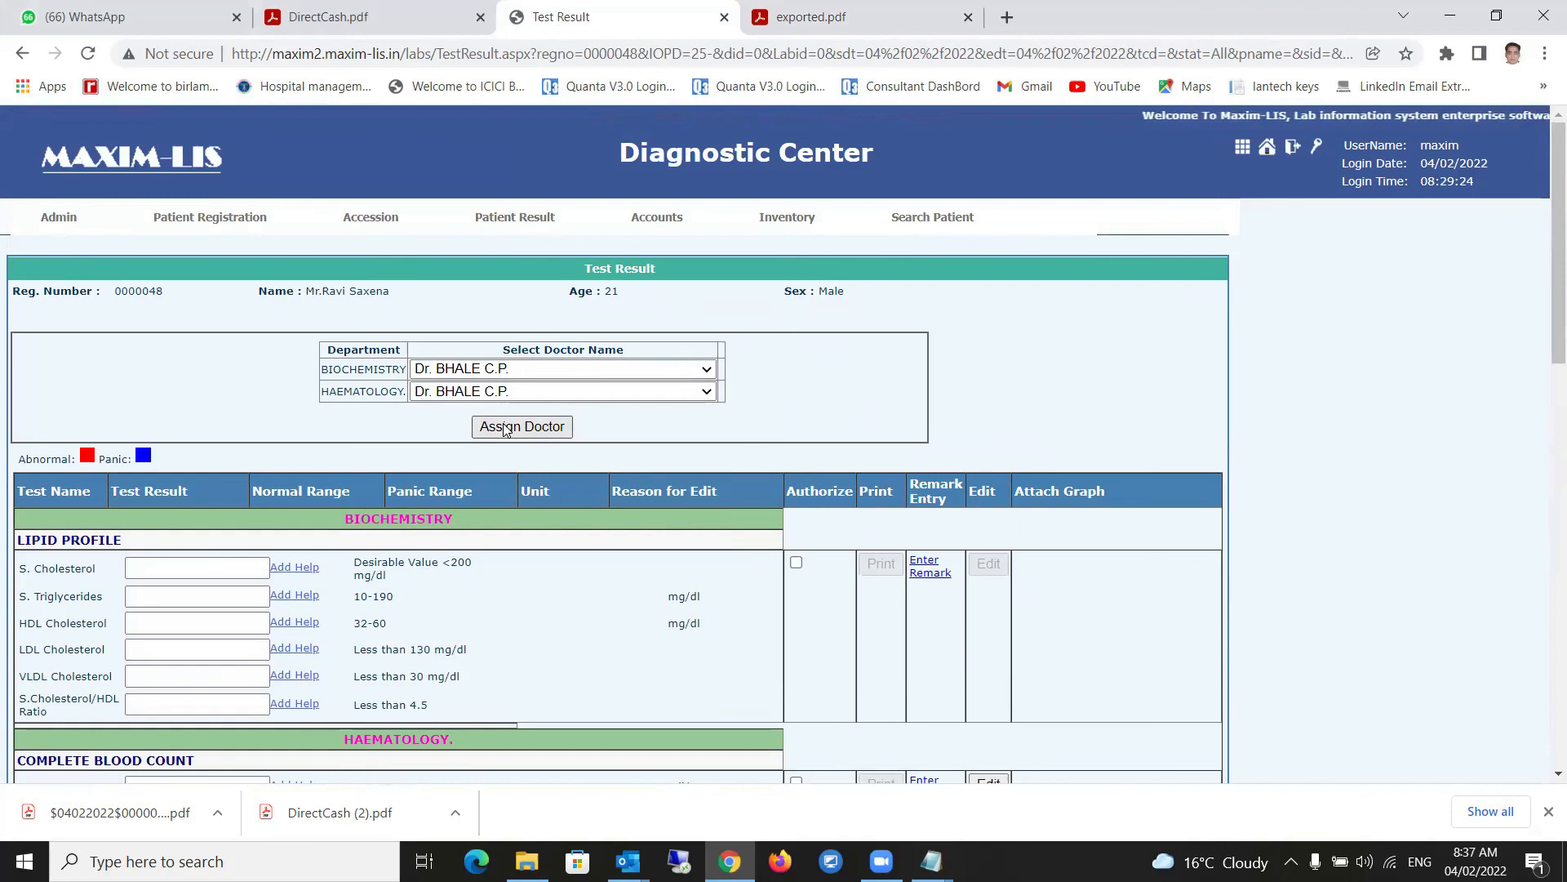
click(512, 373)
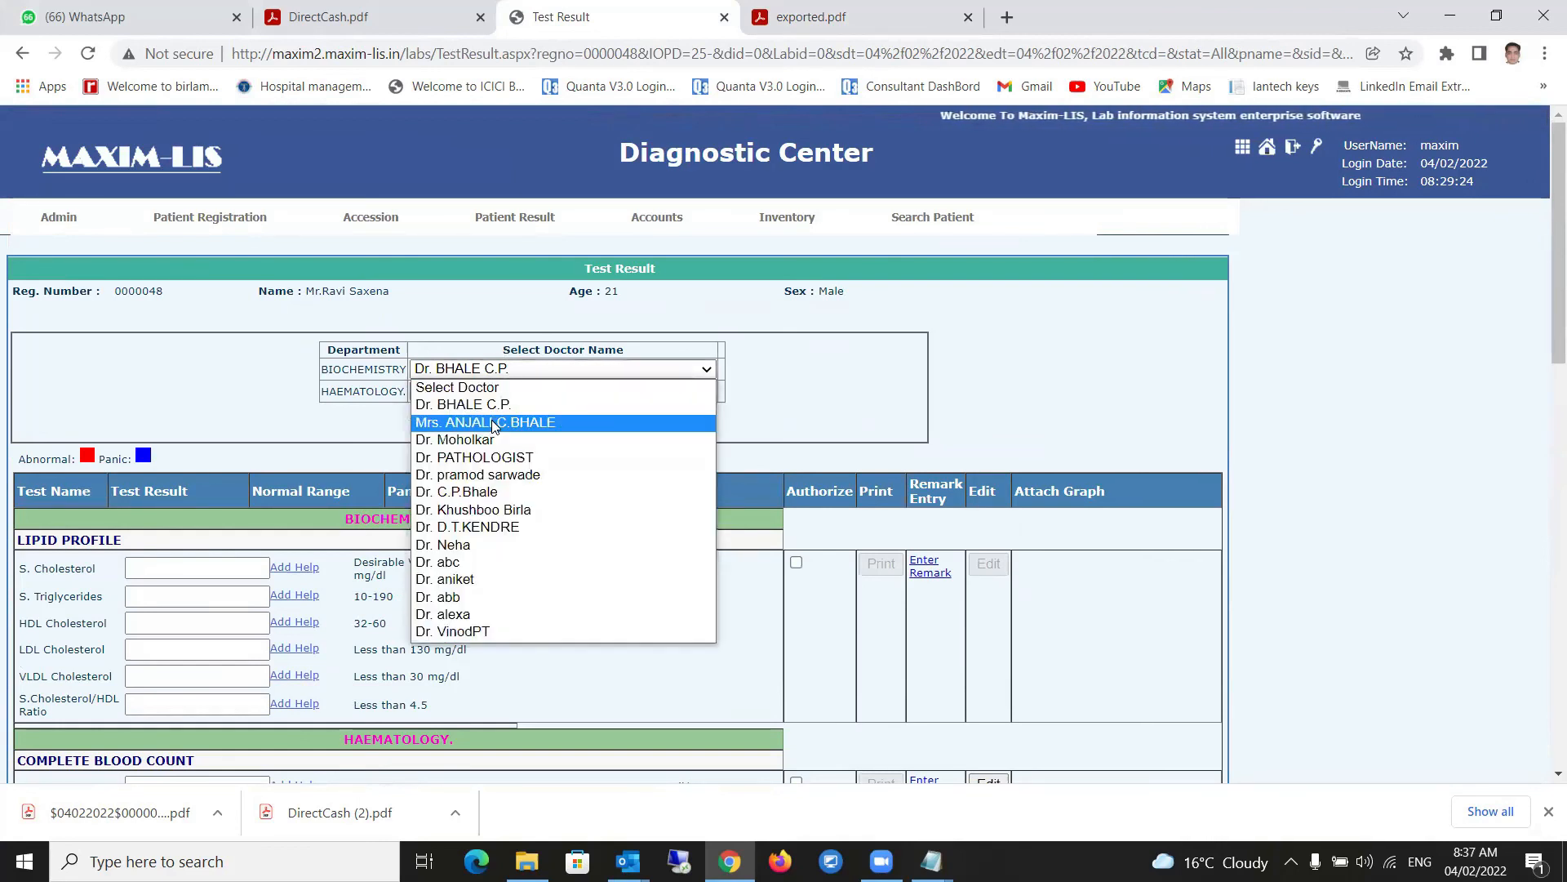
click(494, 405)
click(502, 429)
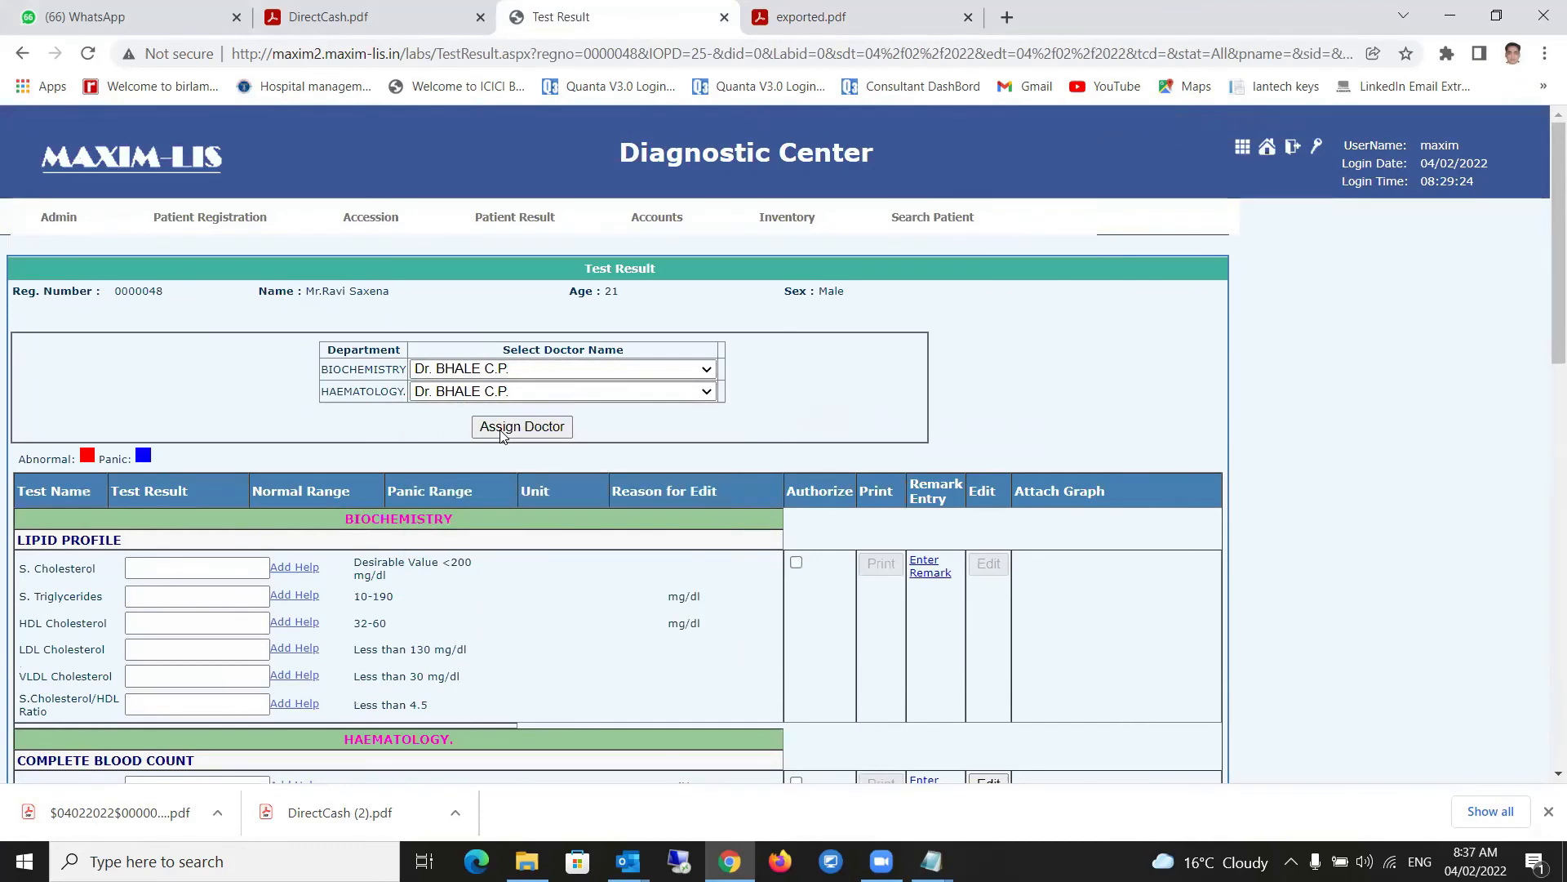
scroll(194, 582, down, 3)
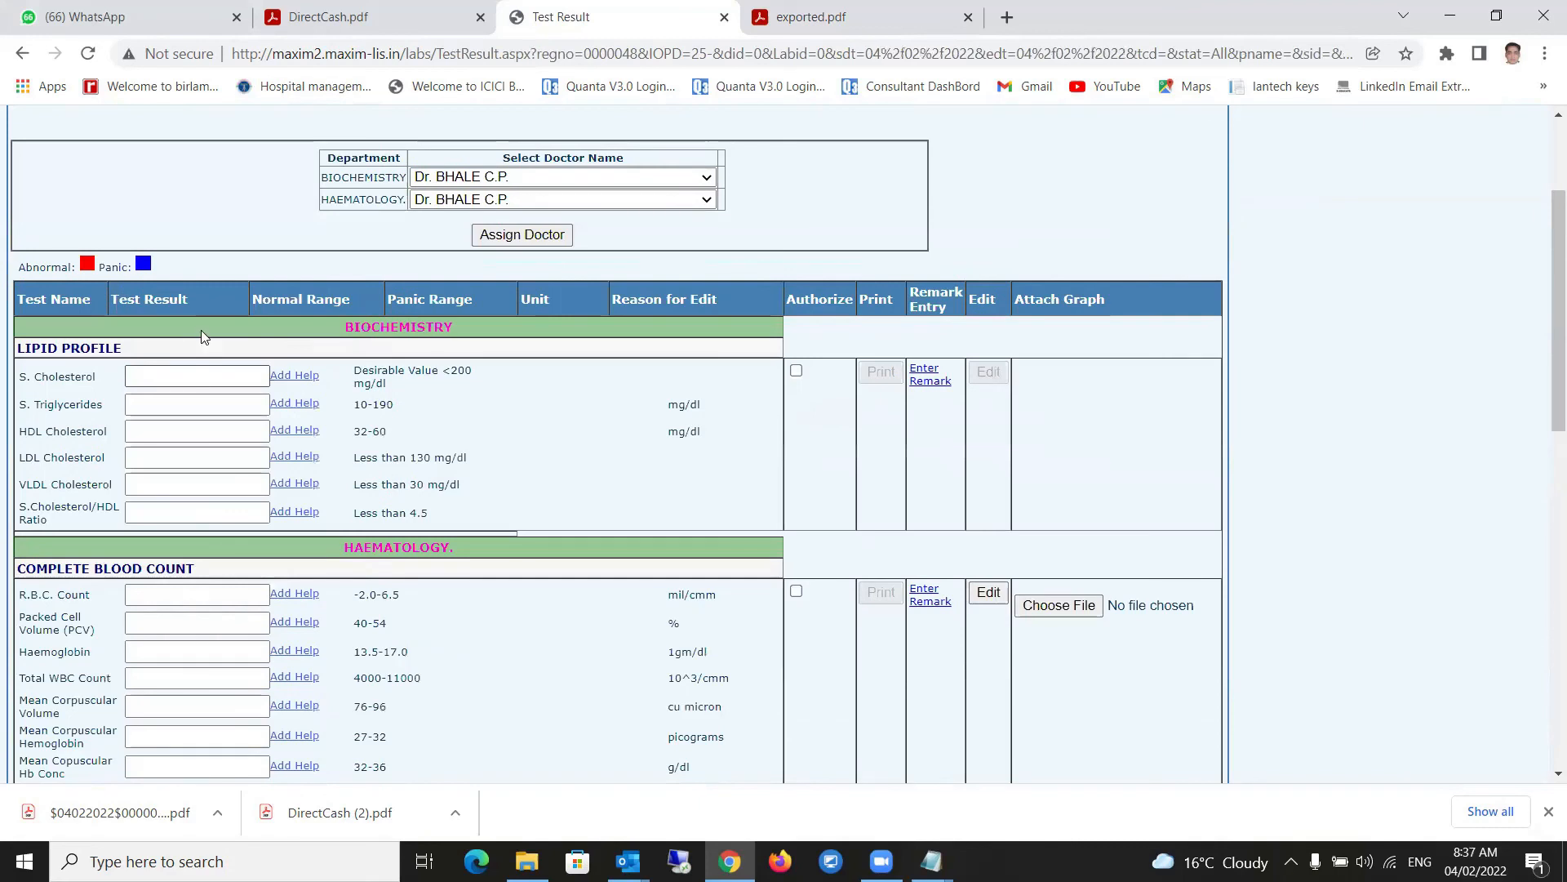
- Enter S. Cholesterol 120, S. Triglycerides 135 and HDL Cholesterol 35
click(198, 359)
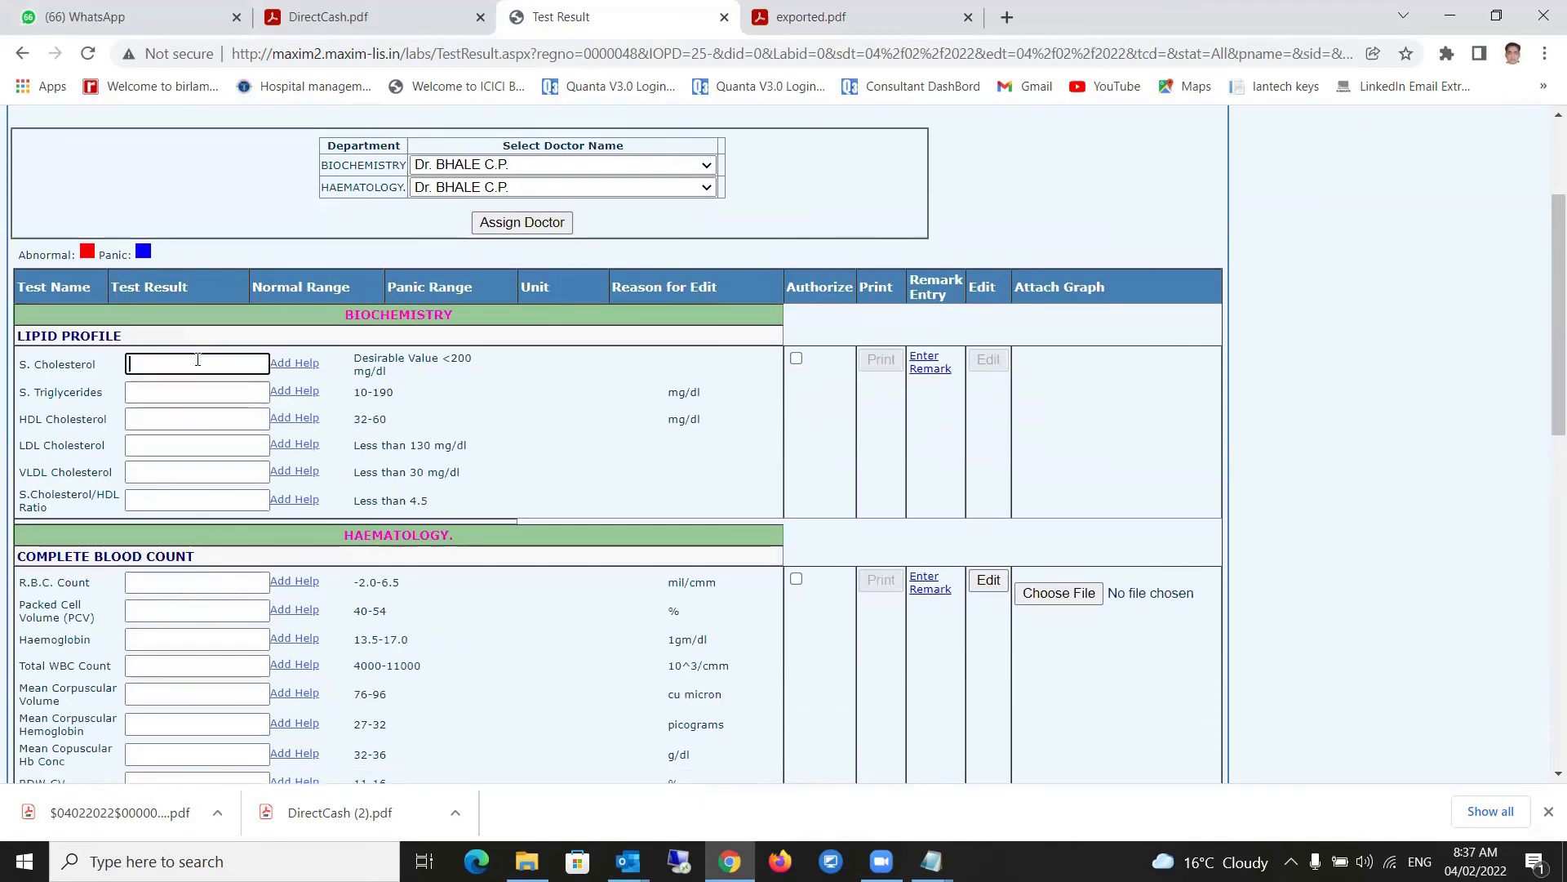
text(120)
click(186, 390)
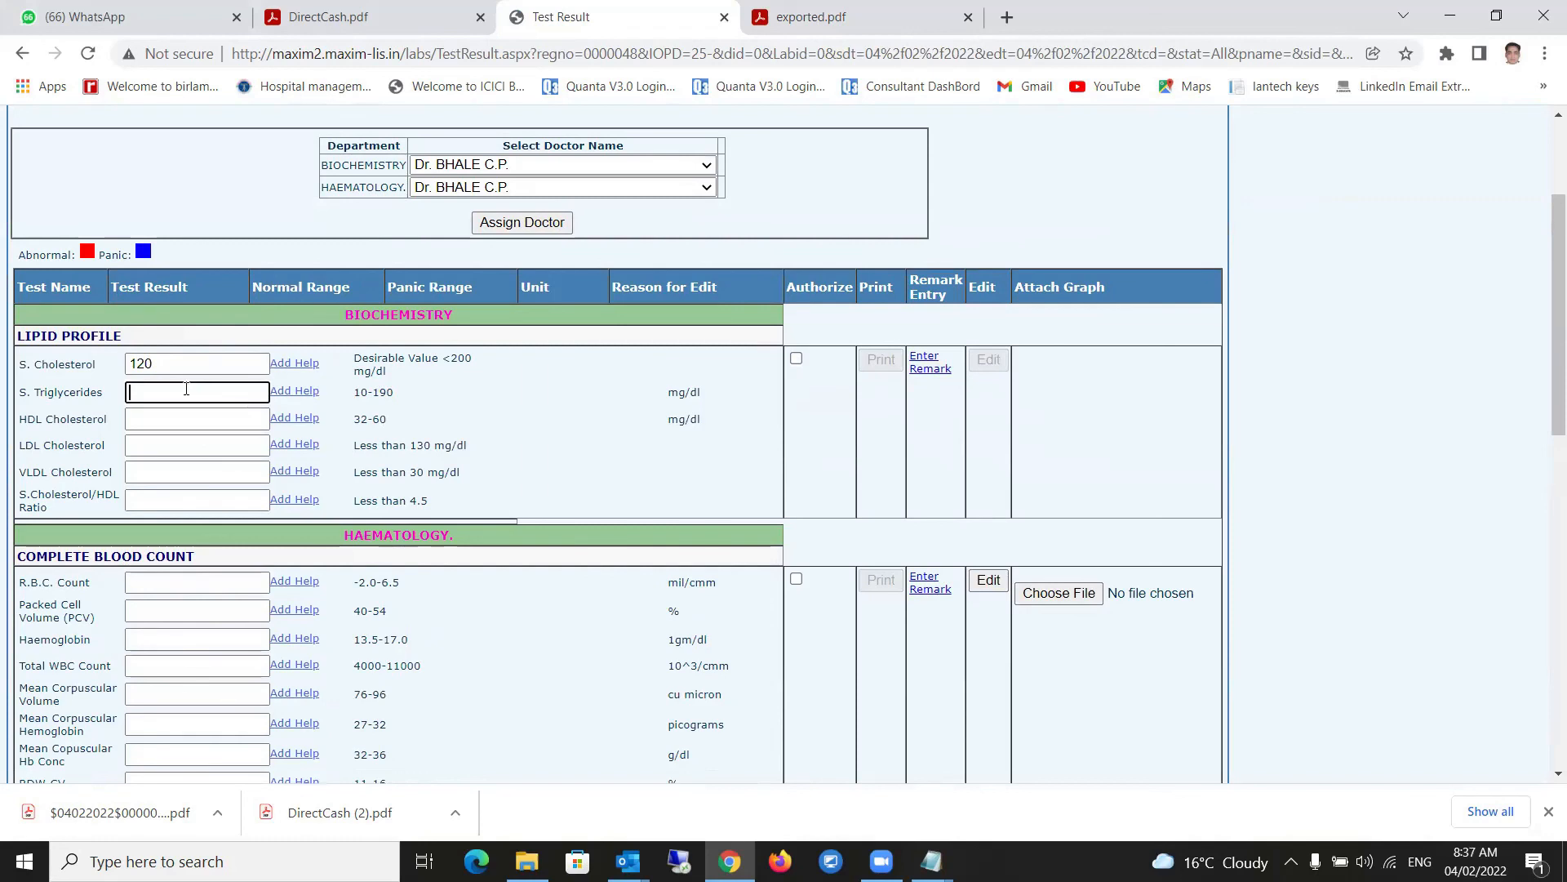
text(135)
click(186, 419)
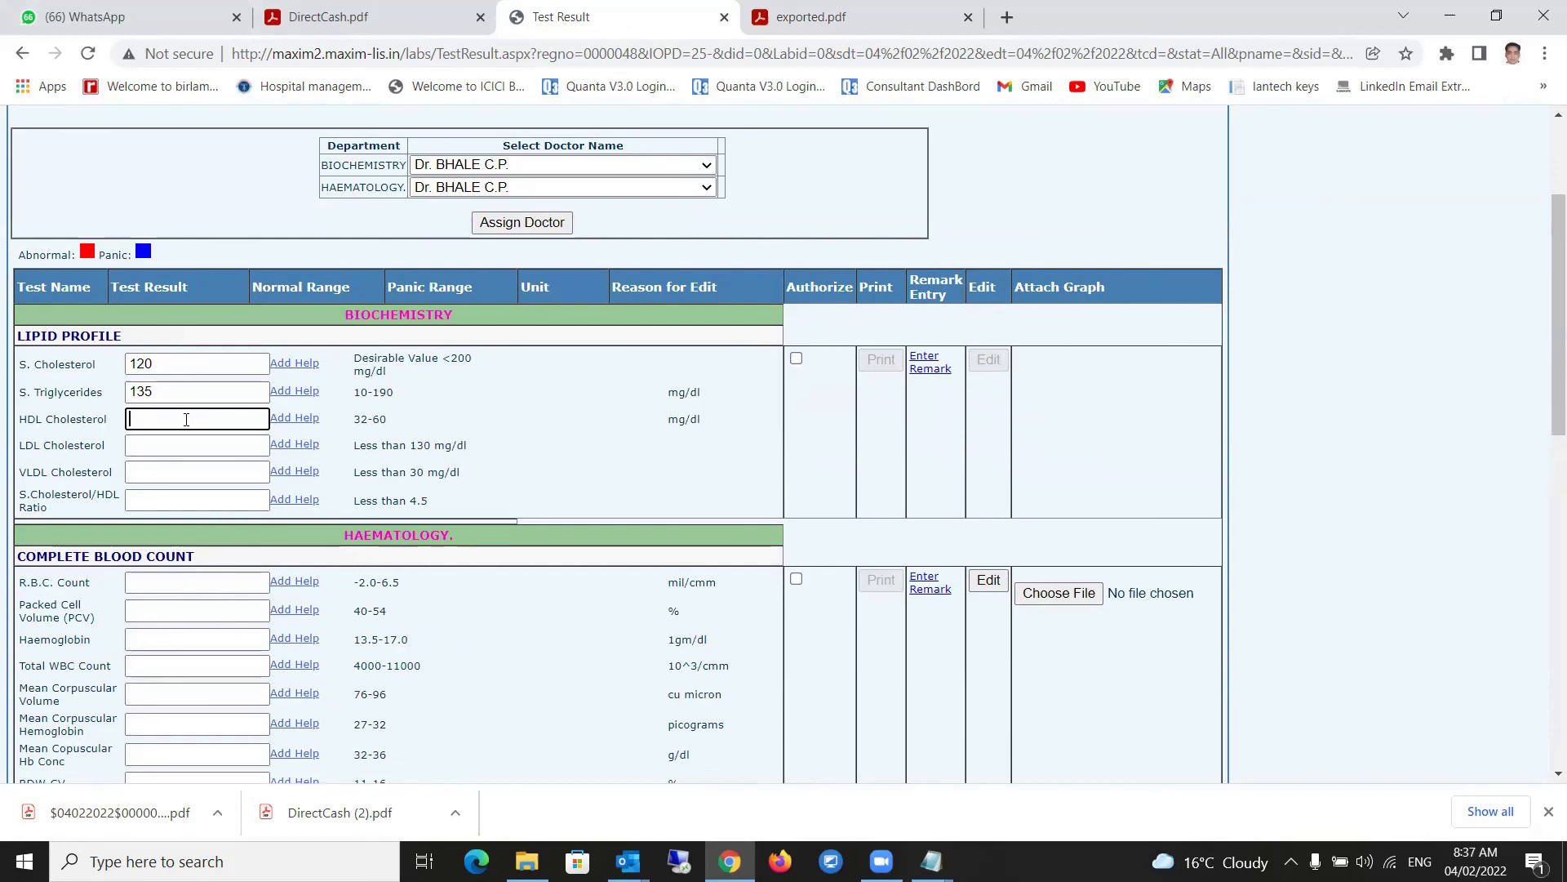
click(181, 445)
click(176, 472)
click(169, 502)
click(168, 445)
click(170, 472)
click(169, 500)
click(168, 446)
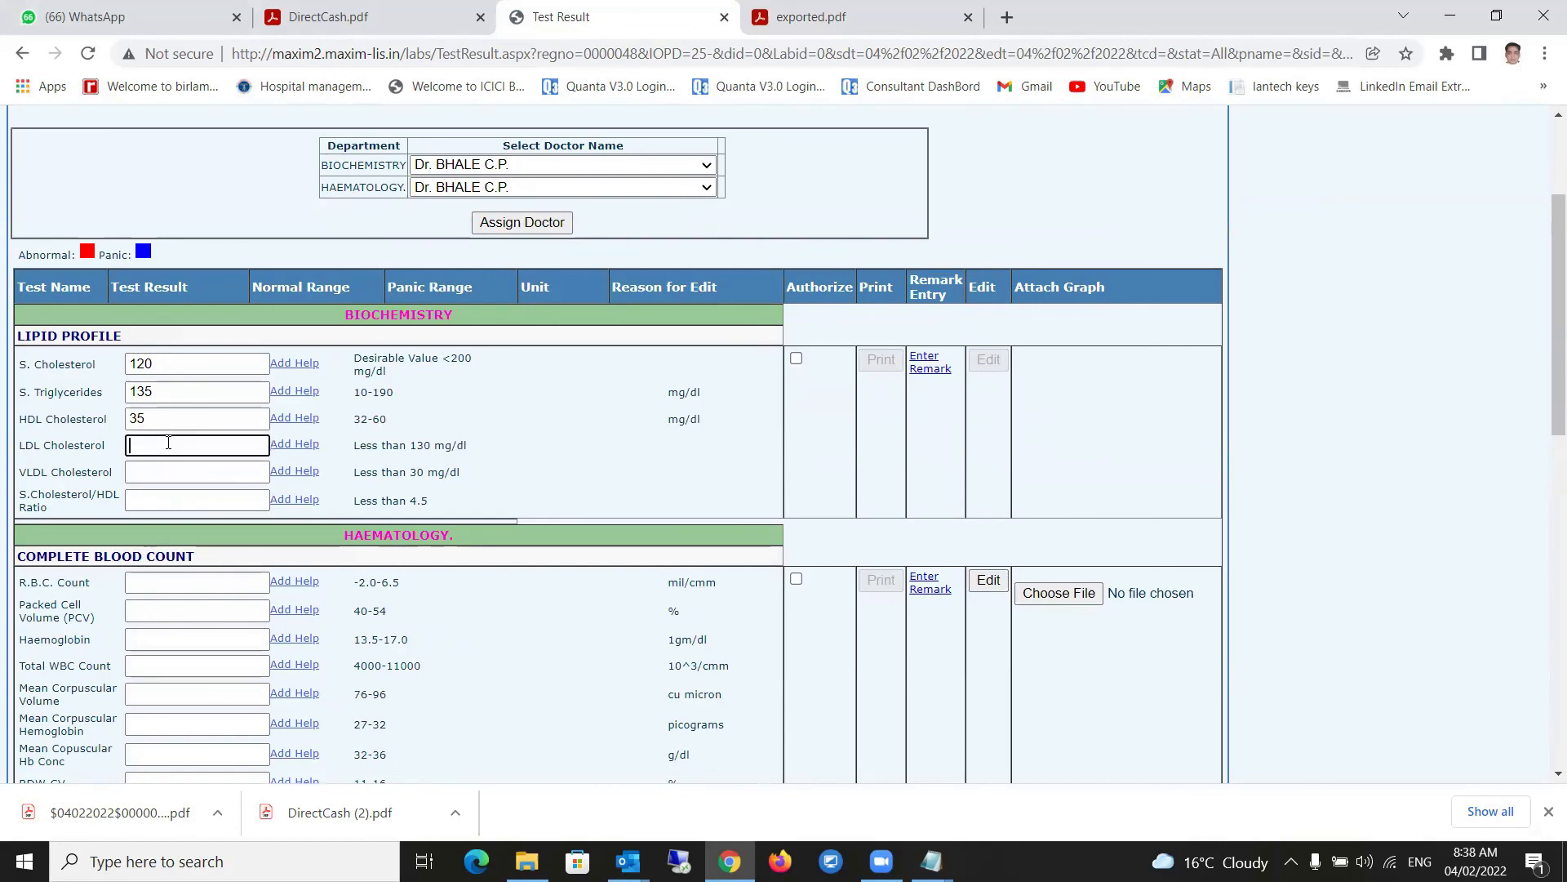
scroll(211, 633, down, 15)
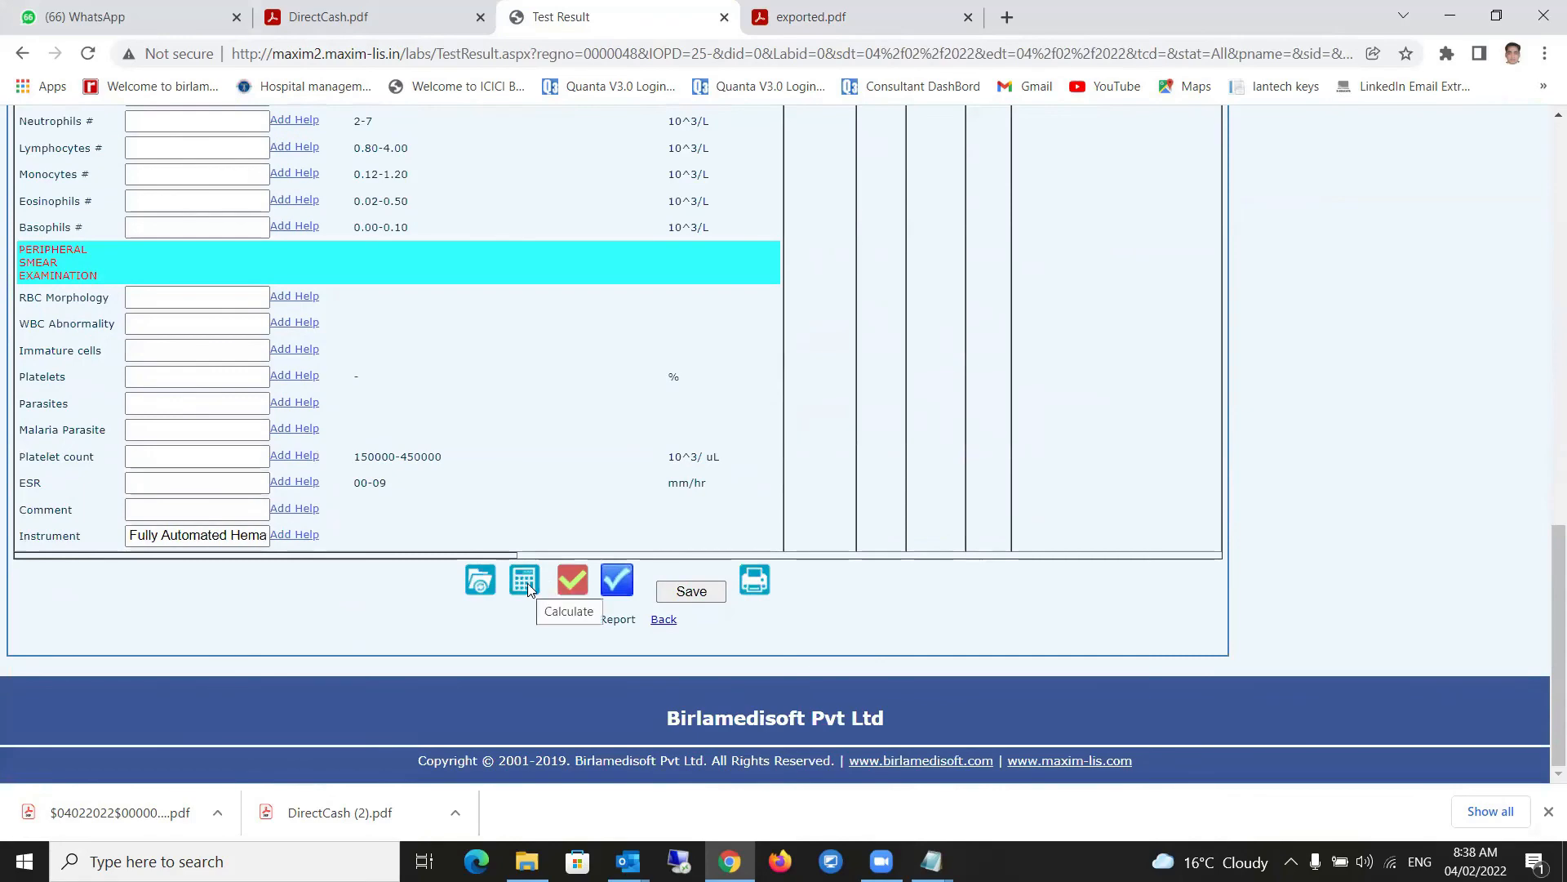
- Run the lipid calculation and check the VLDL, ratio and still-empty LDL fields
click(527, 583)
scroll(438, 424, up, 15)
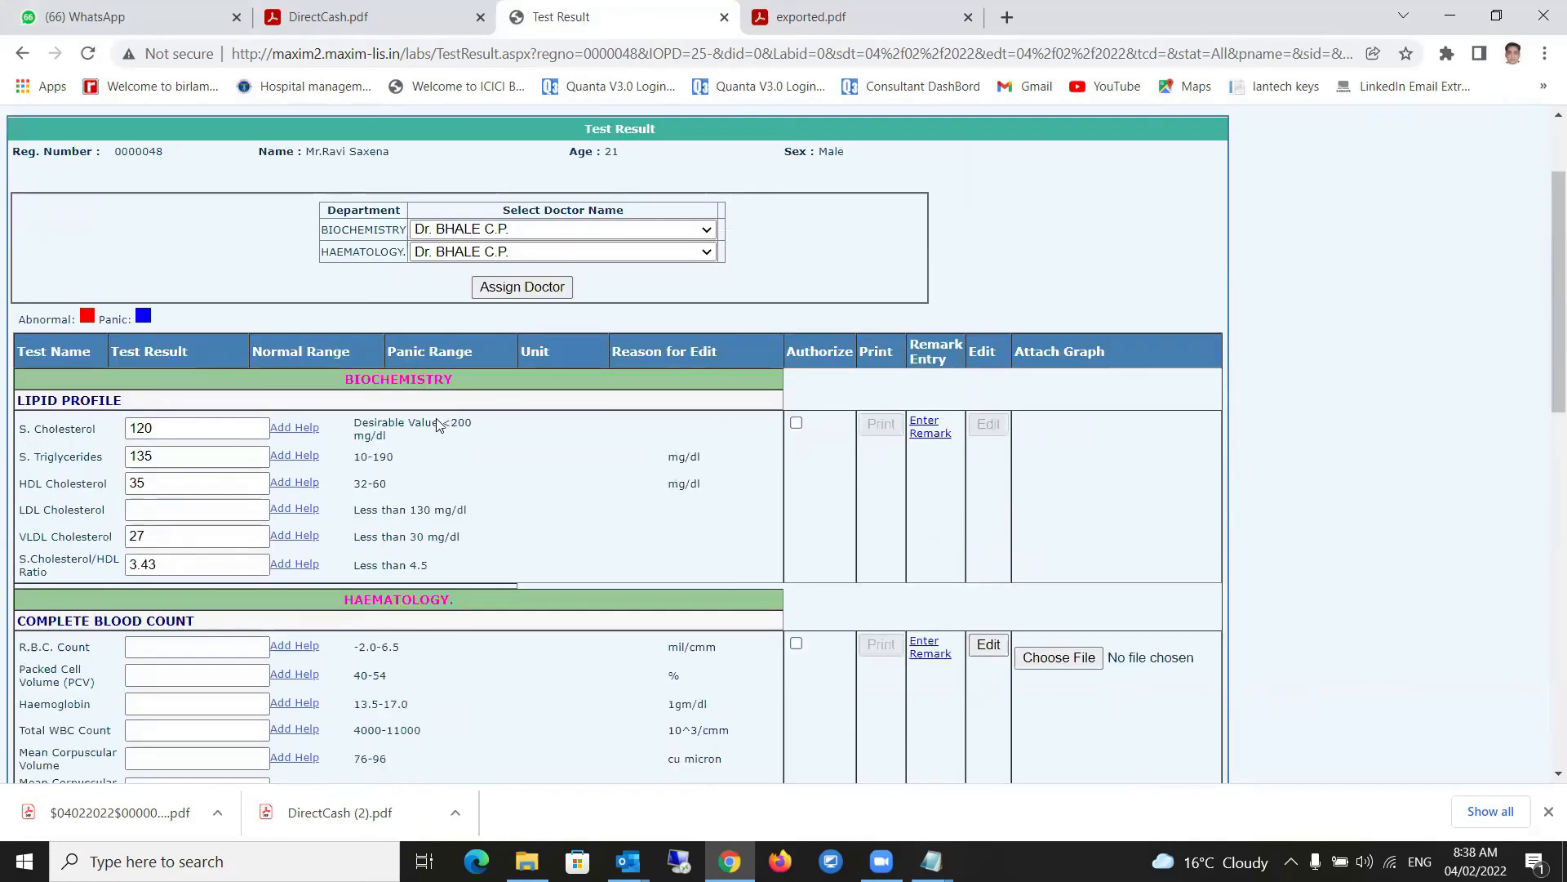
scroll(439, 424, up, 1)
click(157, 562)
click(167, 585)
click(166, 536)
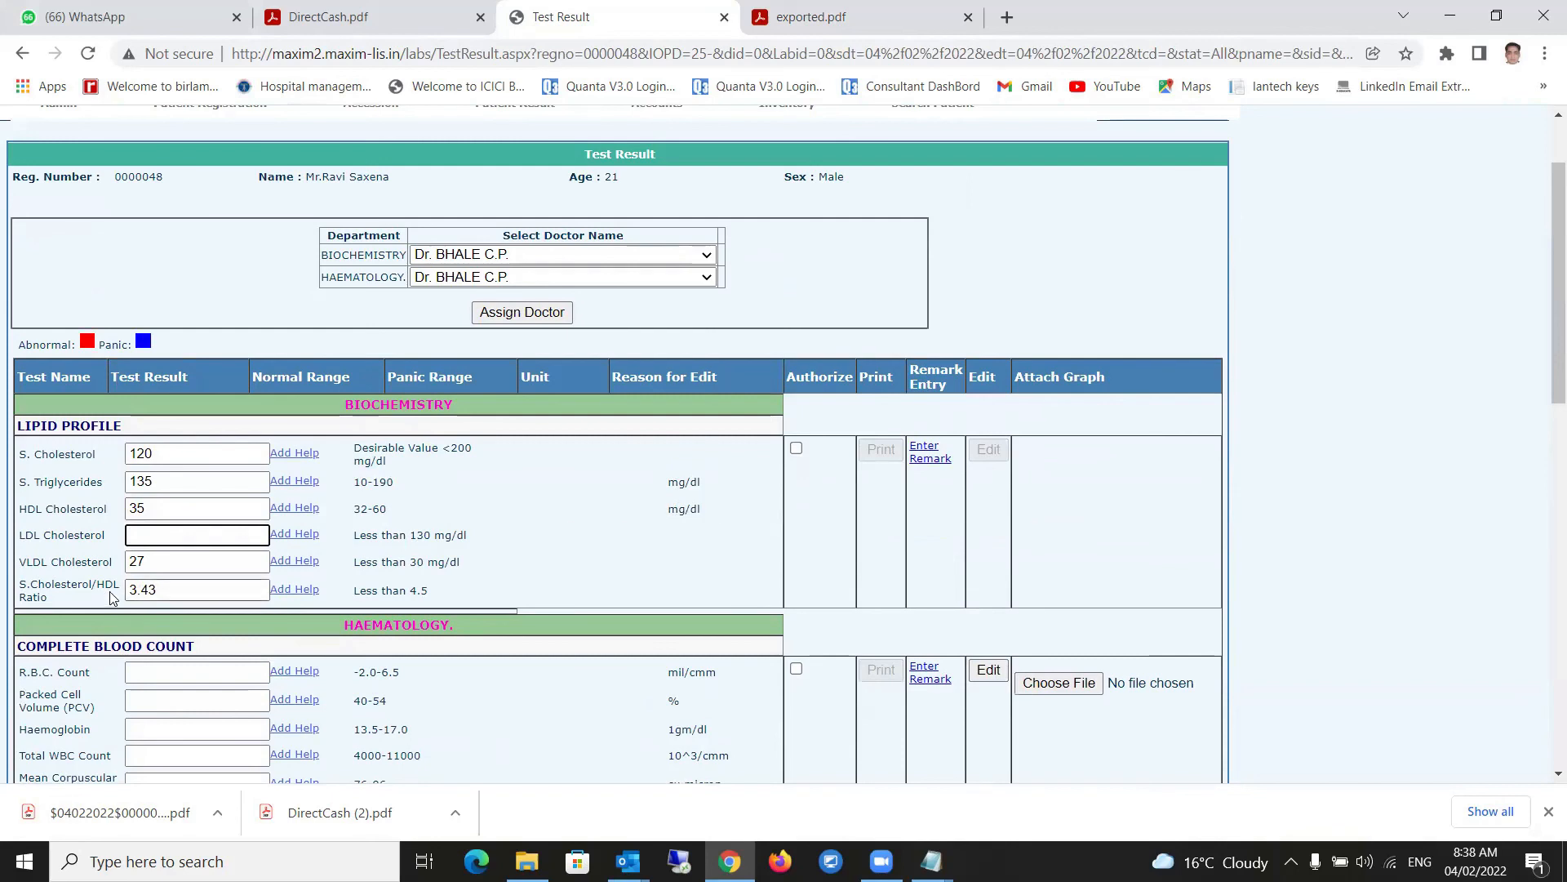
- Recalculate so LDL reads 58, VLDL 27 and the cholesterol/HDL ratio 3.43
key(shift+Tab)
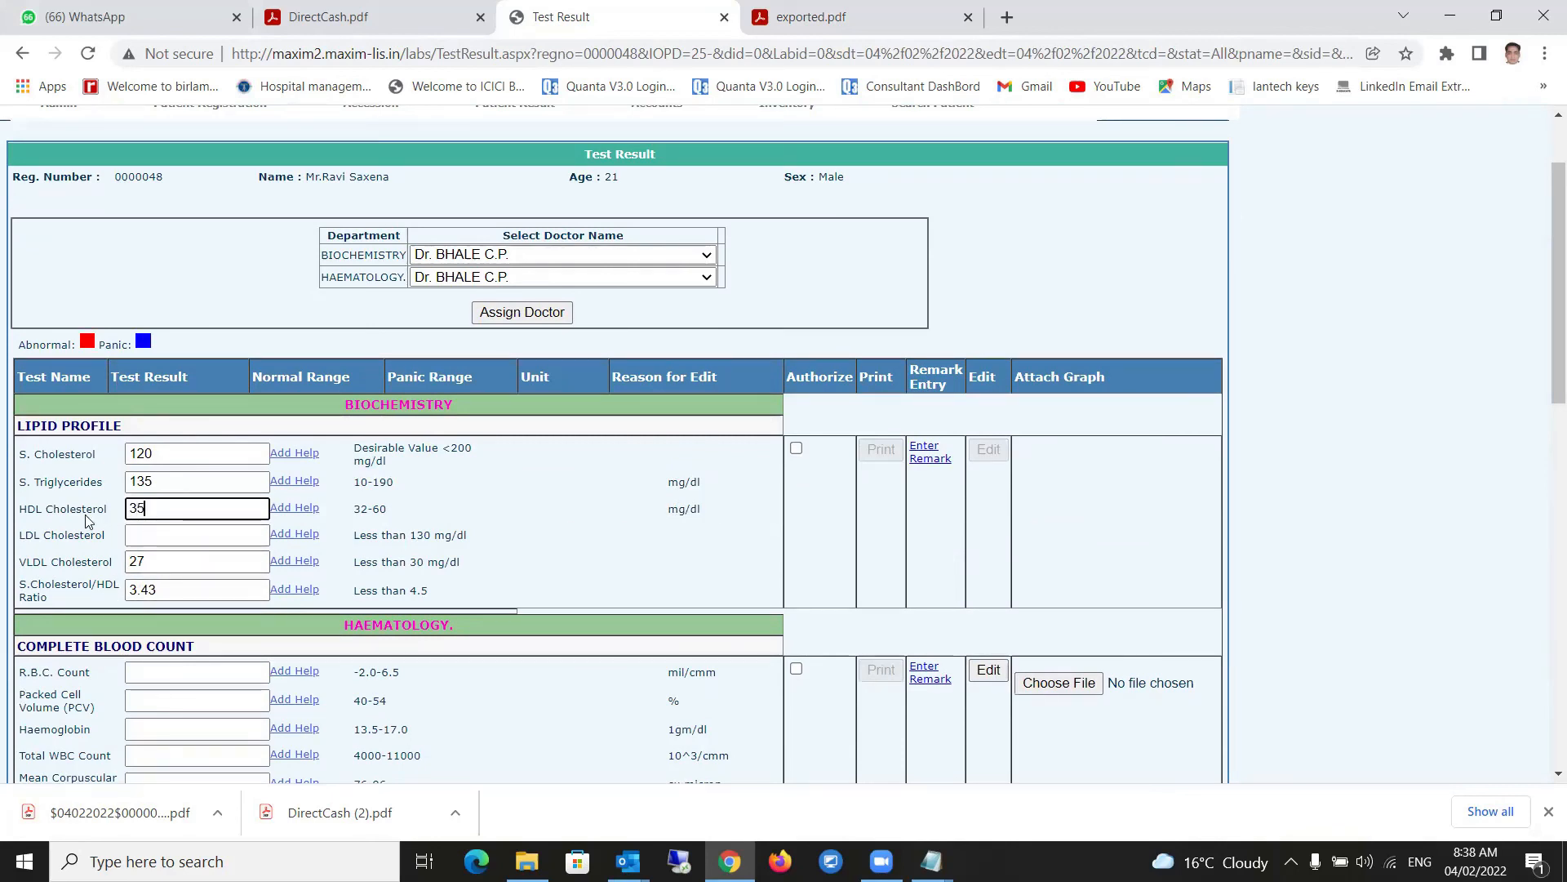
scroll(625, 660, down, 15)
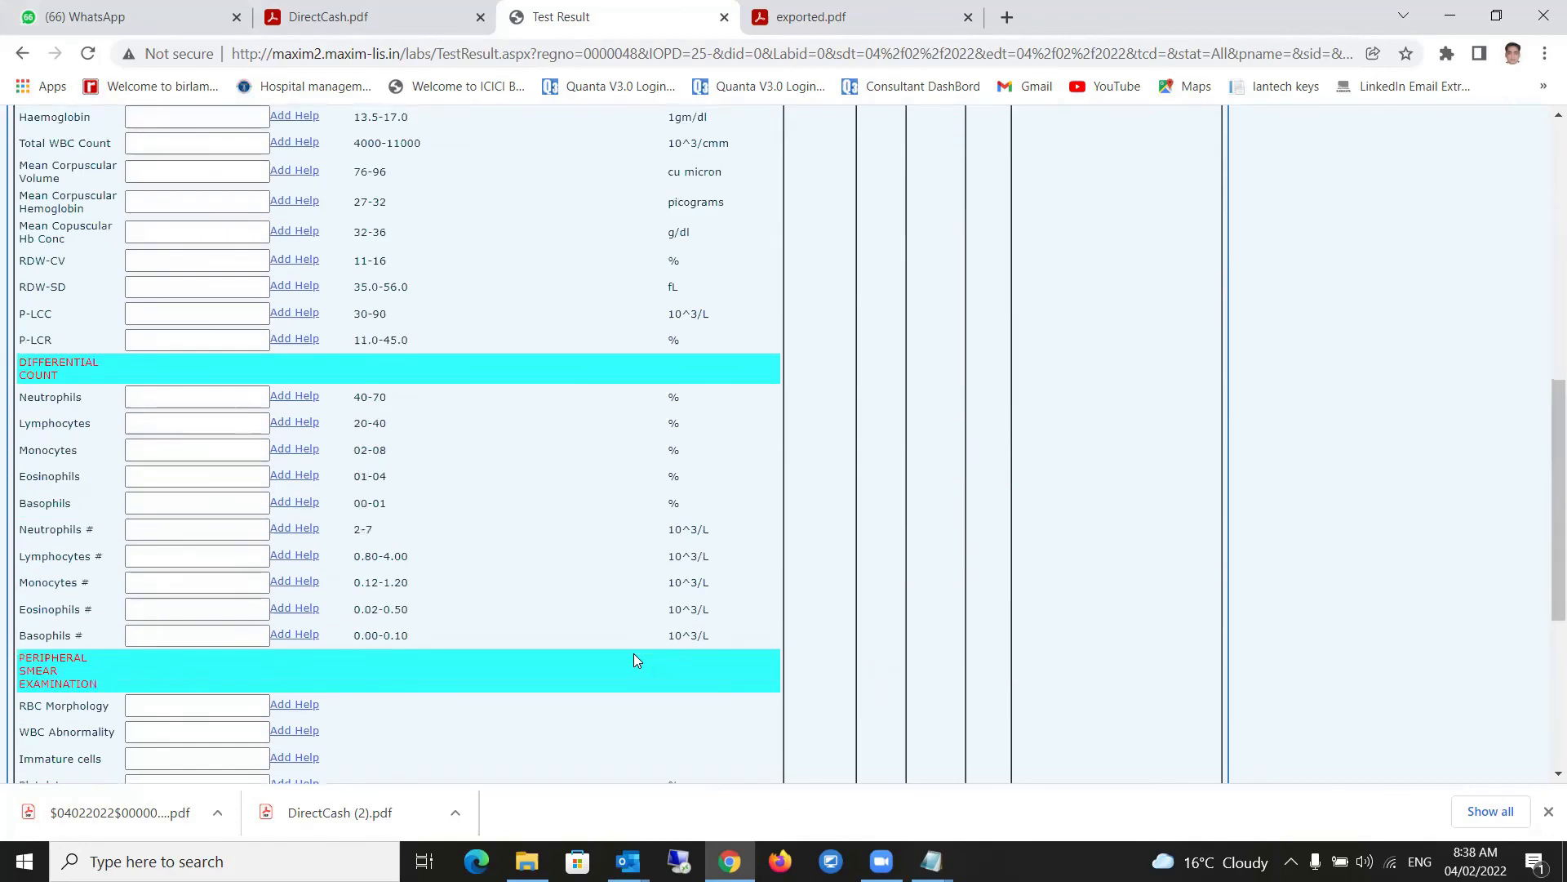
click(528, 594)
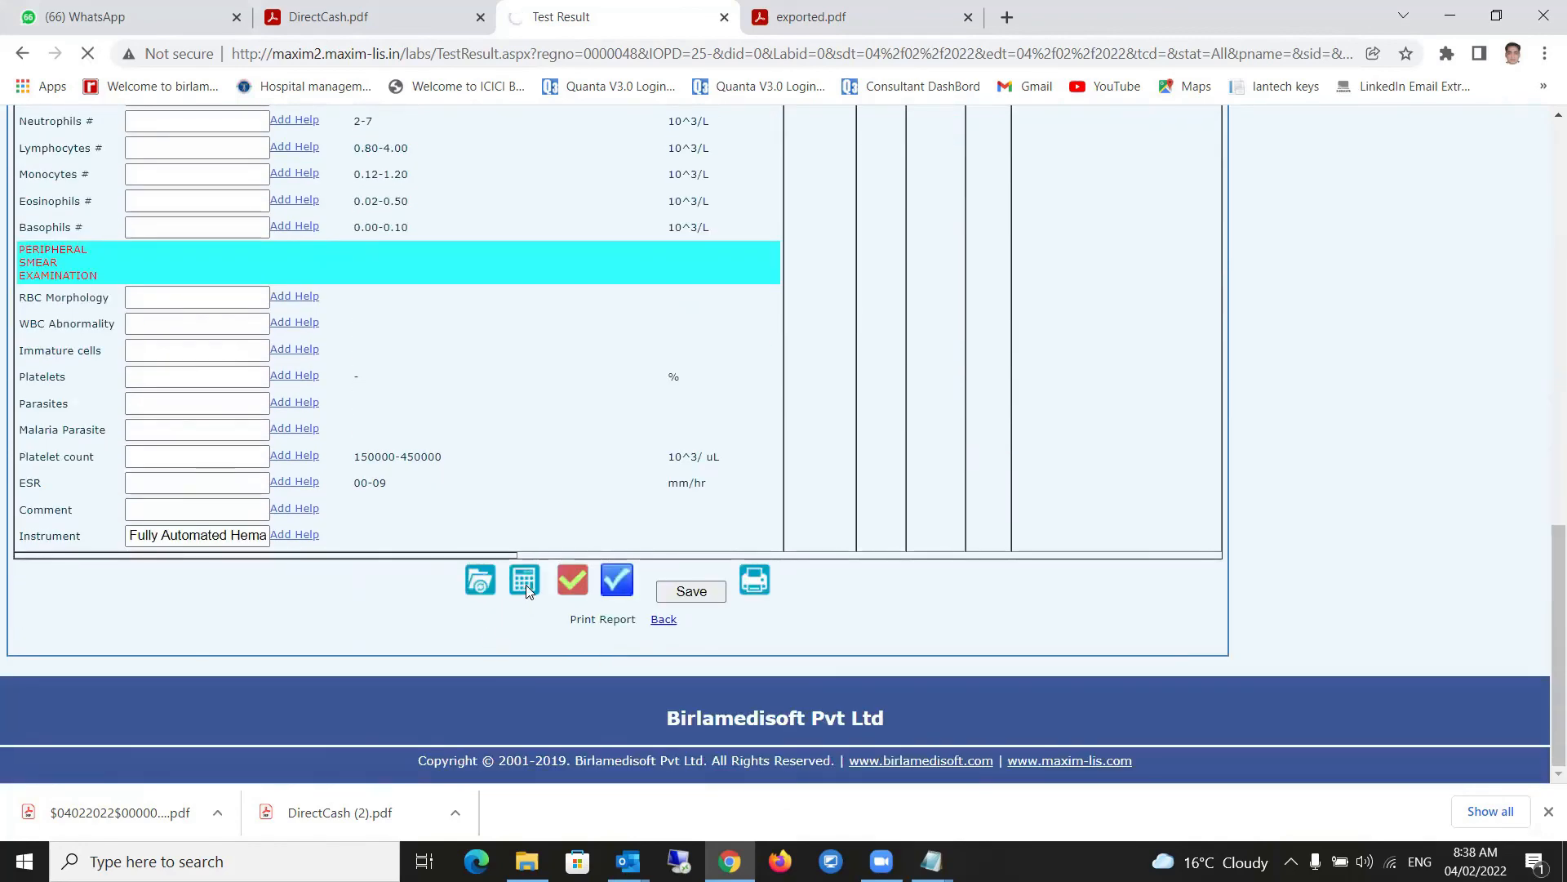
scroll(519, 579, up, 9)
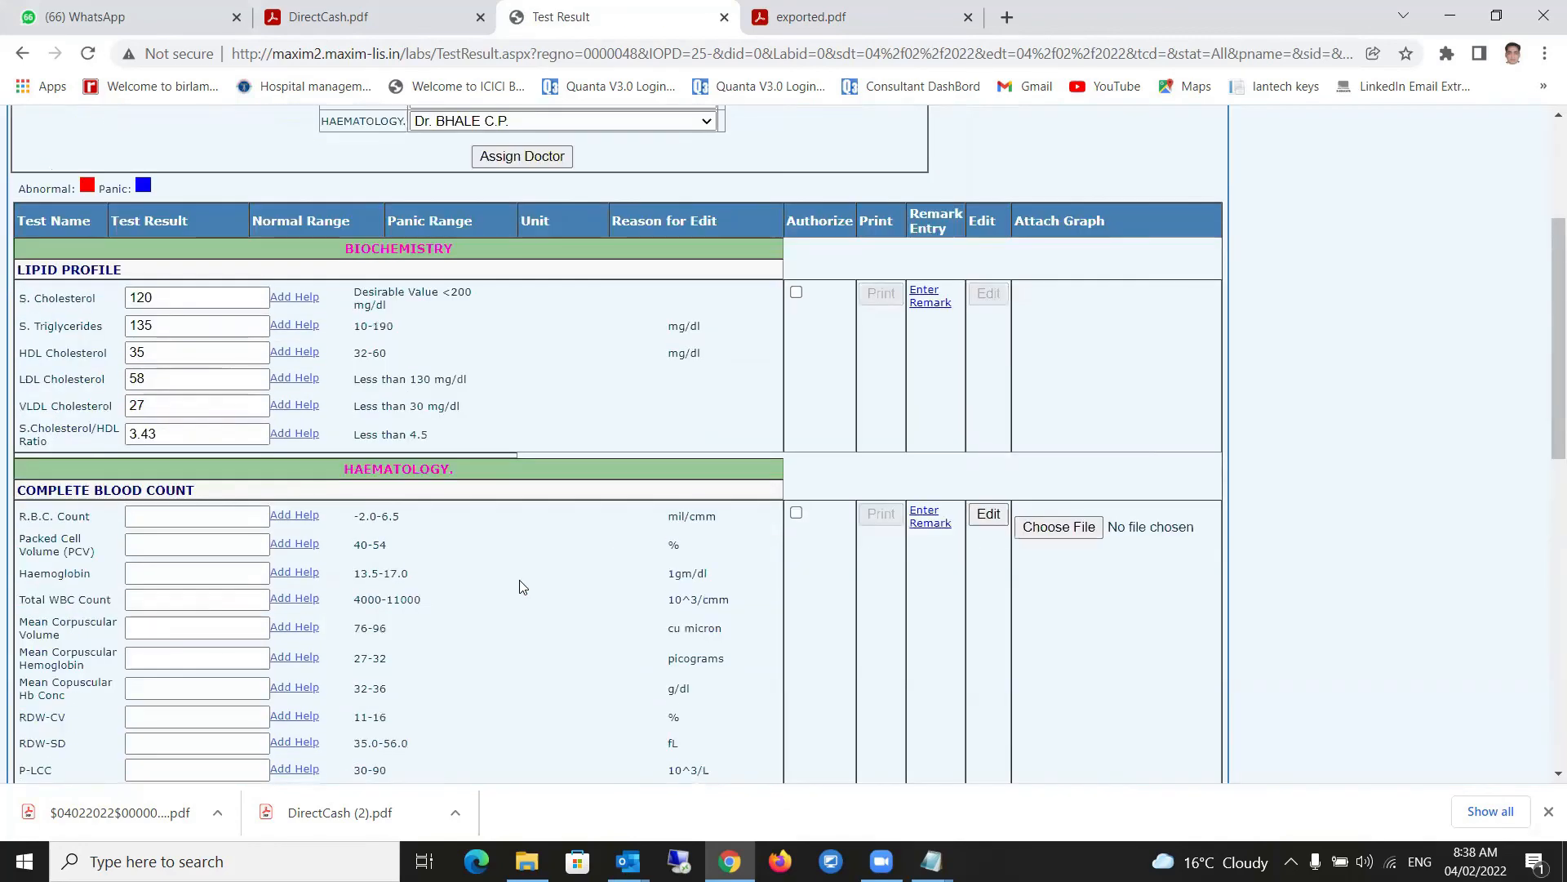
click(164, 534)
click(158, 561)
click(214, 597)
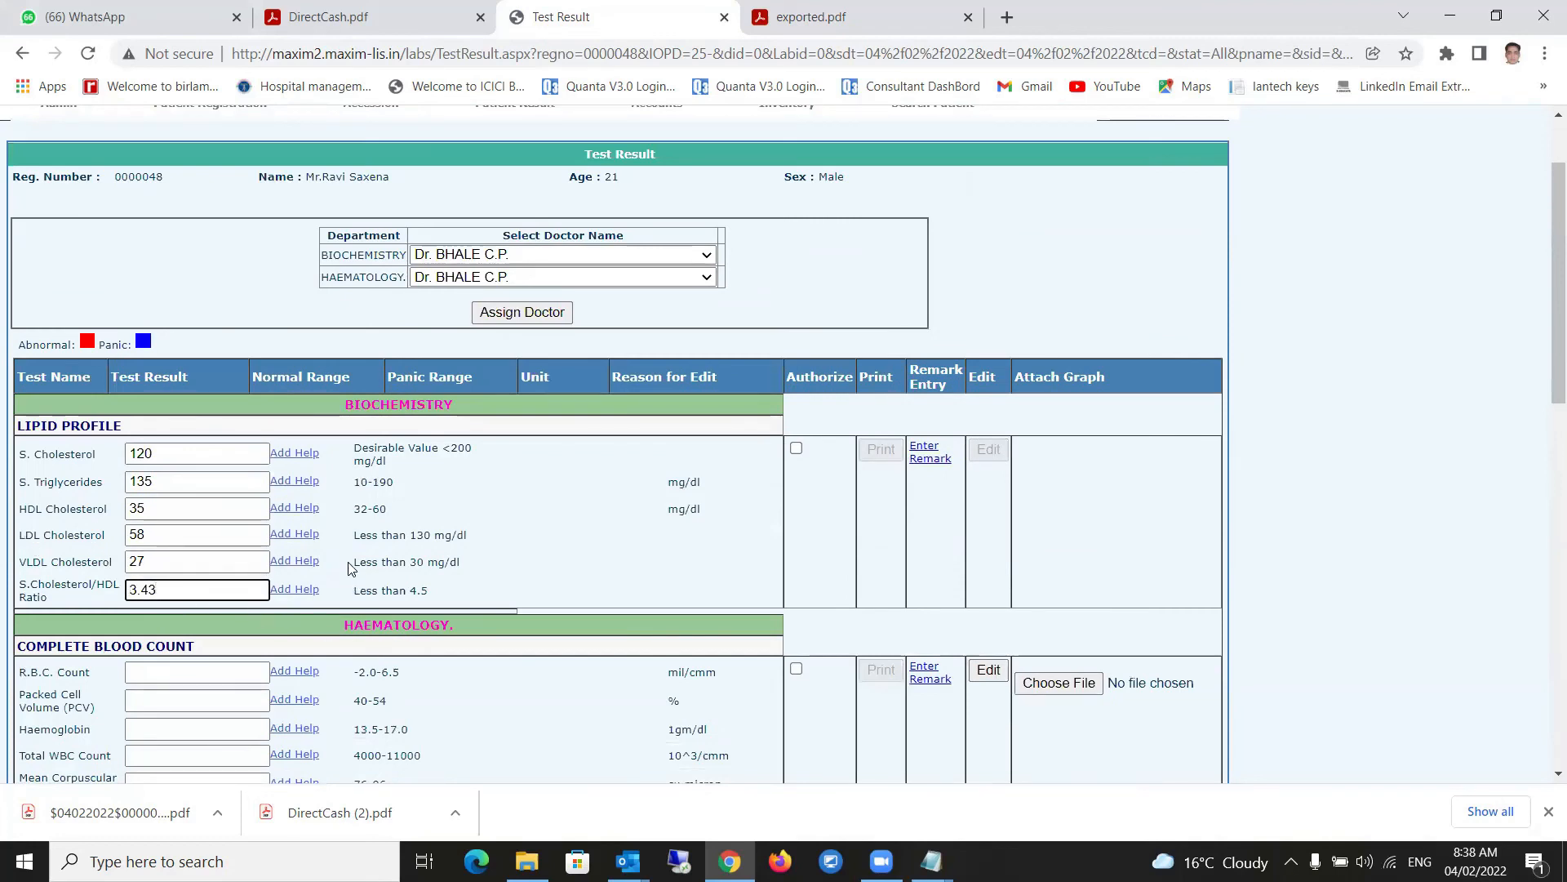
scroll(245, 506, down, 3)
- Enter R.B.C. Count 4.5, Packed Cell Volume 39, Haemoglobin 13.5 and Total WBC 4500
click(180, 372)
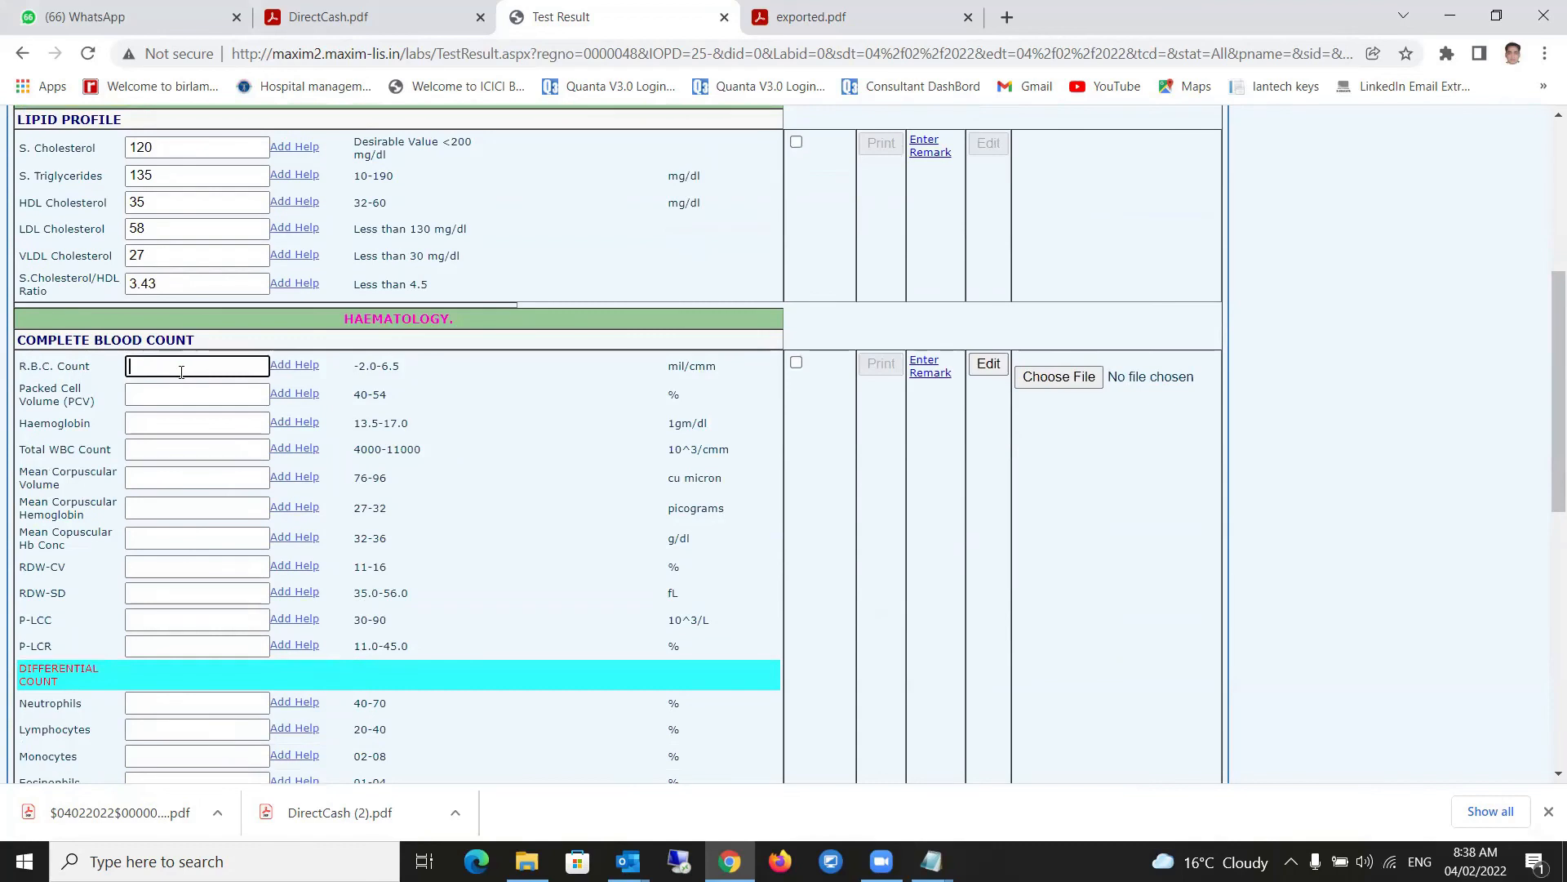
text(4.5)
click(178, 398)
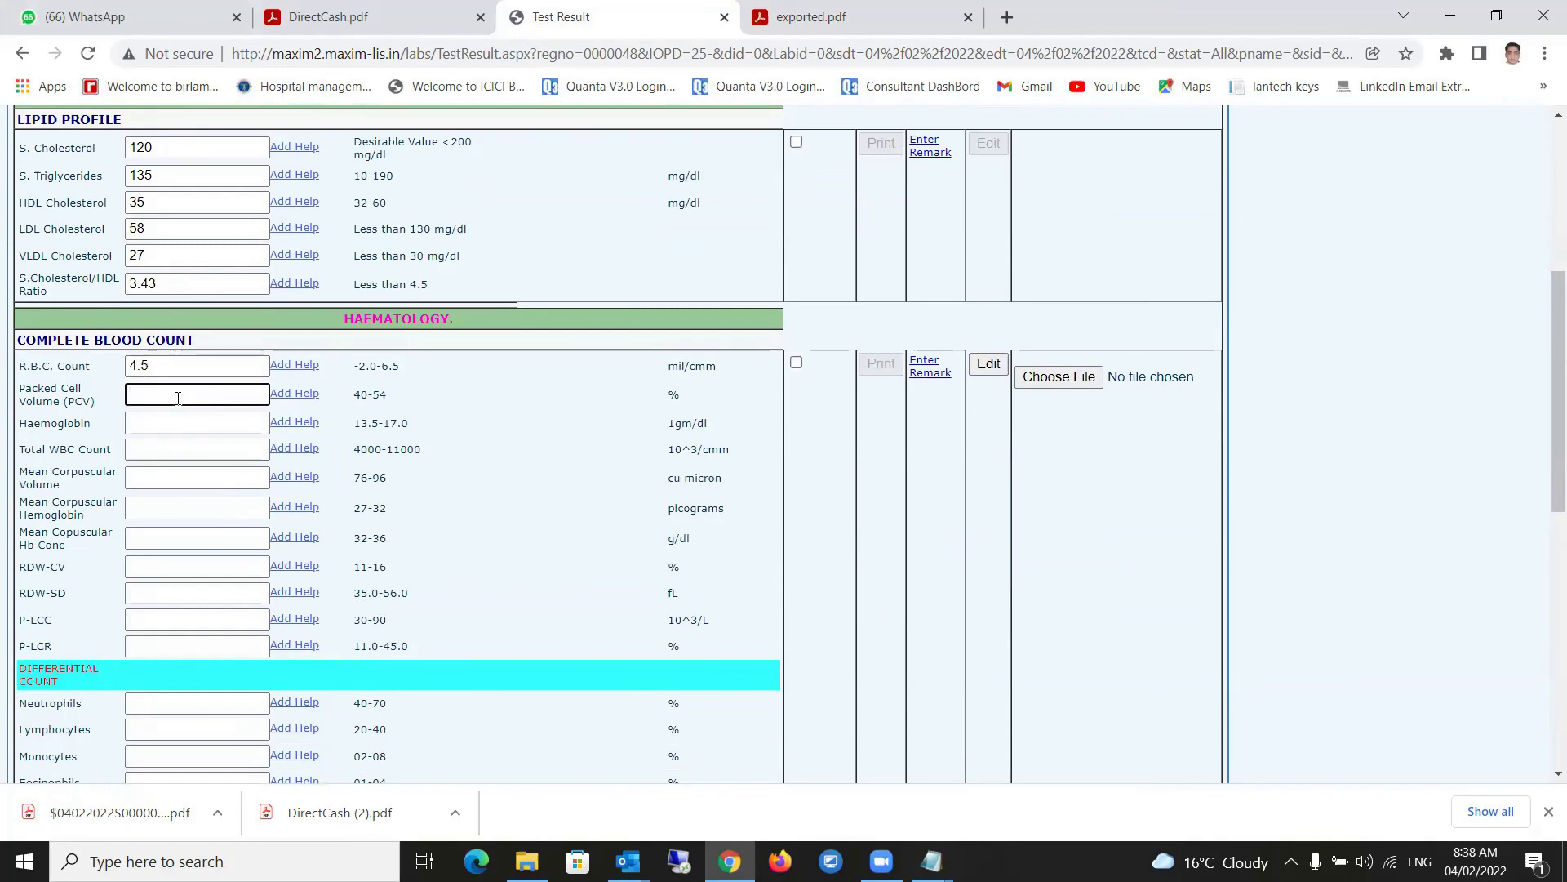
text(39)
click(180, 423)
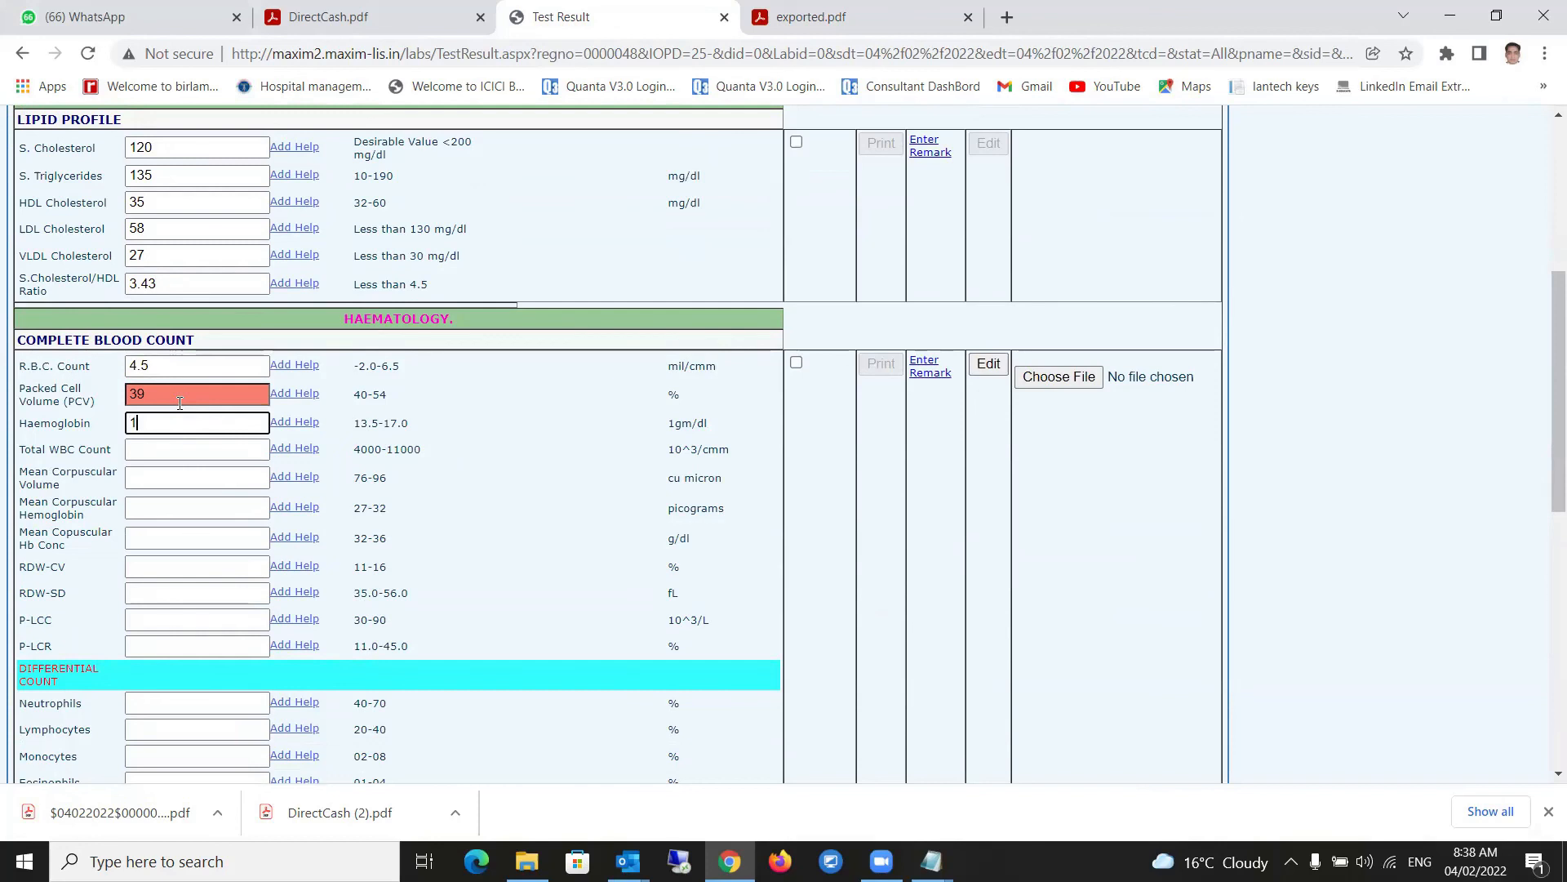
click(174, 452)
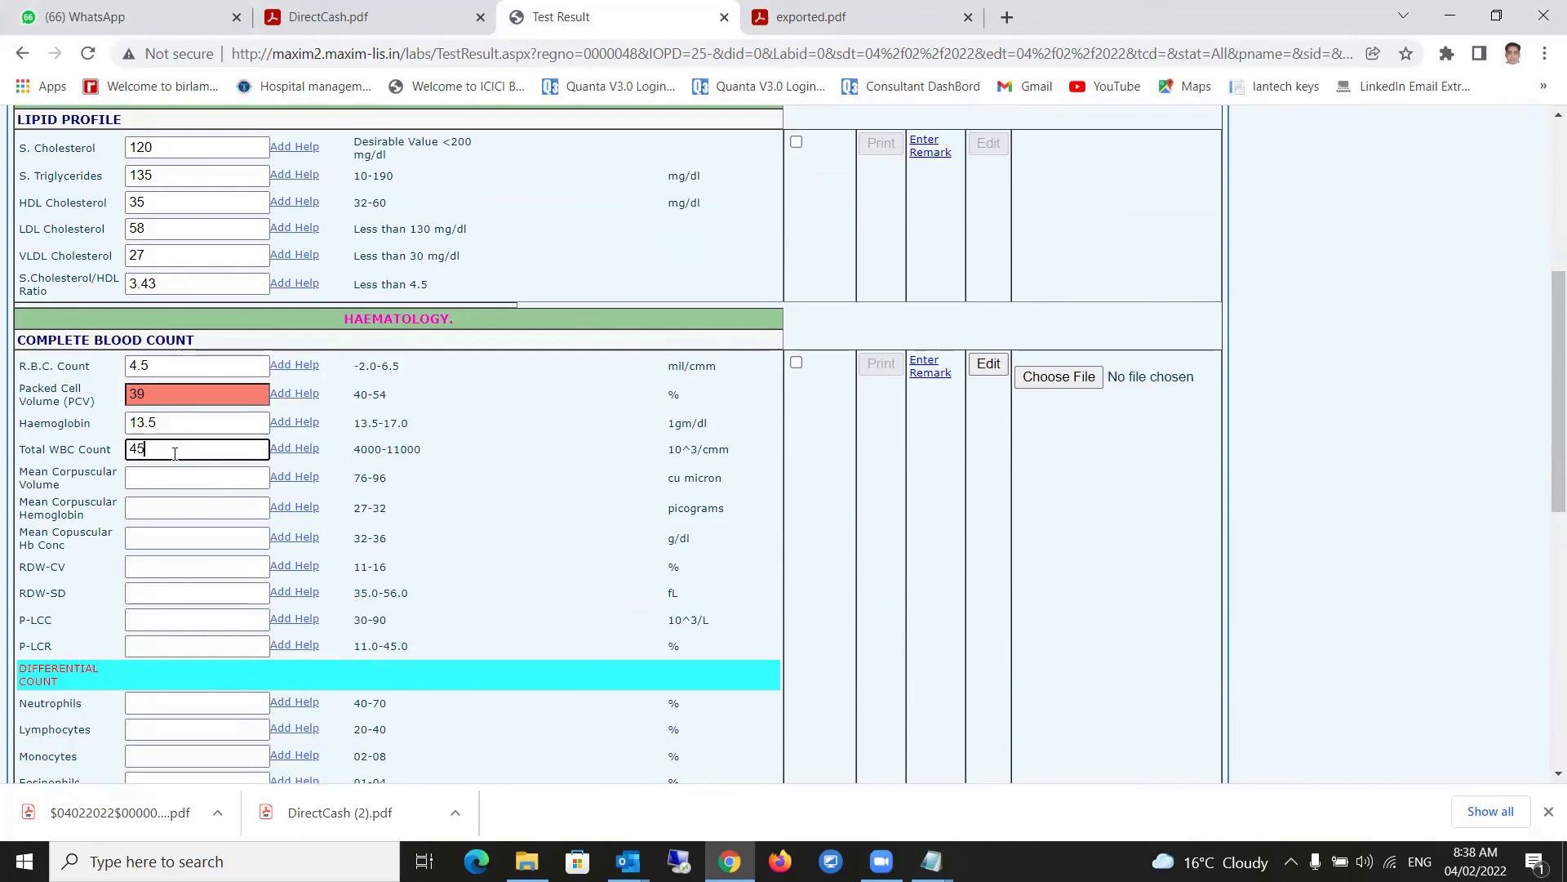
click(168, 476)
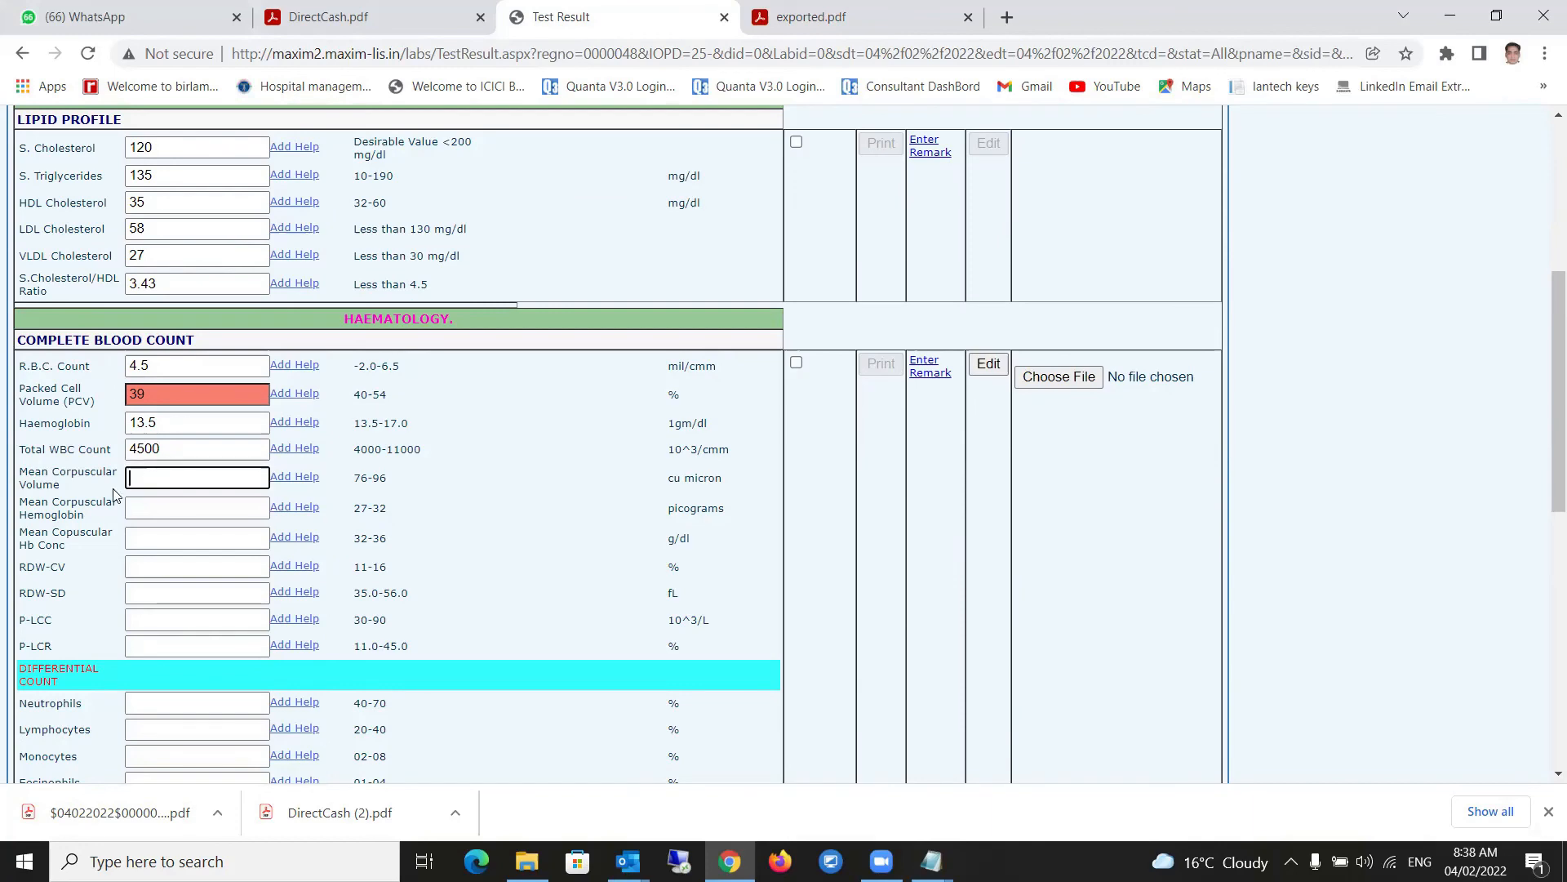
- Calculate the derived blood count indices and check the Mean Corpuscular Volume
scroll(312, 688, down, 1)
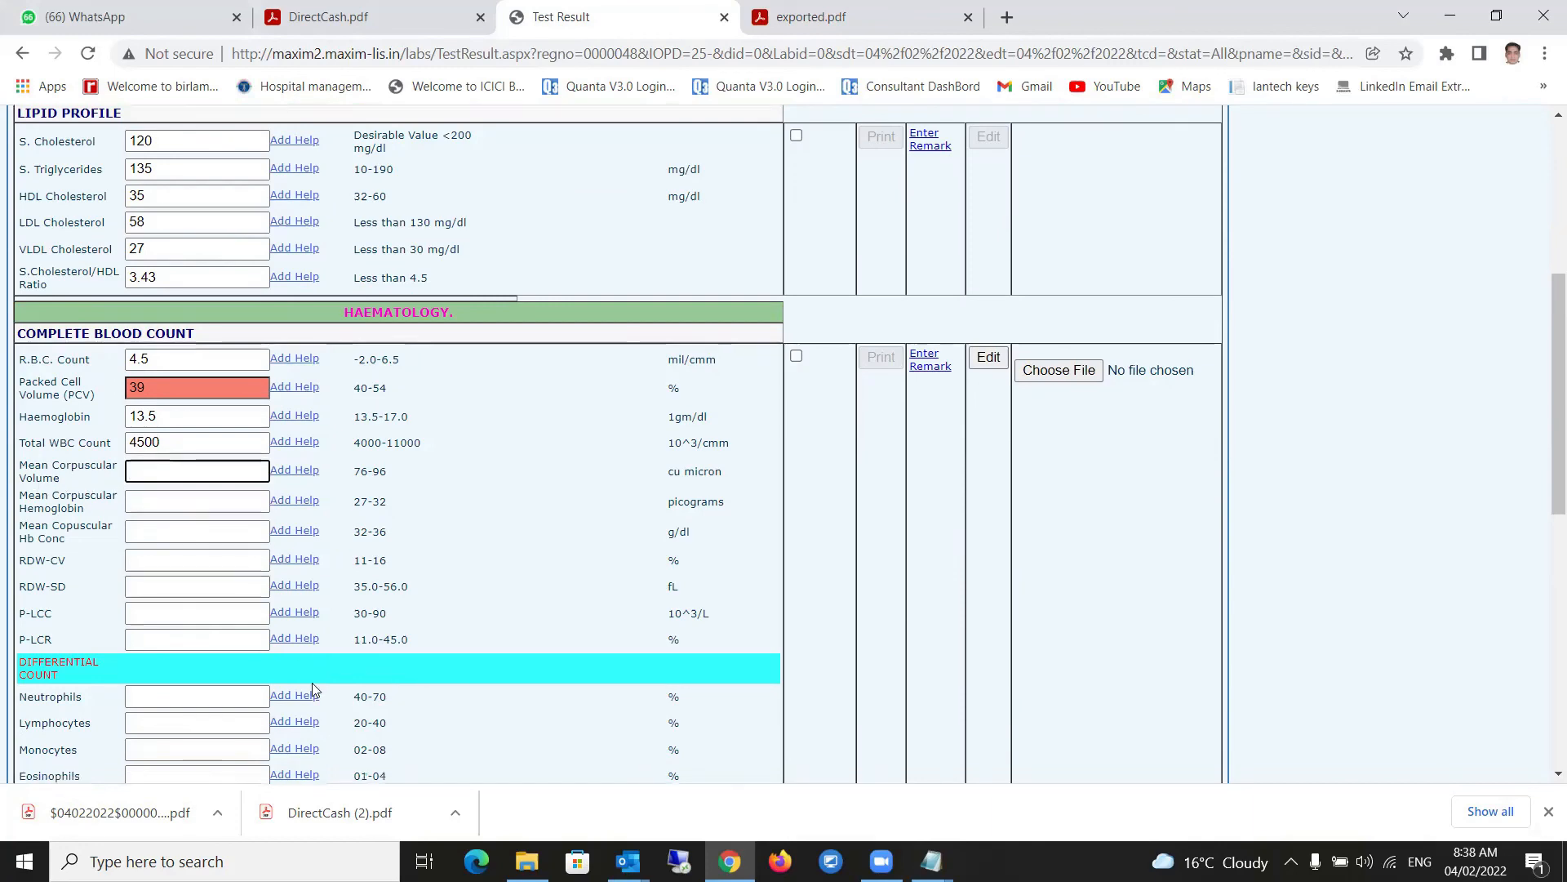
scroll(312, 682, down, 10)
click(527, 582)
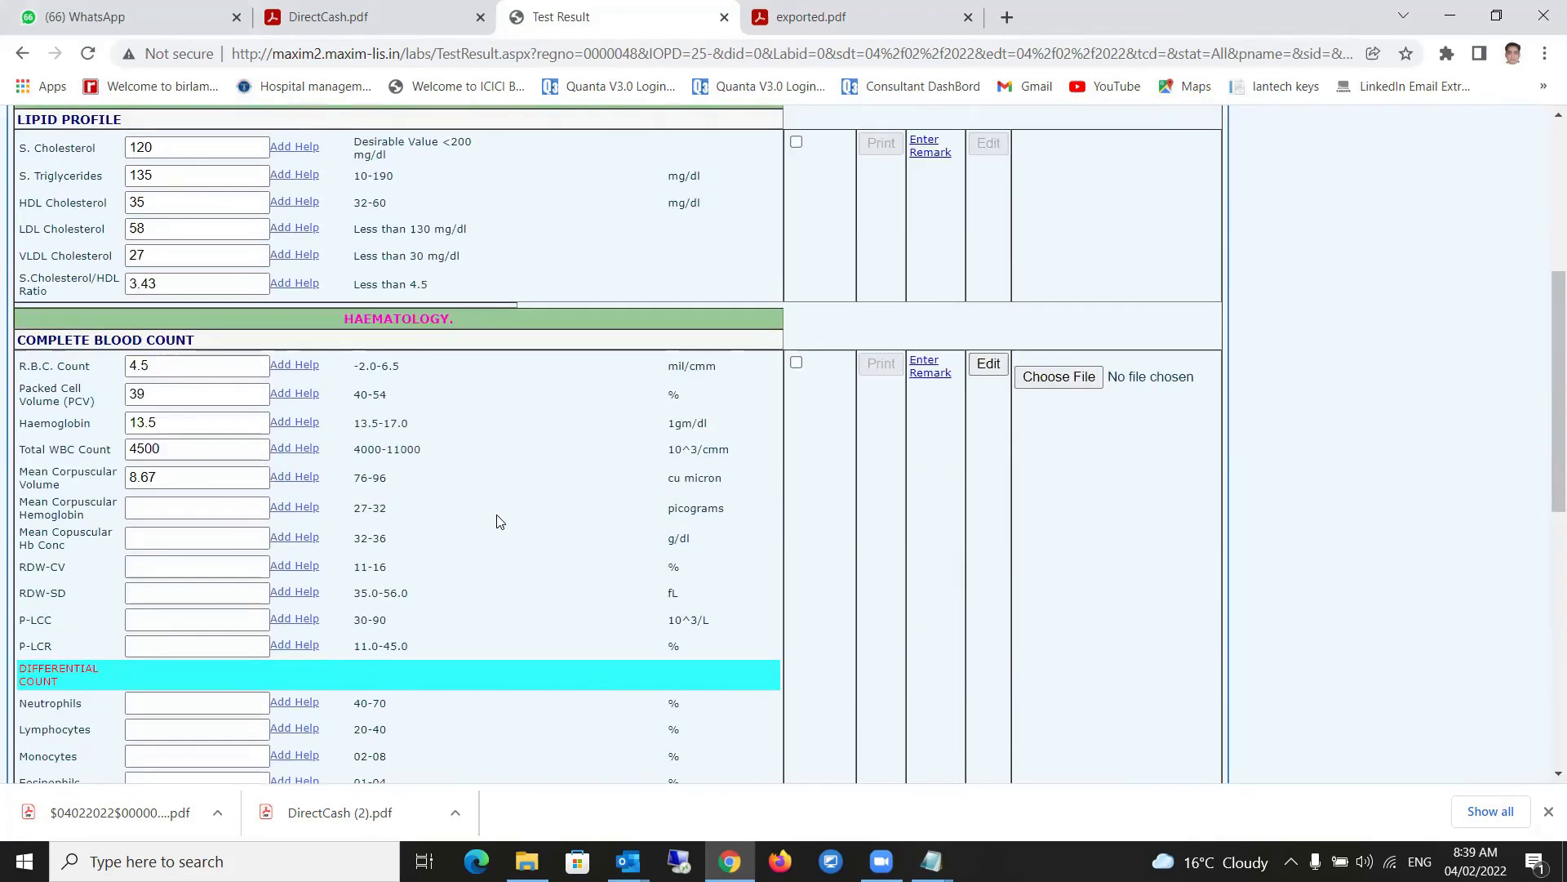
scroll(500, 521, up, 2)
click(167, 682)
scroll(167, 686, down, 2)
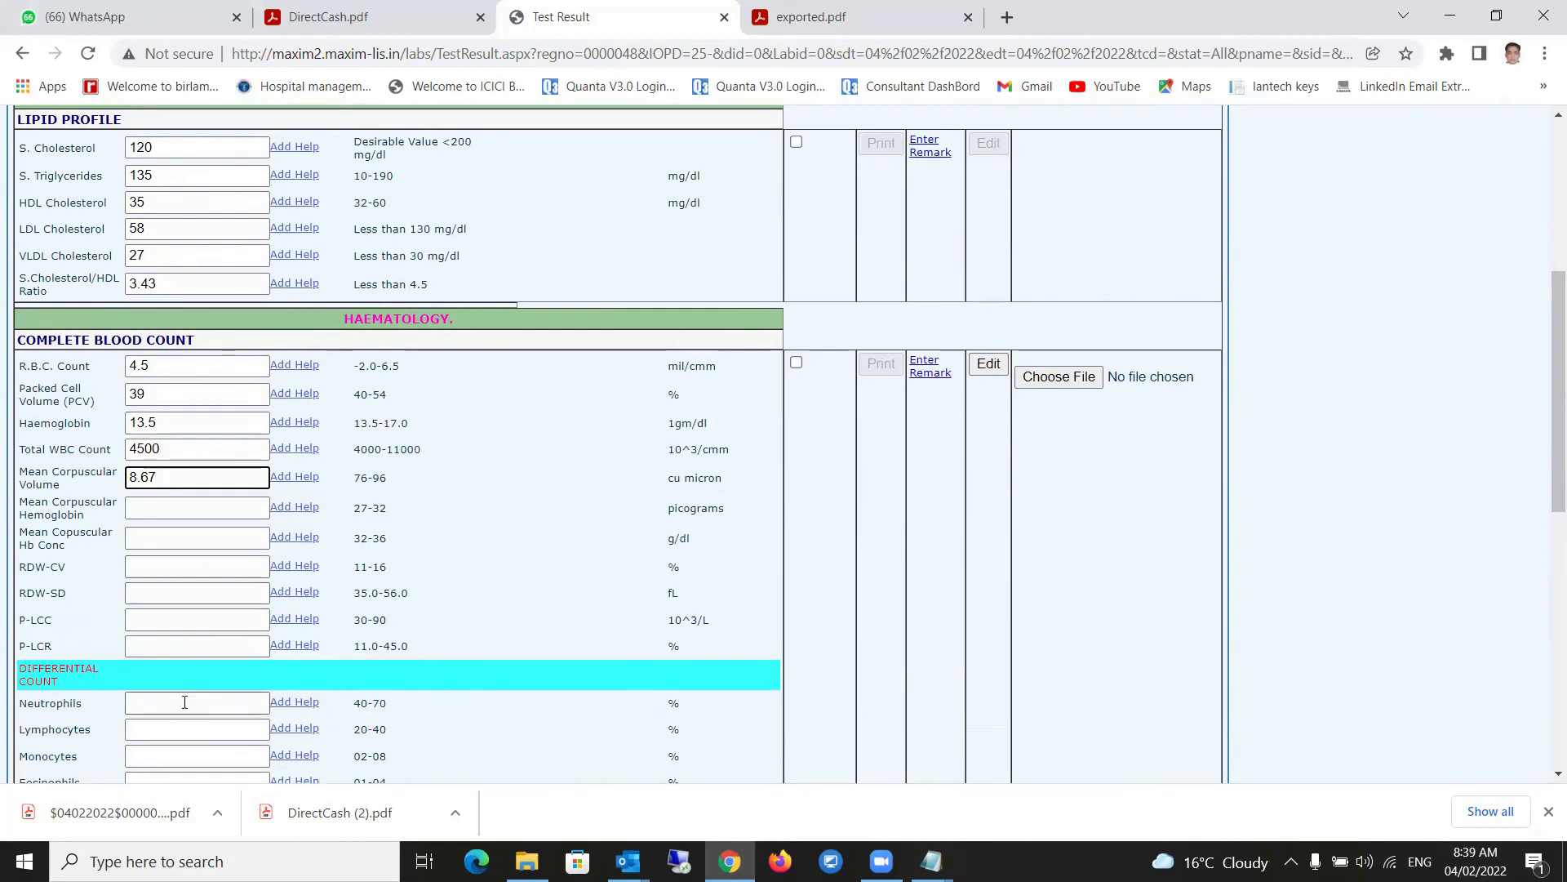
scroll(197, 640, down, 3)
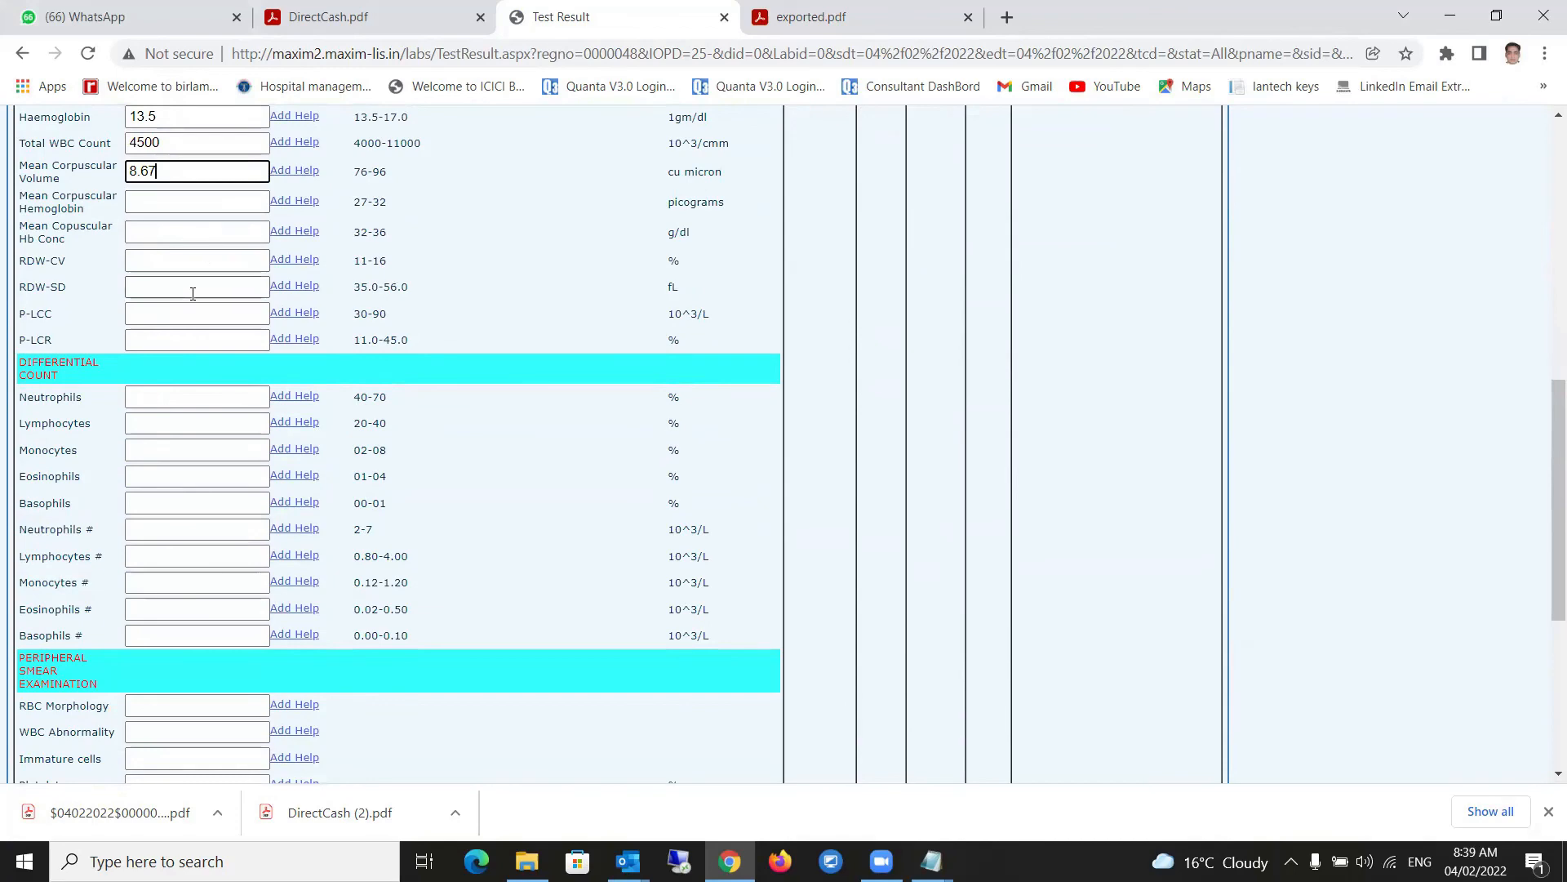
scroll(193, 294, down, 1)
scroll(192, 293, up, 3)
scroll(193, 294, down, 3)
scroll(192, 294, down, 1)
- Enter differential counts: Neutrophils 65, Lymphocytes 30, Monocytes 3, Eosinophils 2
click(170, 193)
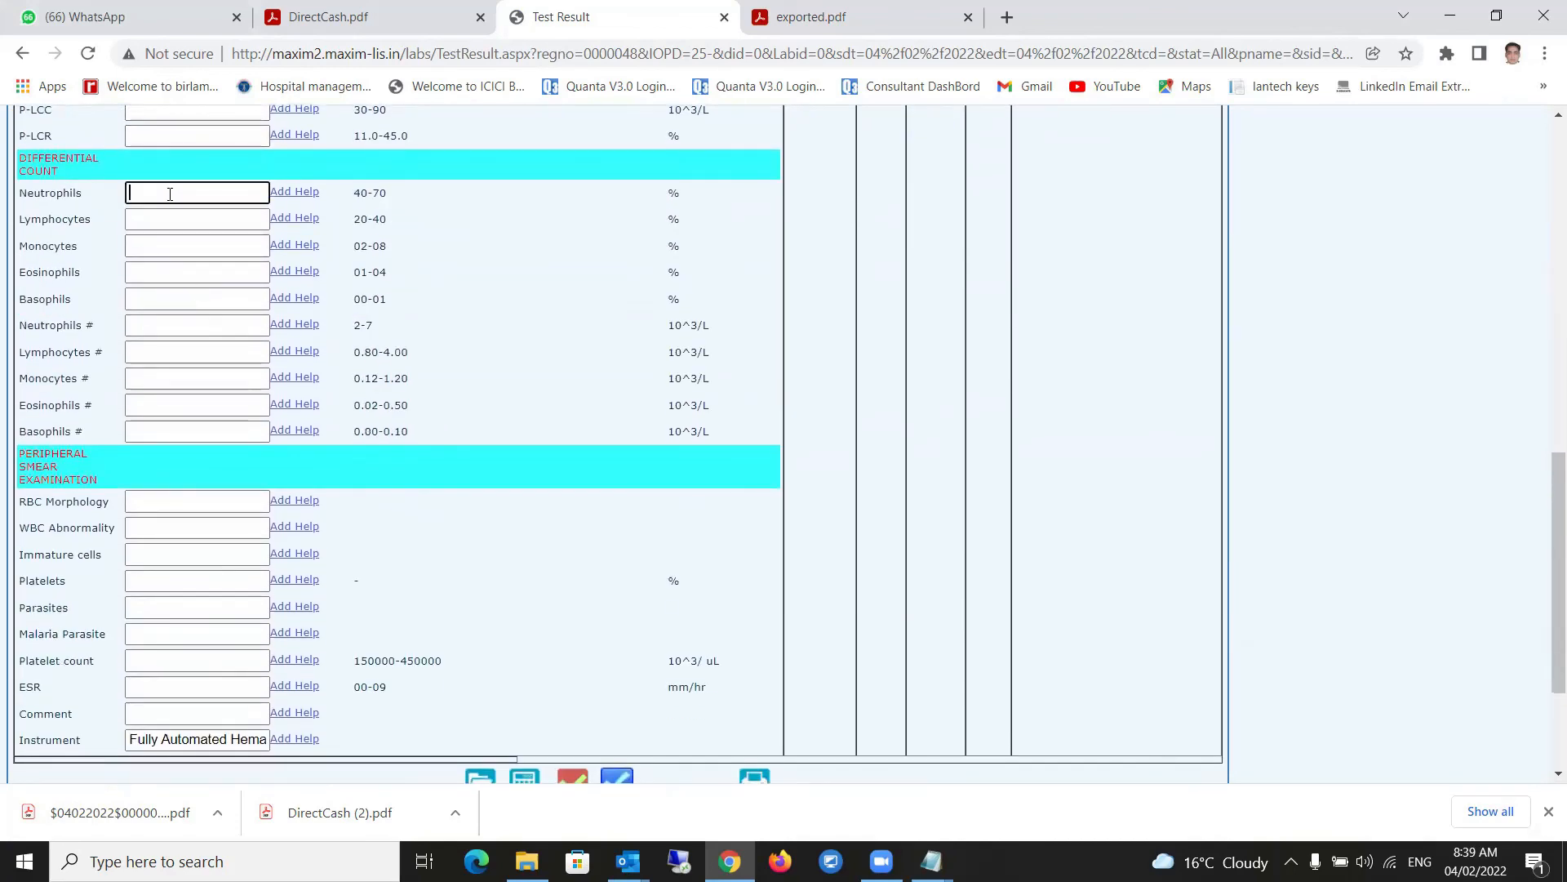
text(65)
click(178, 217)
text(30)
click(173, 241)
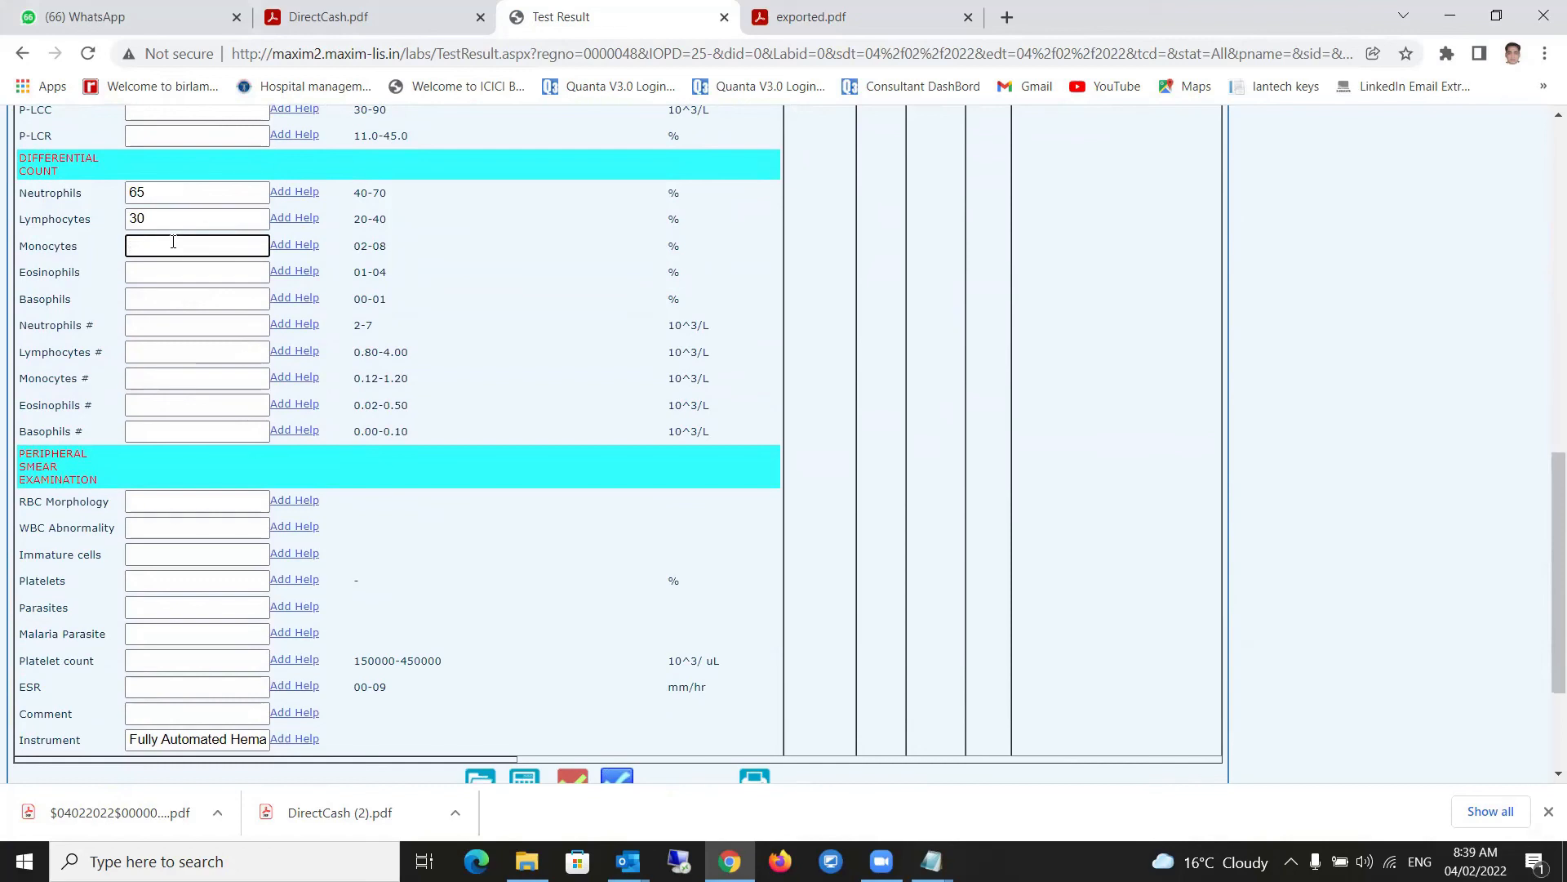
text(3)
click(164, 271)
text(2)
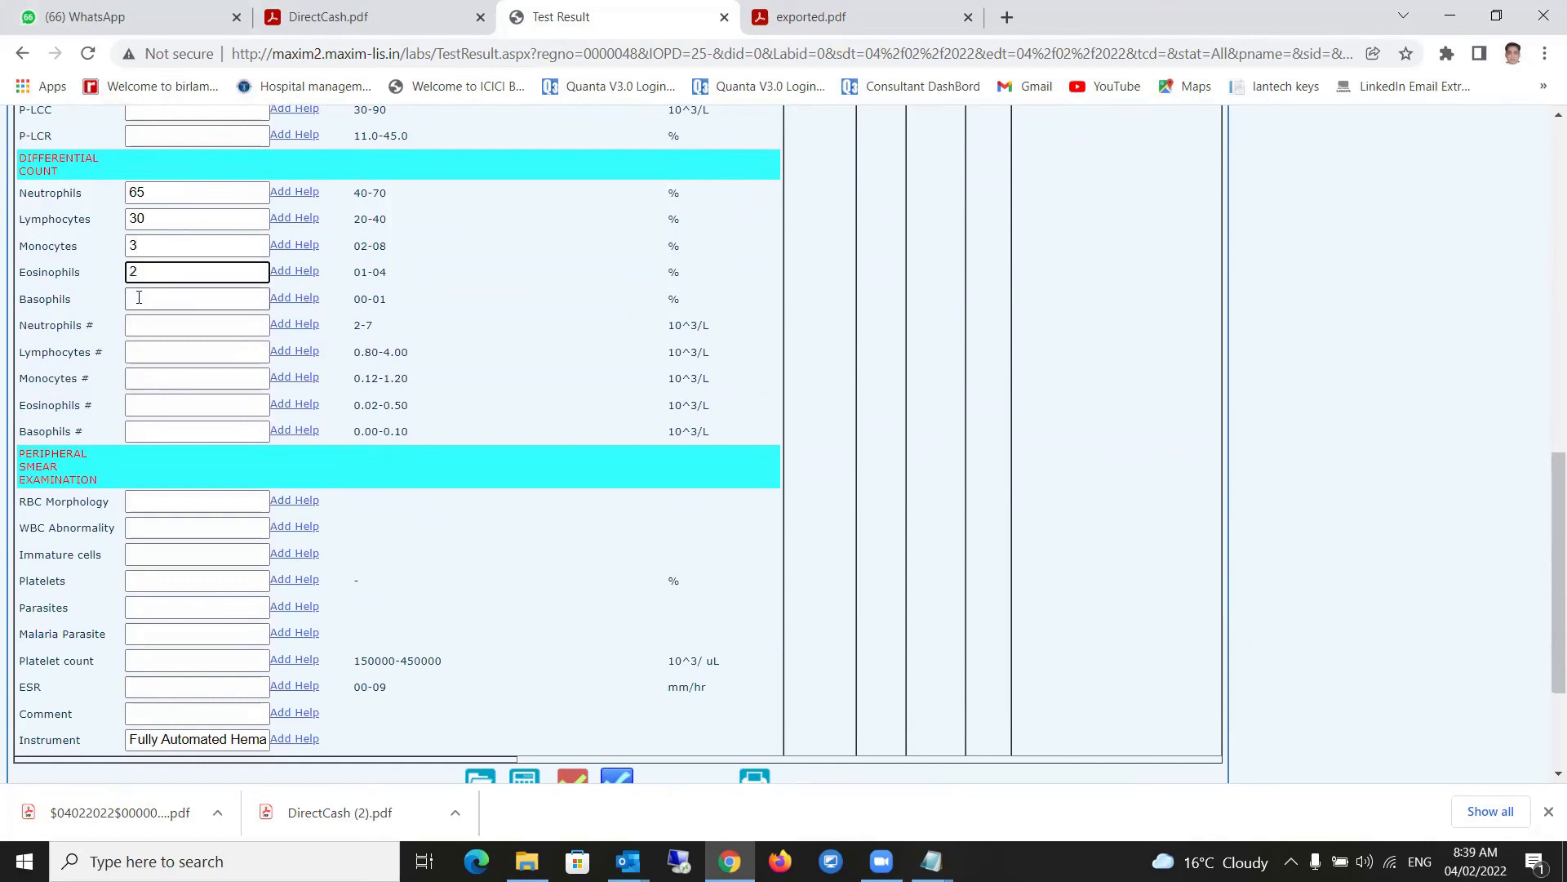
- Recalculate the blood count, set Basophils to 0 and move to RBC Morphology
scroll(305, 543, down, 3)
click(525, 579)
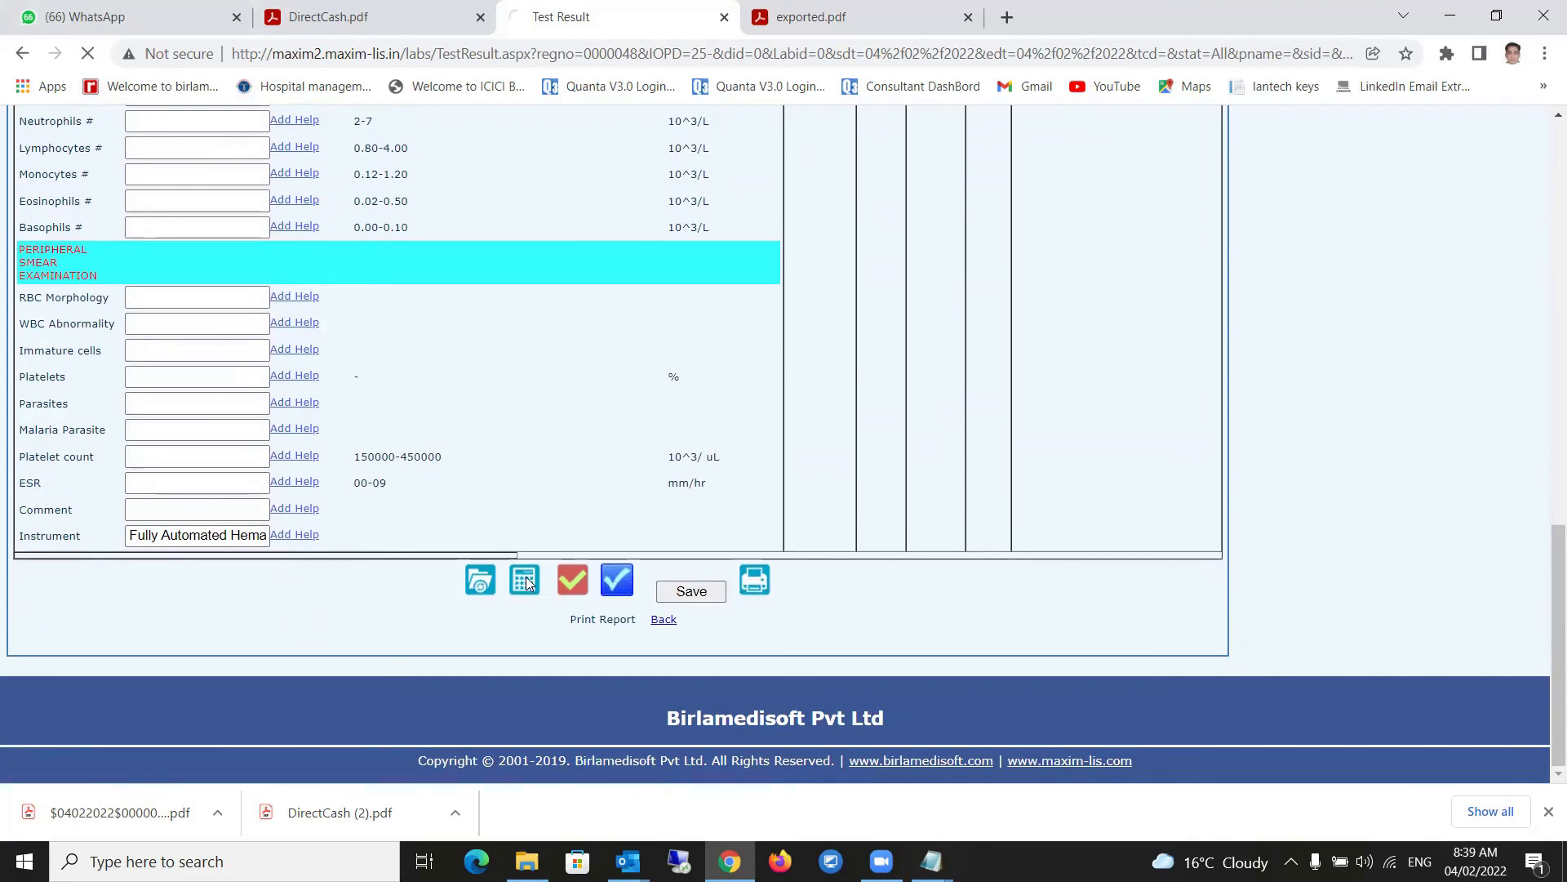
scroll(490, 410, up, 3)
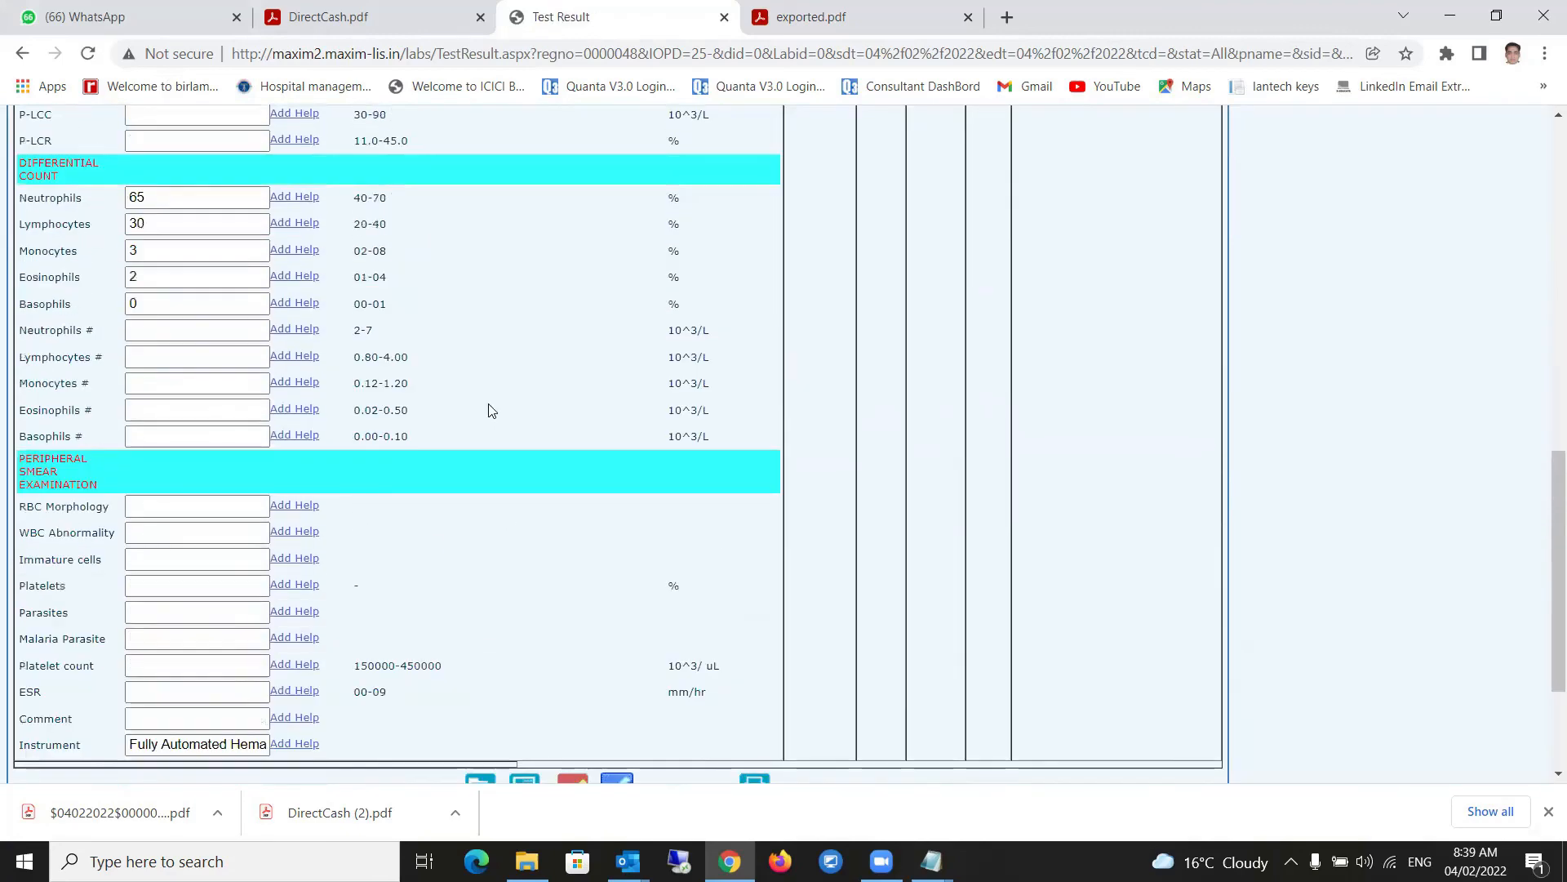
scroll(490, 409, up, 3)
click(161, 506)
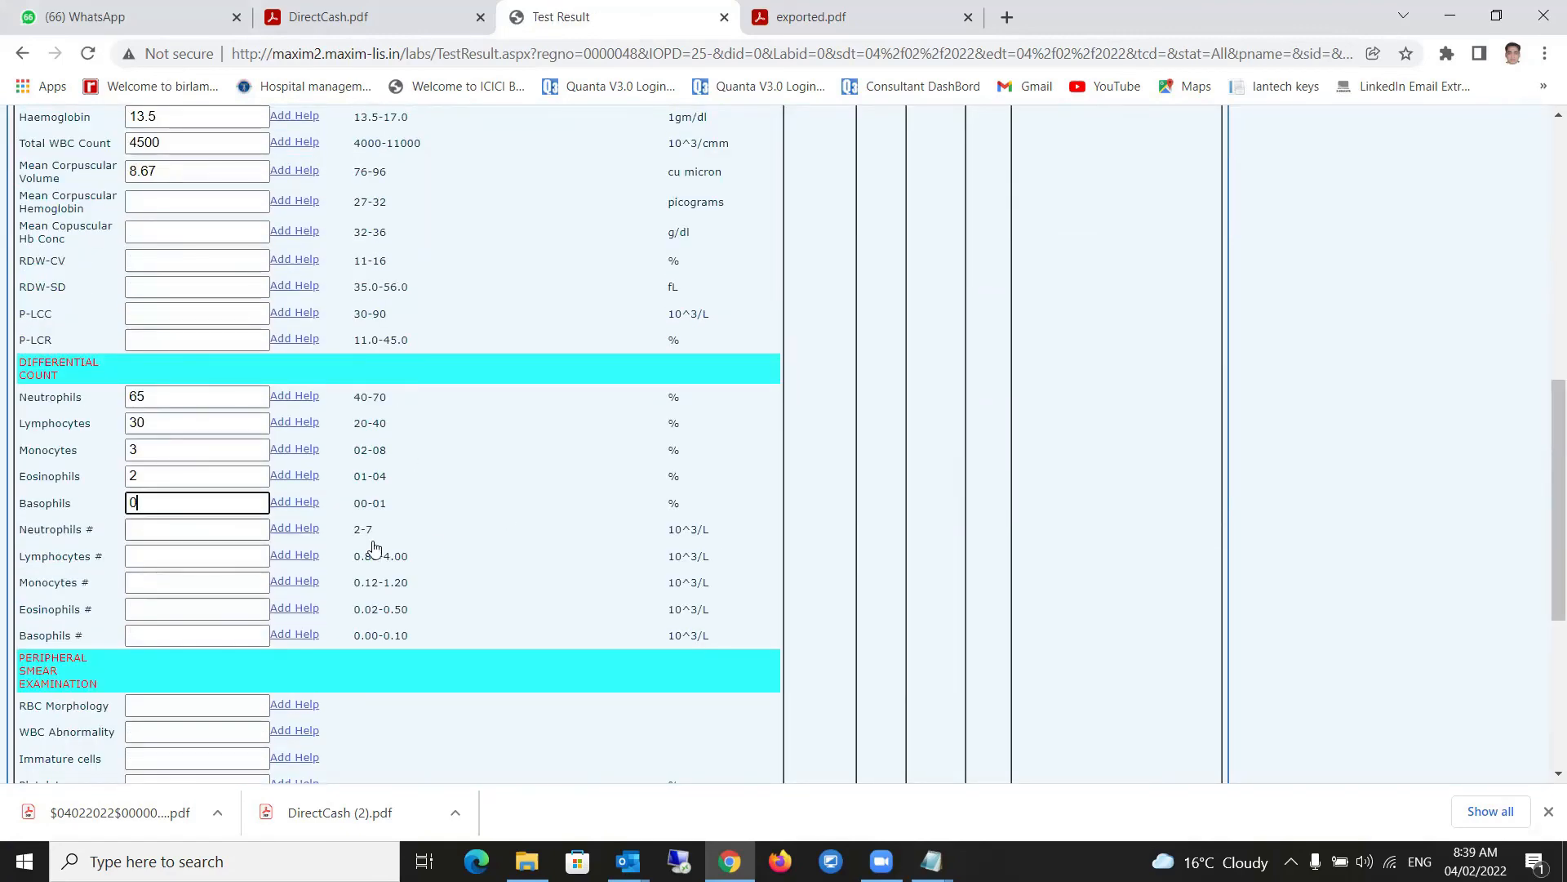
scroll(490, 559, down, 2)
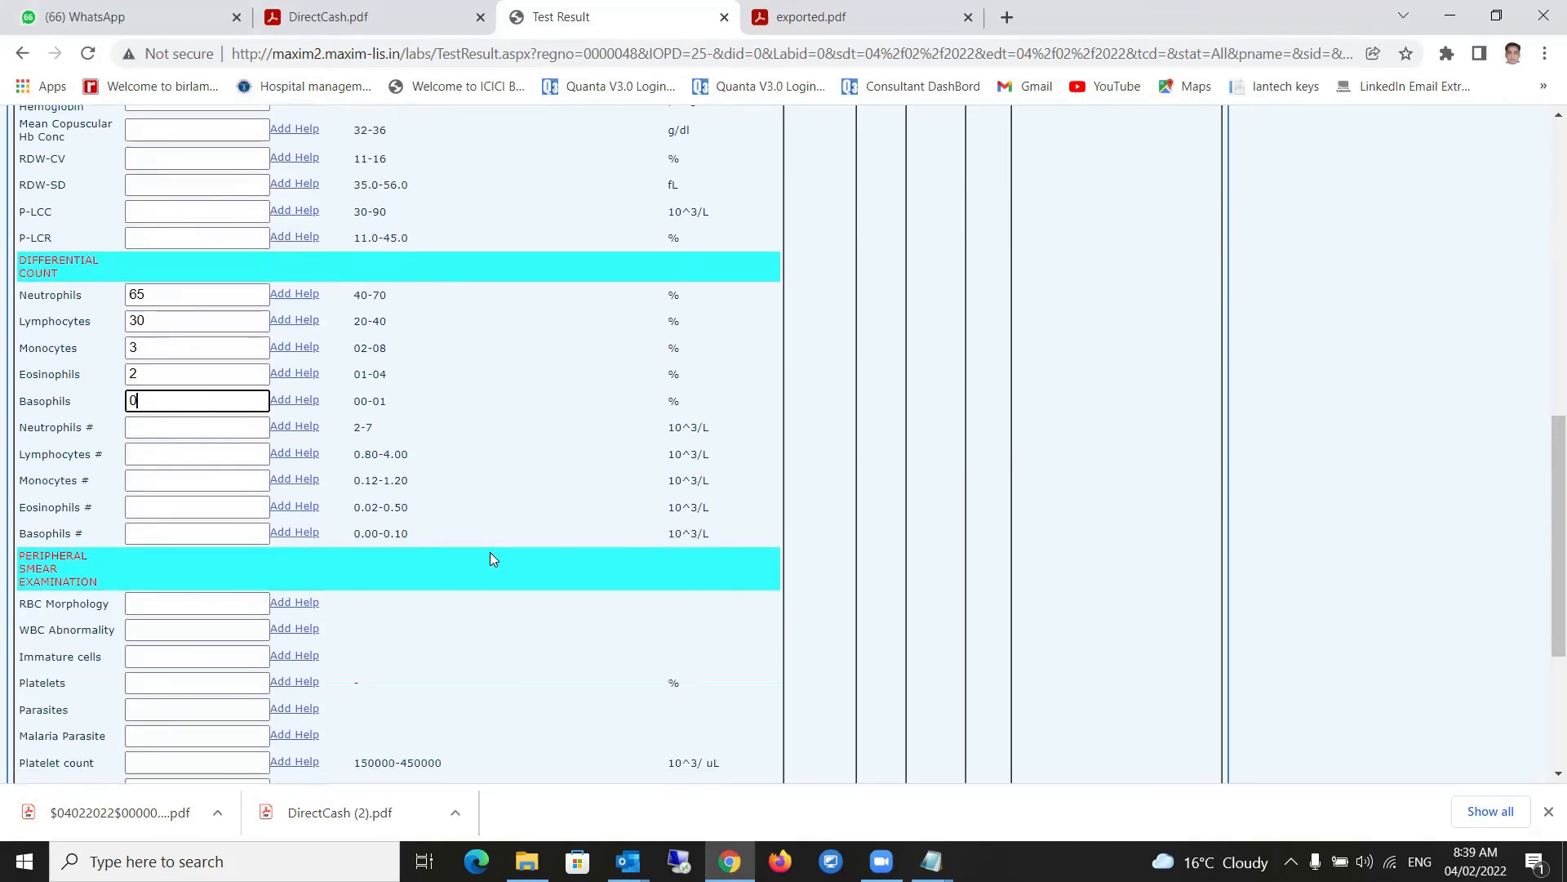
scroll(161, 451, down, 3)
click(163, 400)
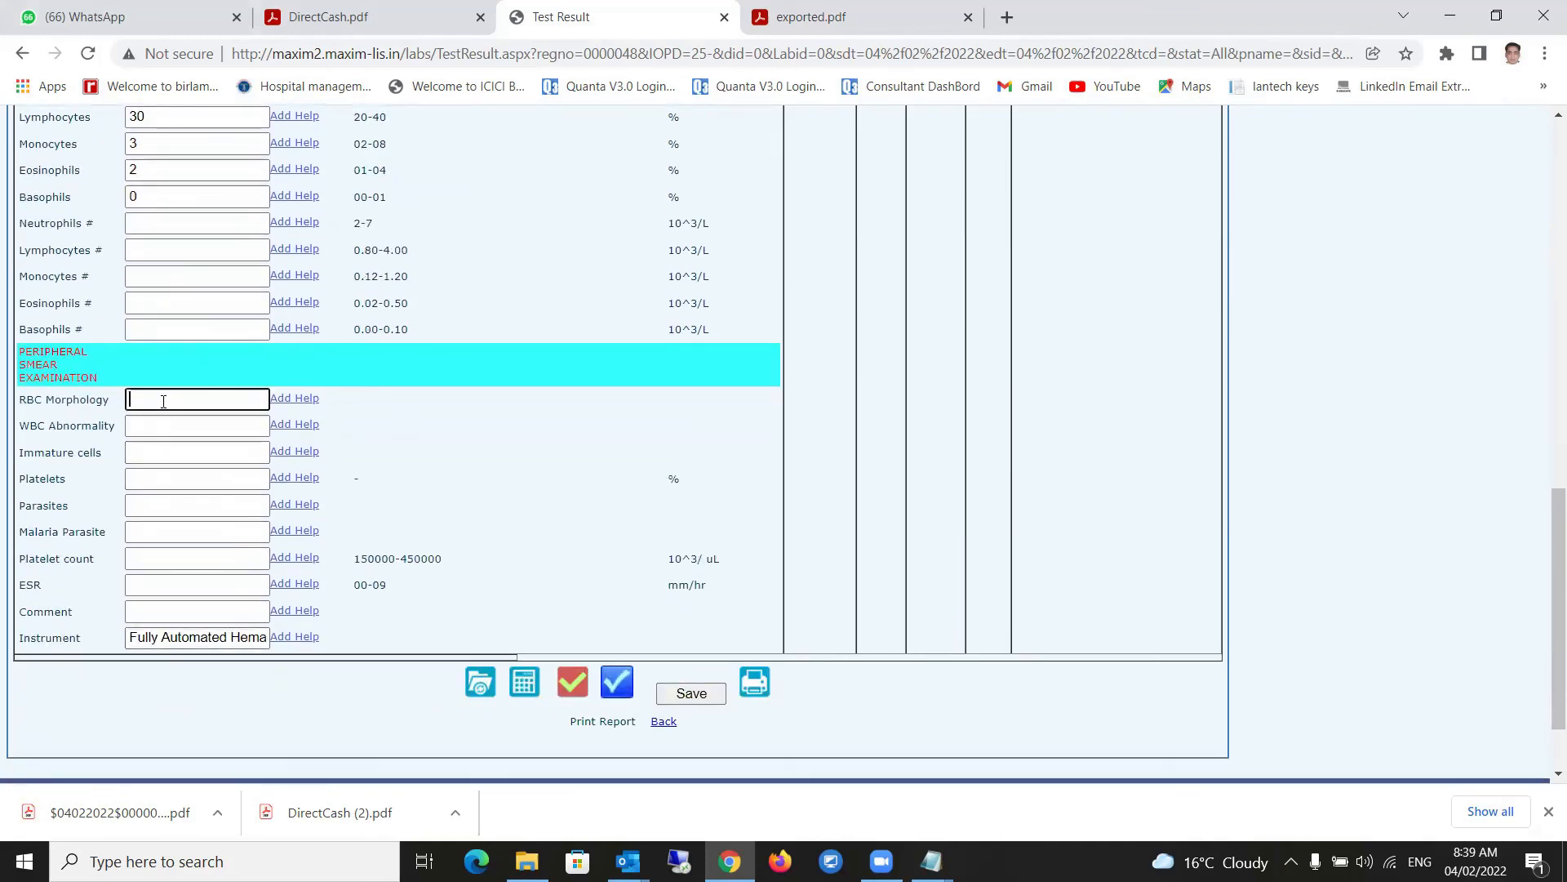
- Insert the saved remark 'normocytic normocromic picture of RBCs.' into RBC Morphology
click(292, 400)
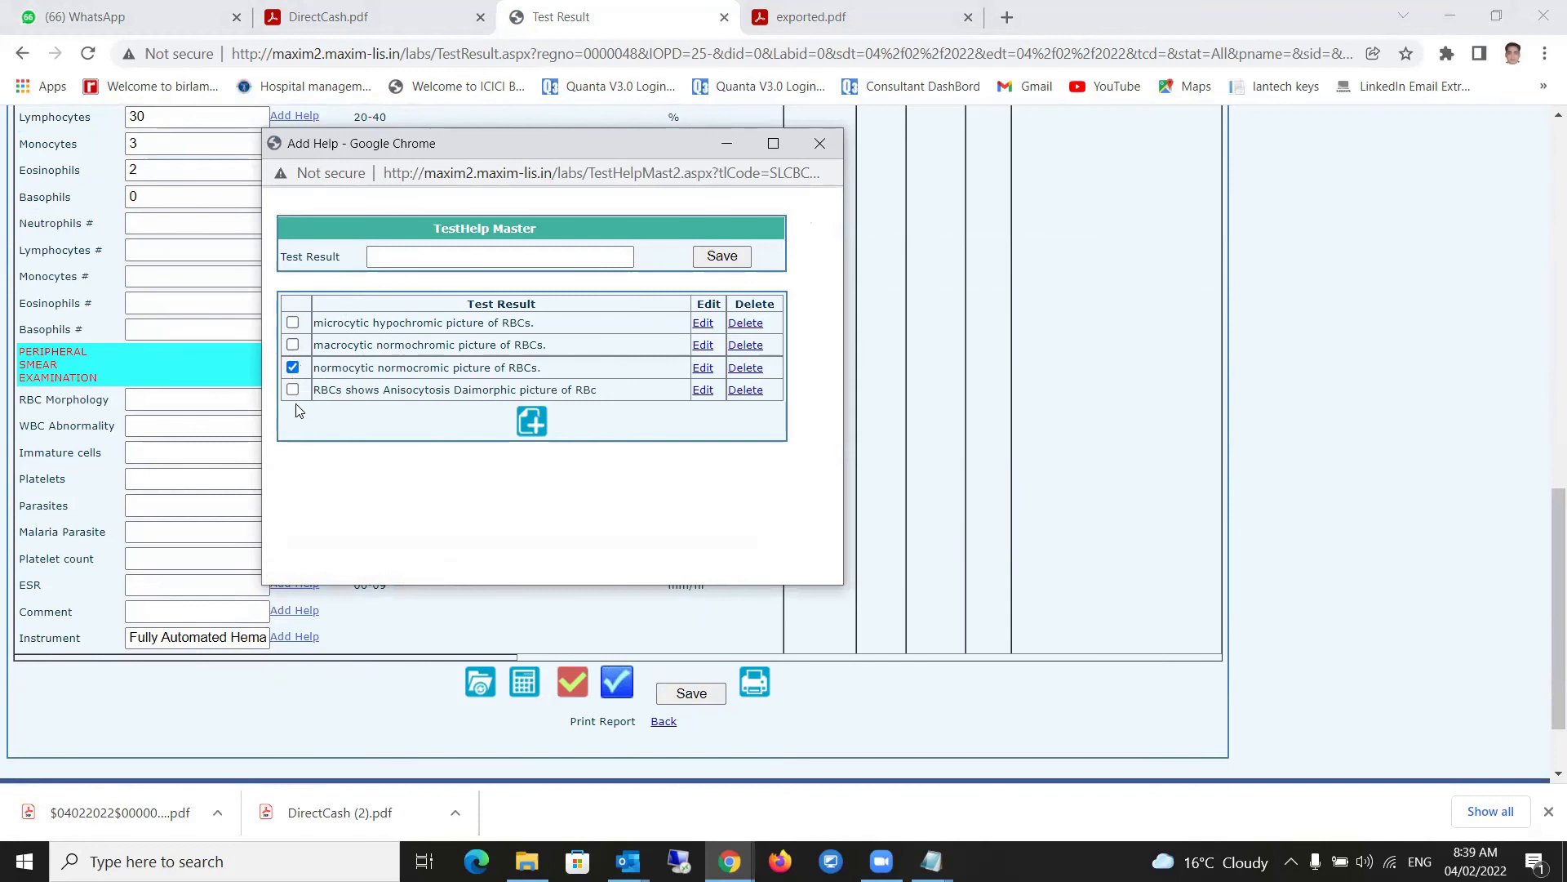
click(532, 422)
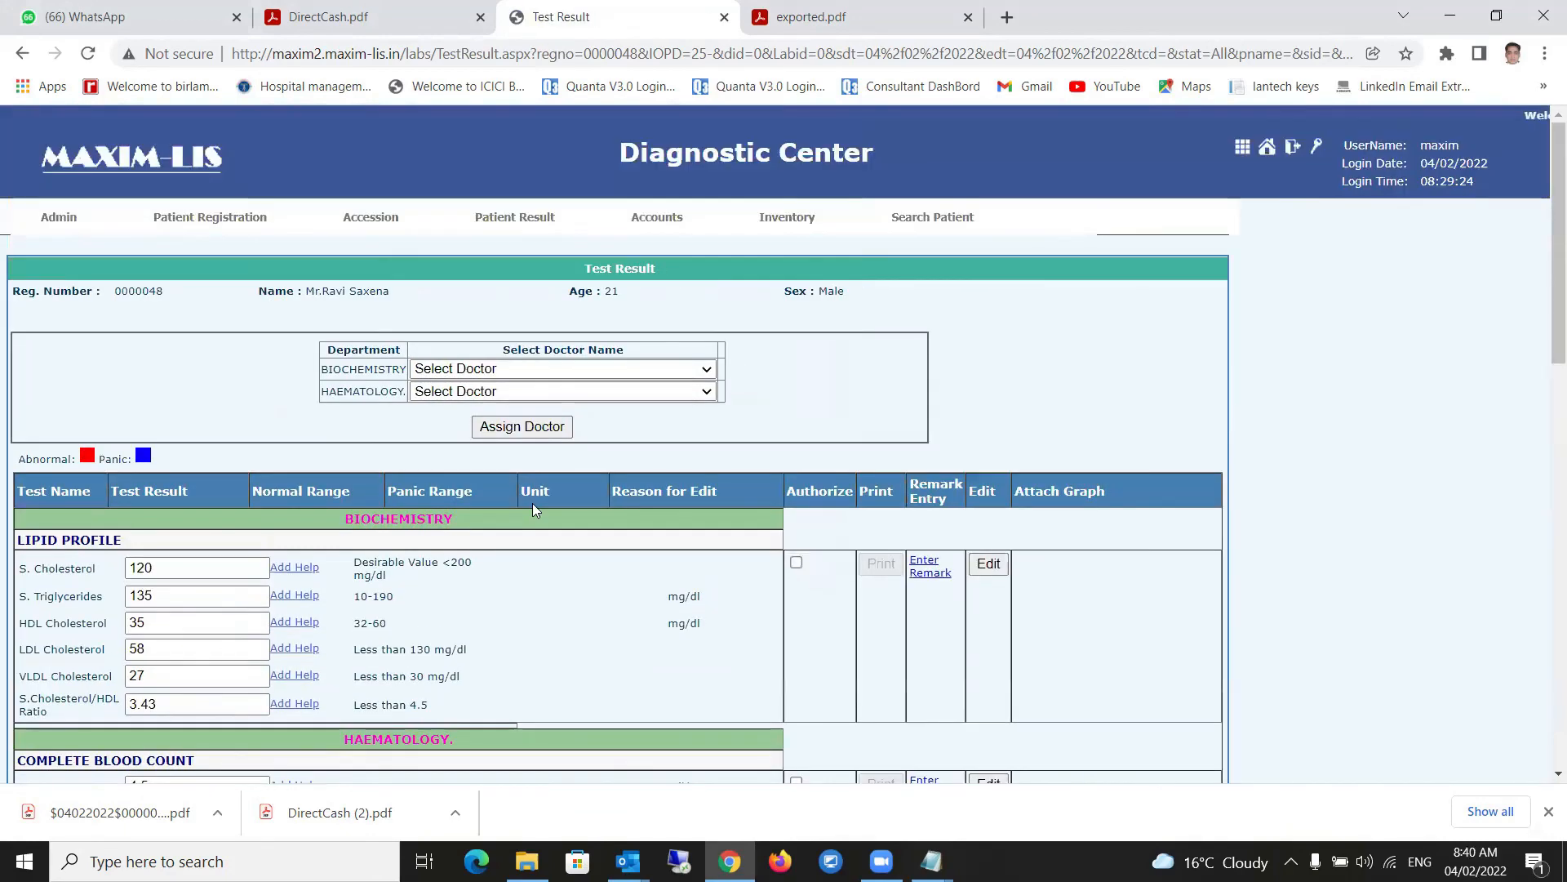
- Recalculate the blood count values and save the patient's results
scroll(532, 508, down, 10)
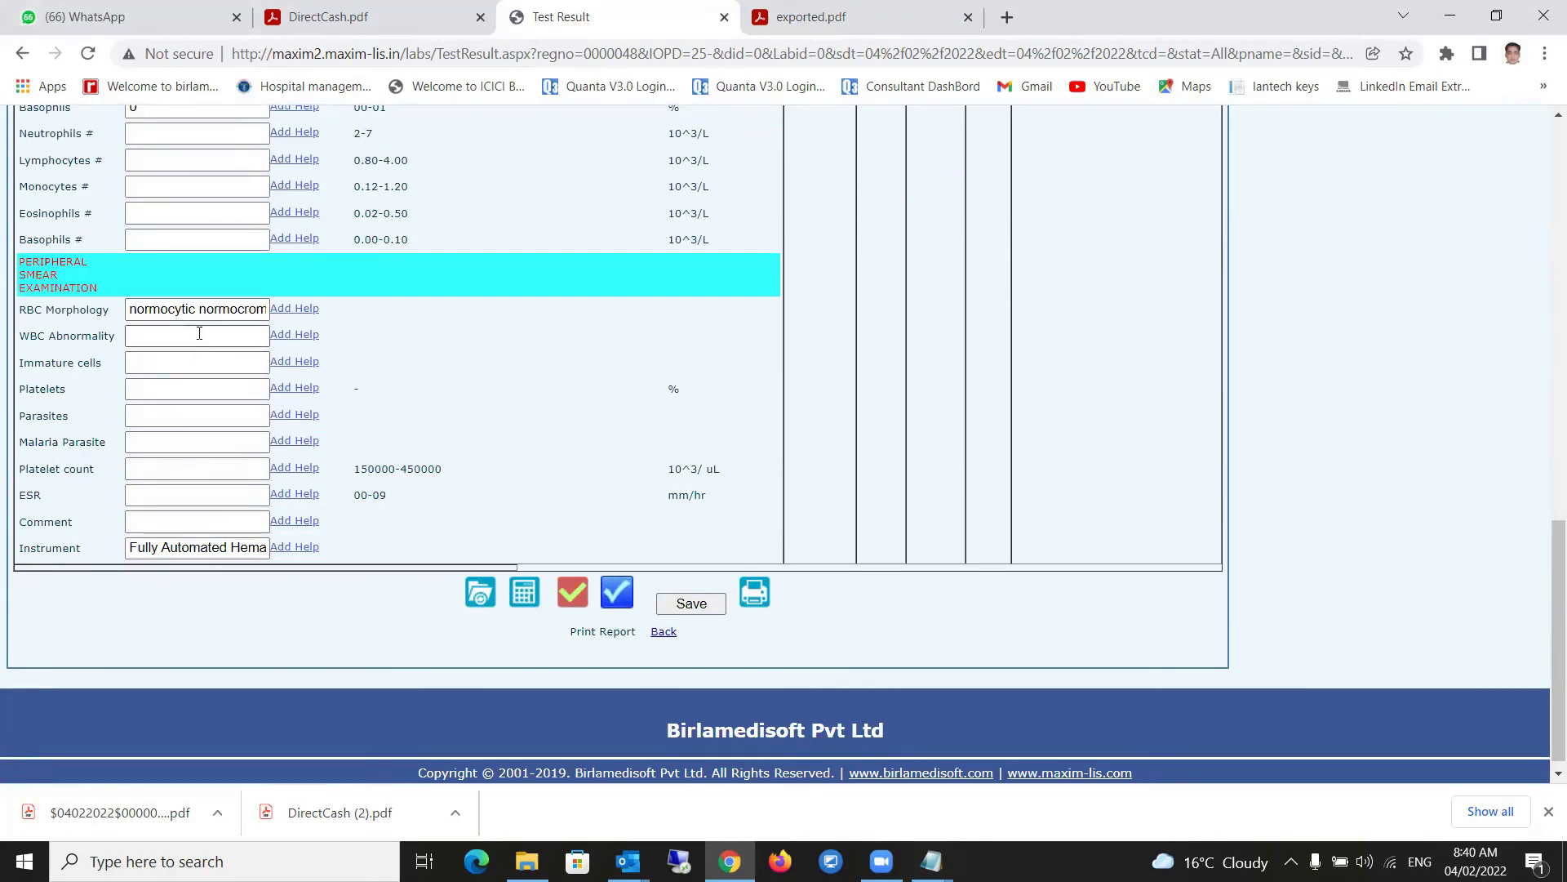
scroll(196, 472, up, 4)
scroll(199, 462, down, 4)
click(525, 579)
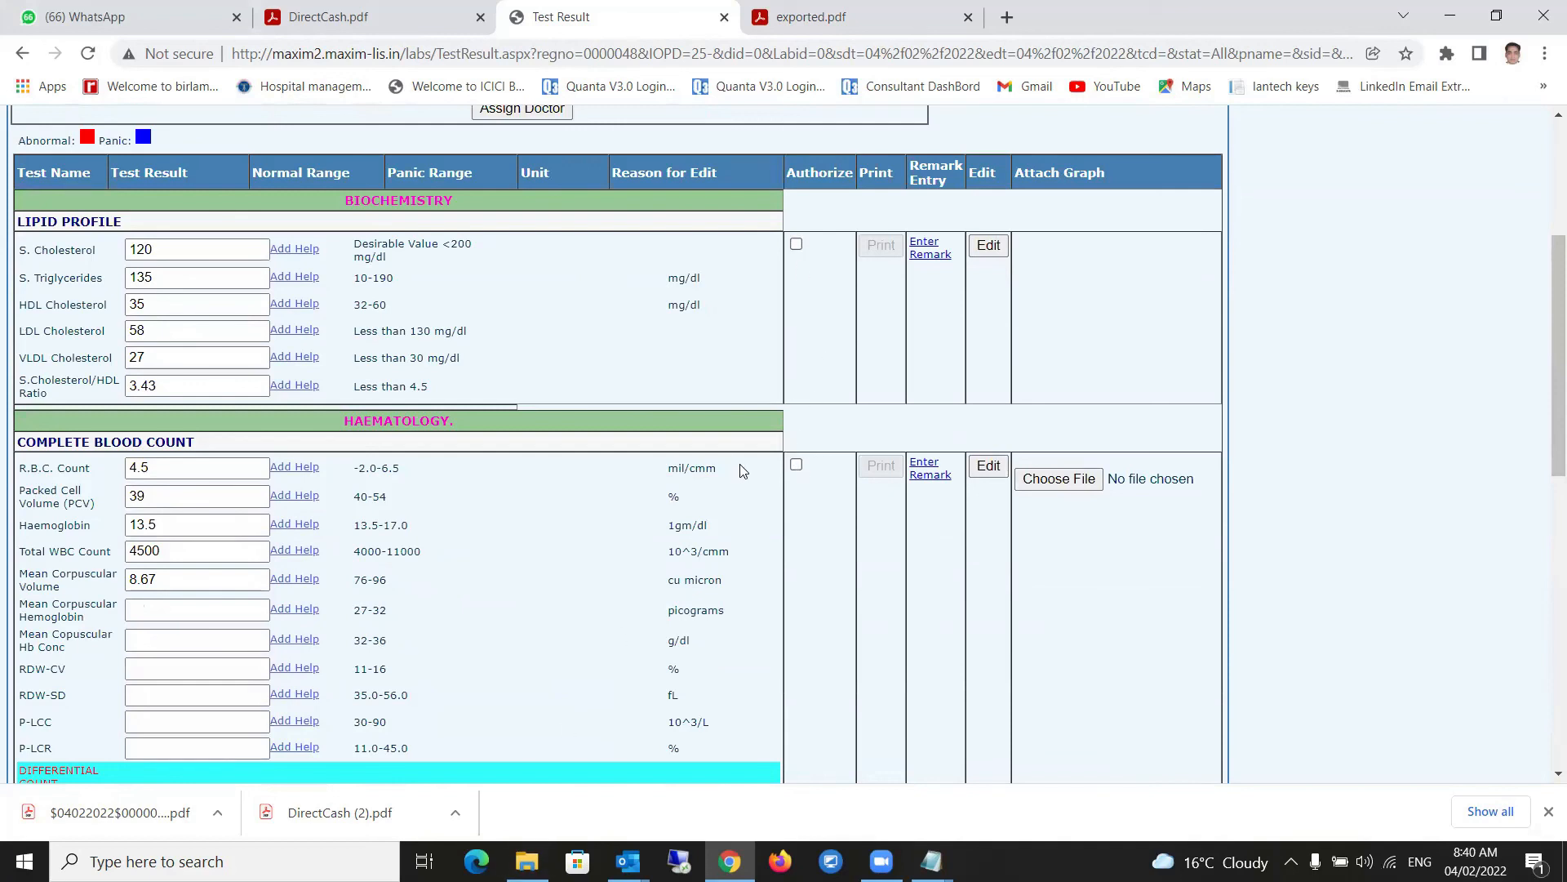
scroll(742, 471, down, 1)
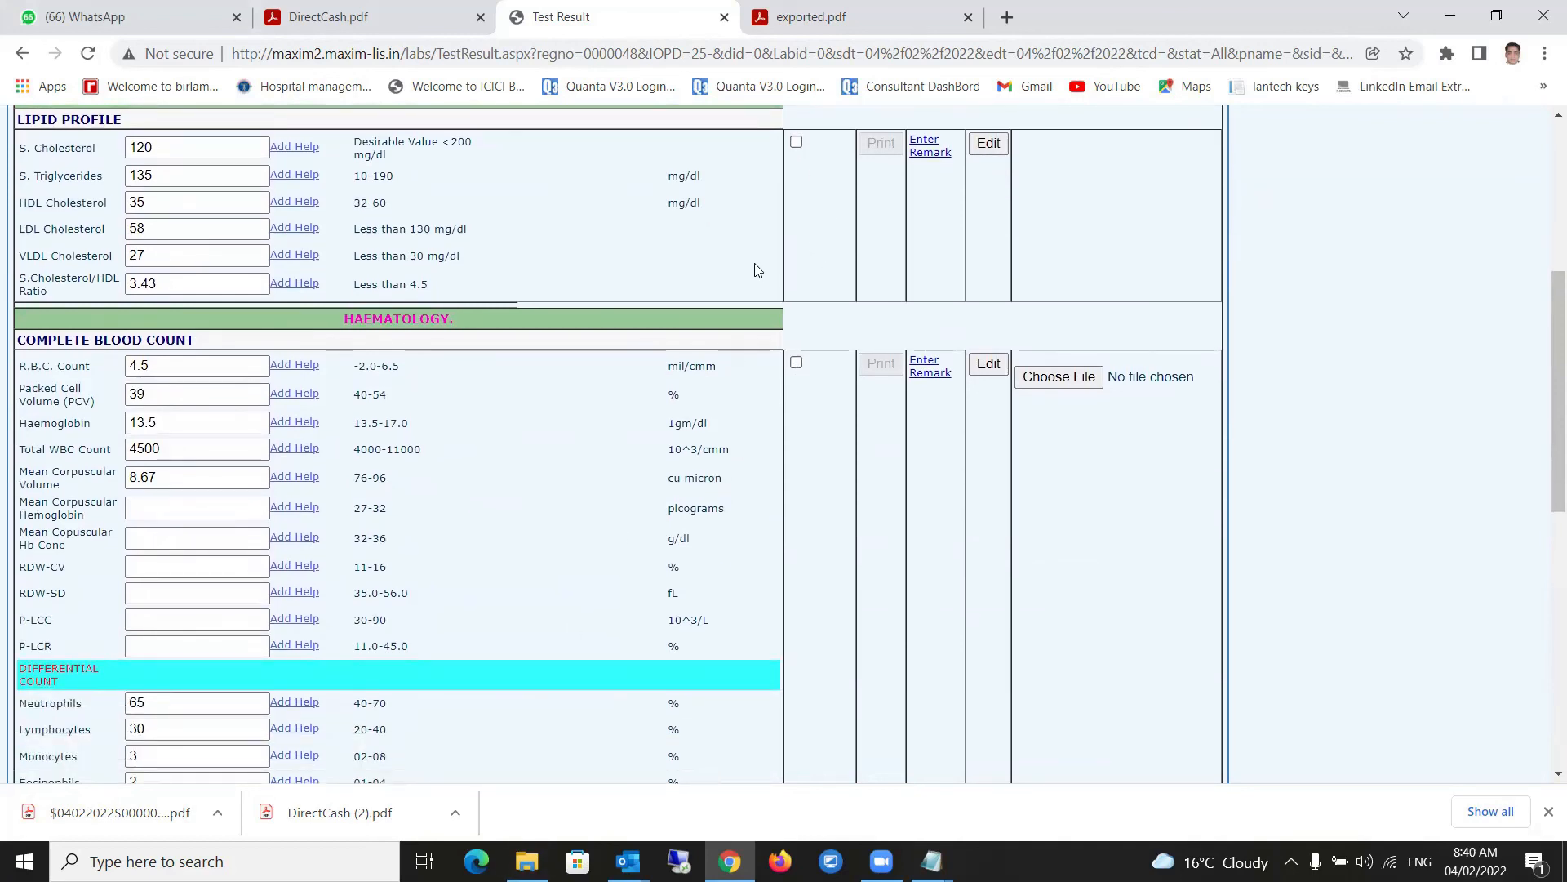
scroll(708, 260, up, 3)
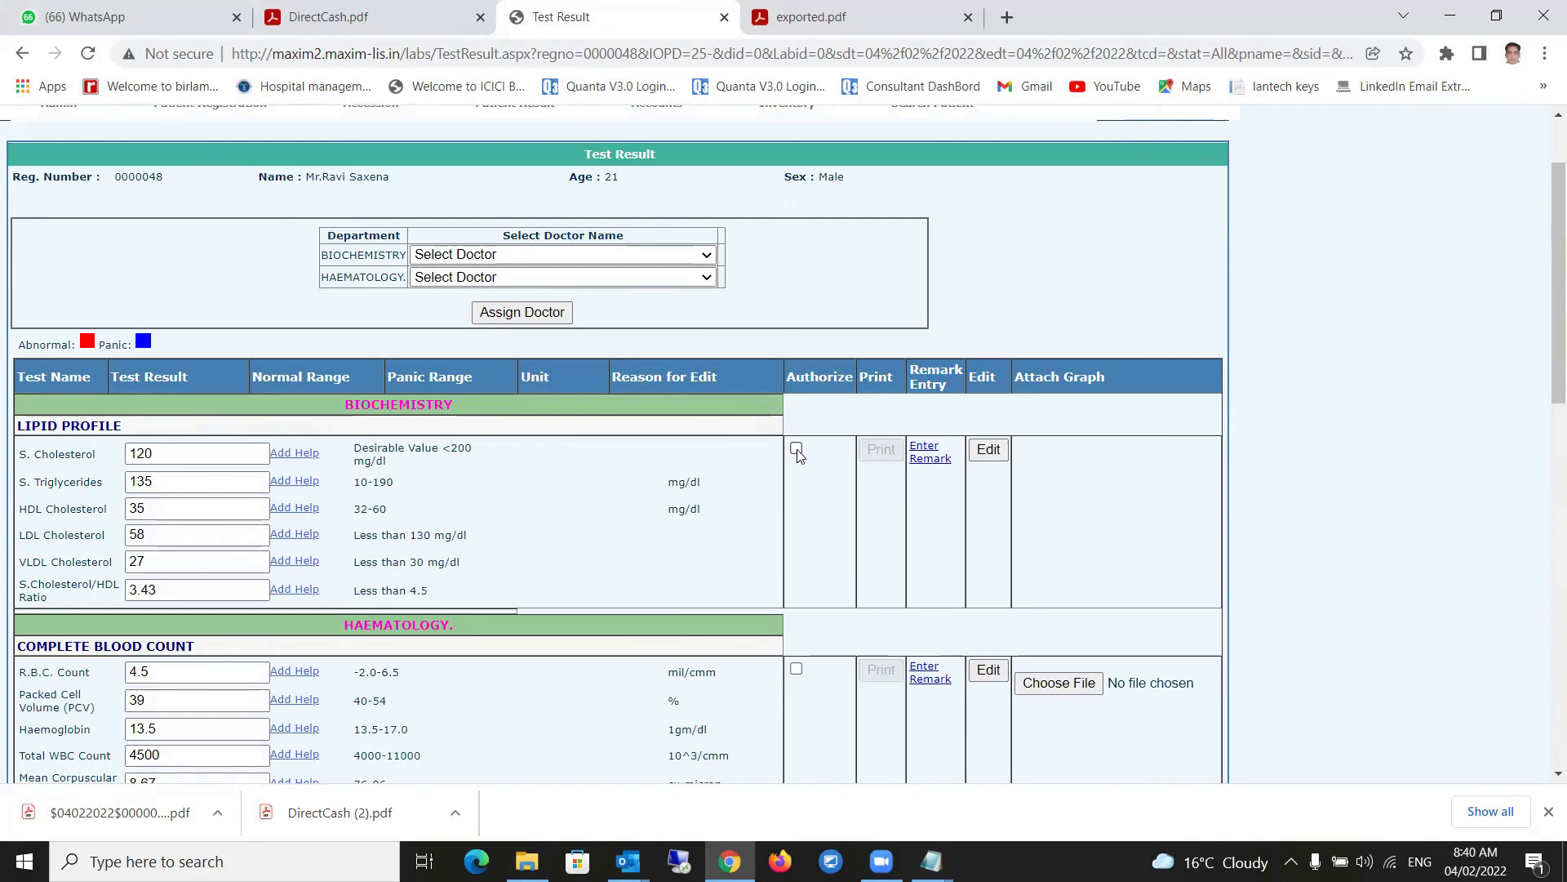
scroll(800, 481, down, 1)
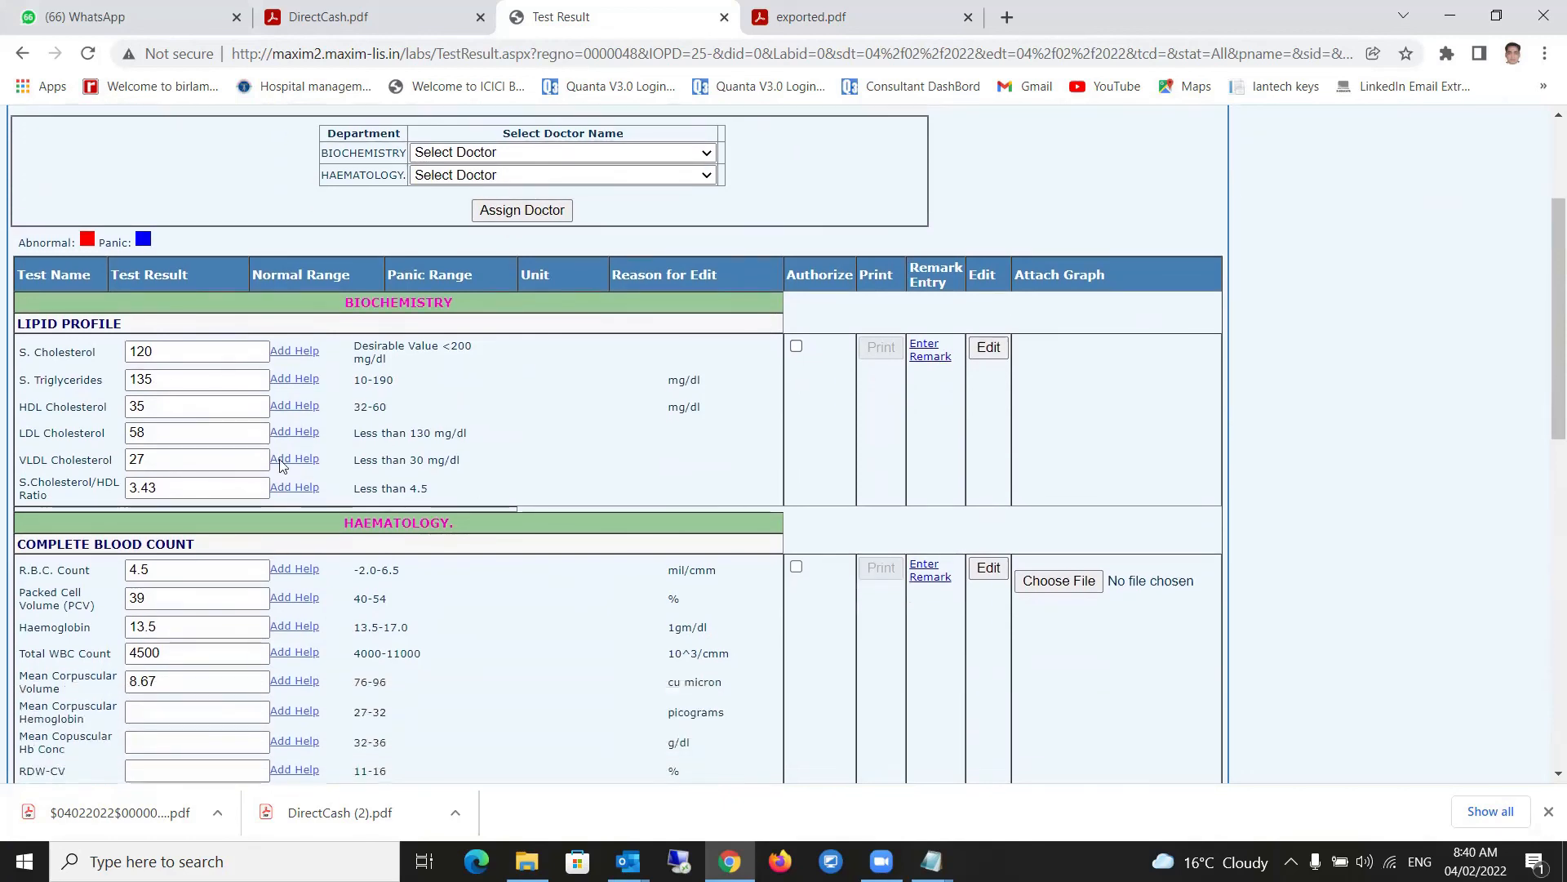
scroll(459, 418, down, 4)
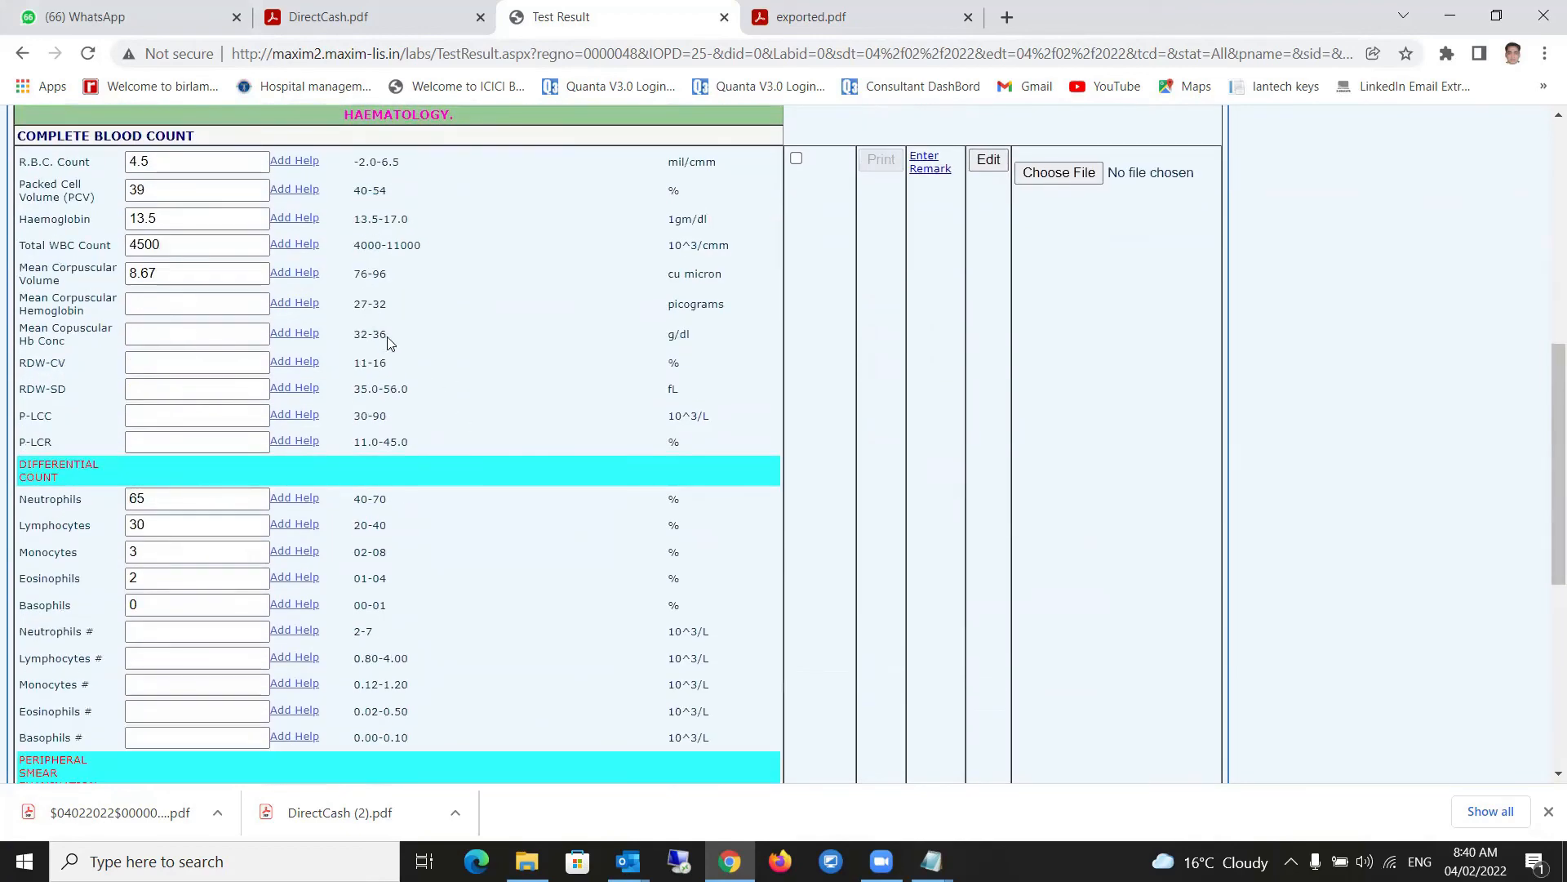
scroll(427, 339, down, 6)
click(691, 592)
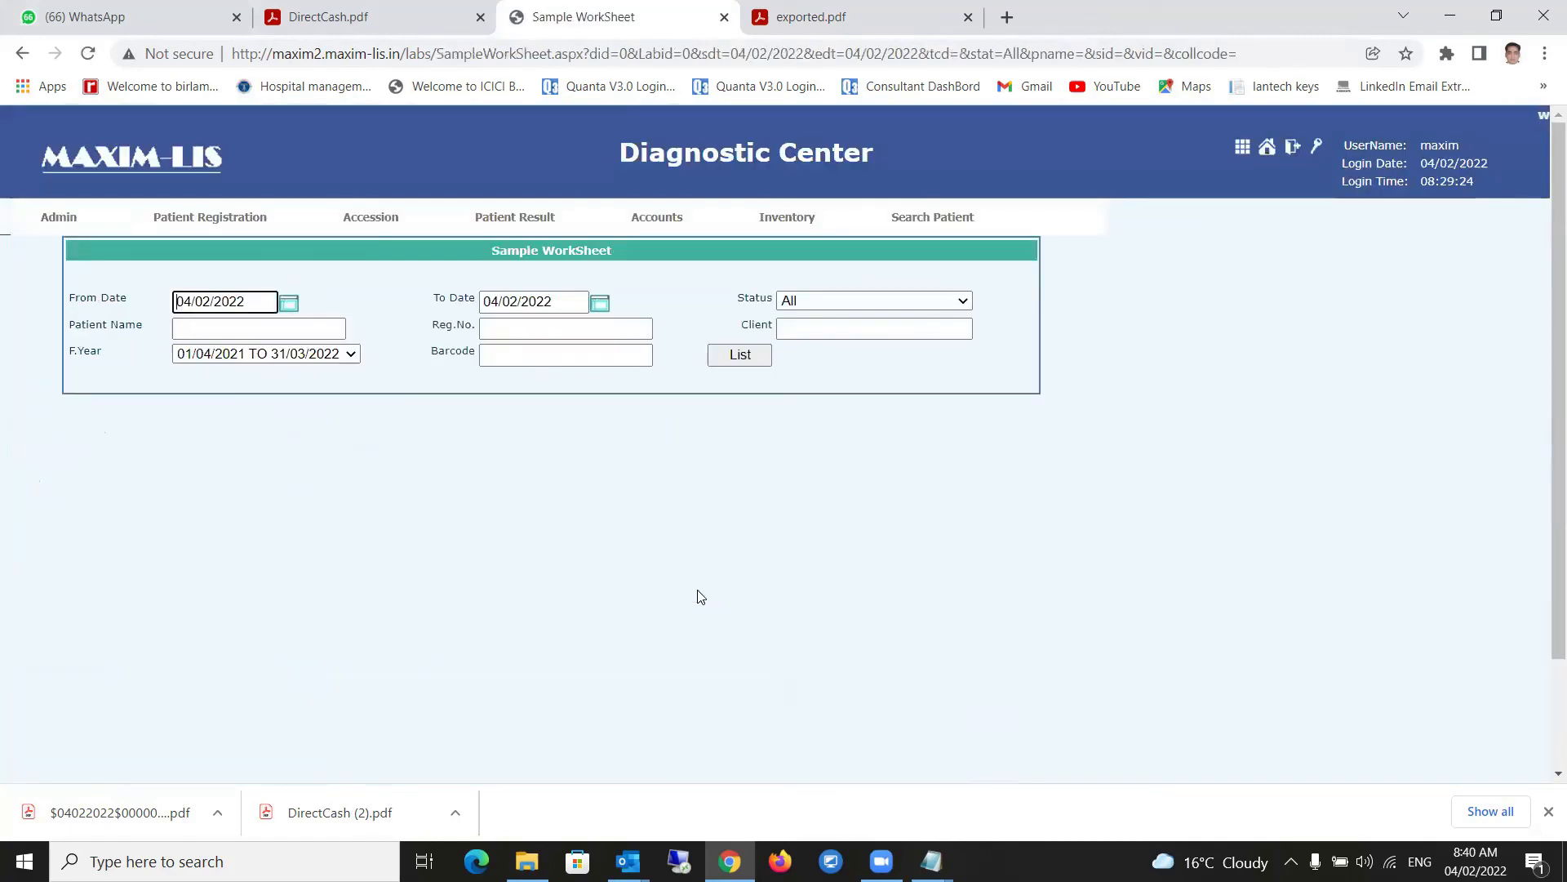
- Refresh the Sample WorkSheet, confirm the sample shows Tested, and reopen its results
click(738, 358)
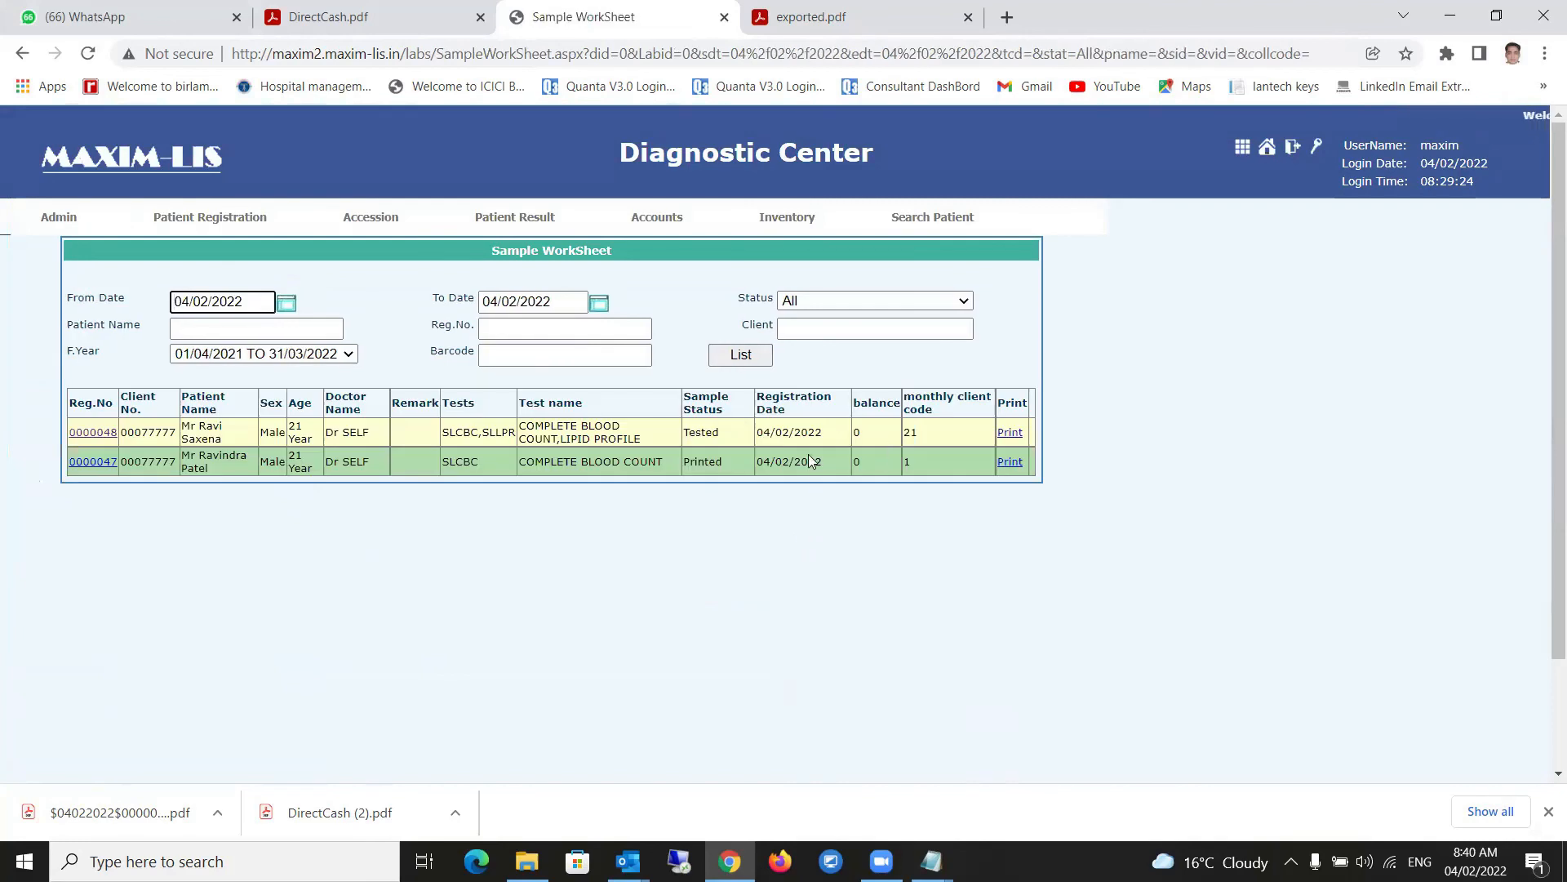
drag(727, 433, 679, 438)
click(852, 555)
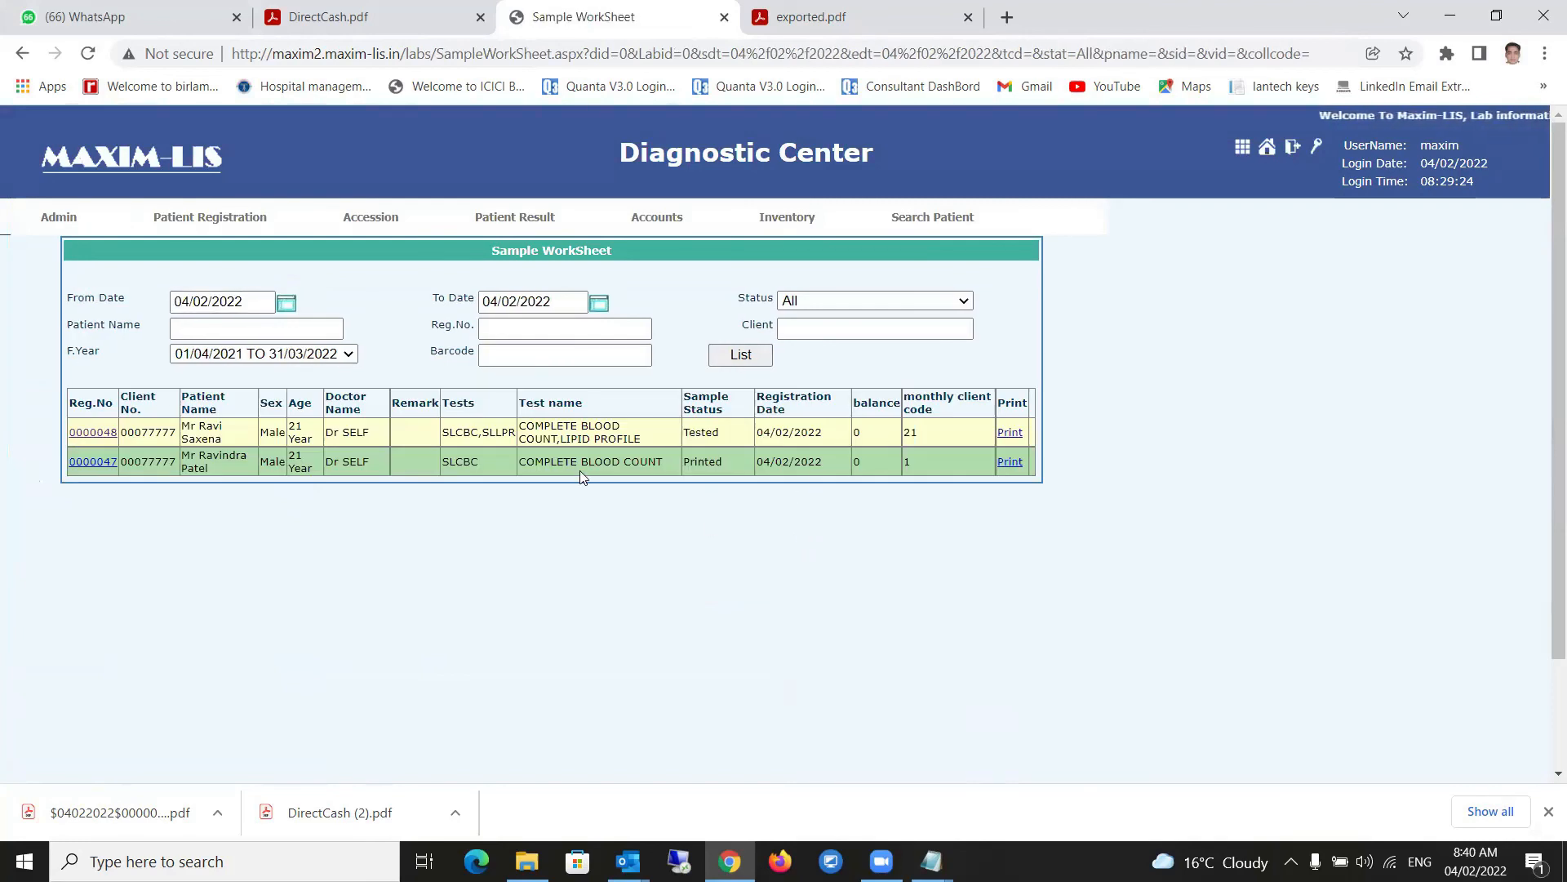
click(94, 435)
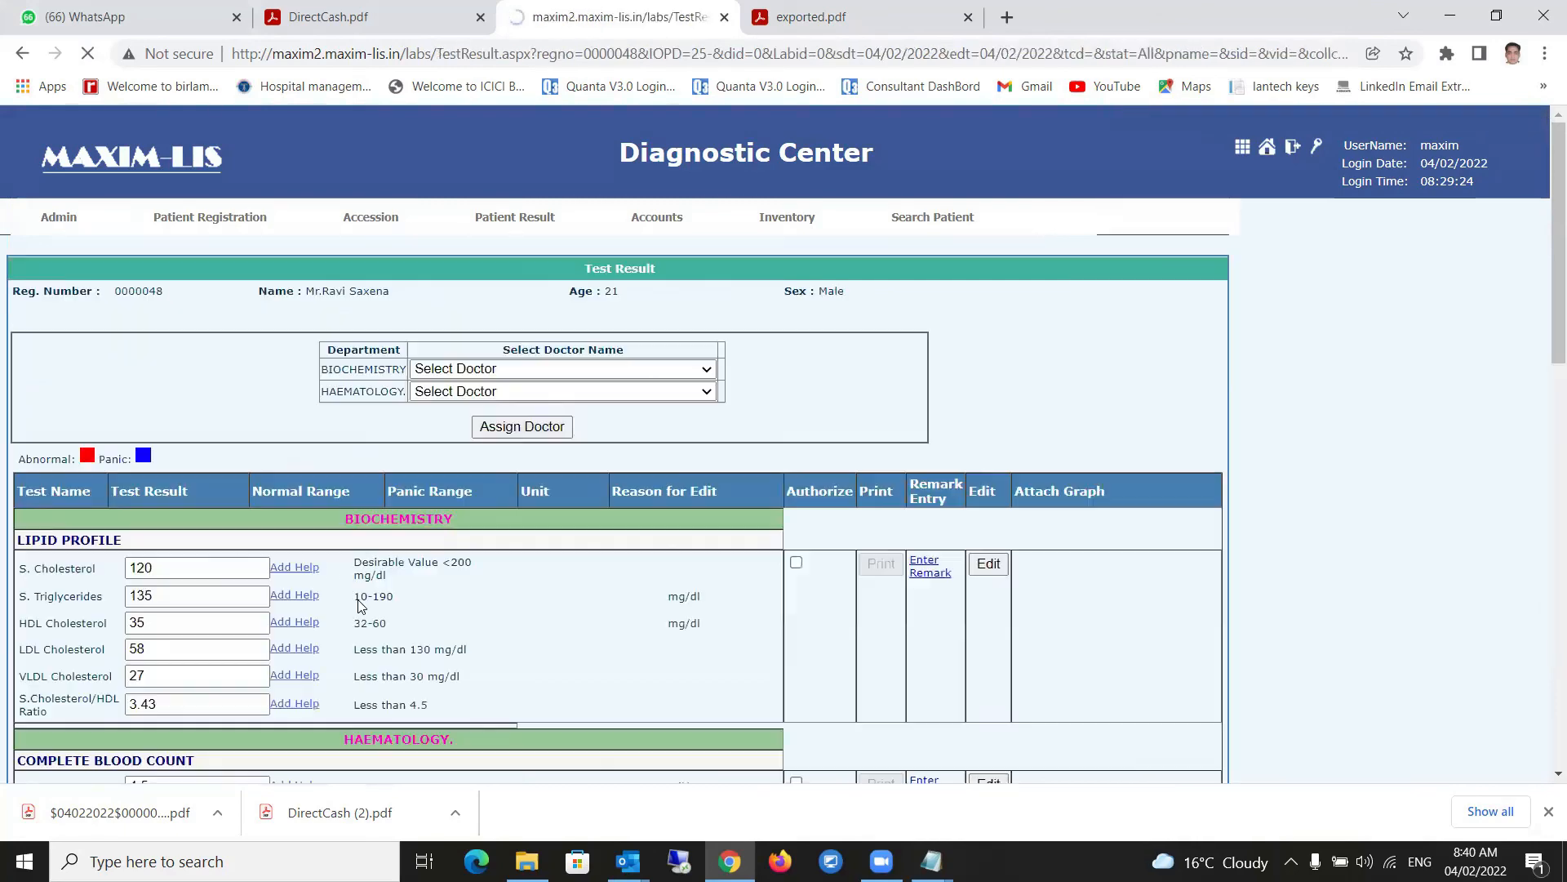
- Tick Authorize for both Lipid Profile and Complete Blood Count and save the results
scroll(245, 653, down, 2)
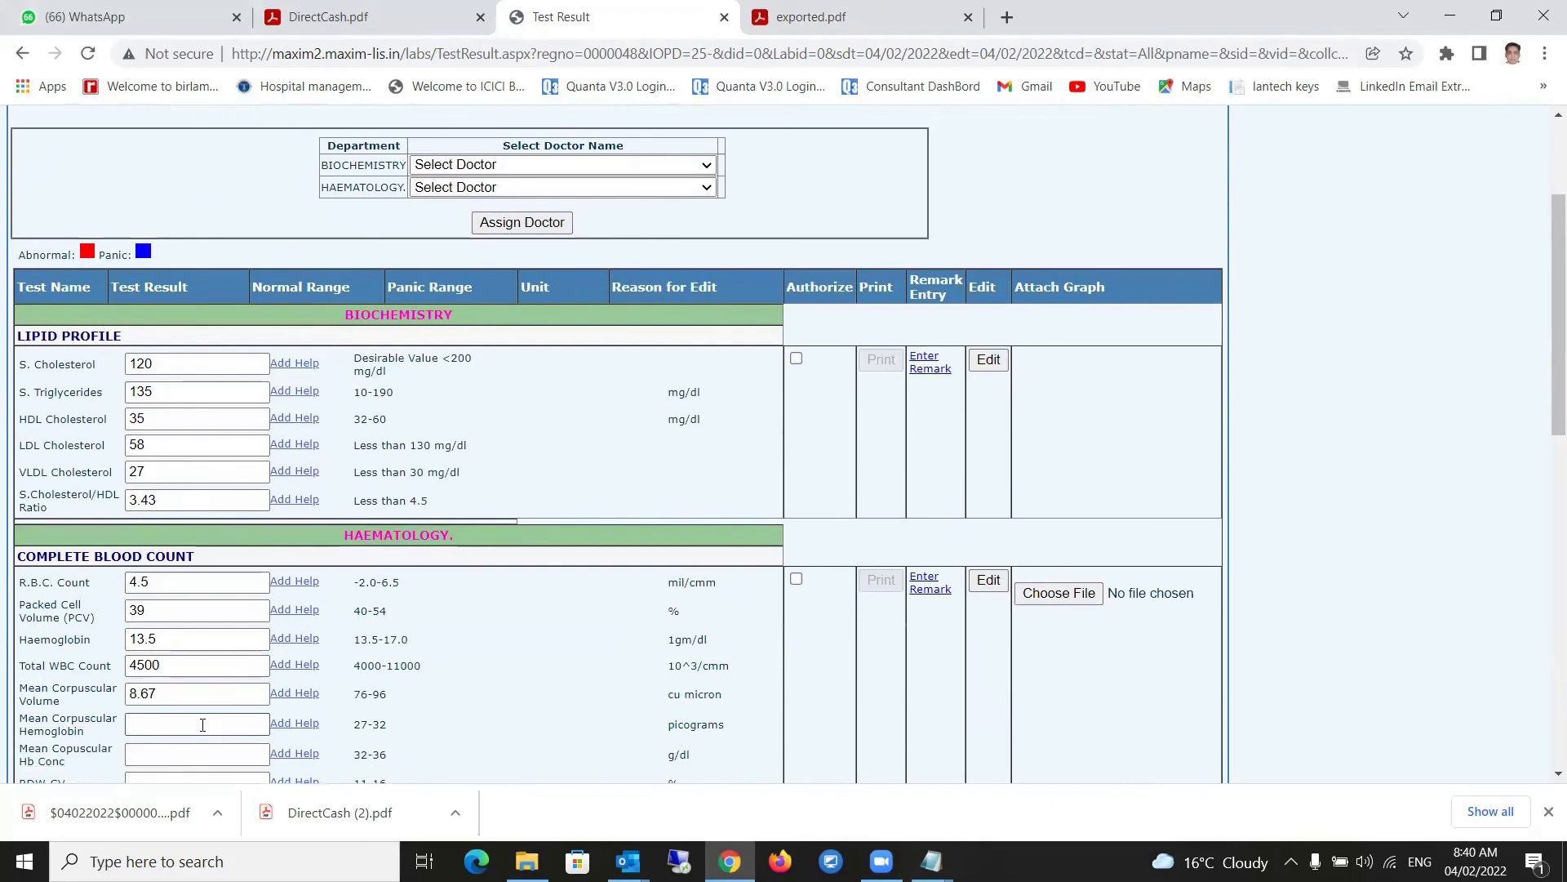
scroll(207, 713, down, 1)
scroll(207, 712, down, 1)
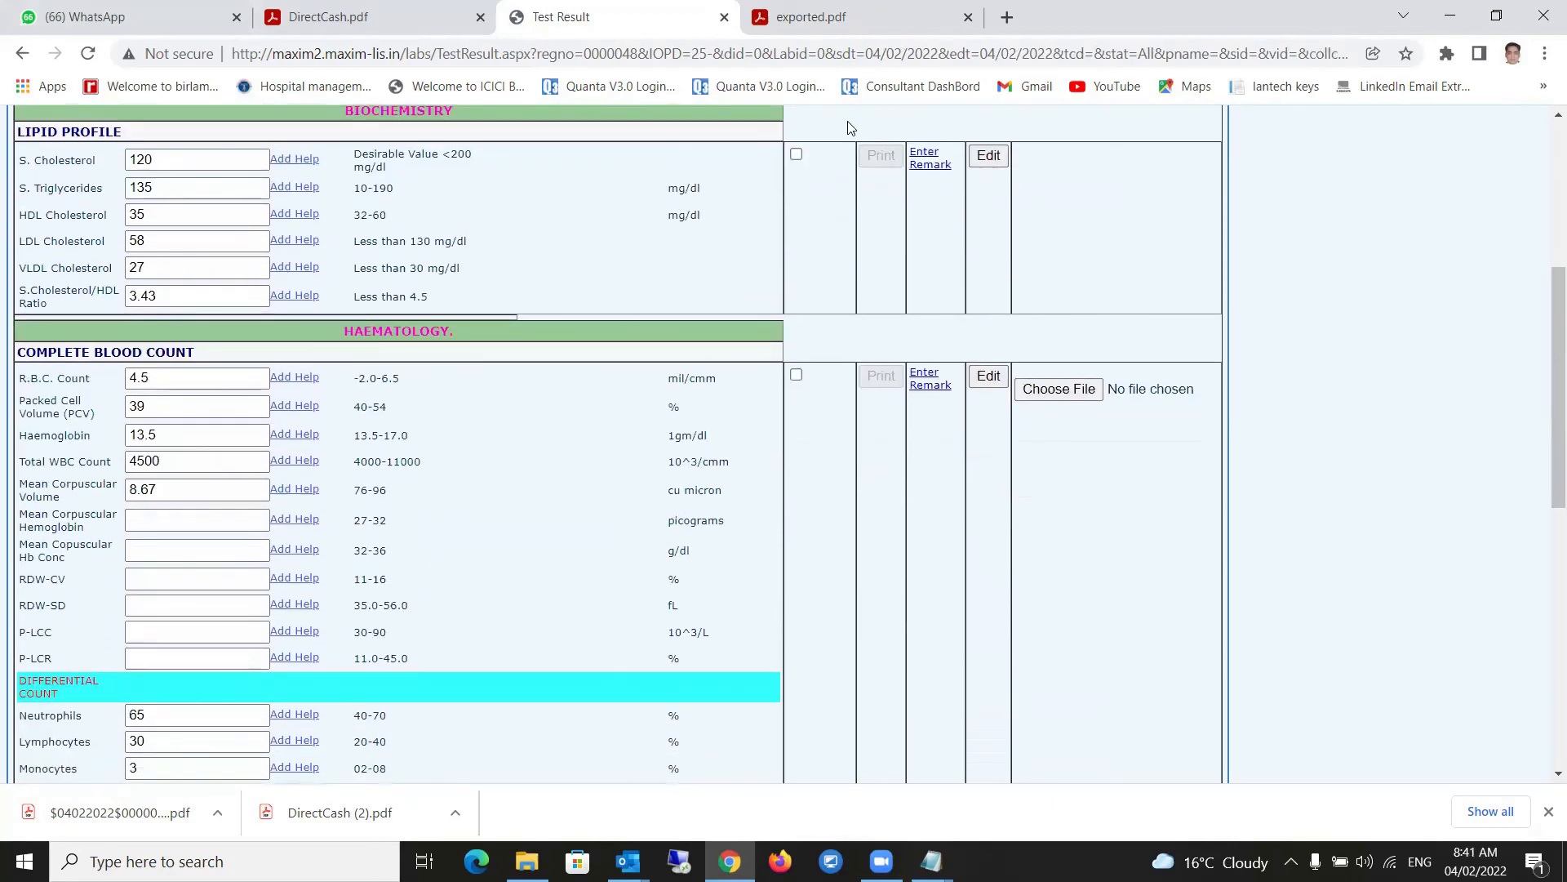
click(796, 154)
click(796, 375)
scroll(801, 731, down, 7)
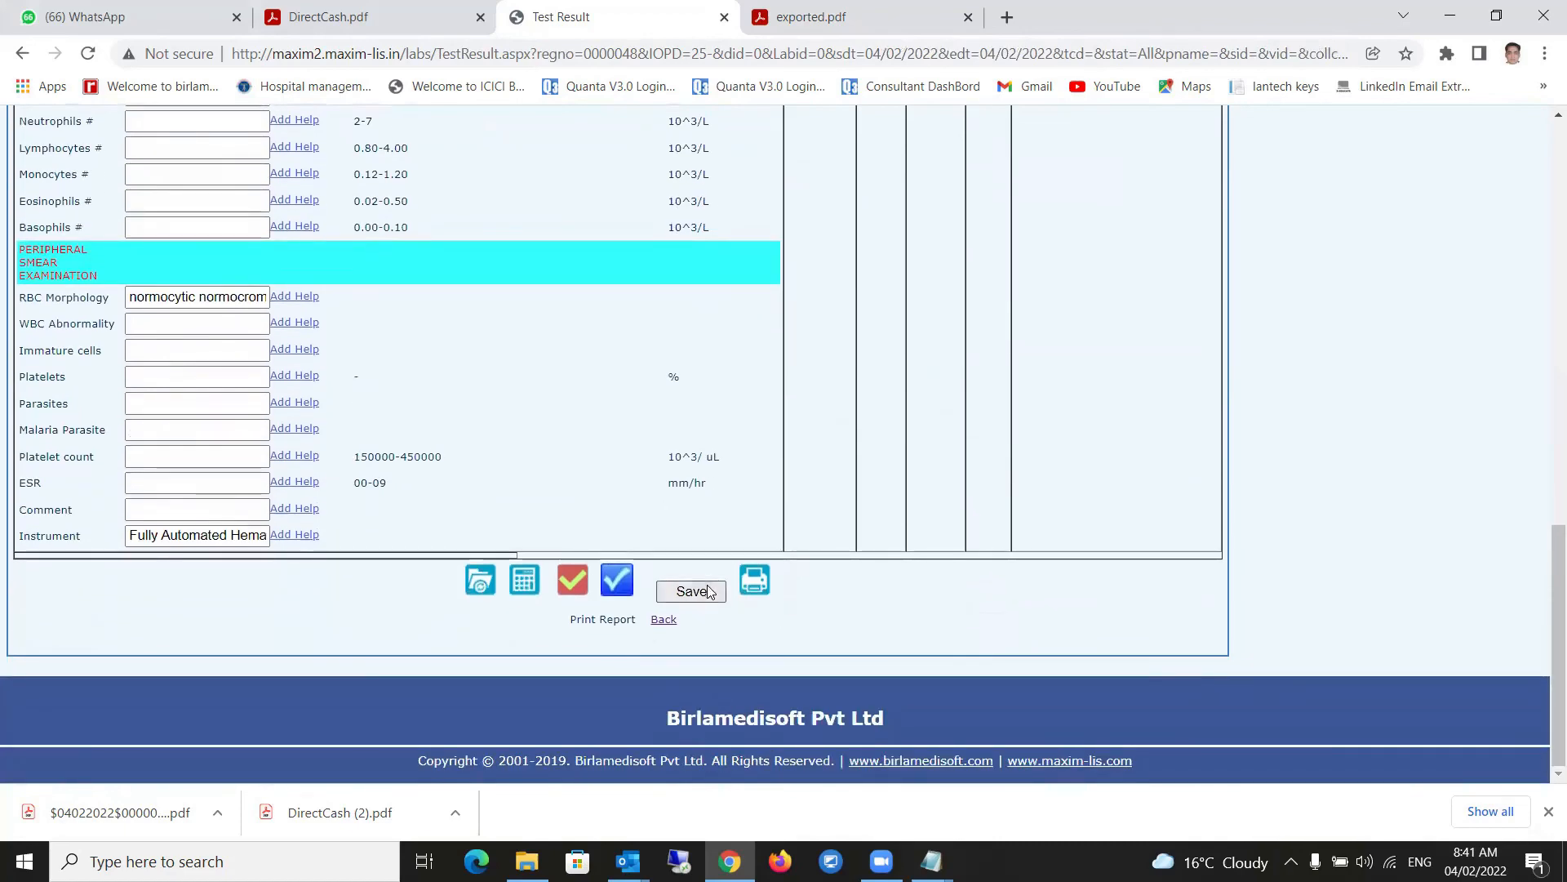
click(690, 592)
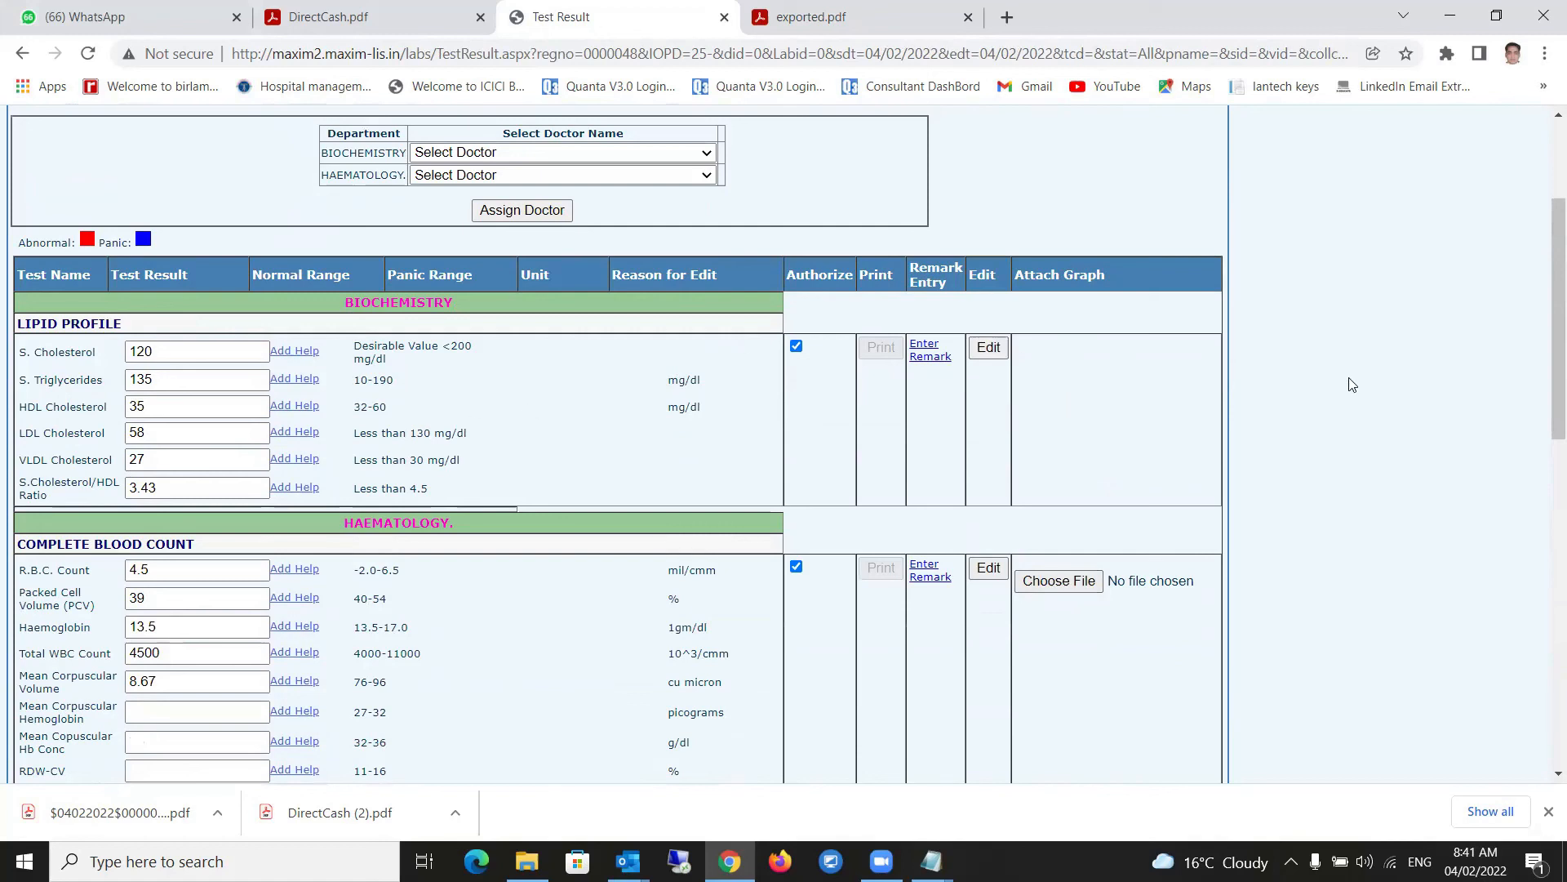
scroll(1078, 604, down, 4)
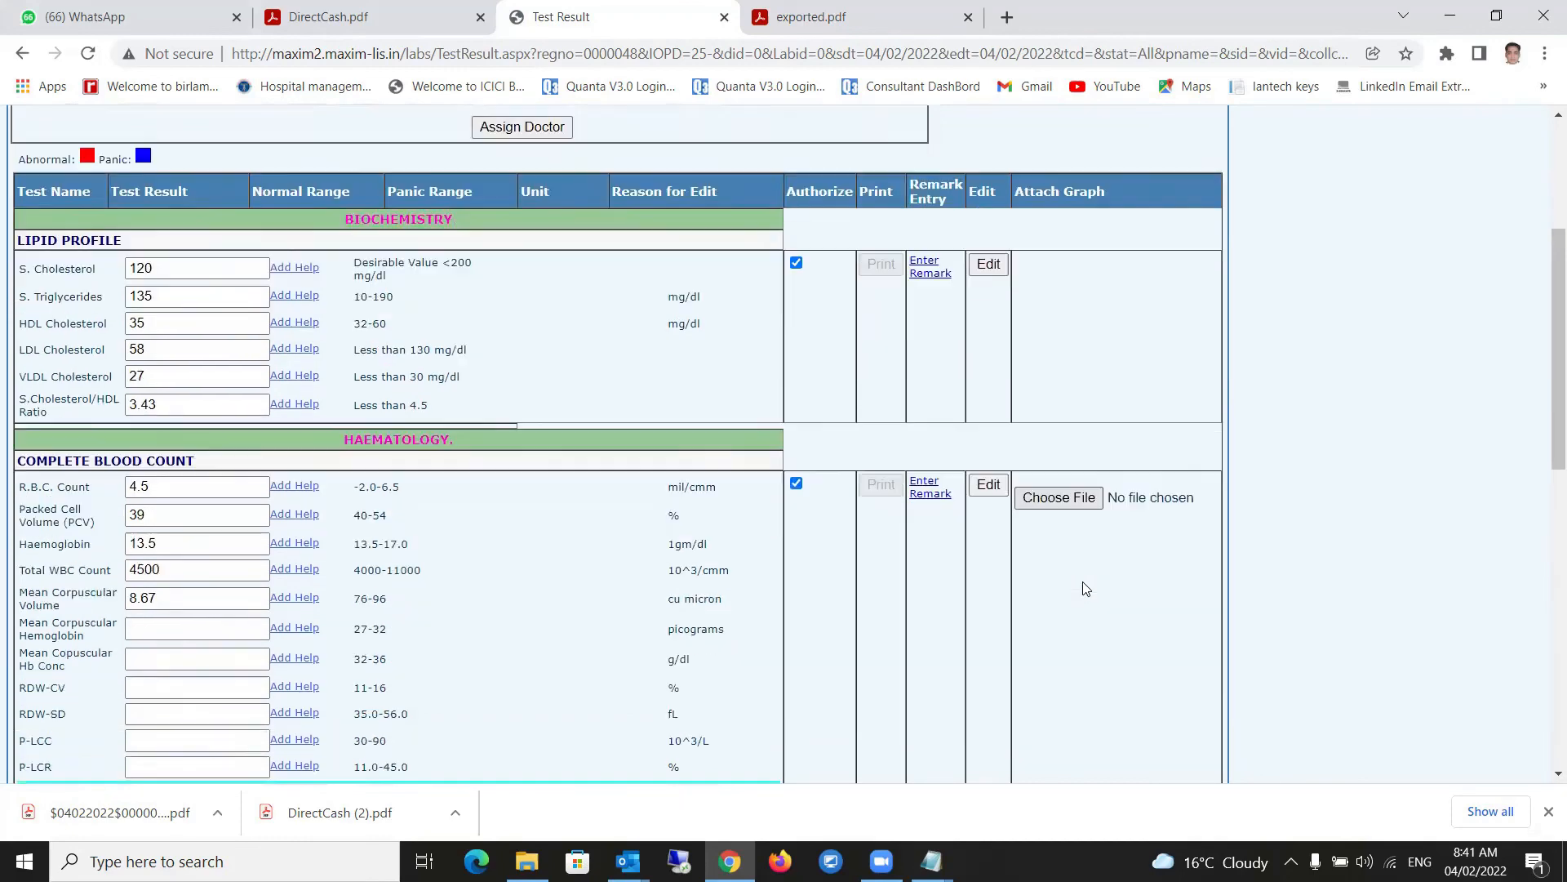
scroll(1110, 552, down, 8)
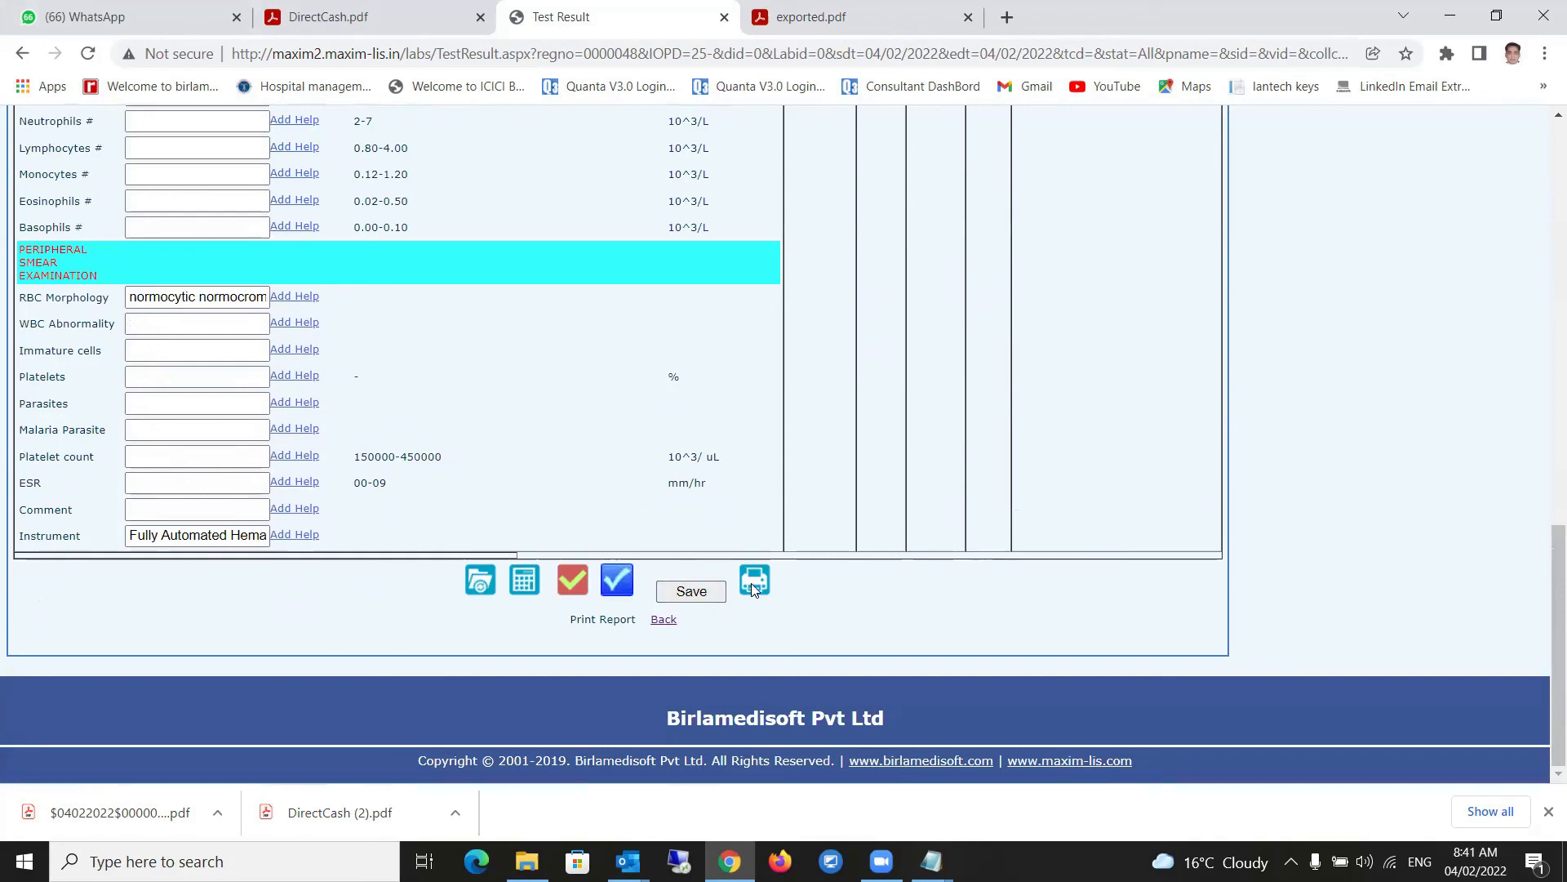
click(665, 590)
scroll(1045, 540, up, 7)
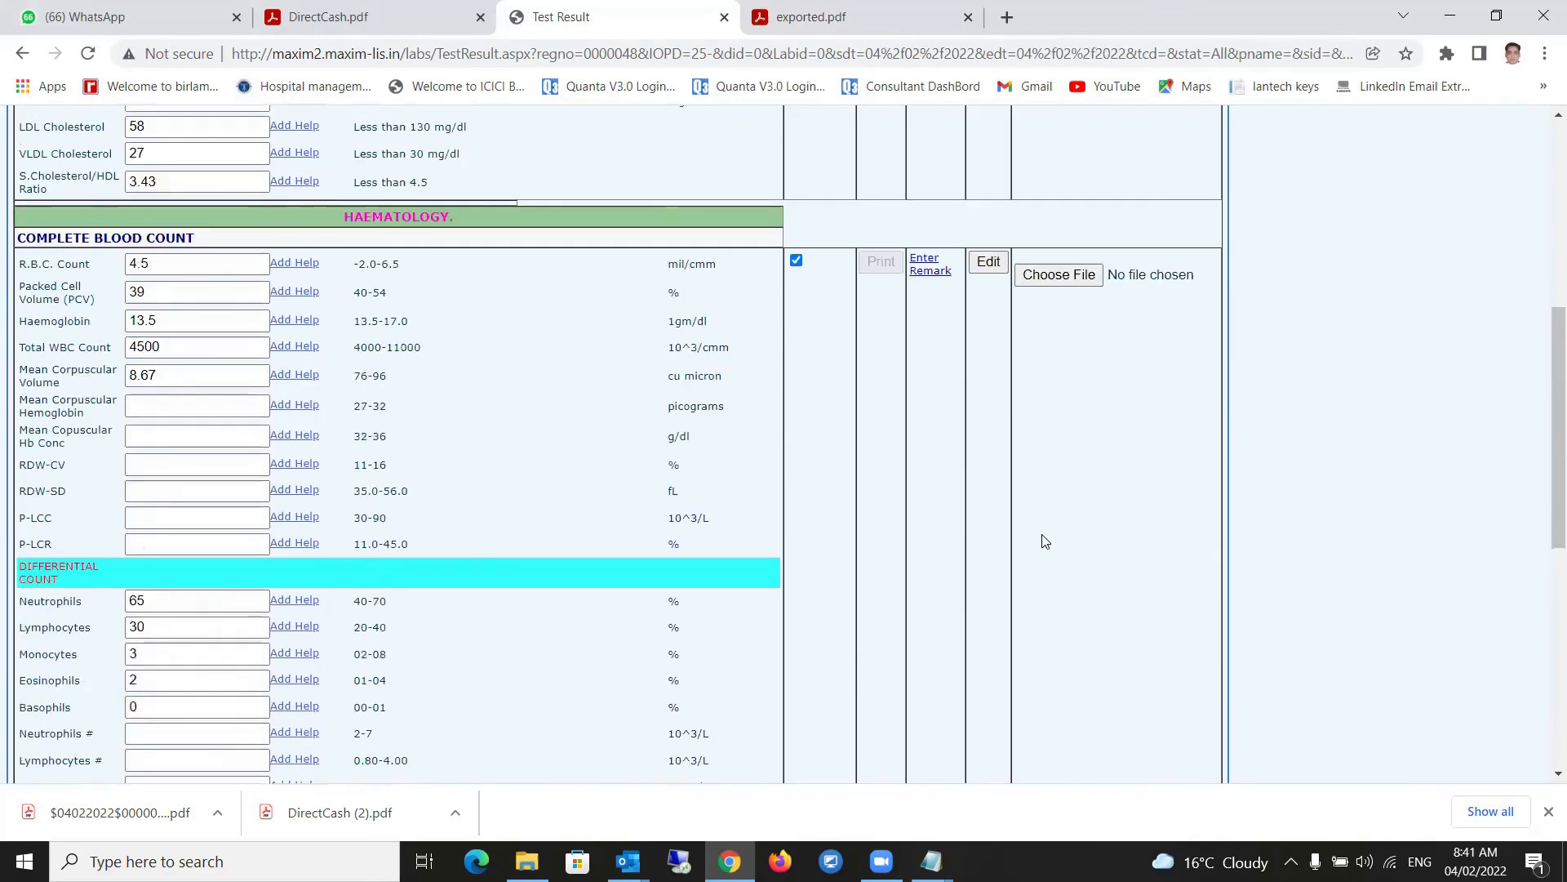
scroll(1044, 541, up, 6)
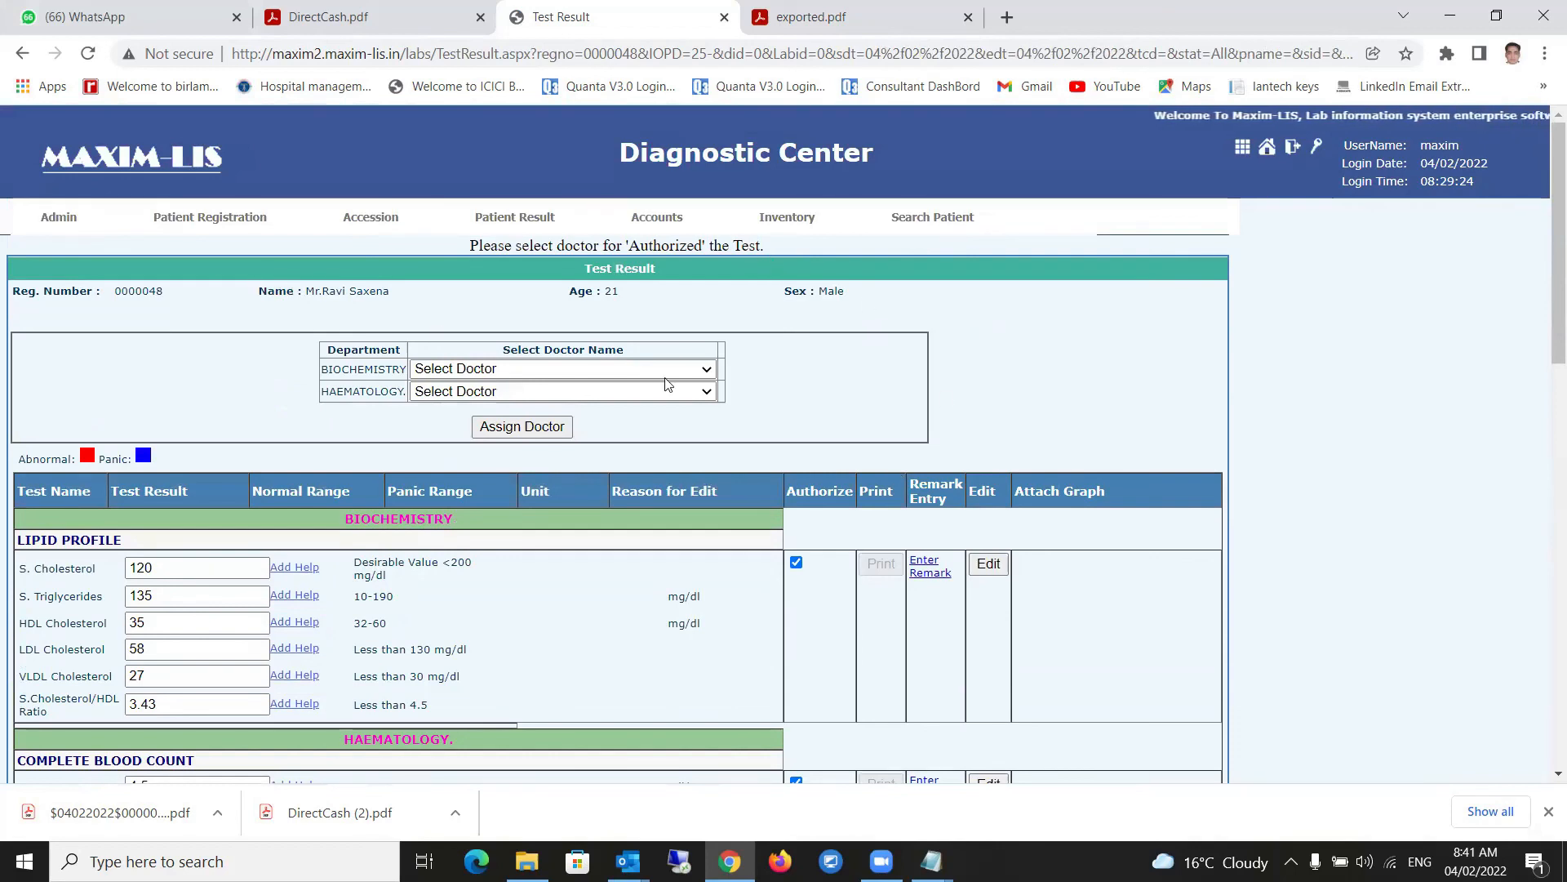
- Pick the same reporting doctor in both the Biochemistry and Haematology dropdowns
click(535, 365)
click(489, 384)
click(488, 374)
click(484, 406)
click(486, 392)
click(483, 426)
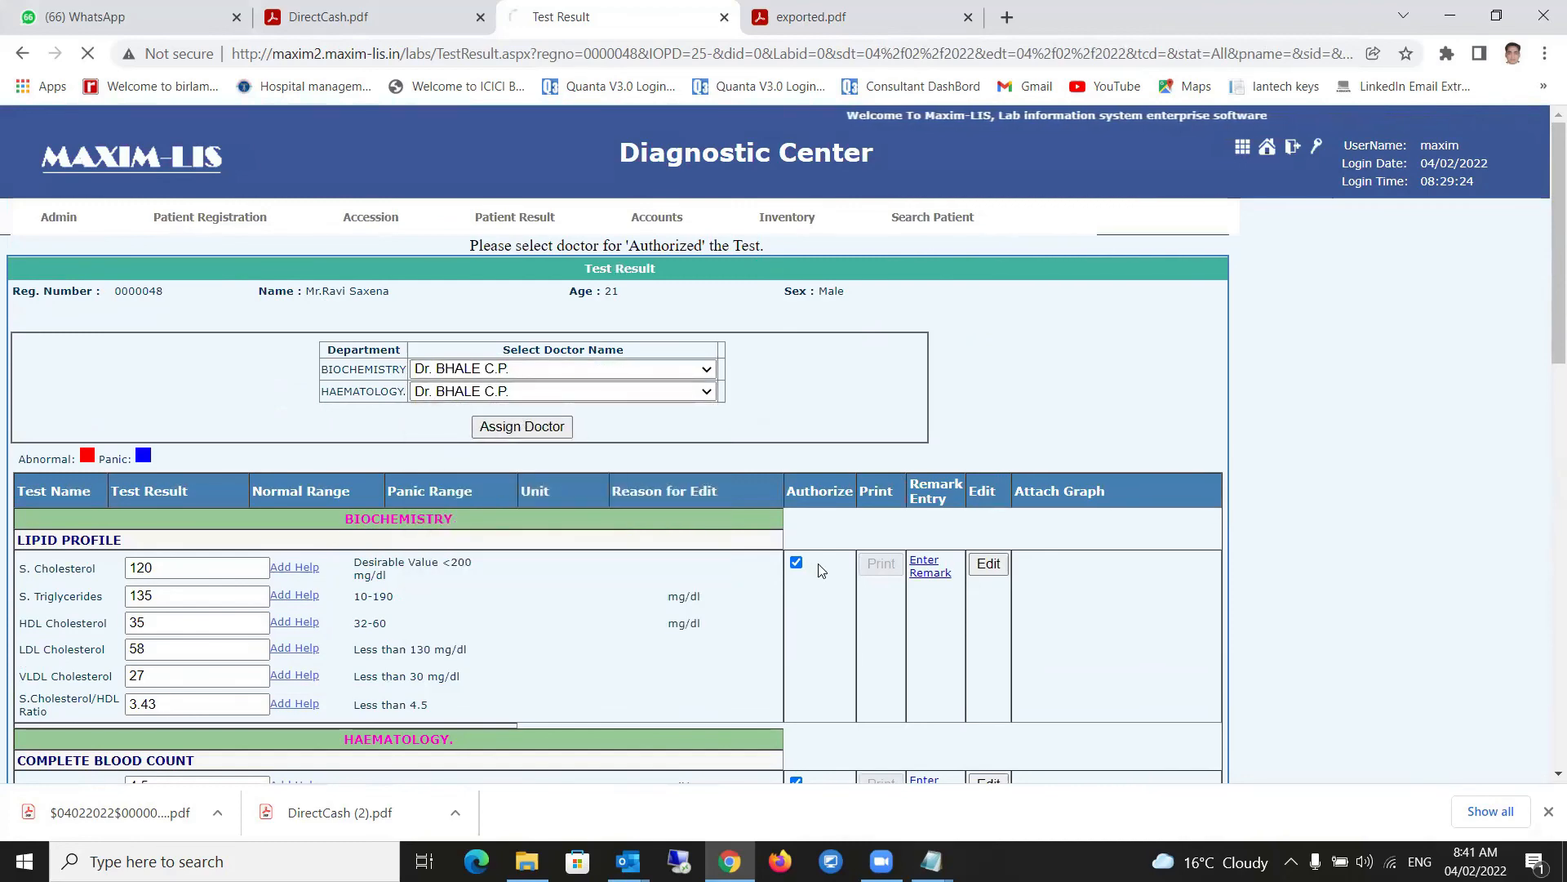
scroll(833, 580, down, 20)
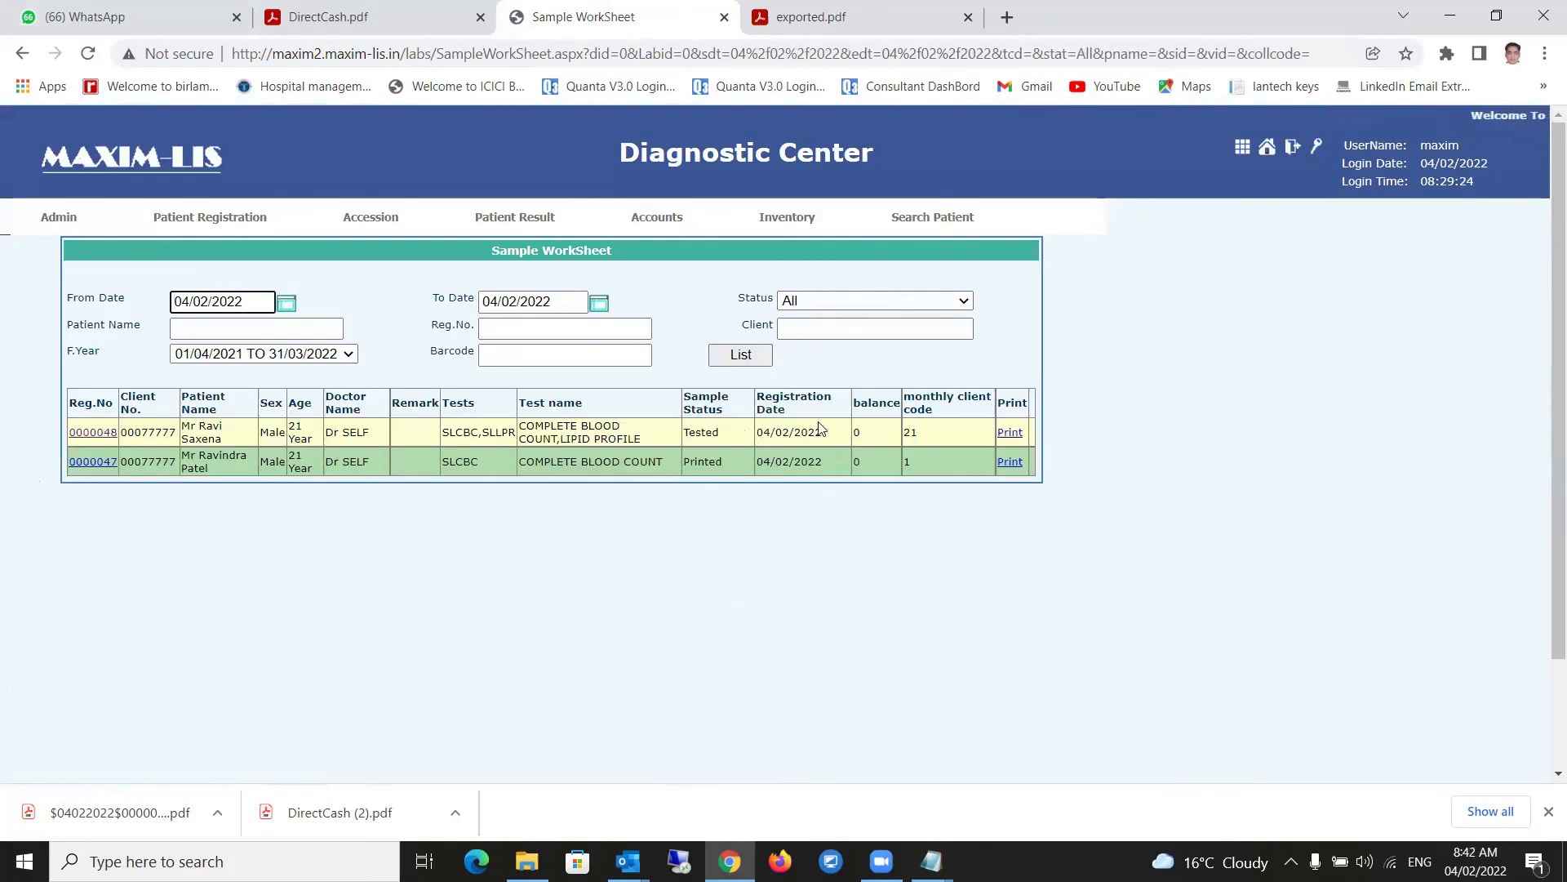
click(1011, 435)
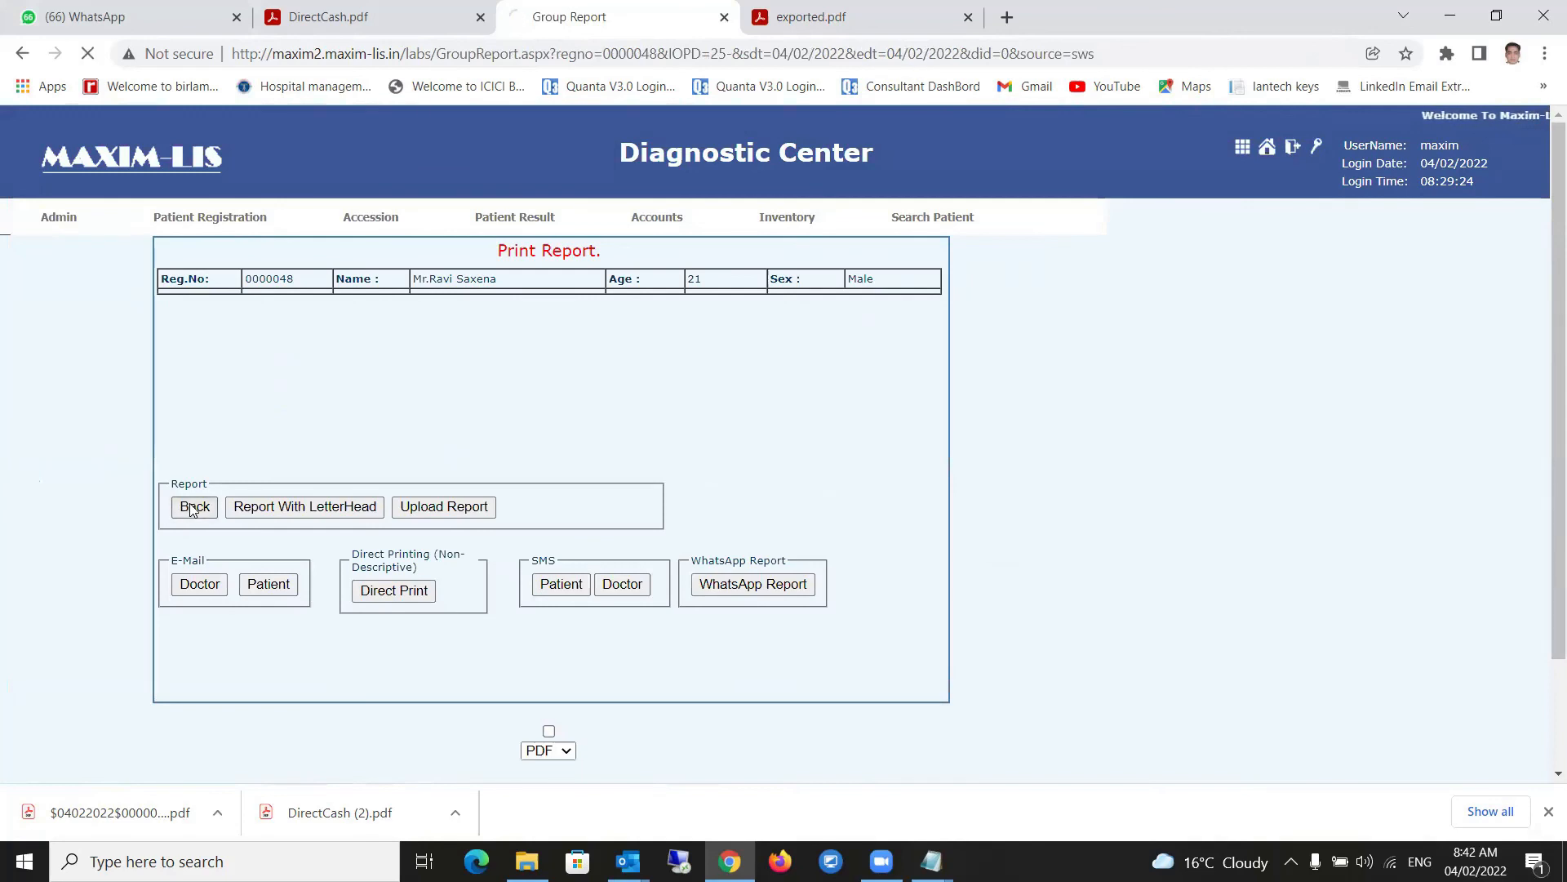
mouse_move(586, 233)
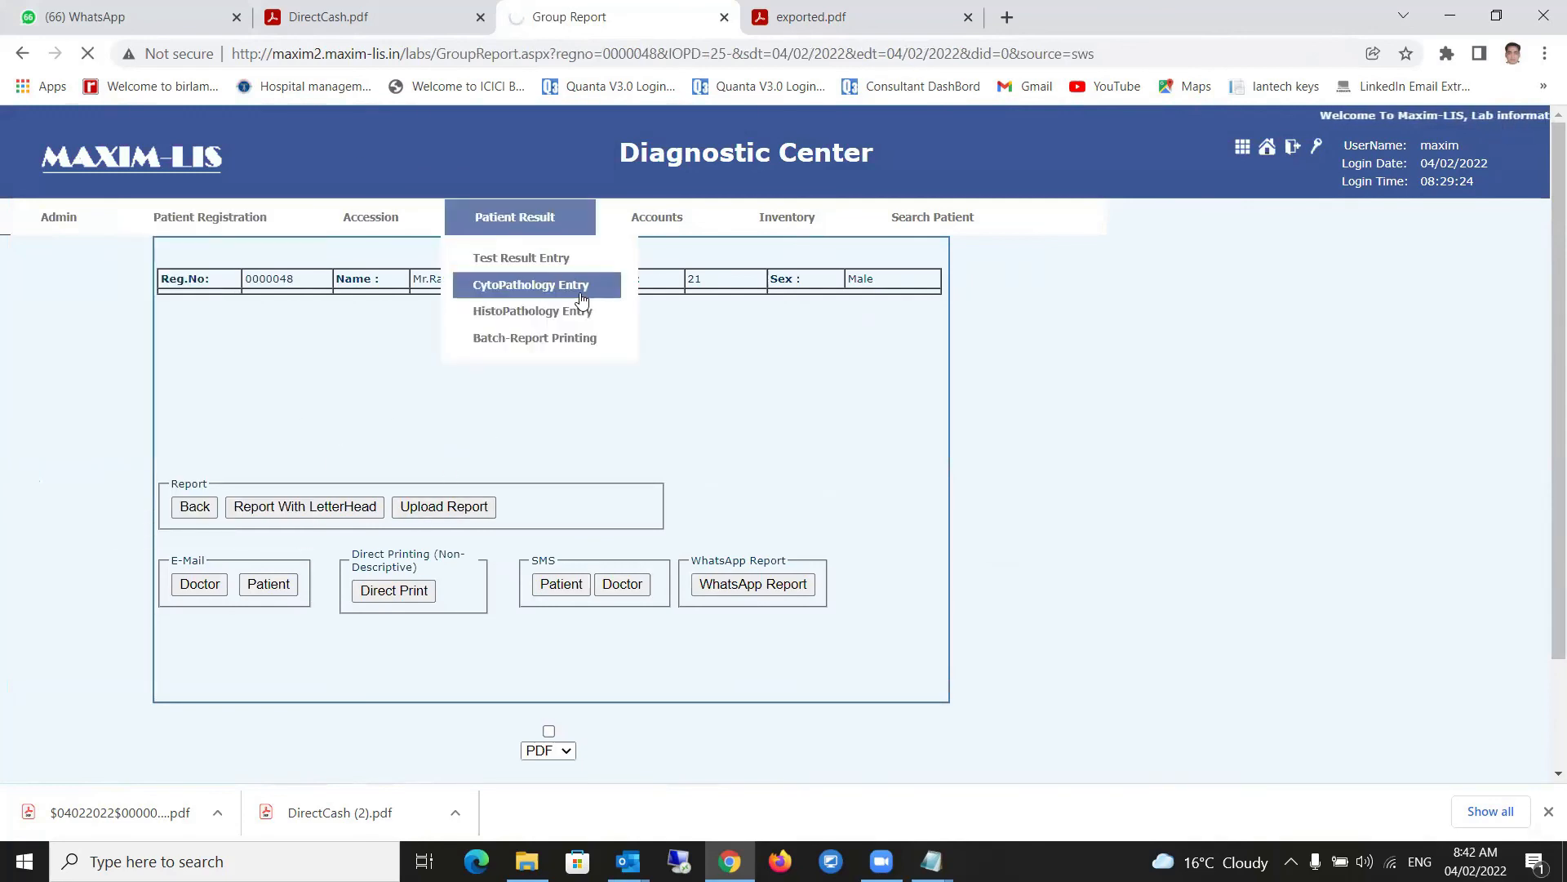
click(531, 255)
click(732, 357)
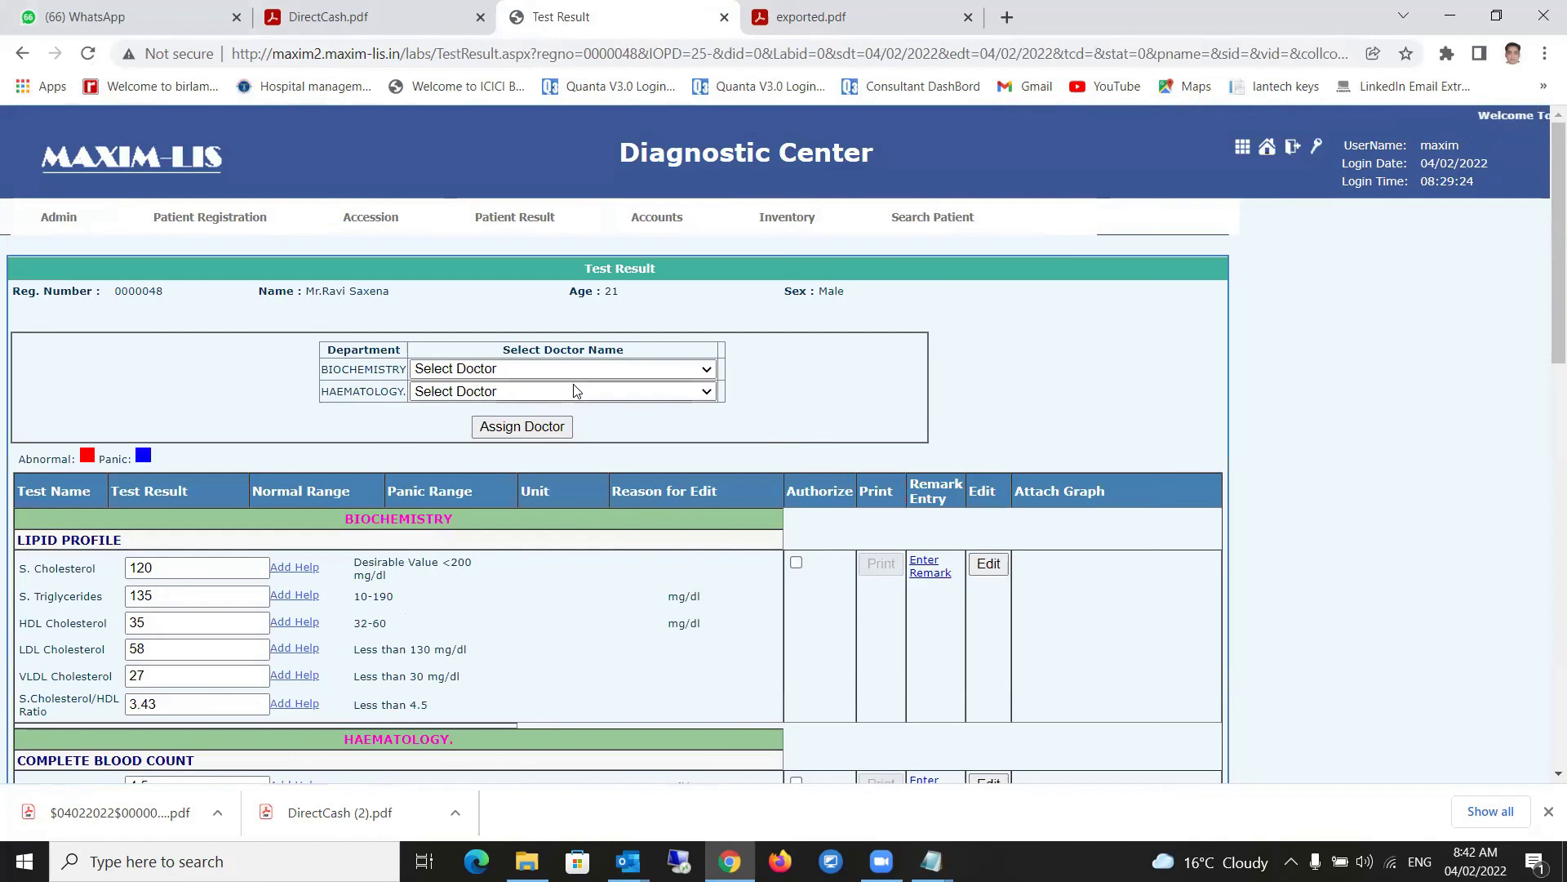
- Select the same reporting doctor for Biochemistry and Haematology
click(558, 370)
click(519, 402)
click(507, 392)
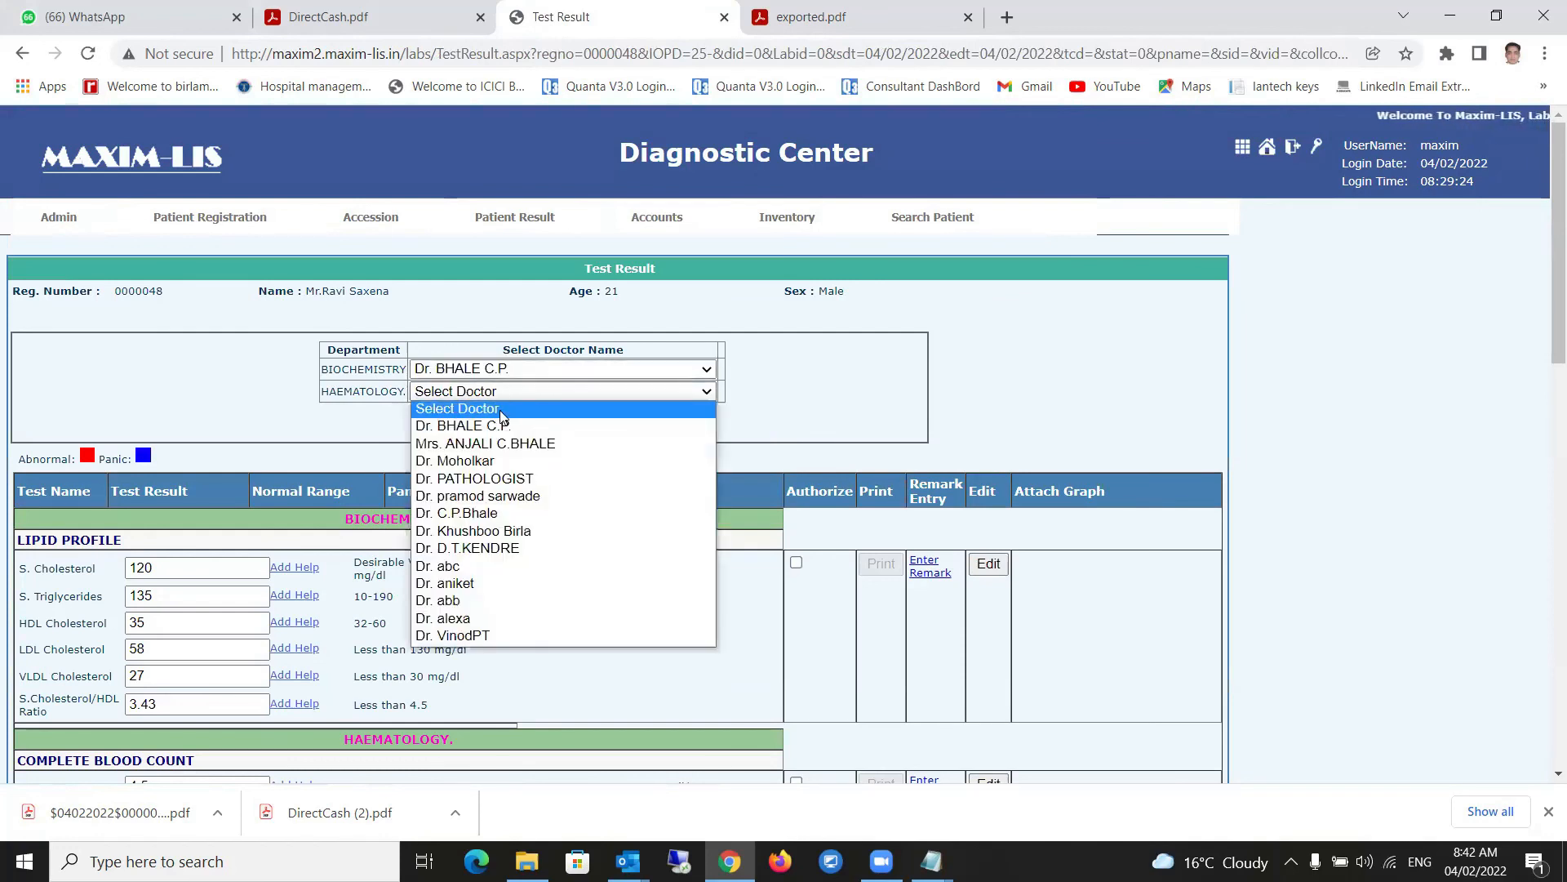
click(491, 424)
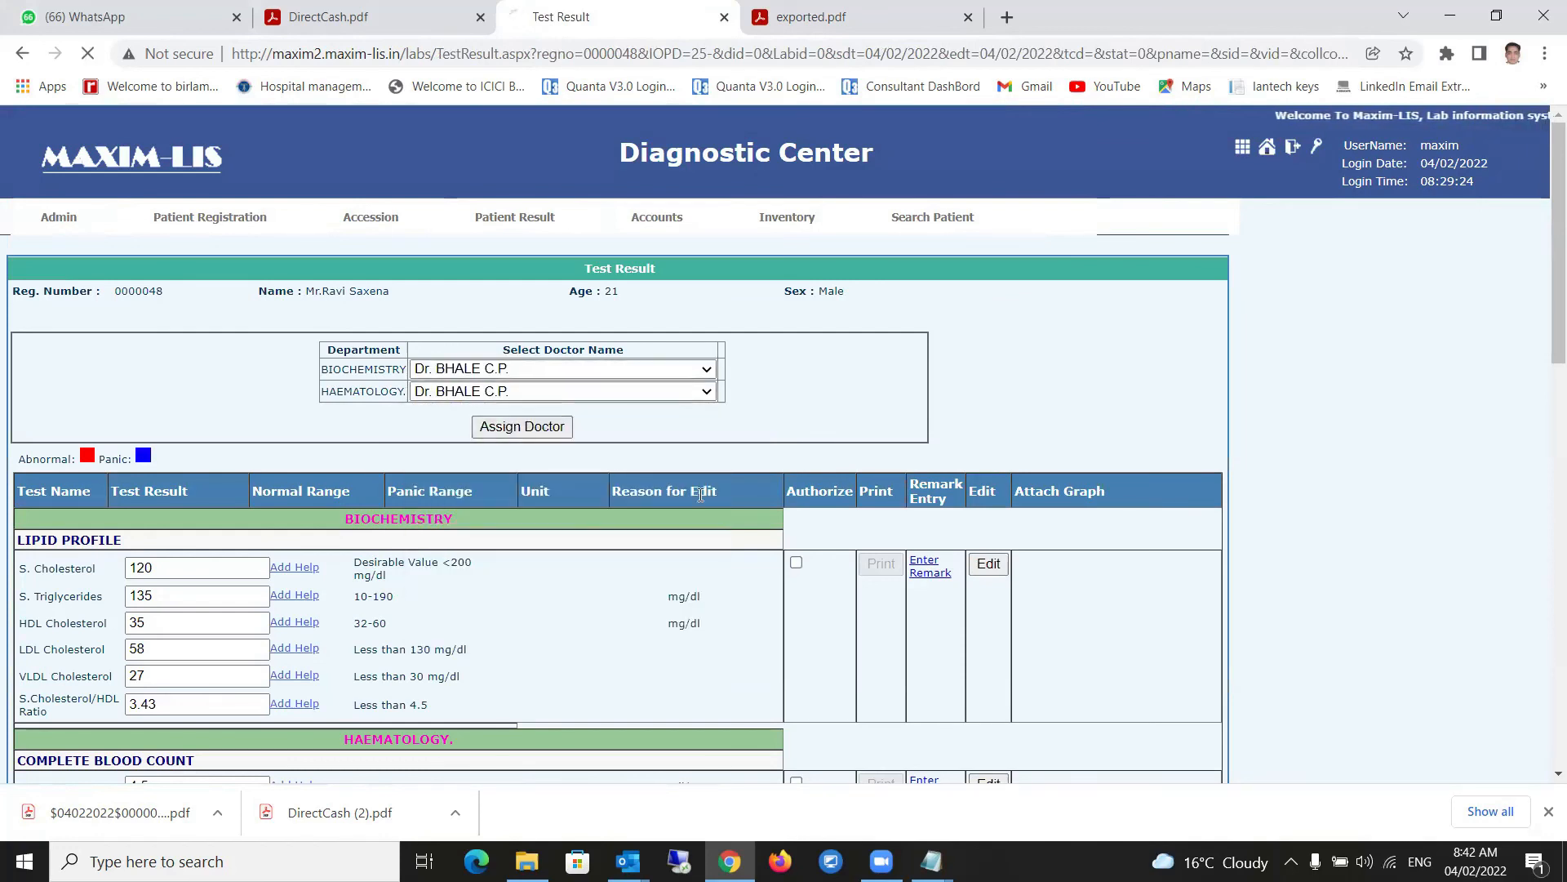
- Authorize the Haematology results and save them with Save and Print
scroll(766, 446, down, 5)
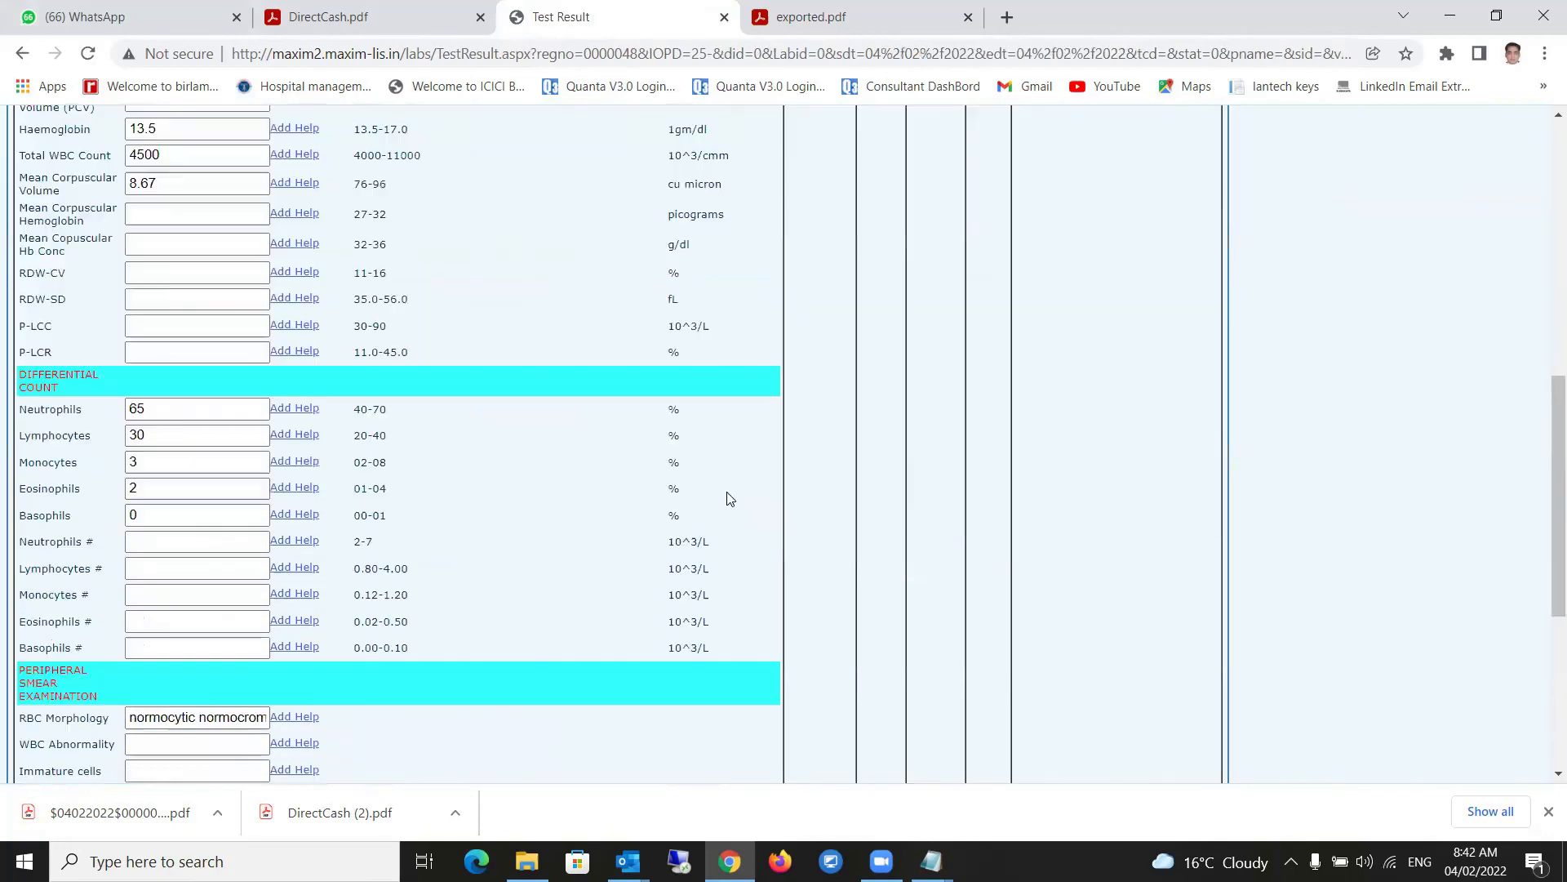
scroll(813, 373, up, 2)
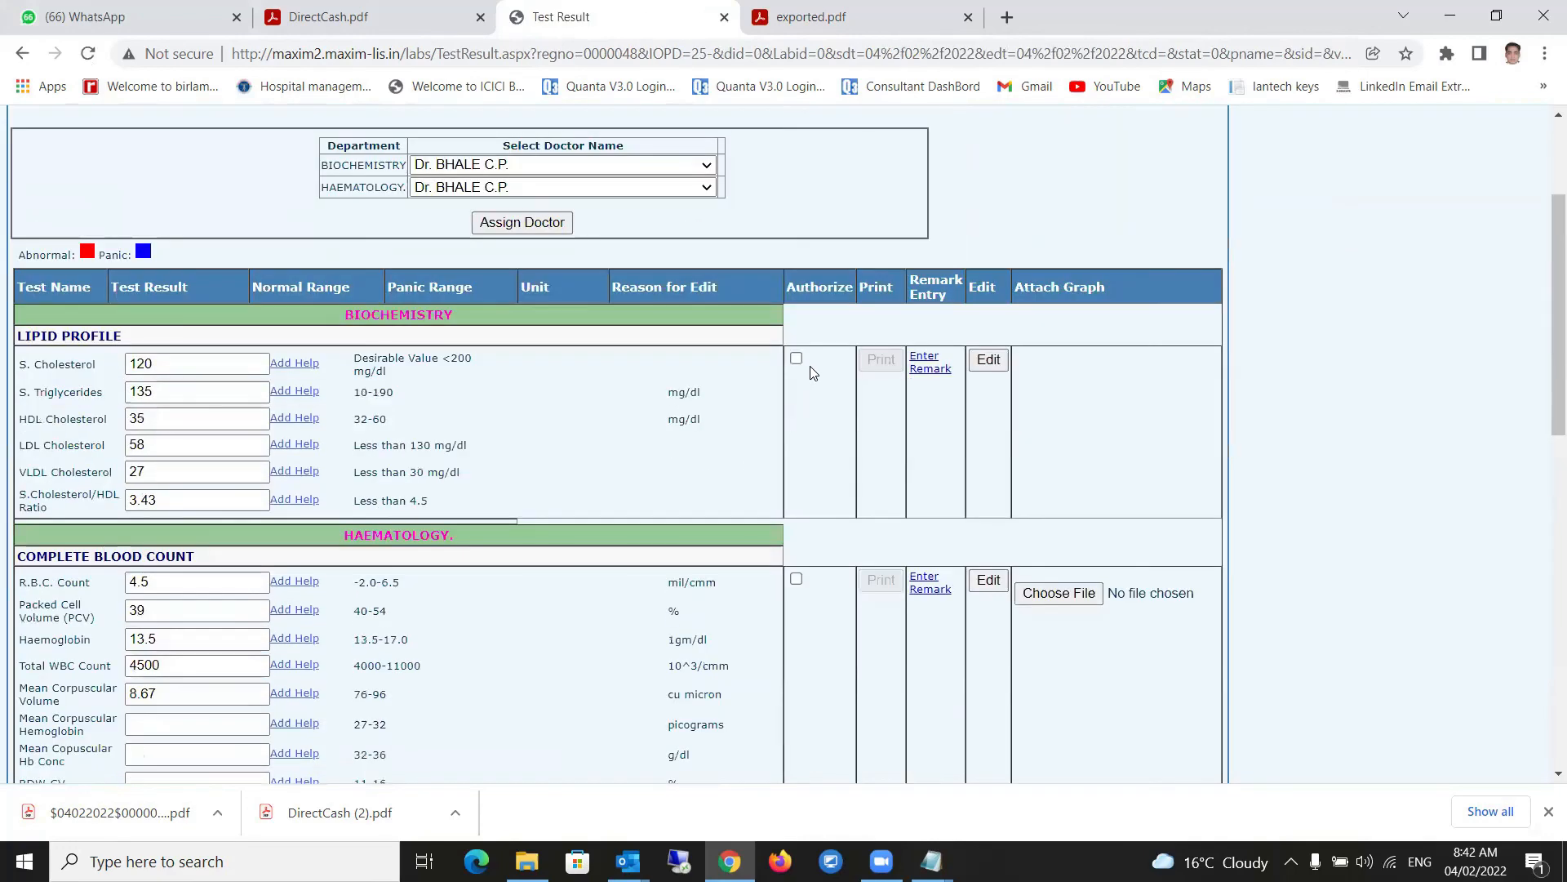
click(796, 579)
scroll(832, 618, down, 10)
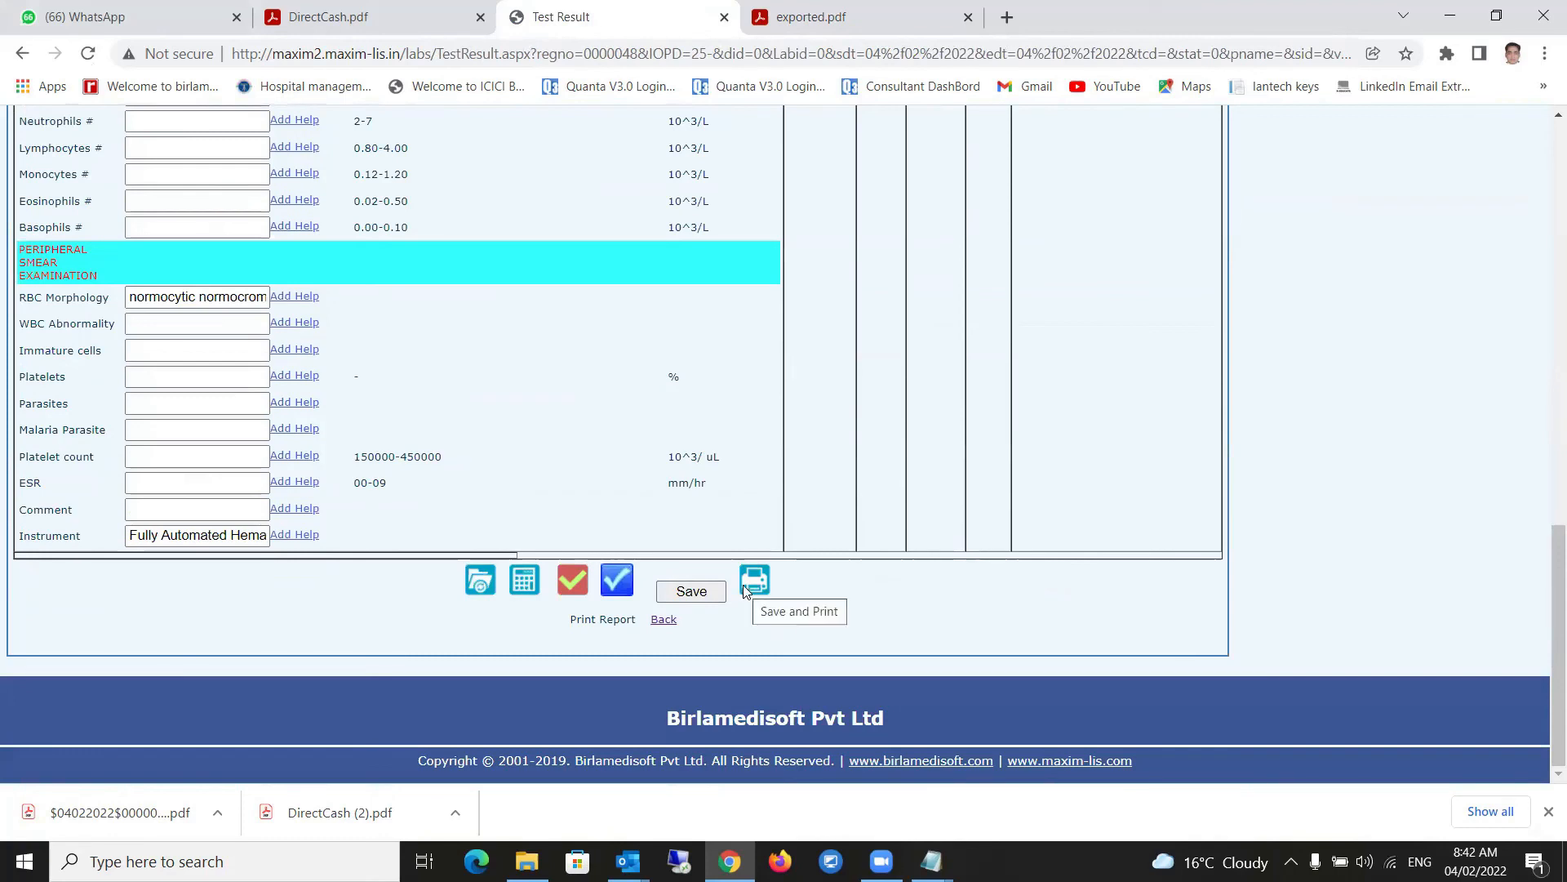
click(750, 585)
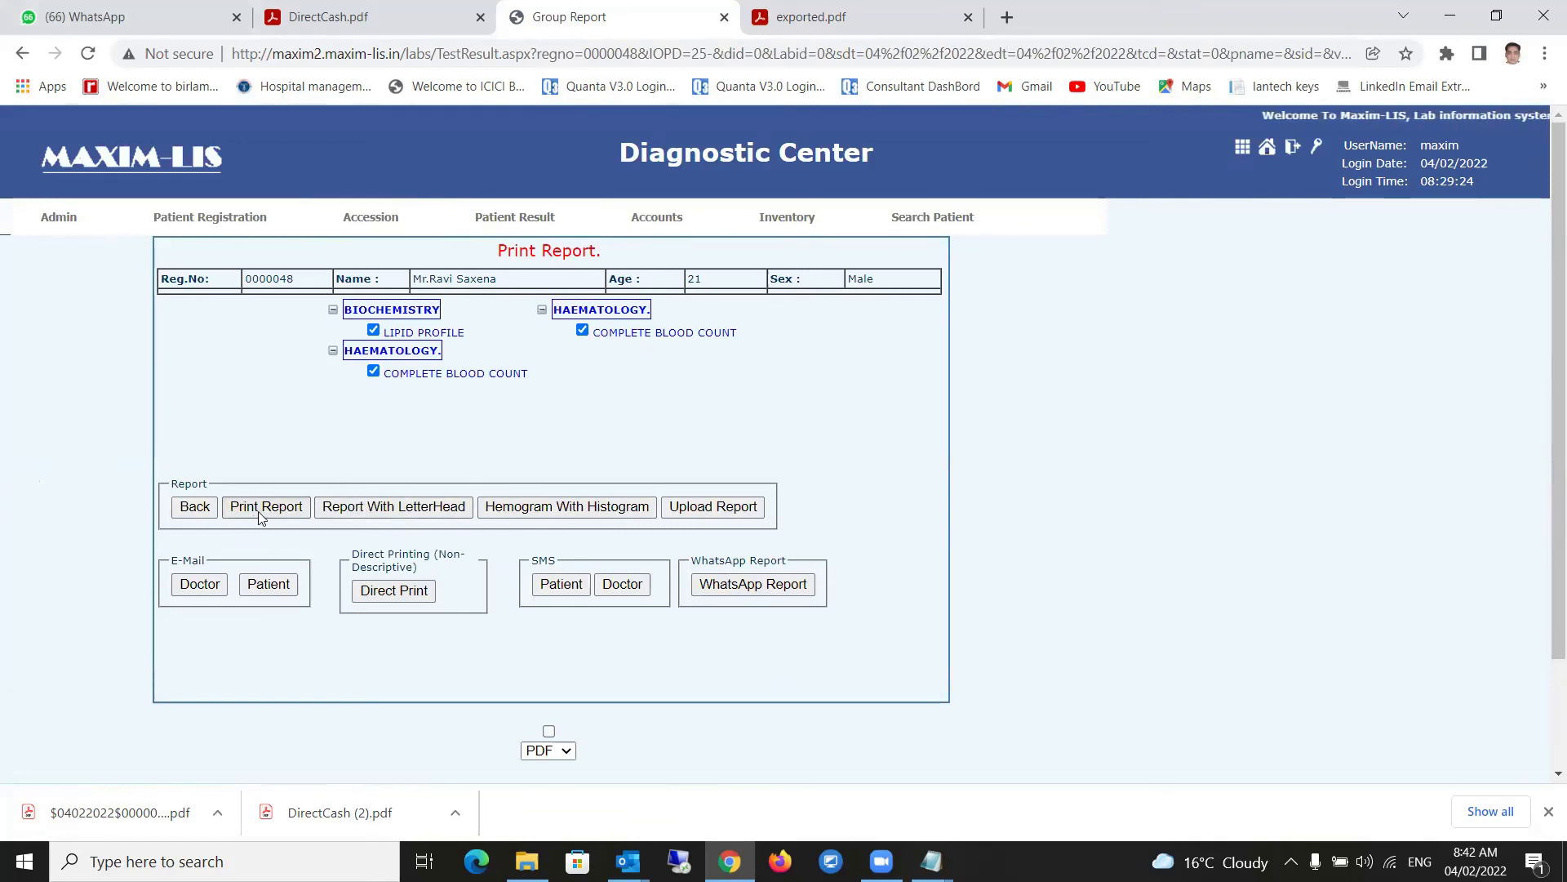
- Generate the letterhead report and scroll through the haematology results, highlighting the 8.67 value
click(400, 512)
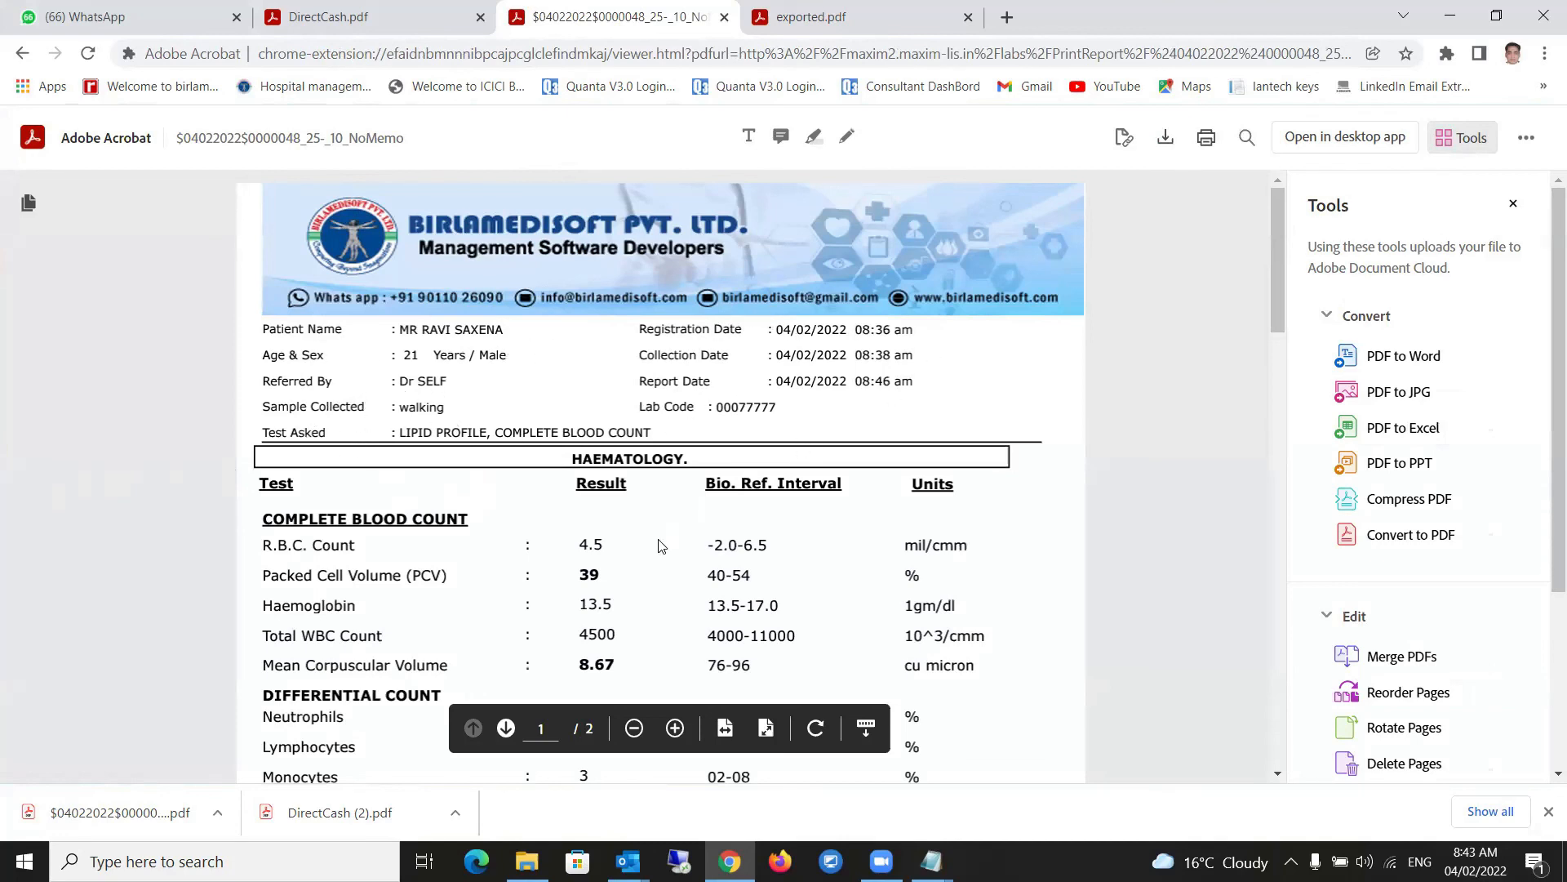
scroll(661, 546, down, 1)
scroll(678, 556, down, 1)
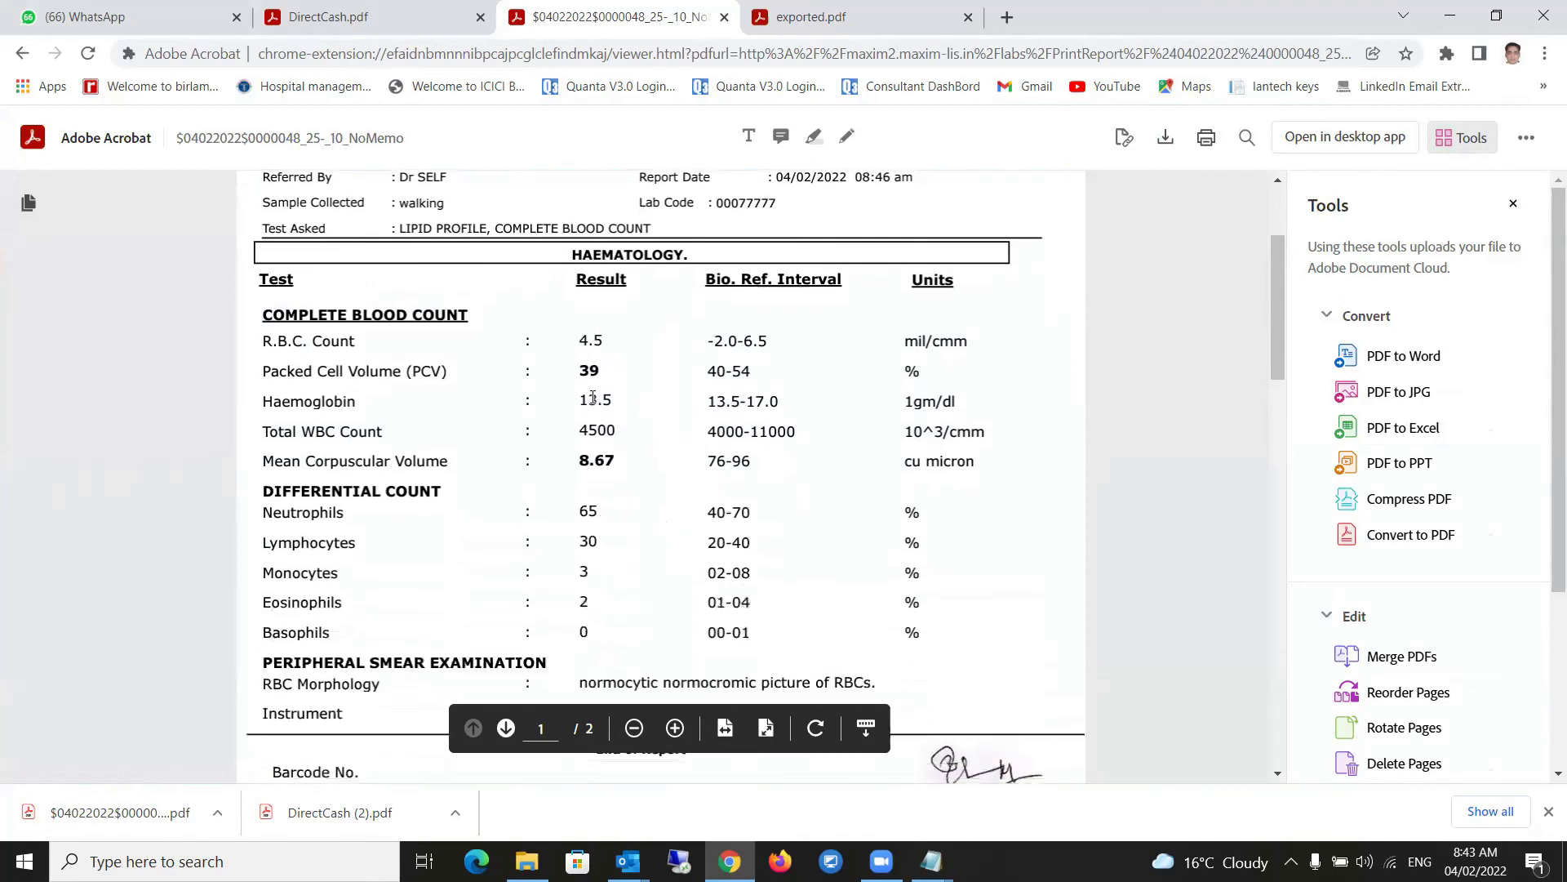
drag(631, 463, 582, 473)
scroll(604, 506, down, 2)
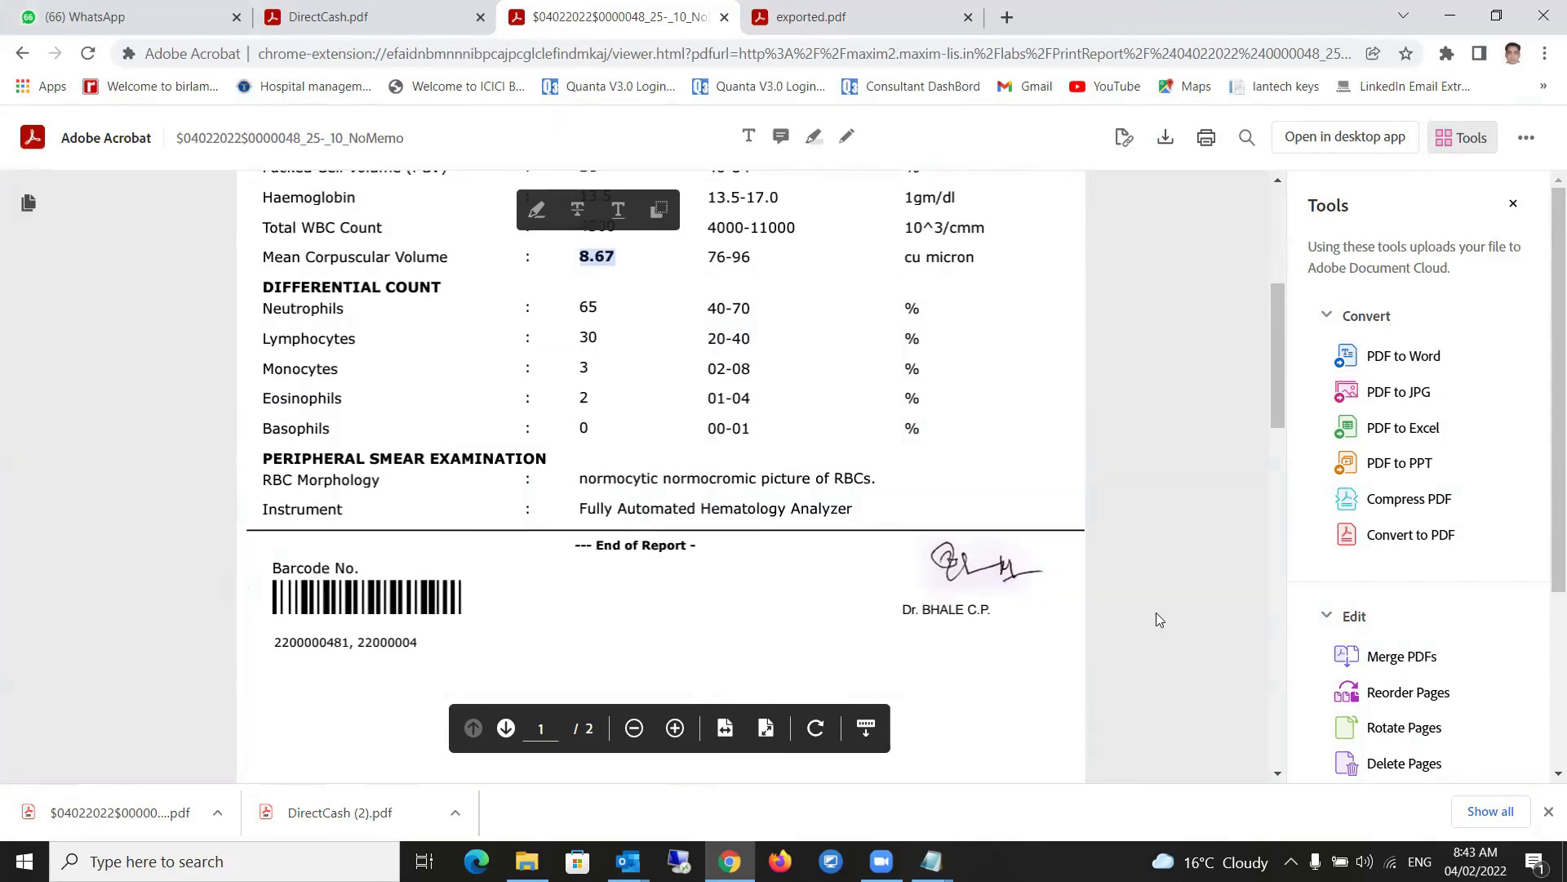
scroll(1001, 642, down, 10)
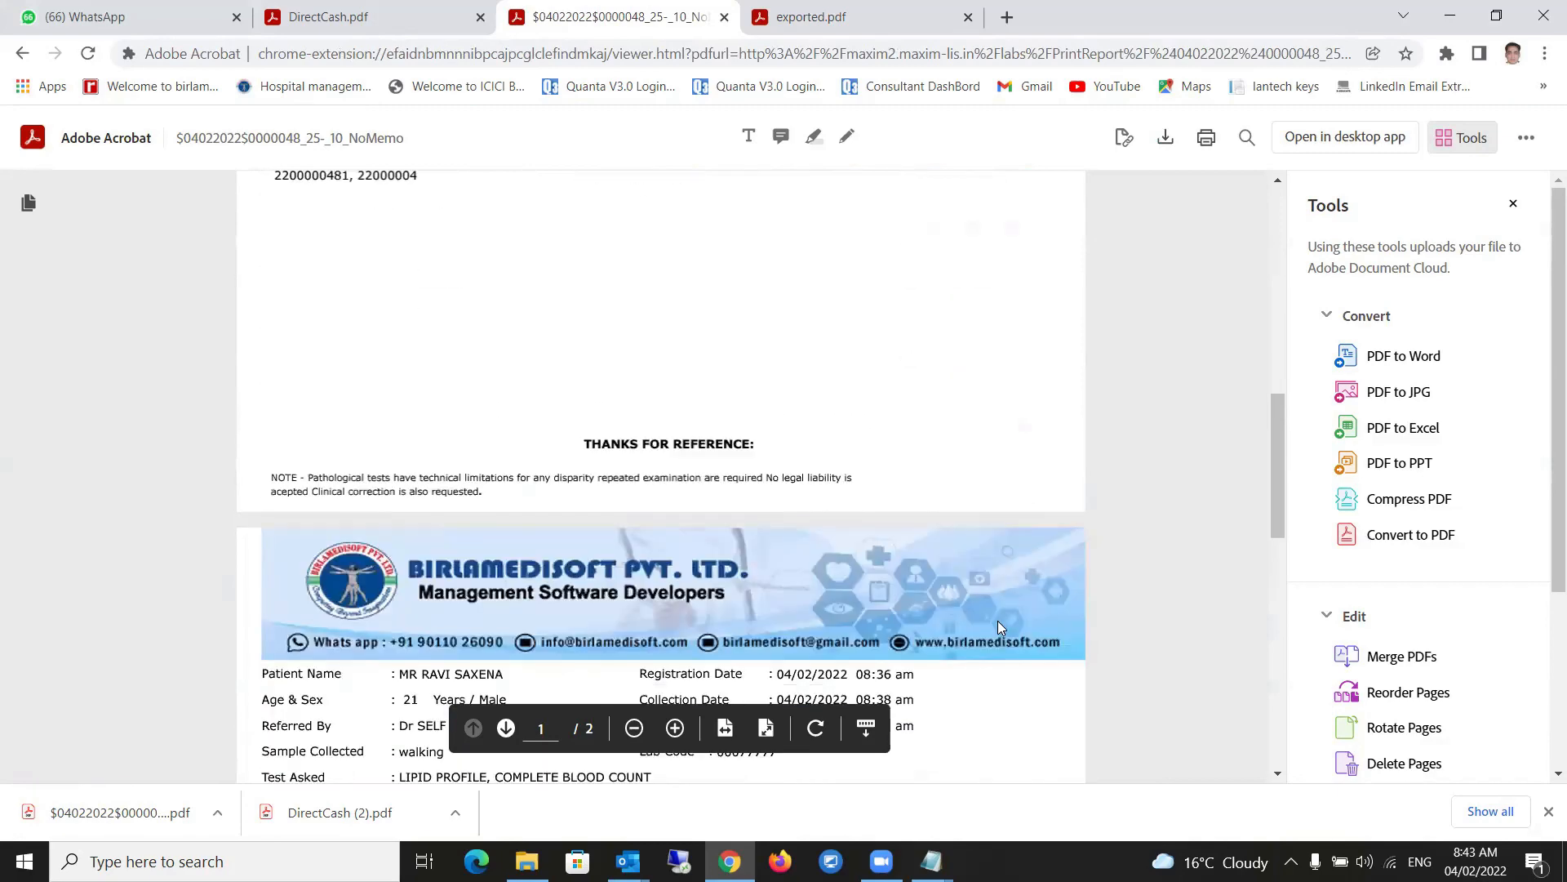
- Review the lipid profile page and its NCEP notes, then return to report printing
scroll(1001, 623, up, 5)
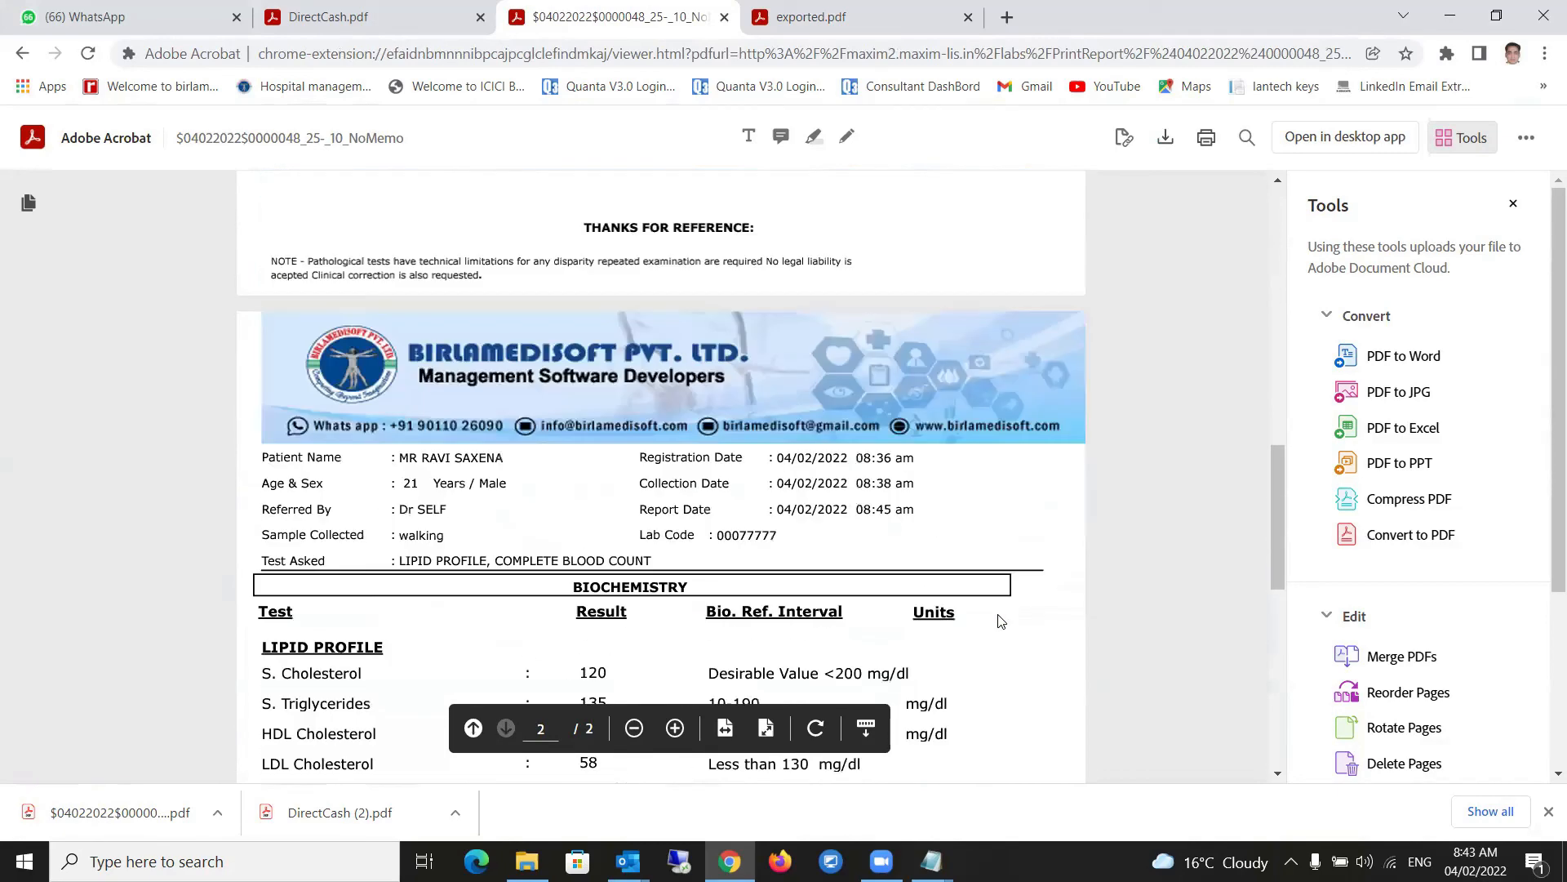
scroll(1000, 622, down, 5)
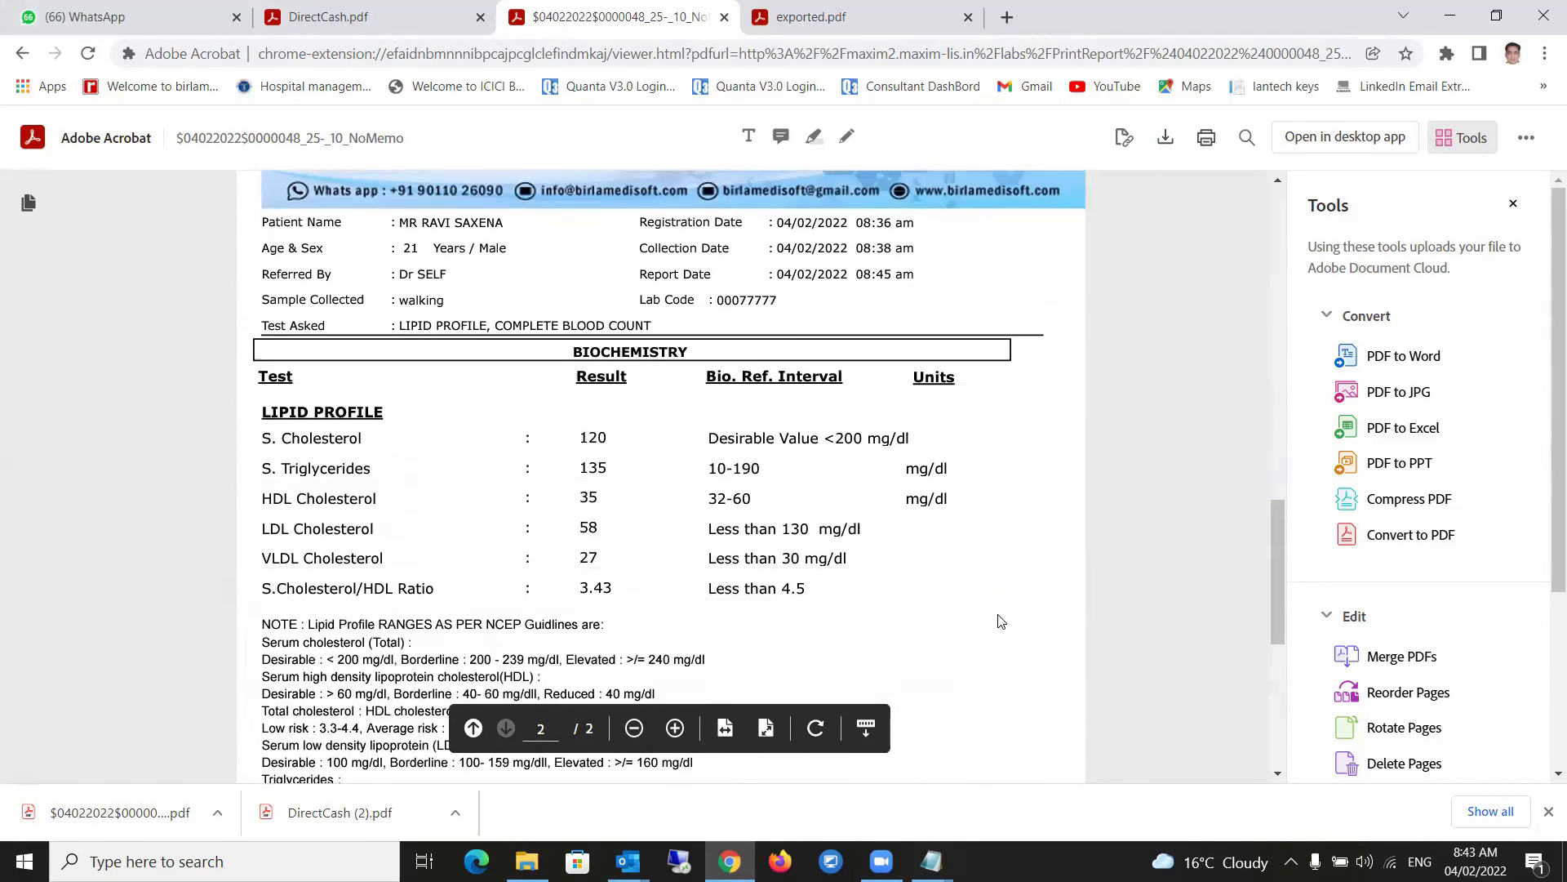
scroll(1001, 621, down, 1)
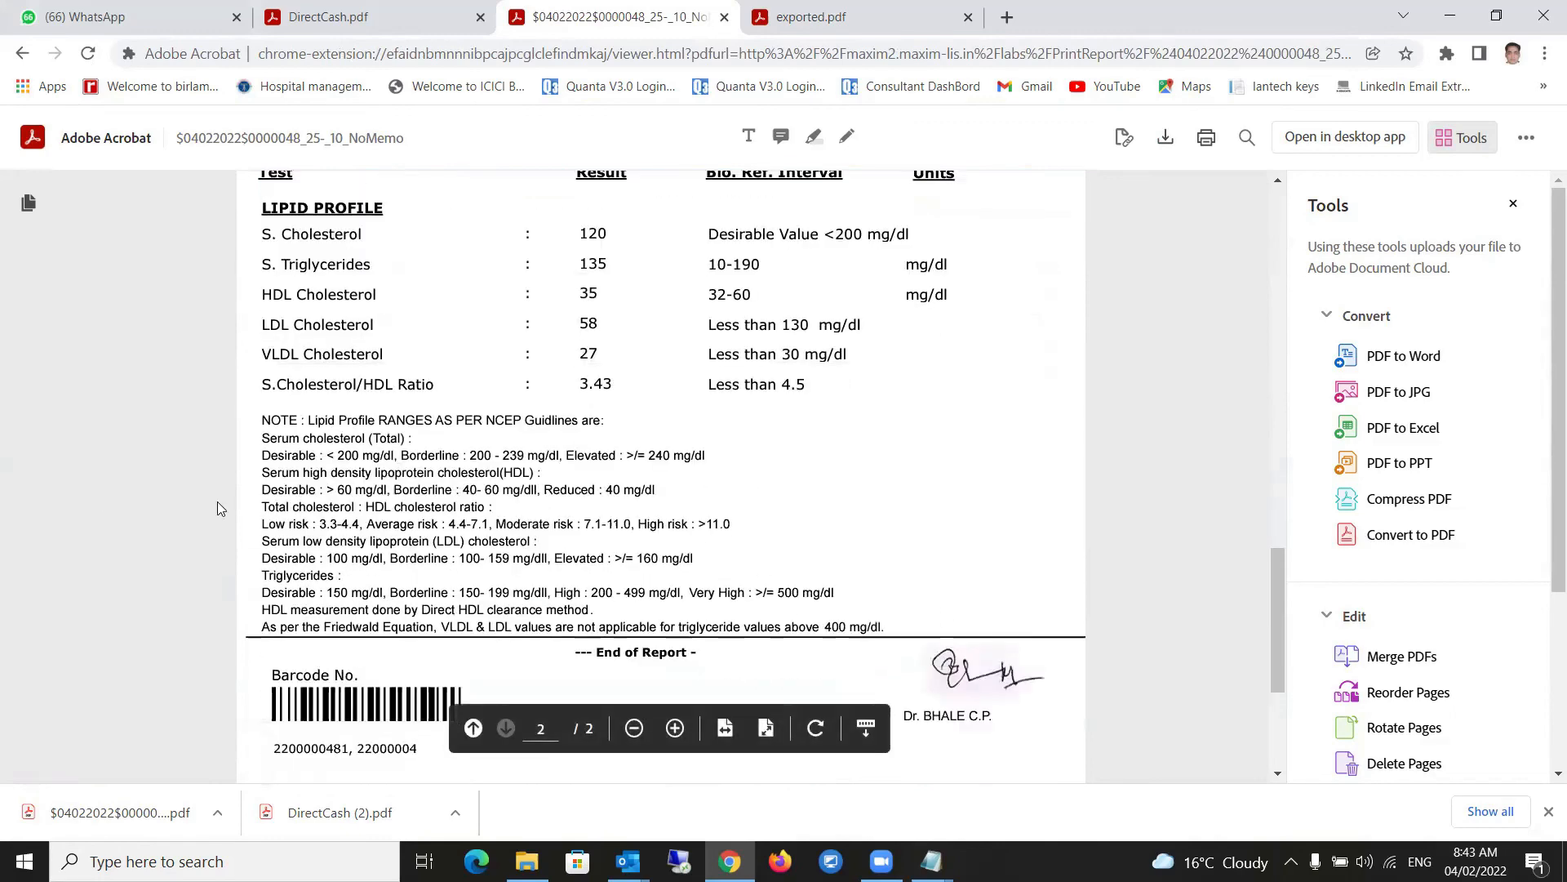
scroll(333, 504, up, 2)
scroll(333, 505, down, 3)
drag(263, 422, 880, 639)
click(978, 565)
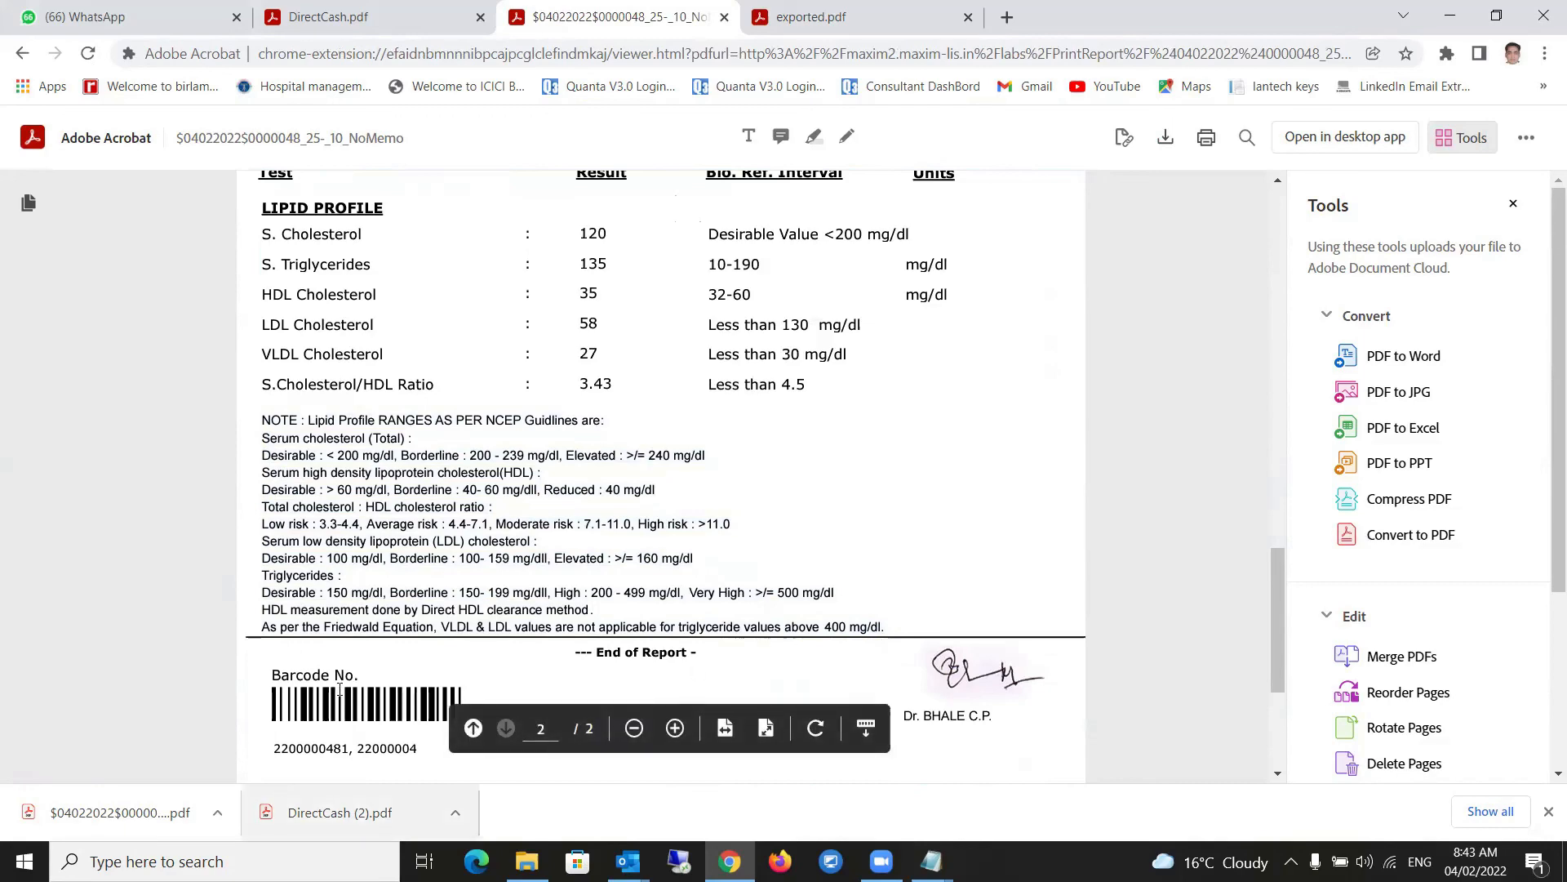
scroll(705, 679, down, 4)
scroll(704, 598, up, 12)
scroll(710, 627, up, 10)
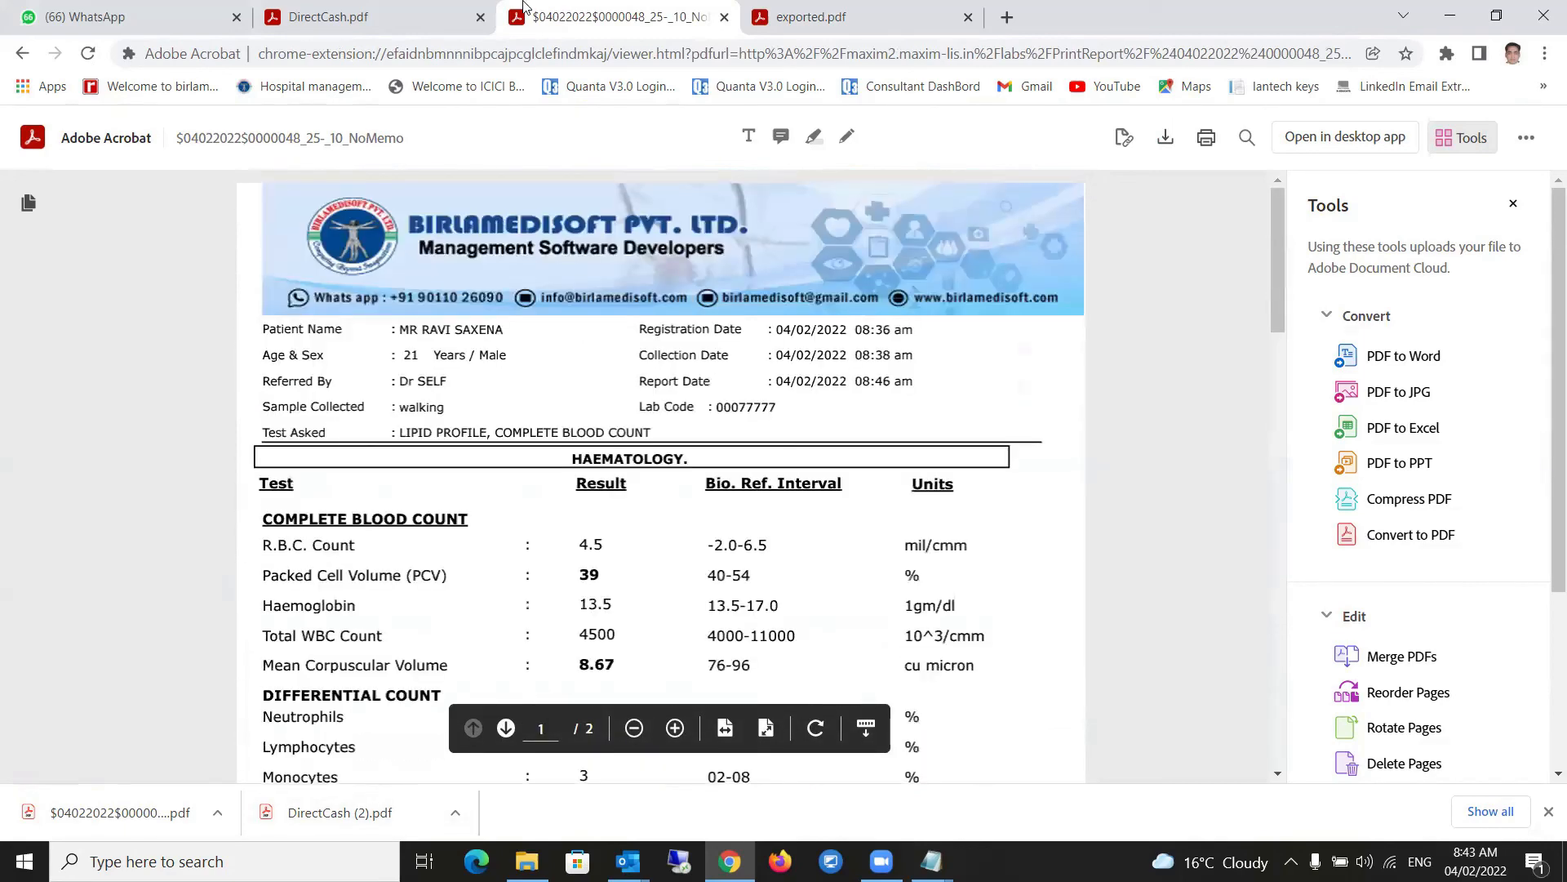
click(22, 53)
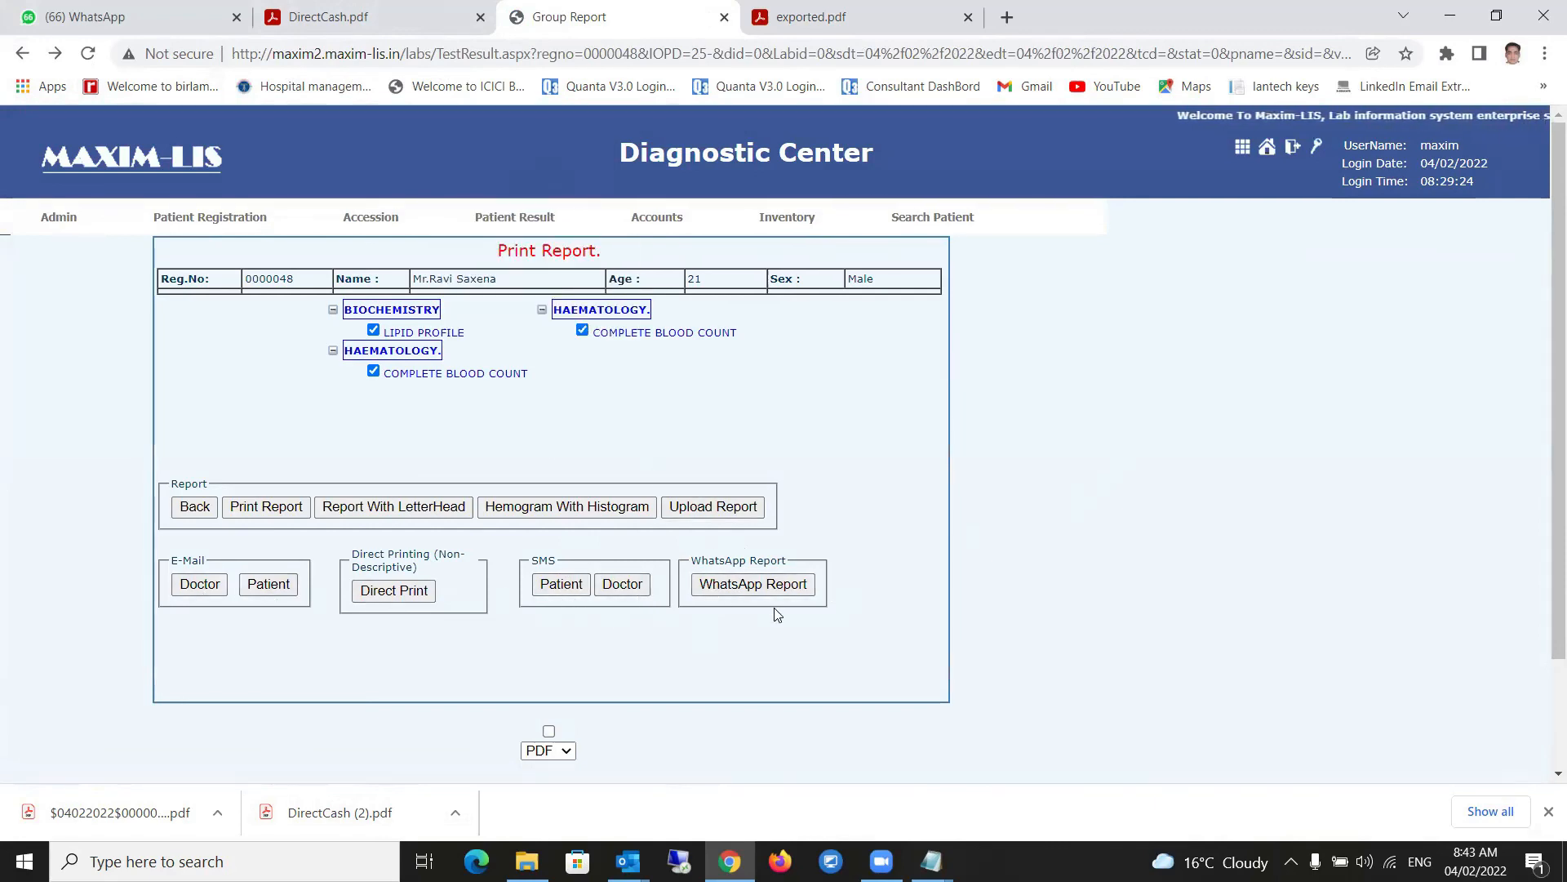
- Send the report over WhatsApp and check the remaining 922 credit balance
click(740, 584)
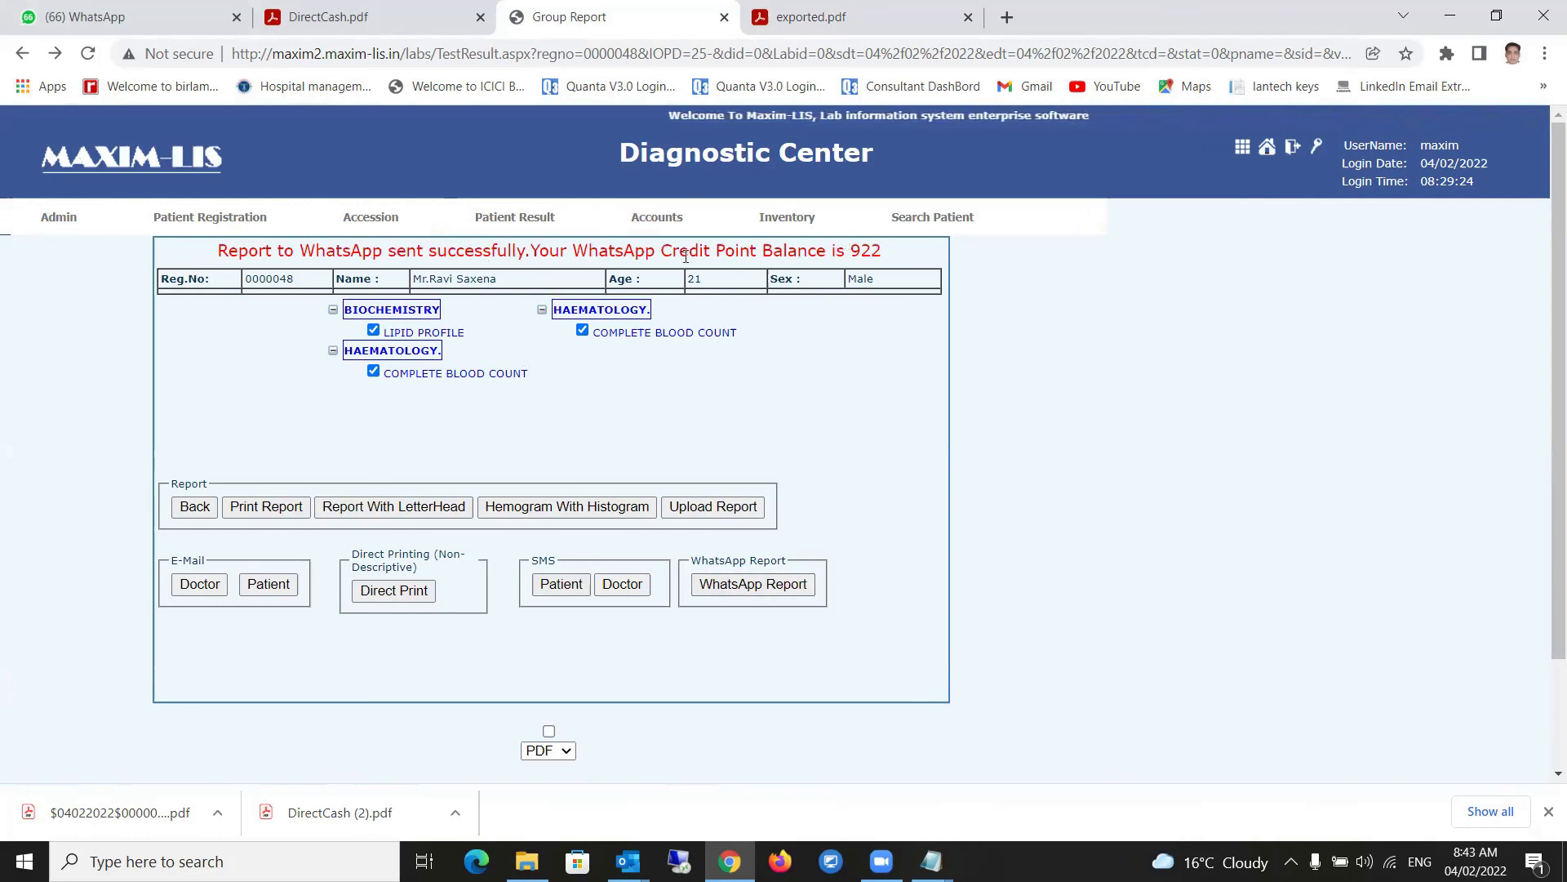
double_click(865, 250)
click(854, 394)
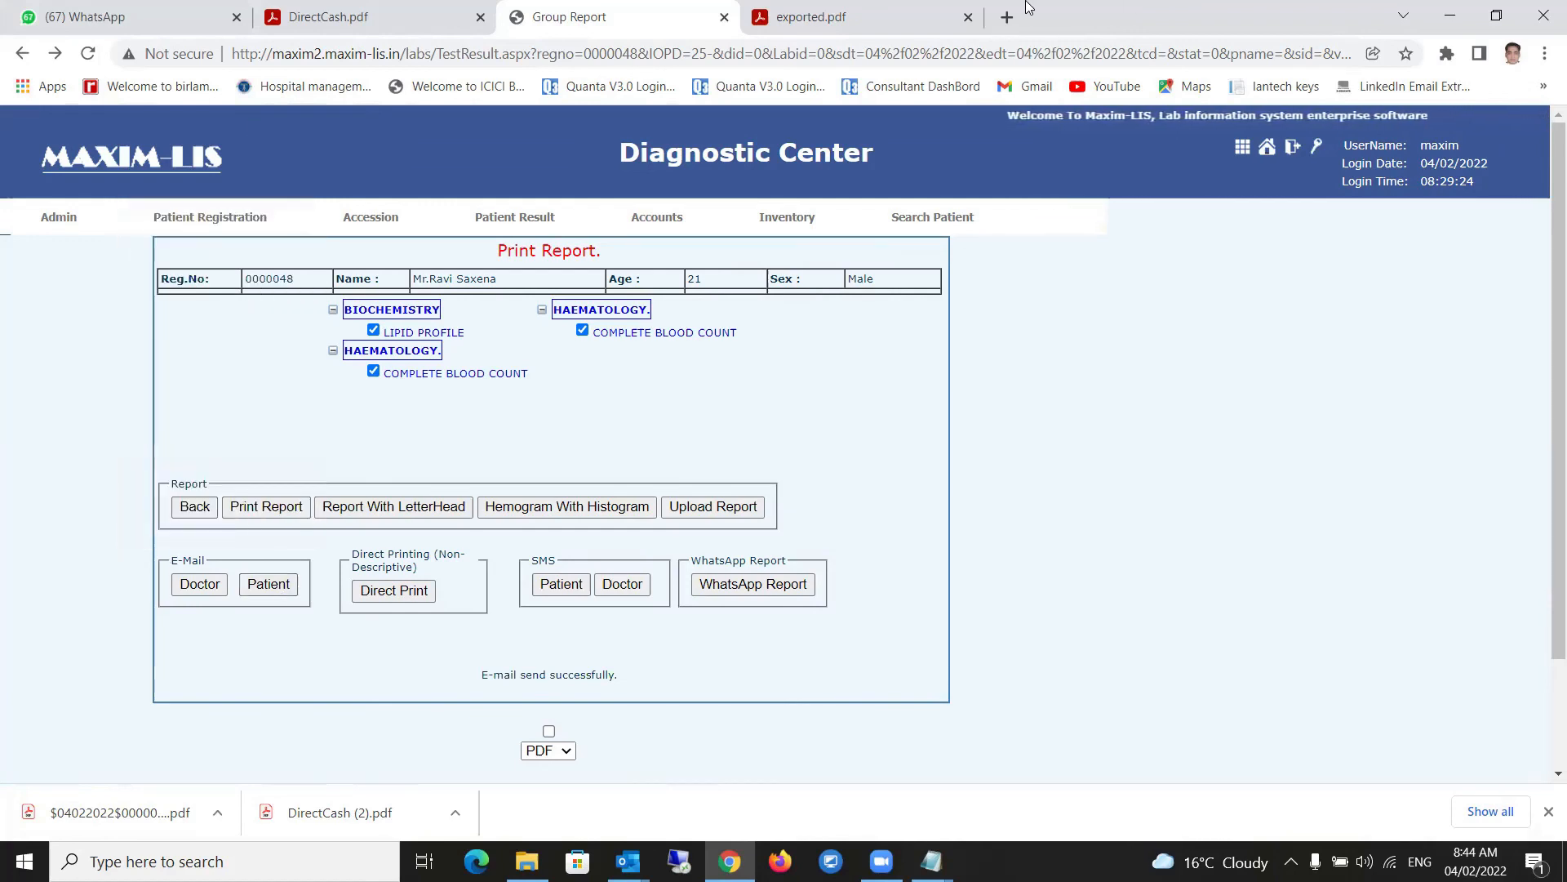
- Open the Daily Cash Report for 04/02/2022 and generate the user-wise summary PDF totalling 900
mouse_move(672, 292)
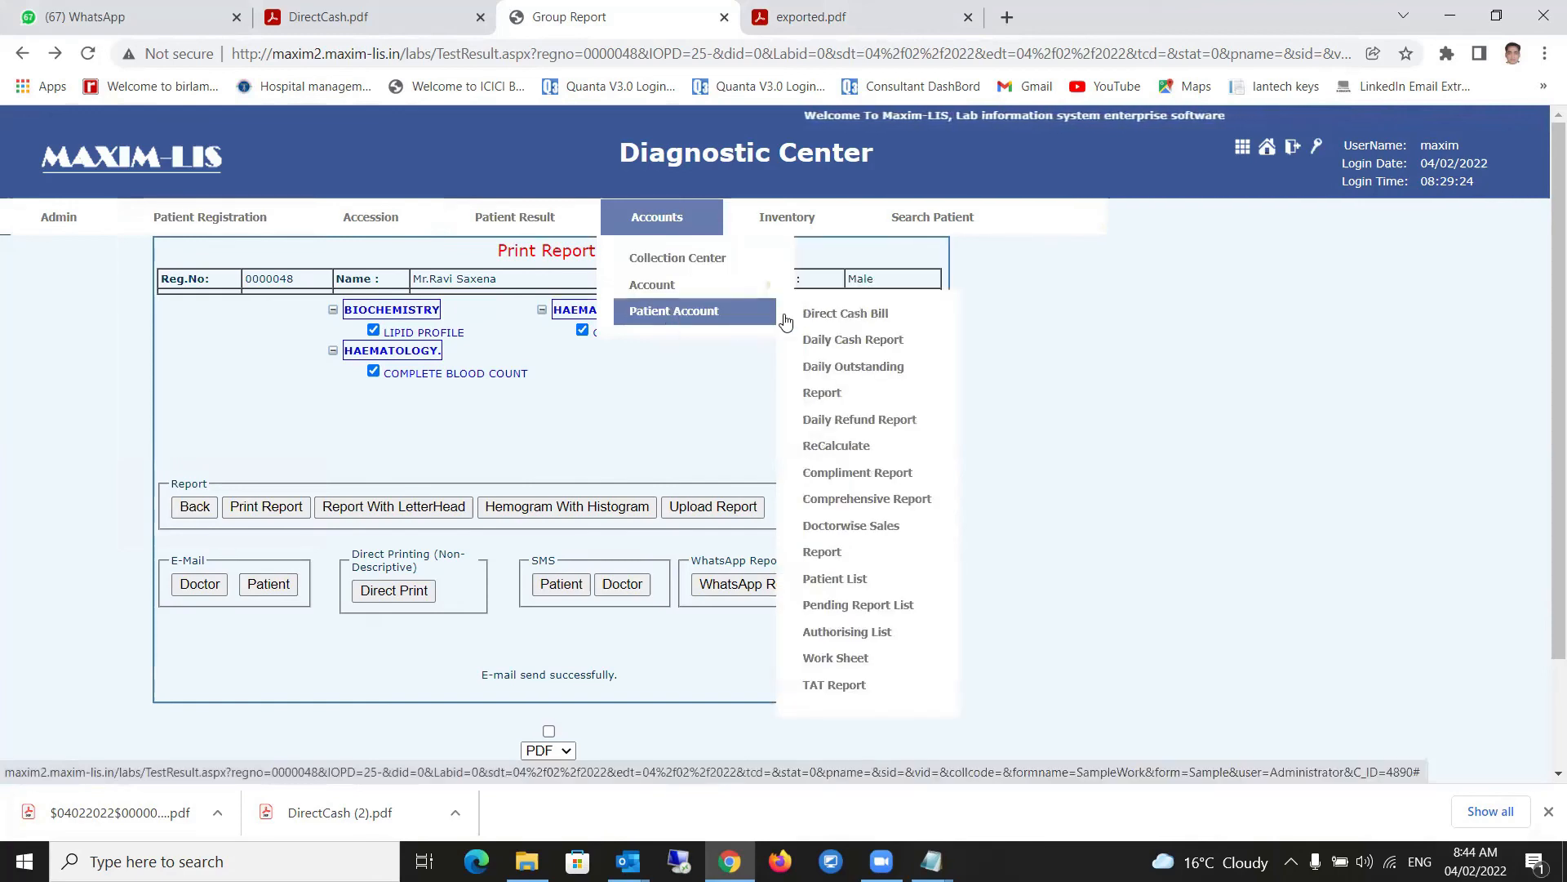
click(849, 349)
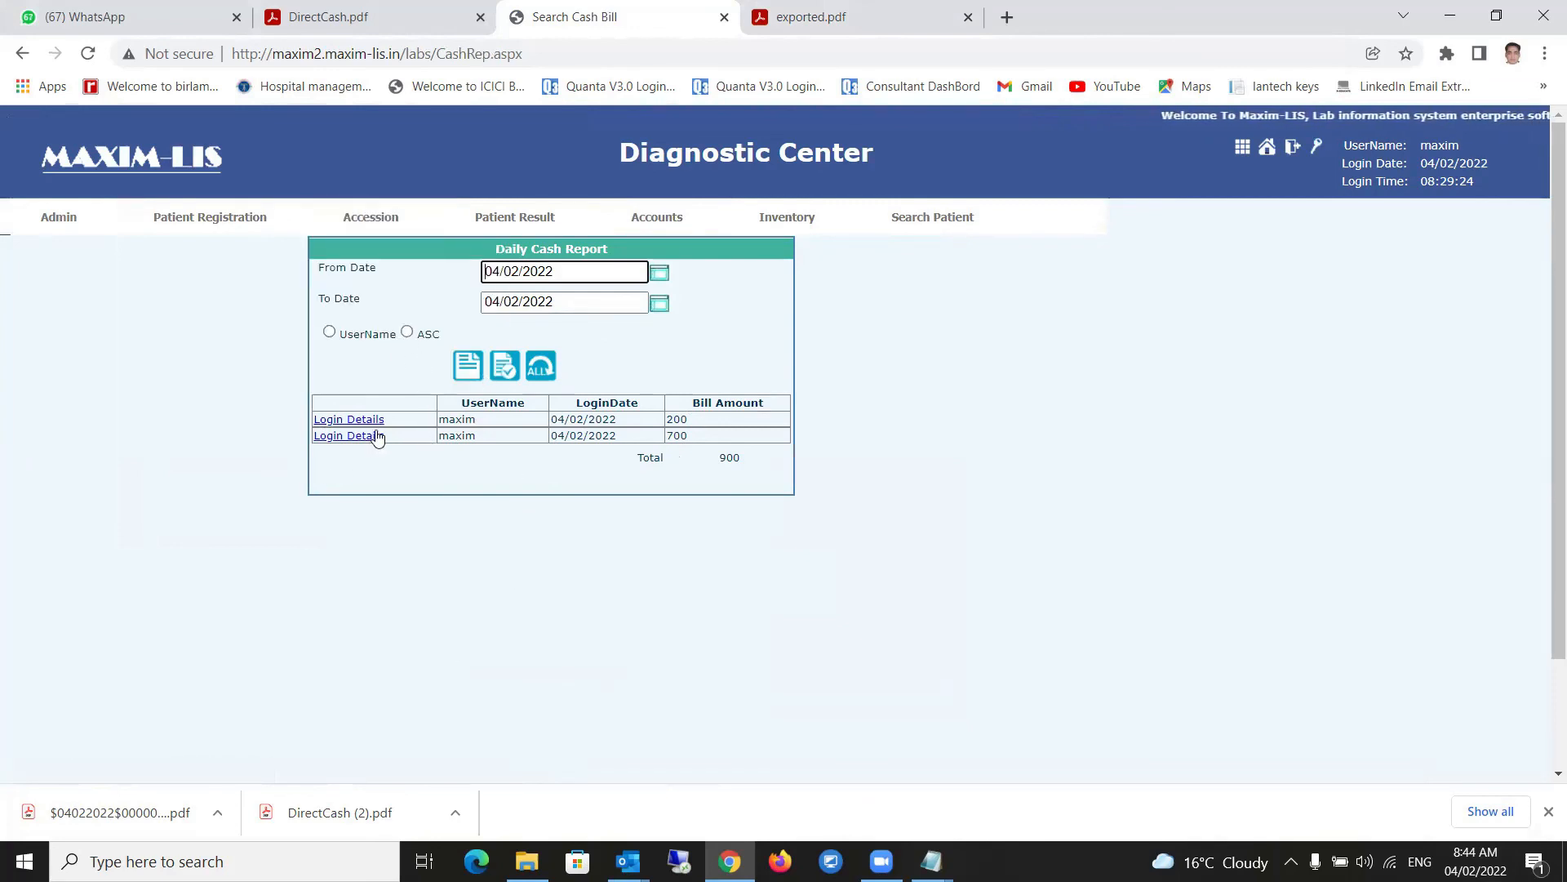
double_click(457, 435)
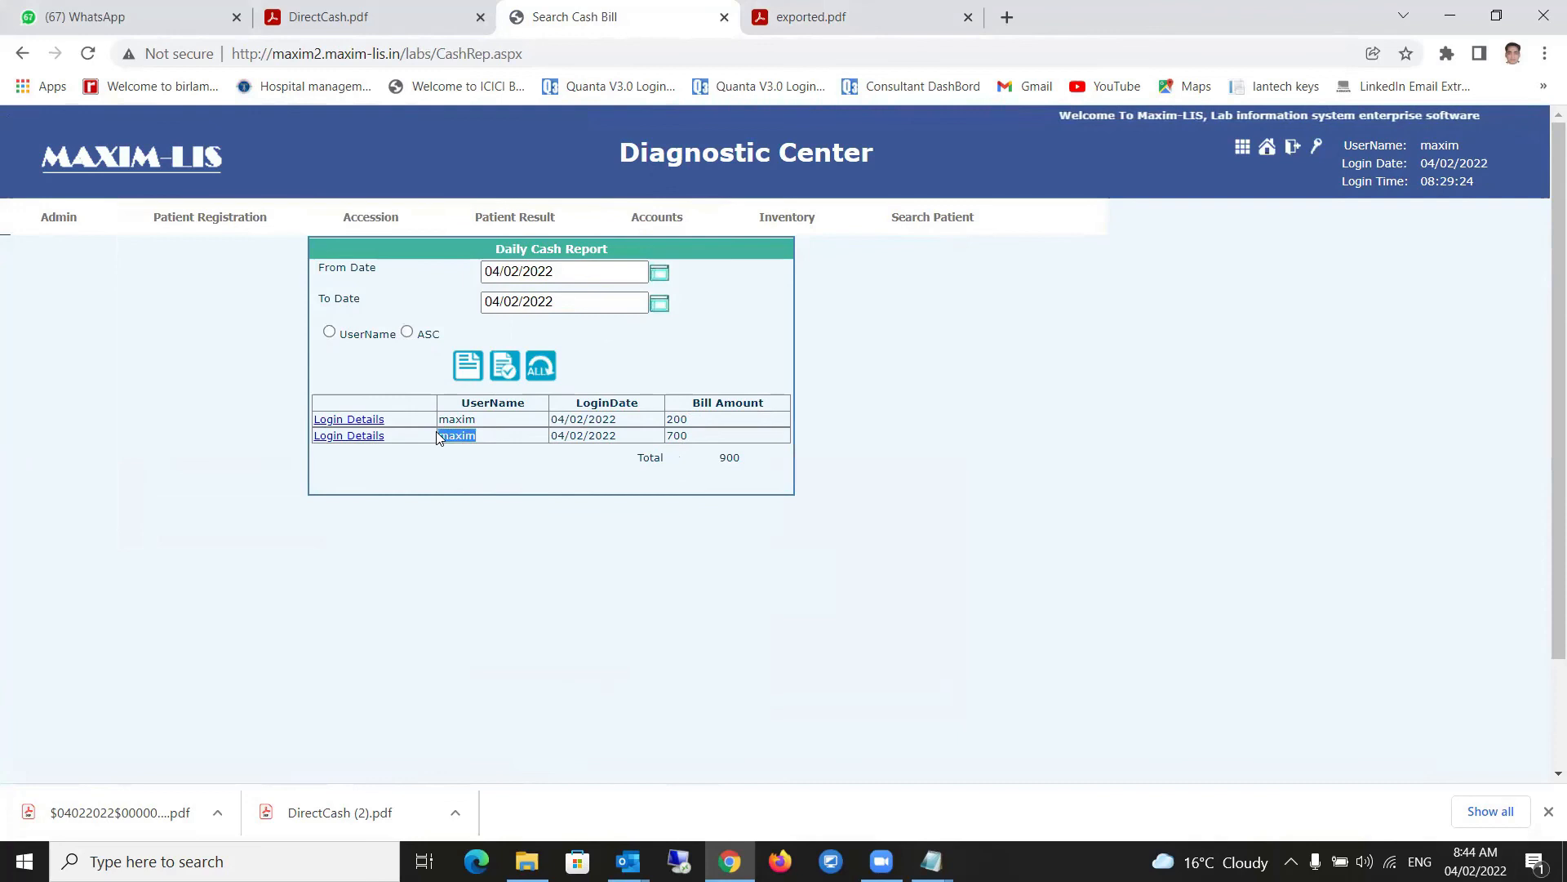
double_click(470, 419)
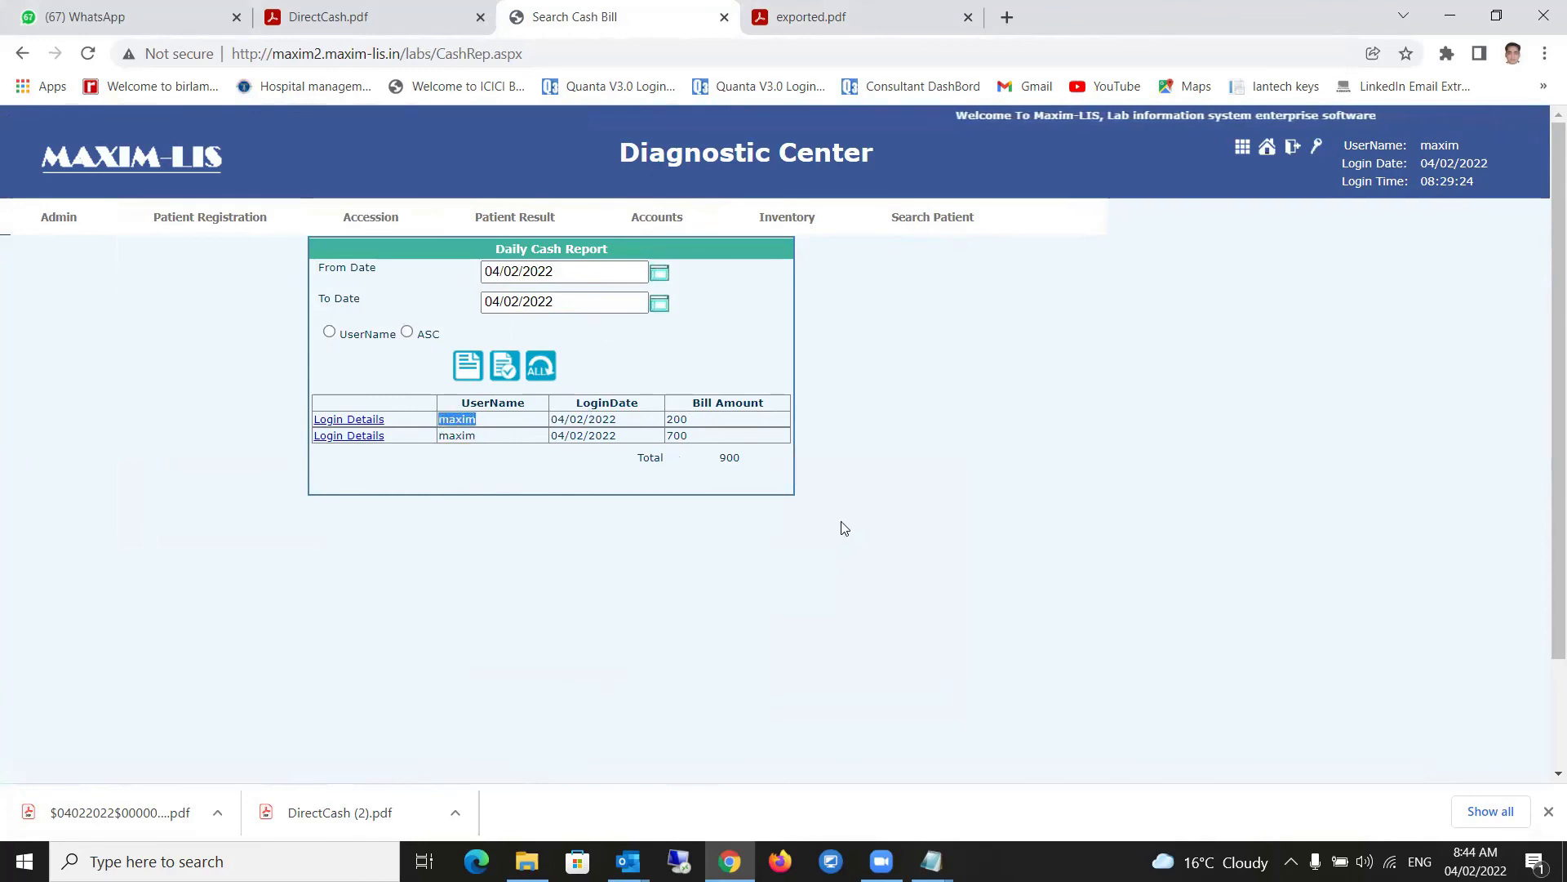
click(472, 364)
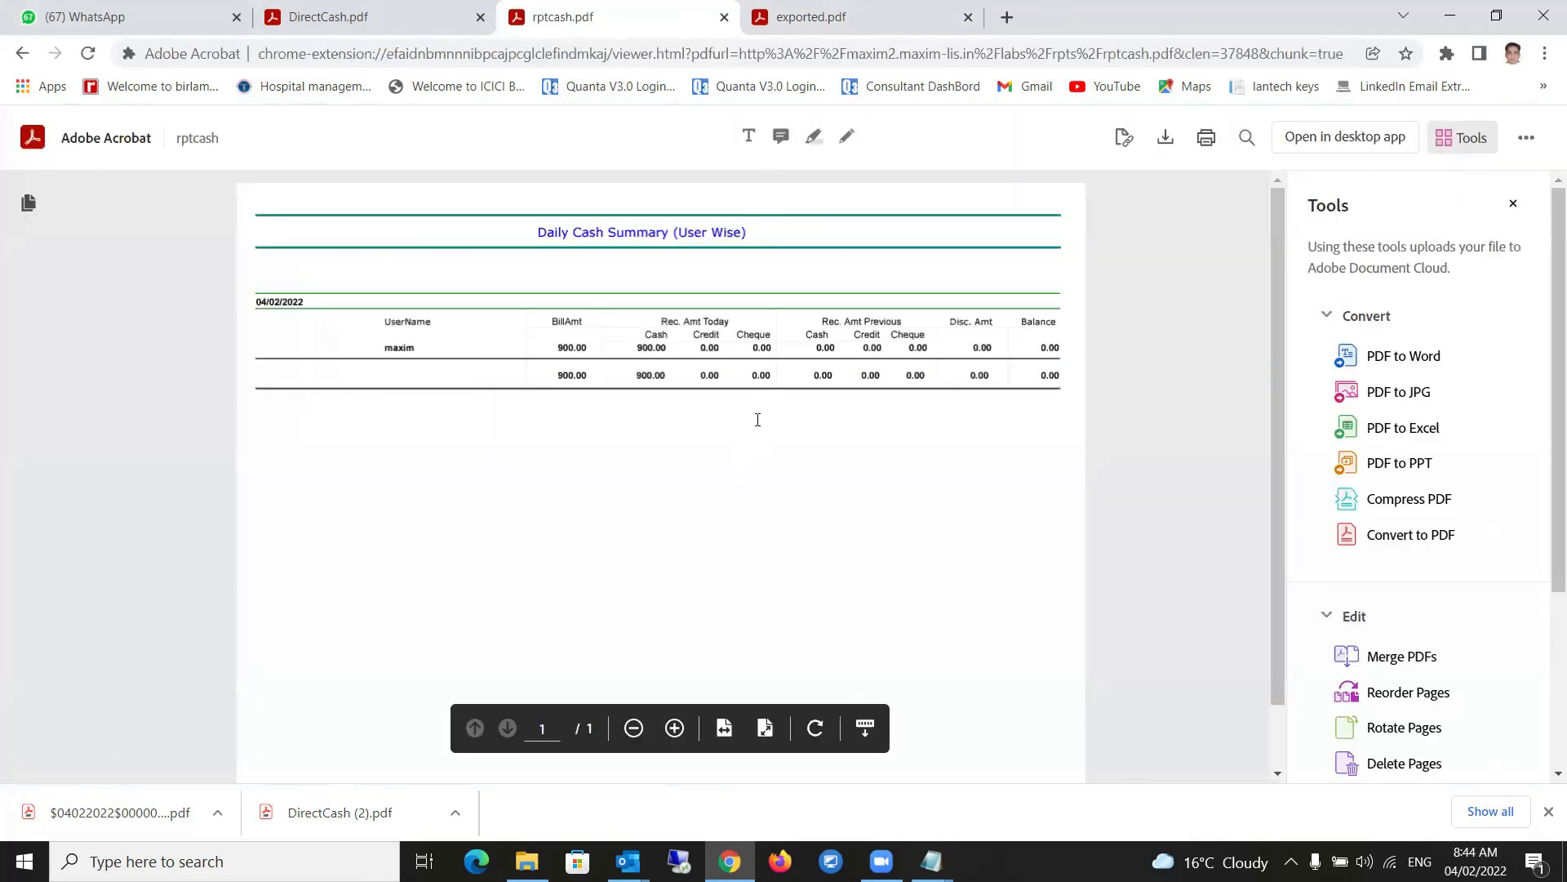
- Compare the DirectCash.pdf bill with the rptcash.pdf daily cash summary
click(343, 18)
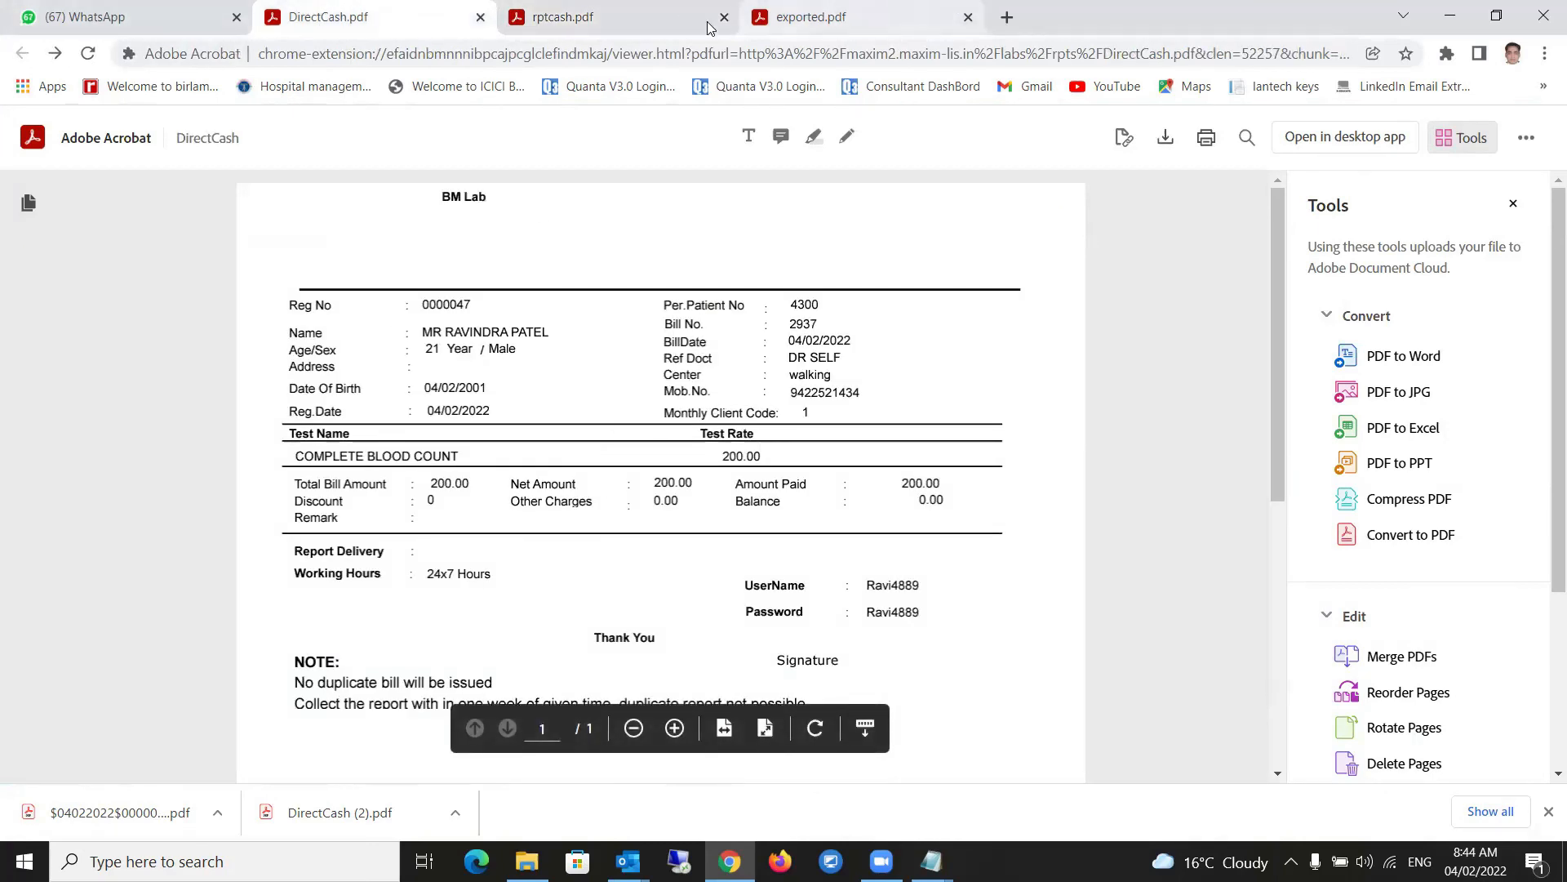
click(621, 18)
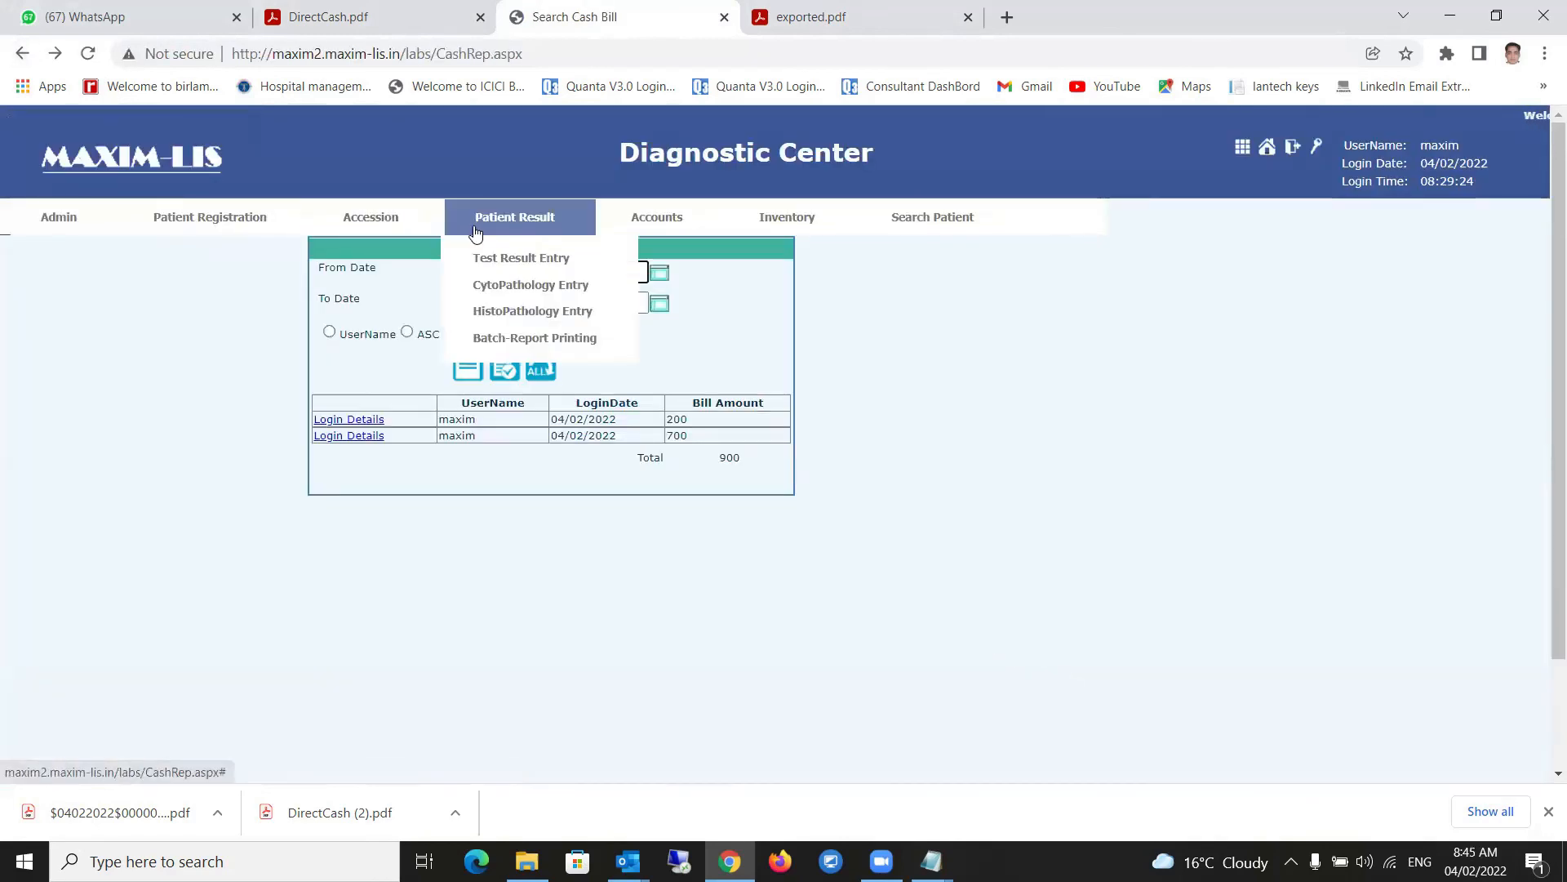
- Browse the Patient Result, Accounts and Inventory menus, then open Inventory > Current Stock
mouse_move(696, 229)
mouse_move(713, 311)
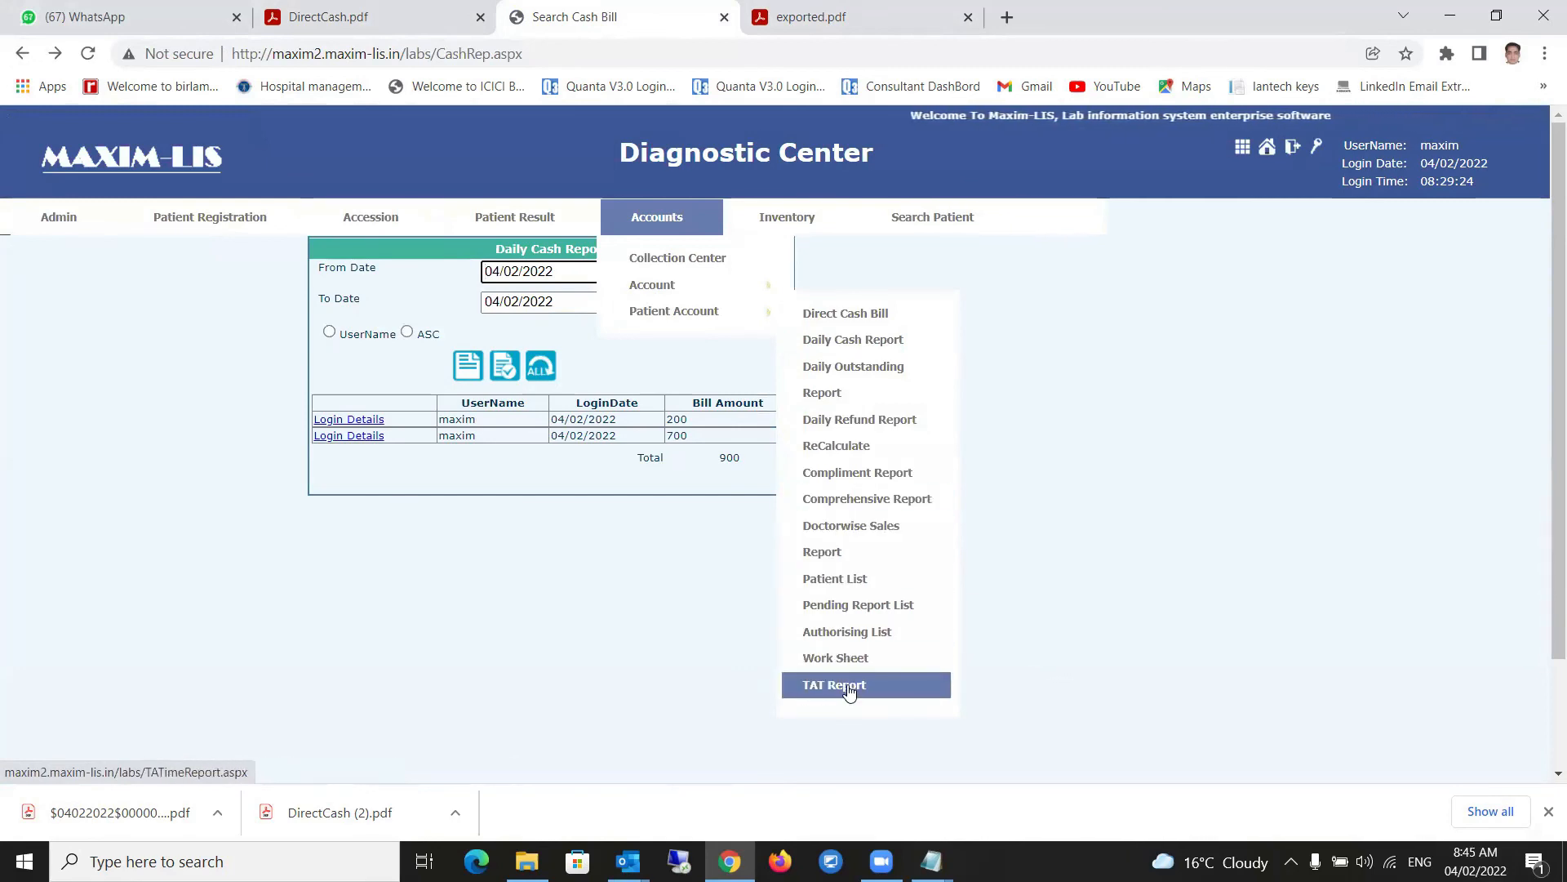
mouse_move(689, 265)
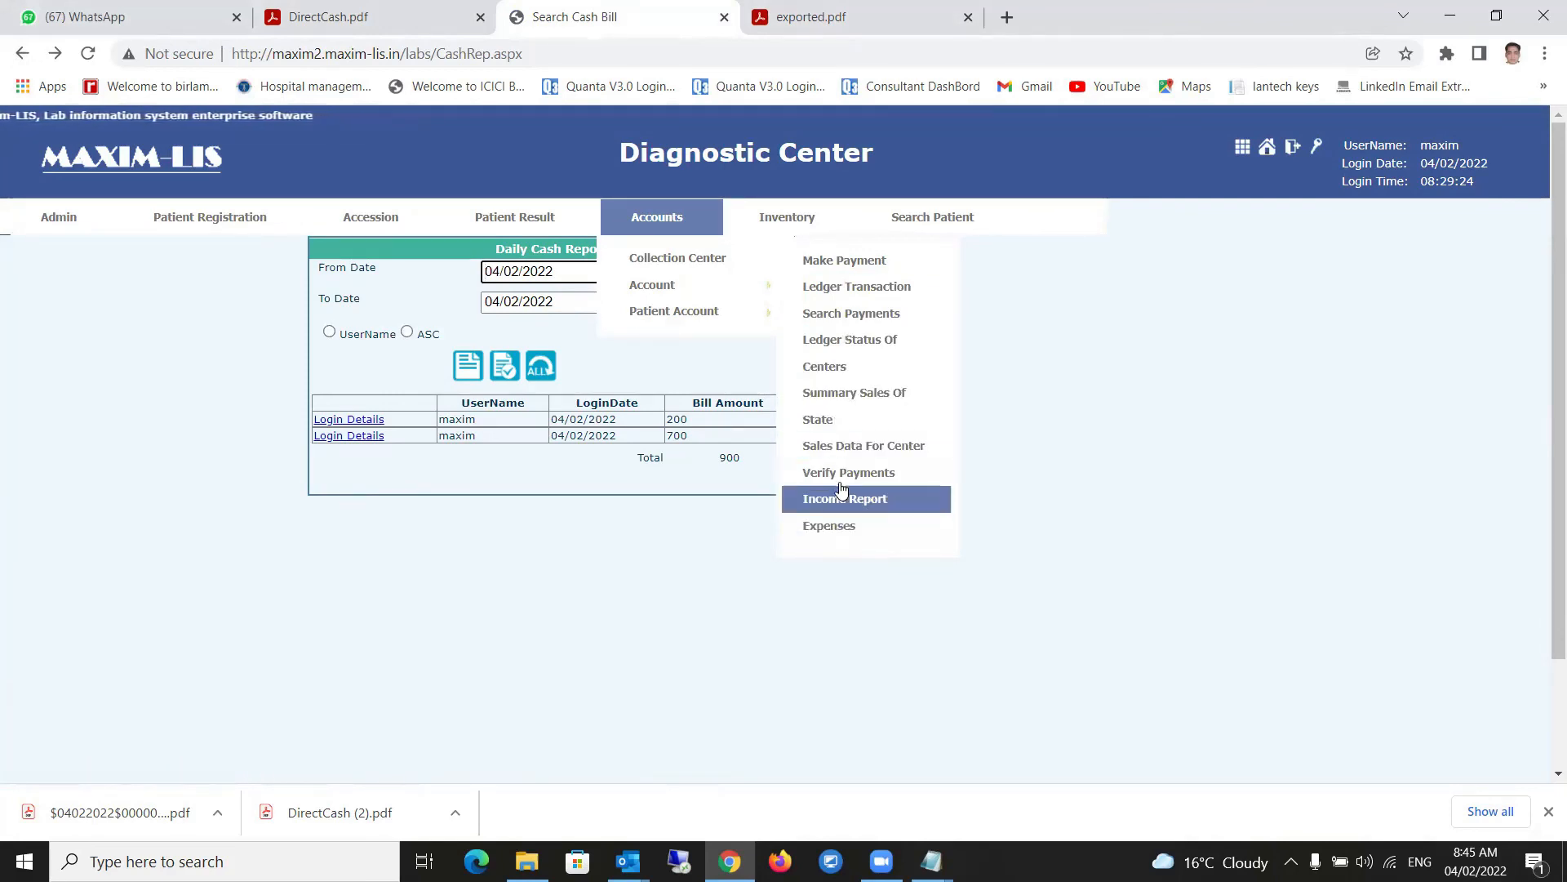
mouse_move(785, 219)
mouse_move(797, 271)
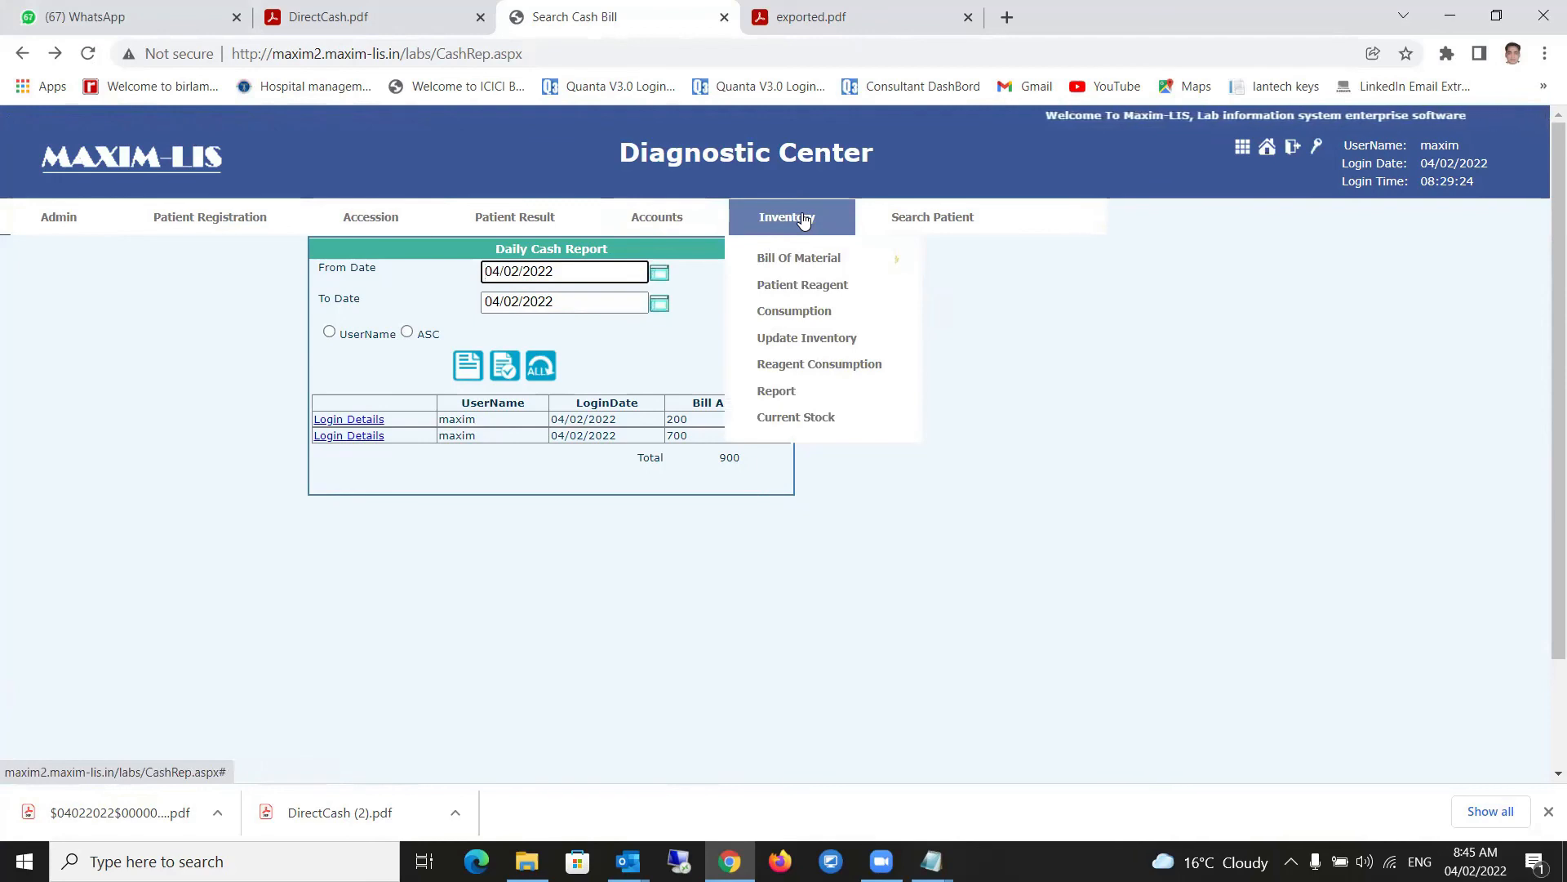
click(826, 429)
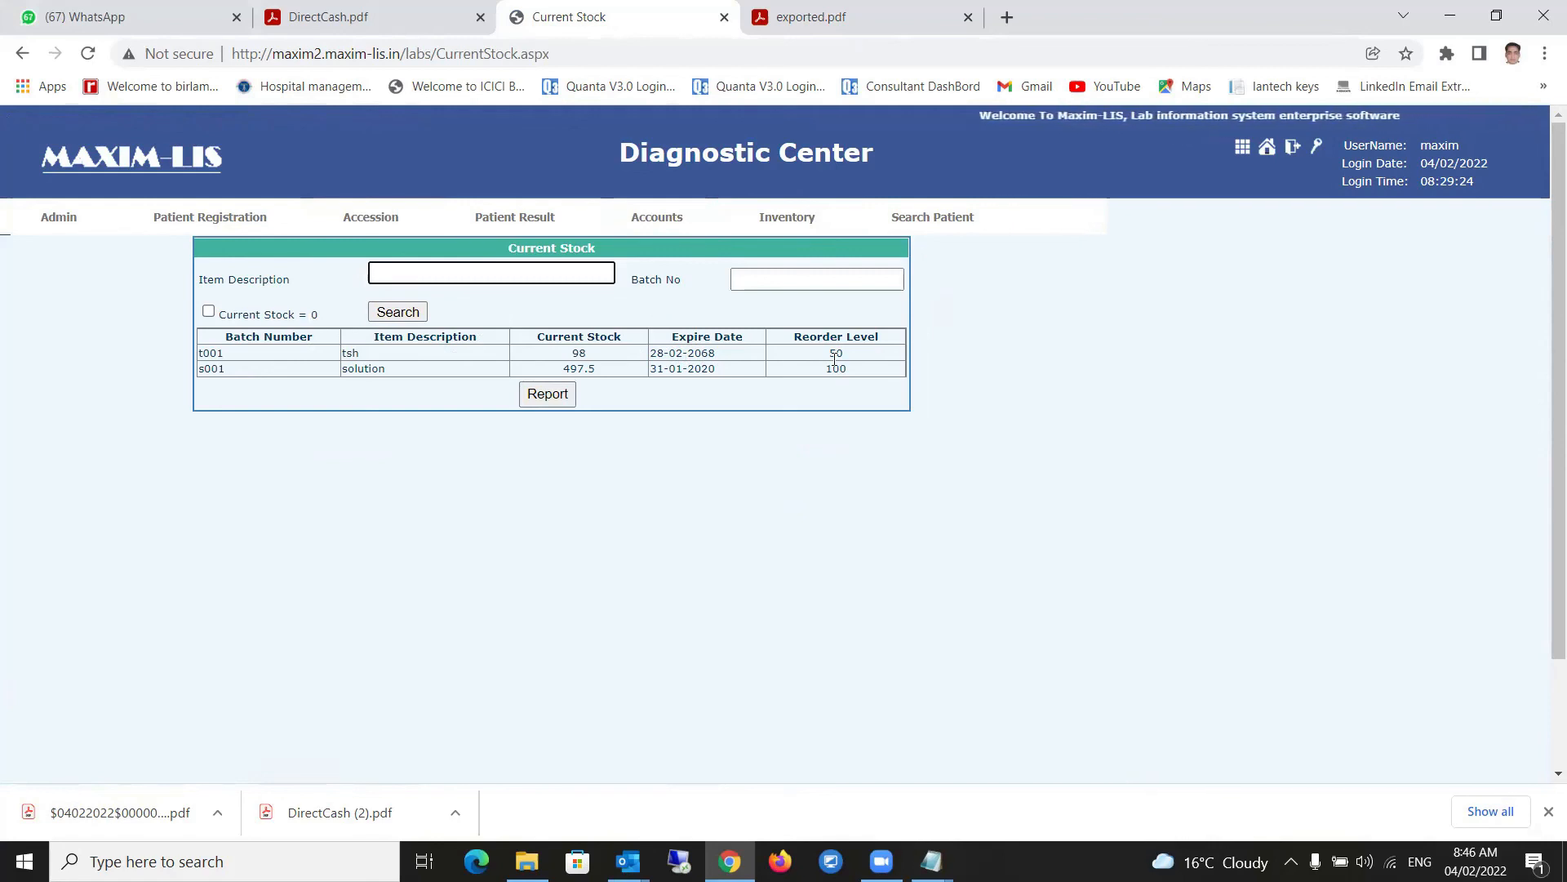
- Search patients by test and list those with COMPLETE BLOOD COUNT, billed 200 and 700
click(913, 234)
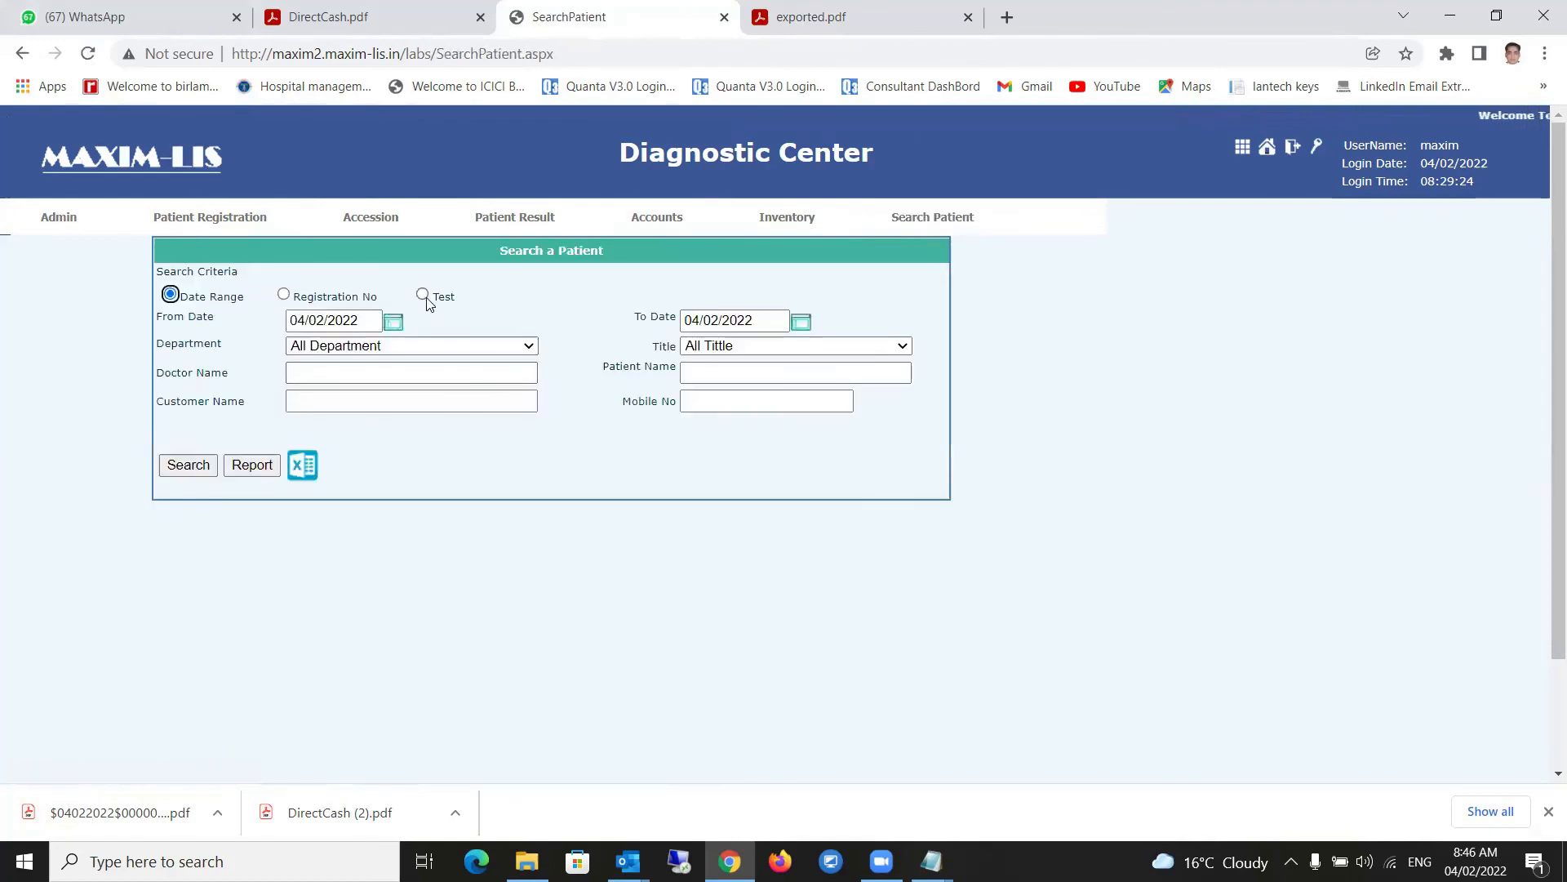
click(419, 294)
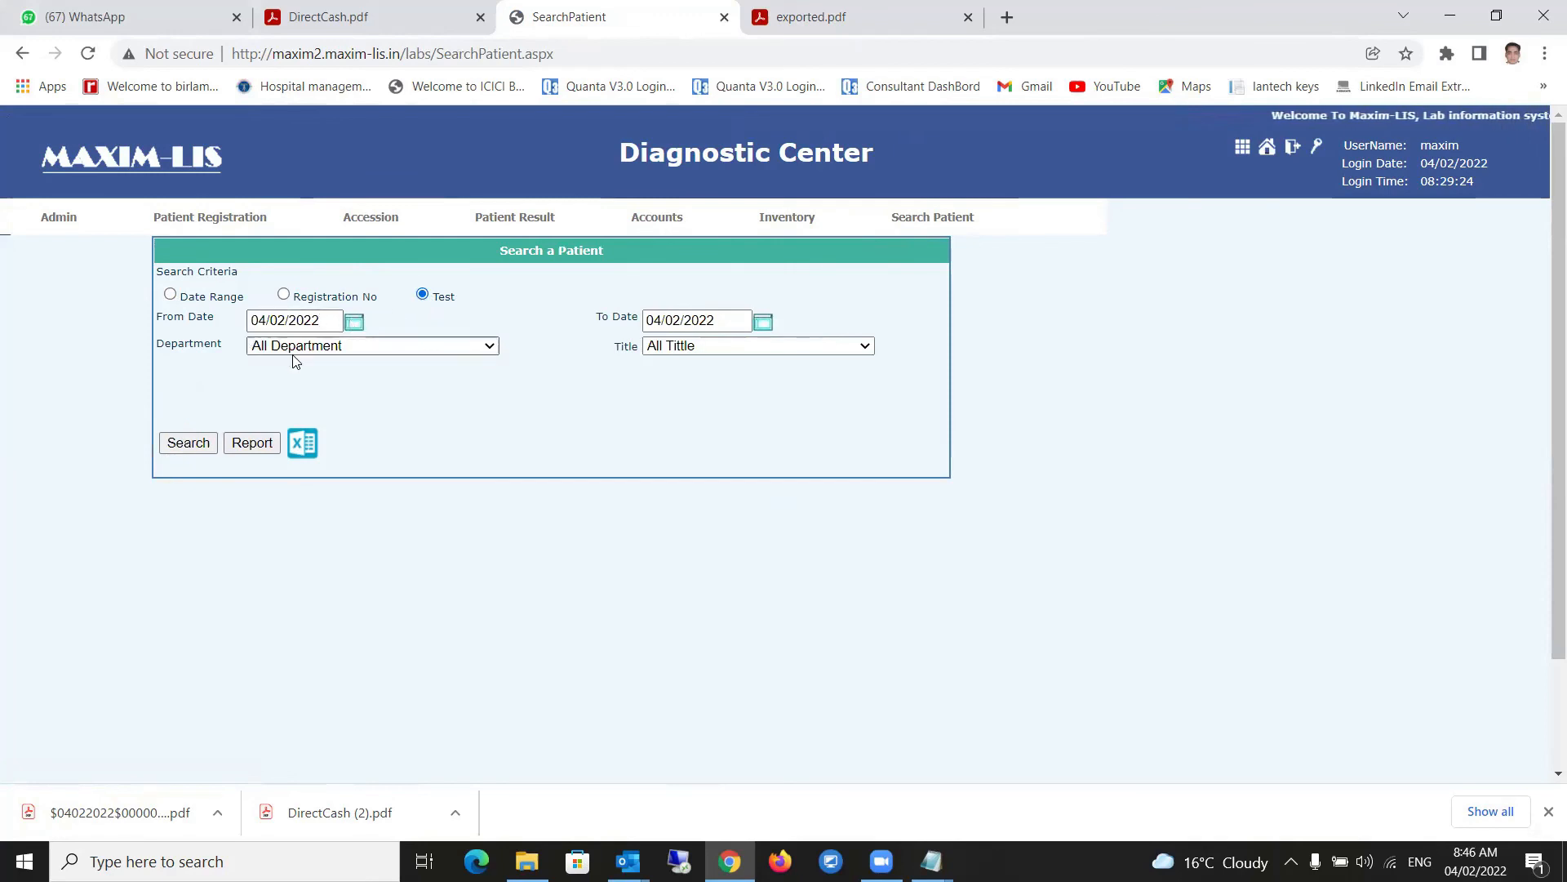
click(188, 443)
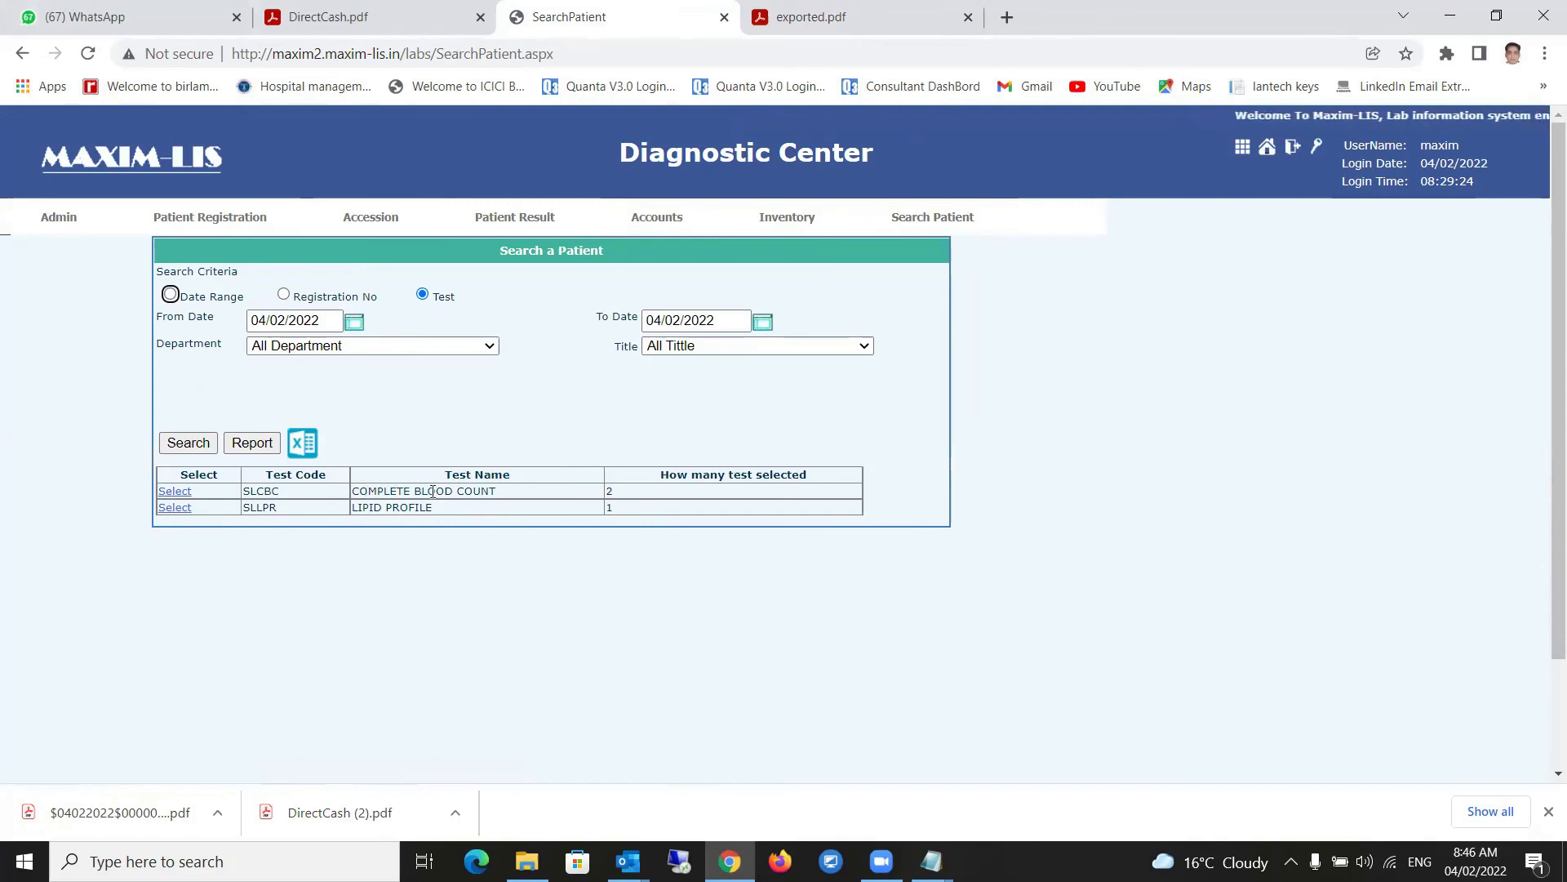
click(167, 492)
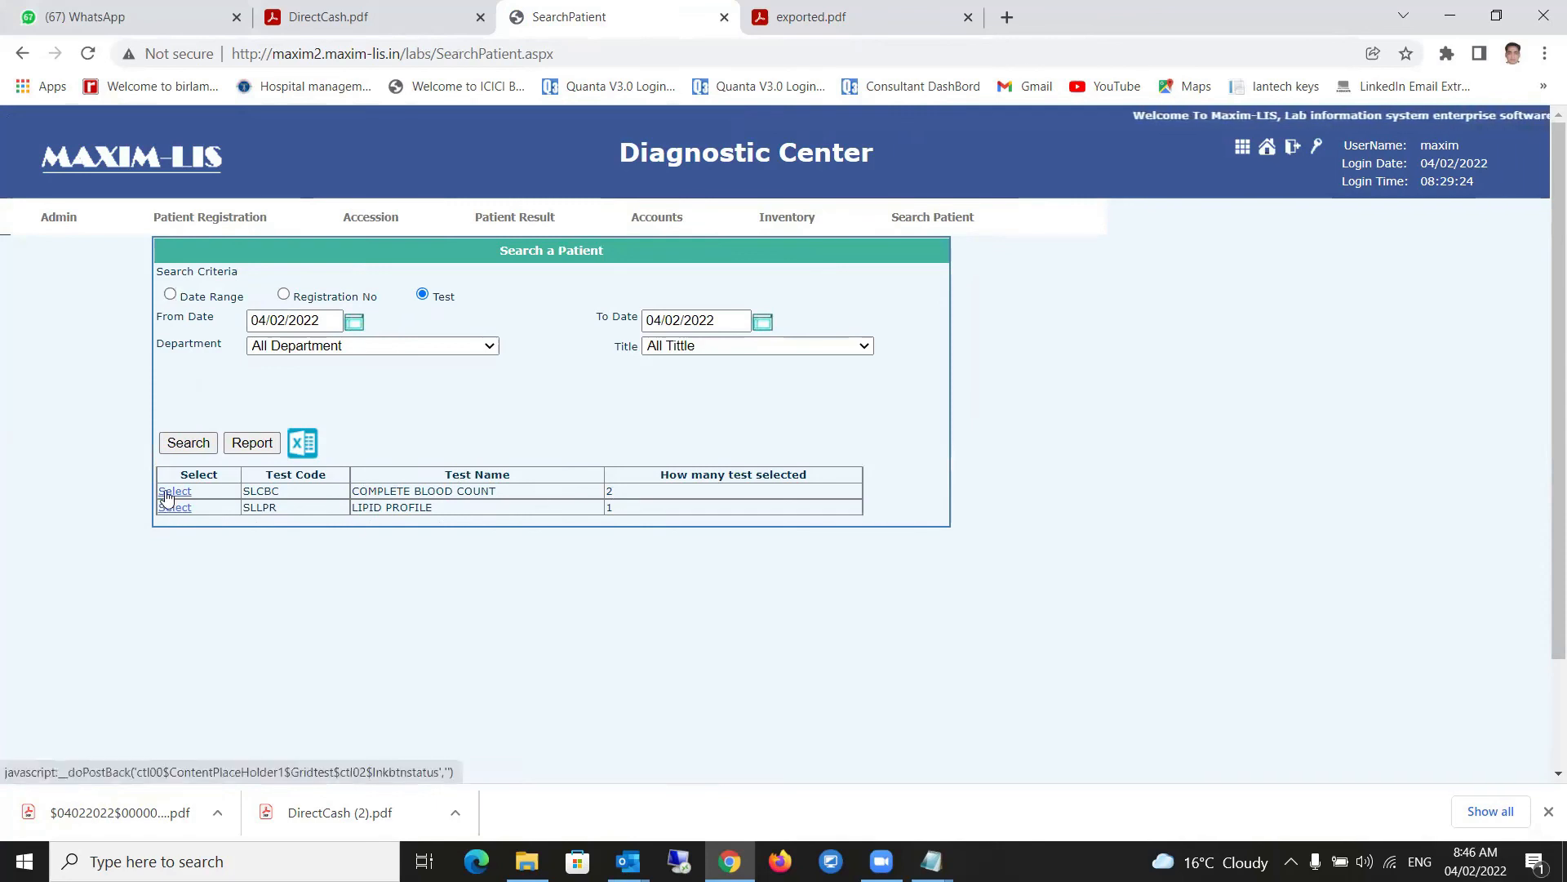
scroll(373, 665, down, 2)
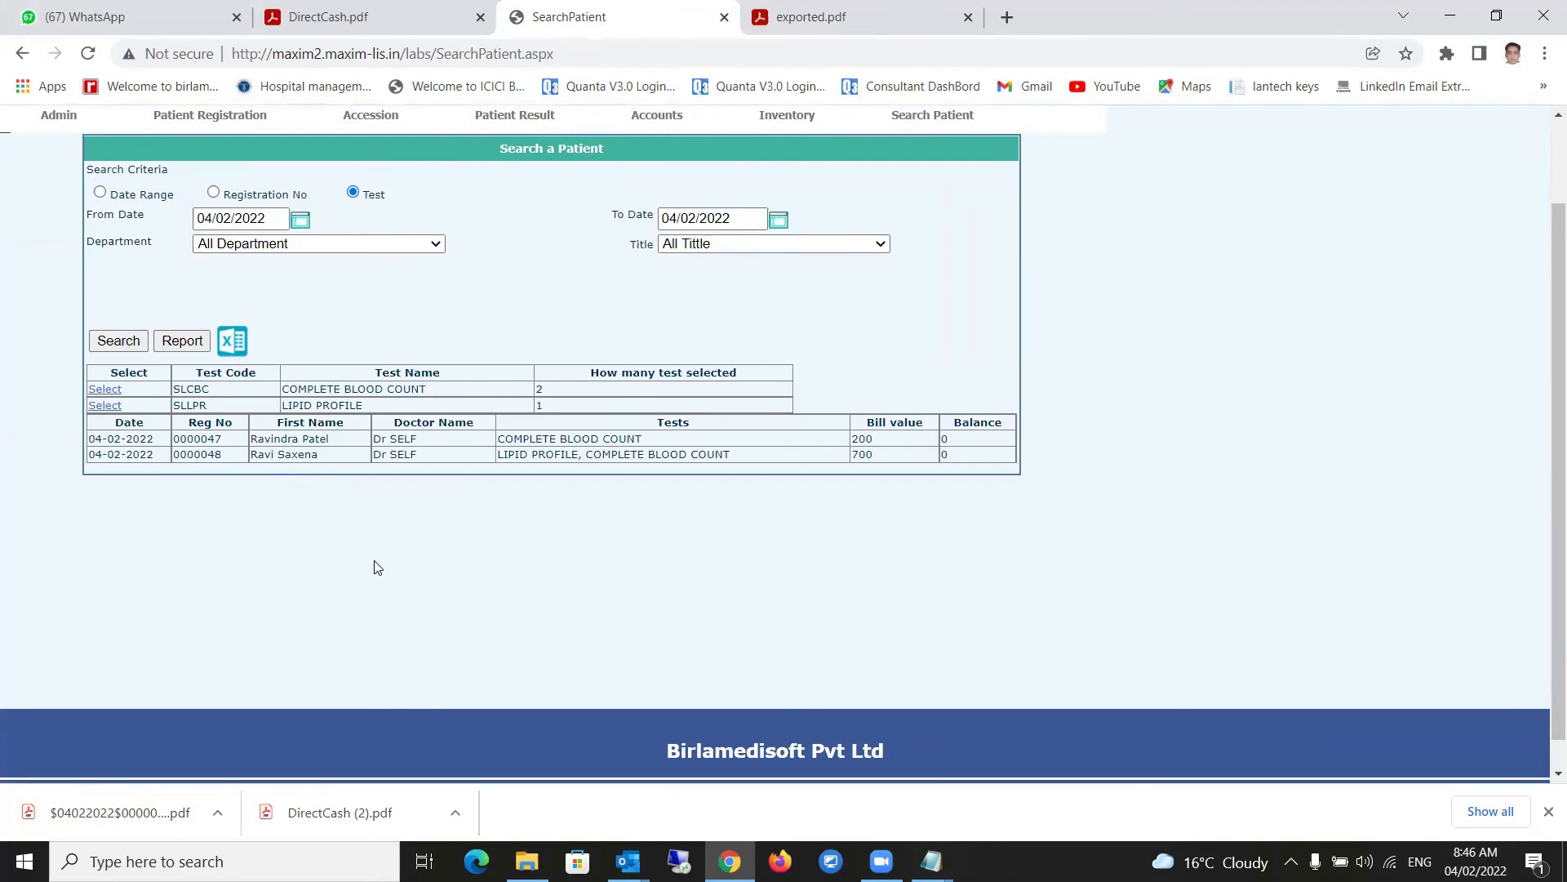
scroll(374, 568, up, 2)
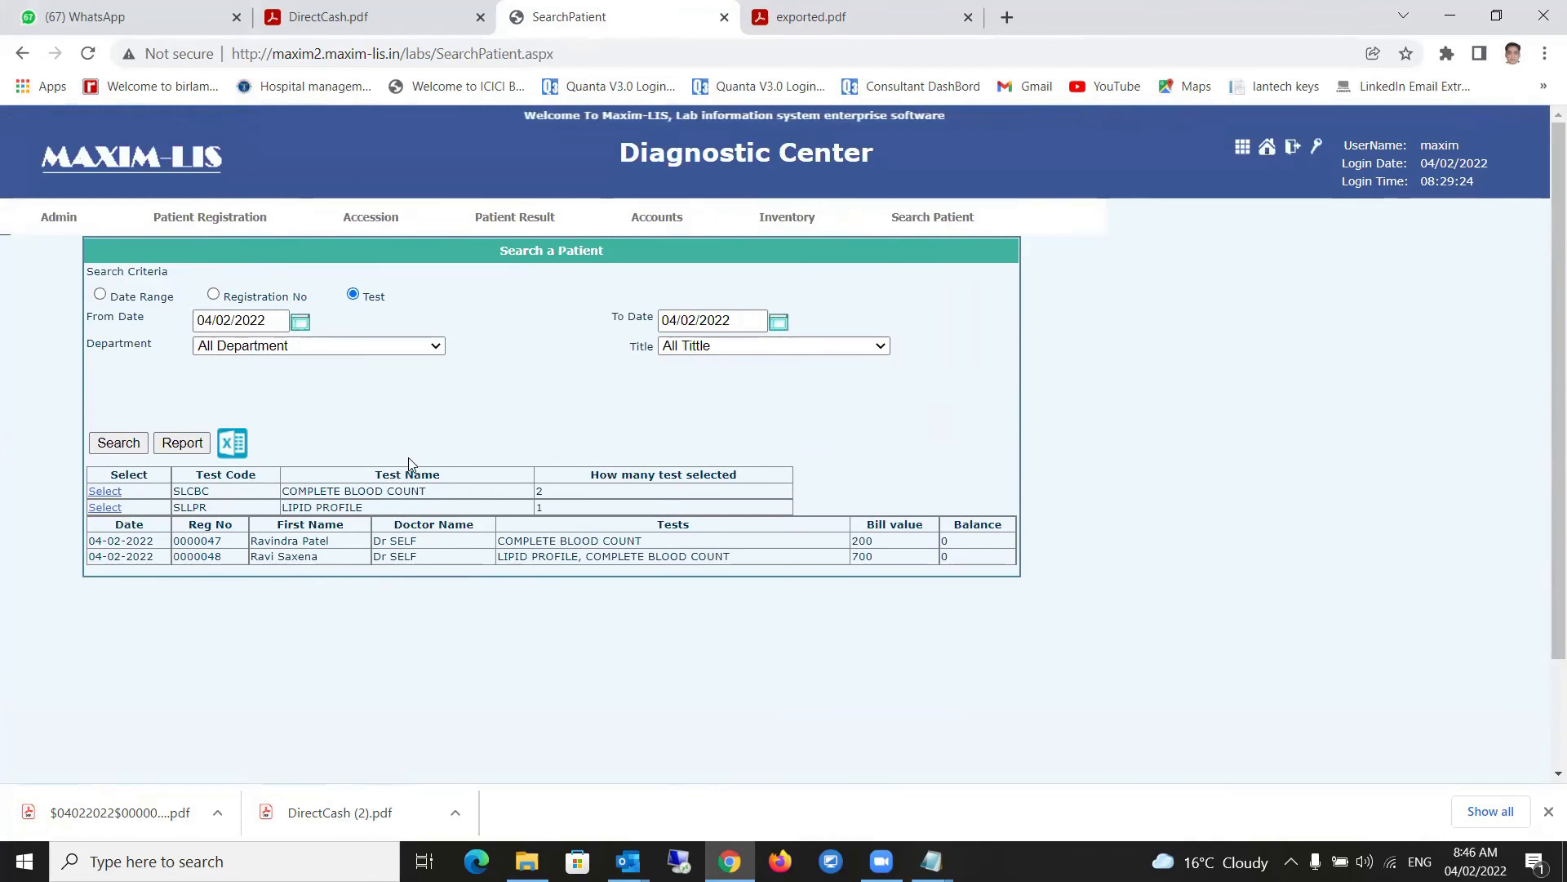
- Open the first patient's 700 direct cash bill and save it as a printable PDF
mouse_move(665, 232)
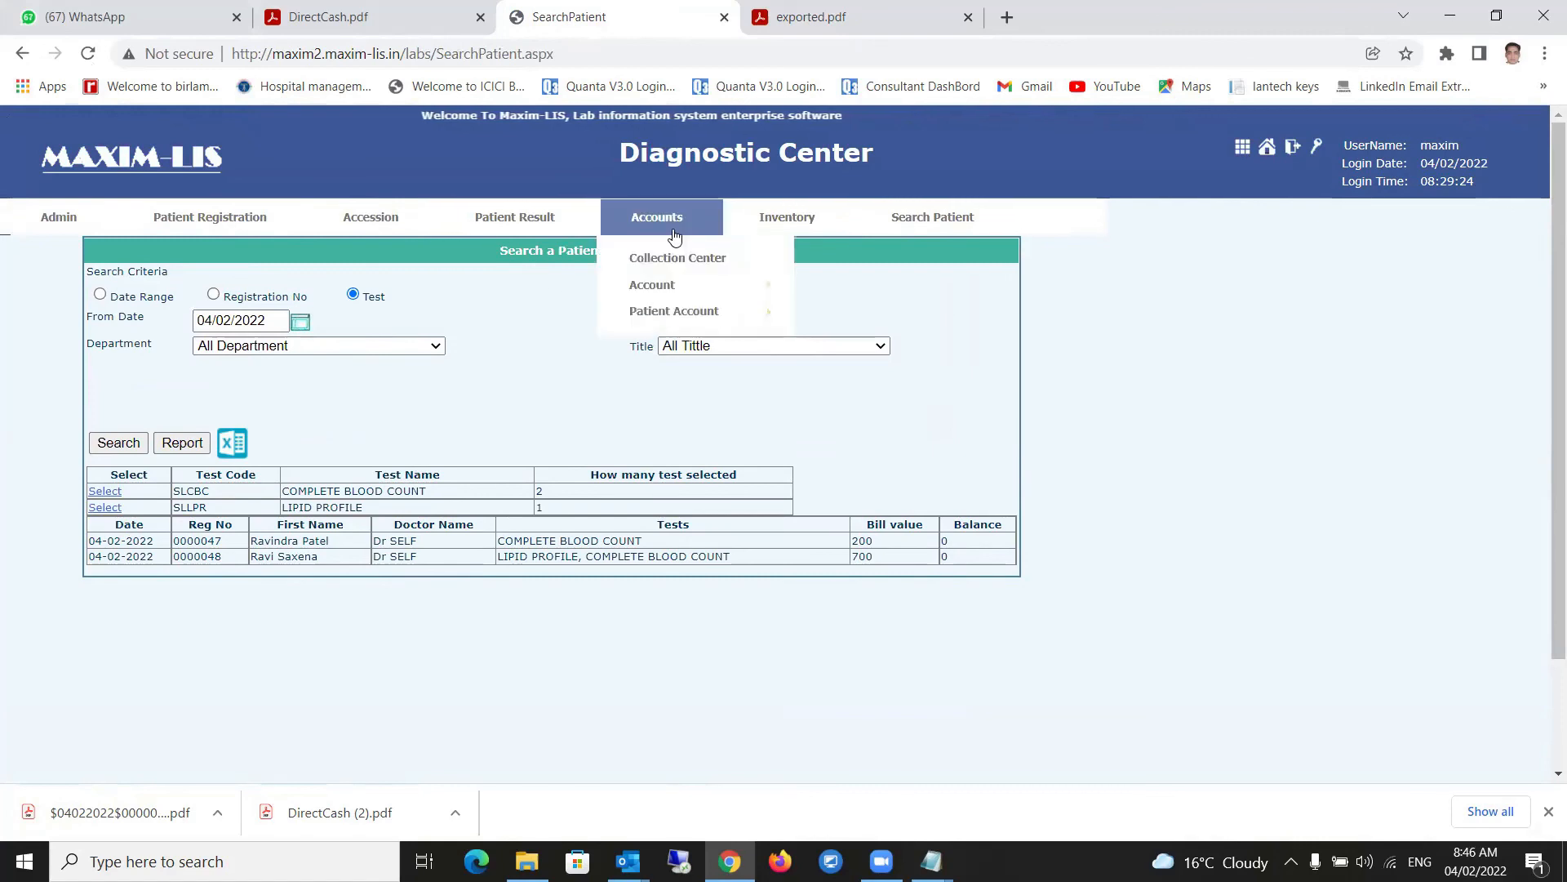
mouse_move(656, 309)
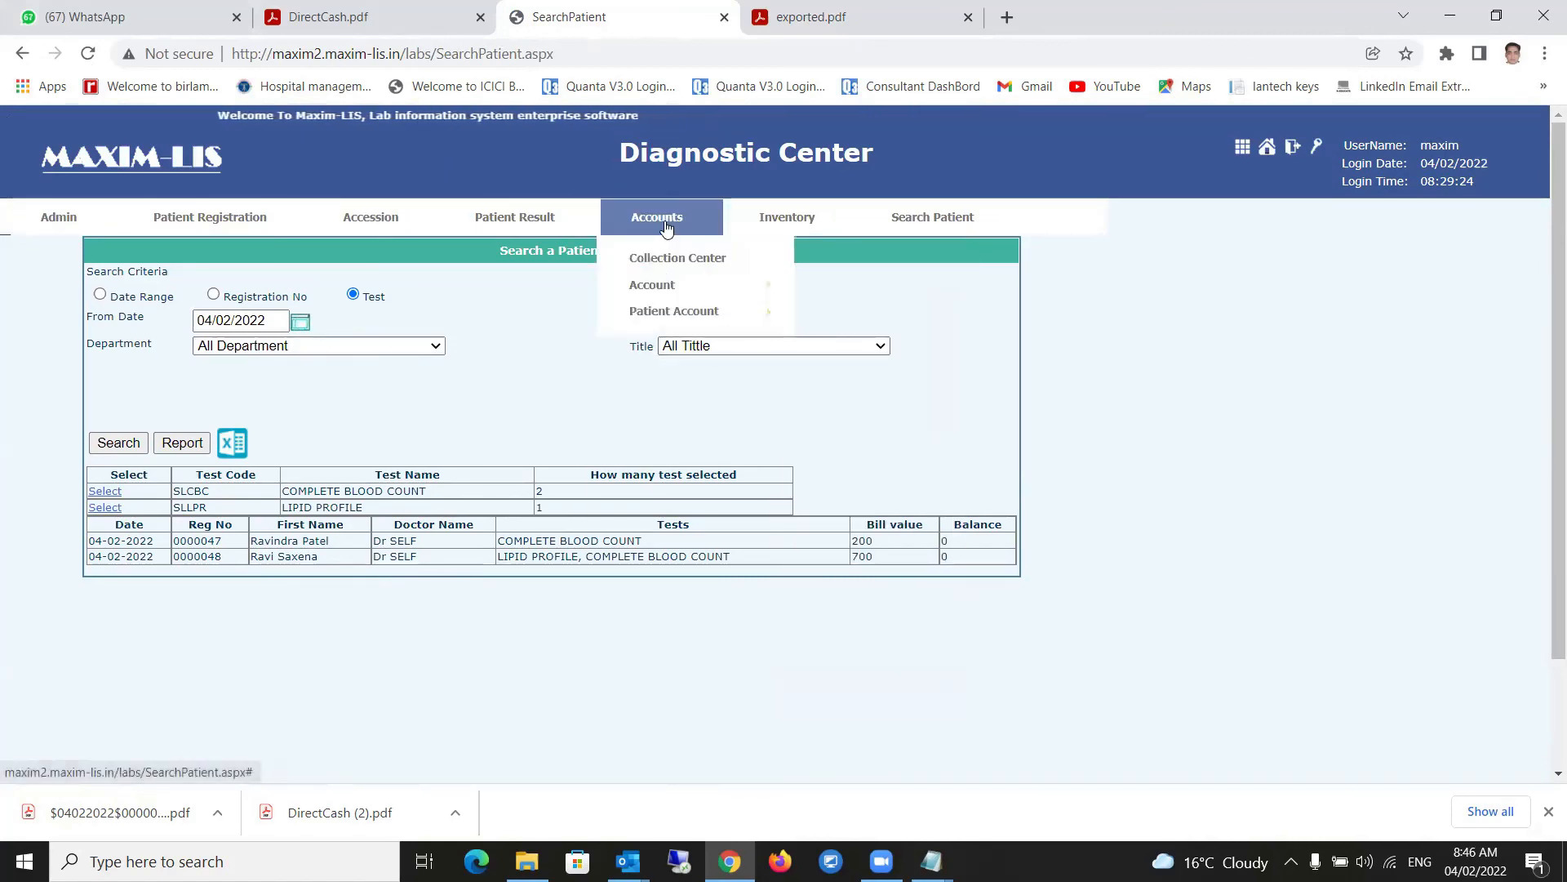
mouse_move(716, 312)
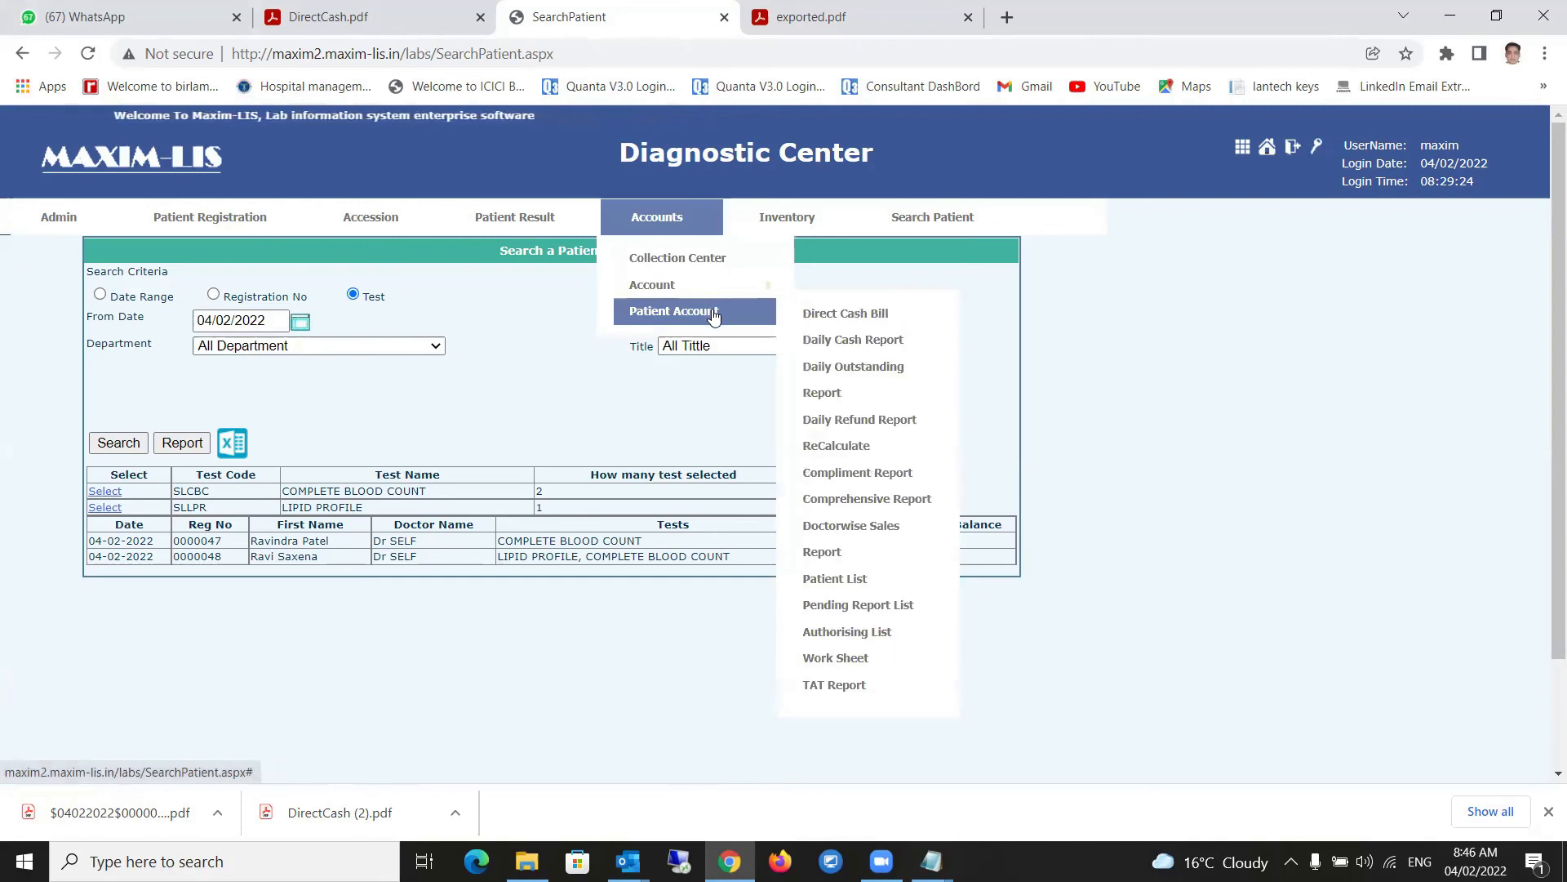
click(871, 322)
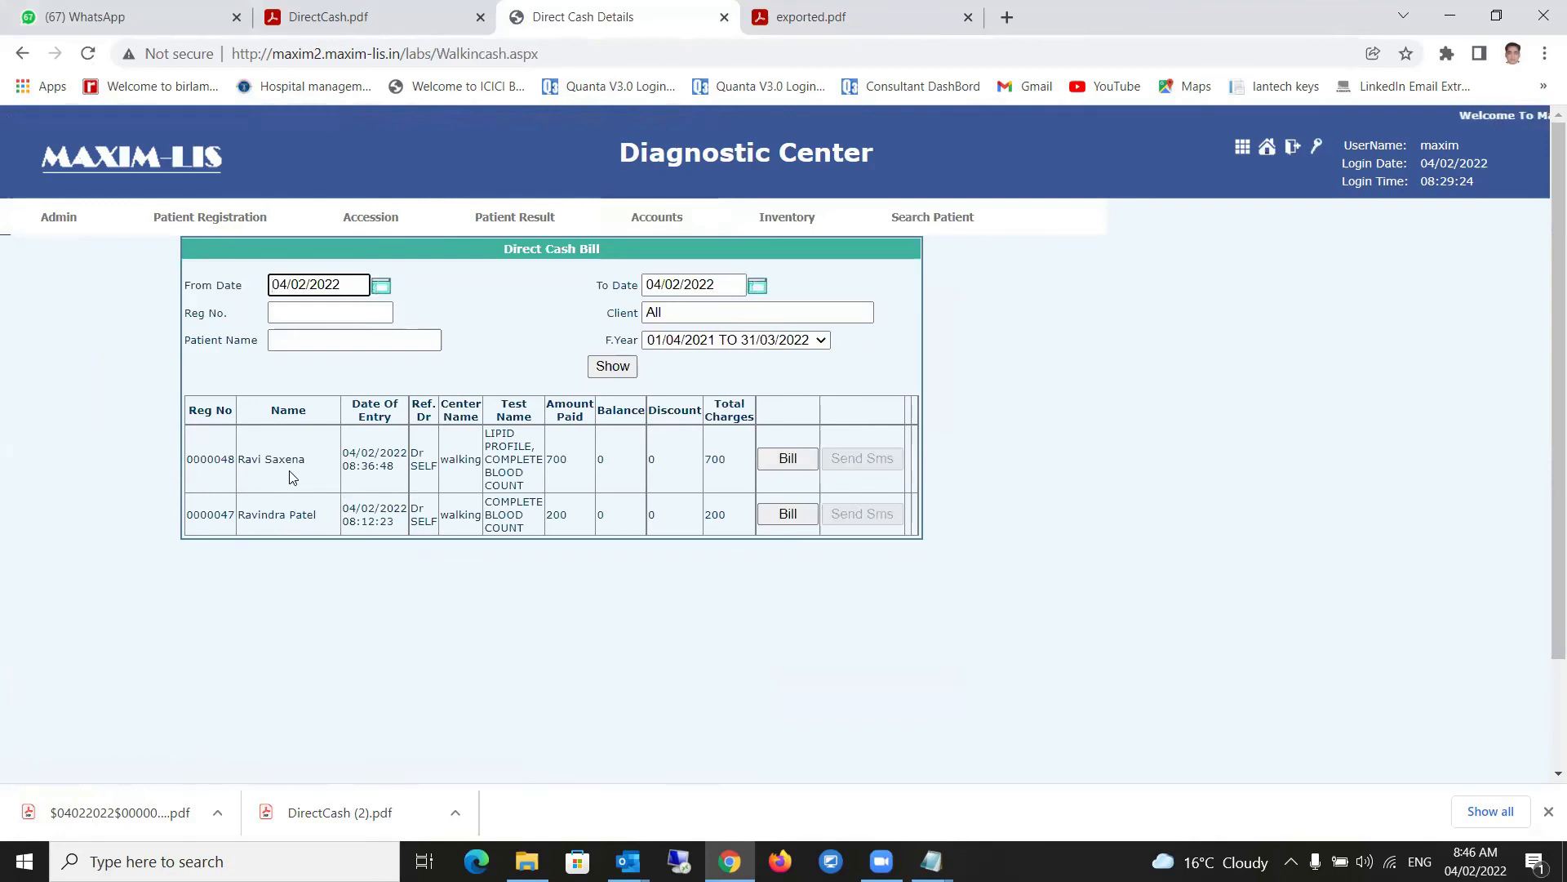
click(787, 460)
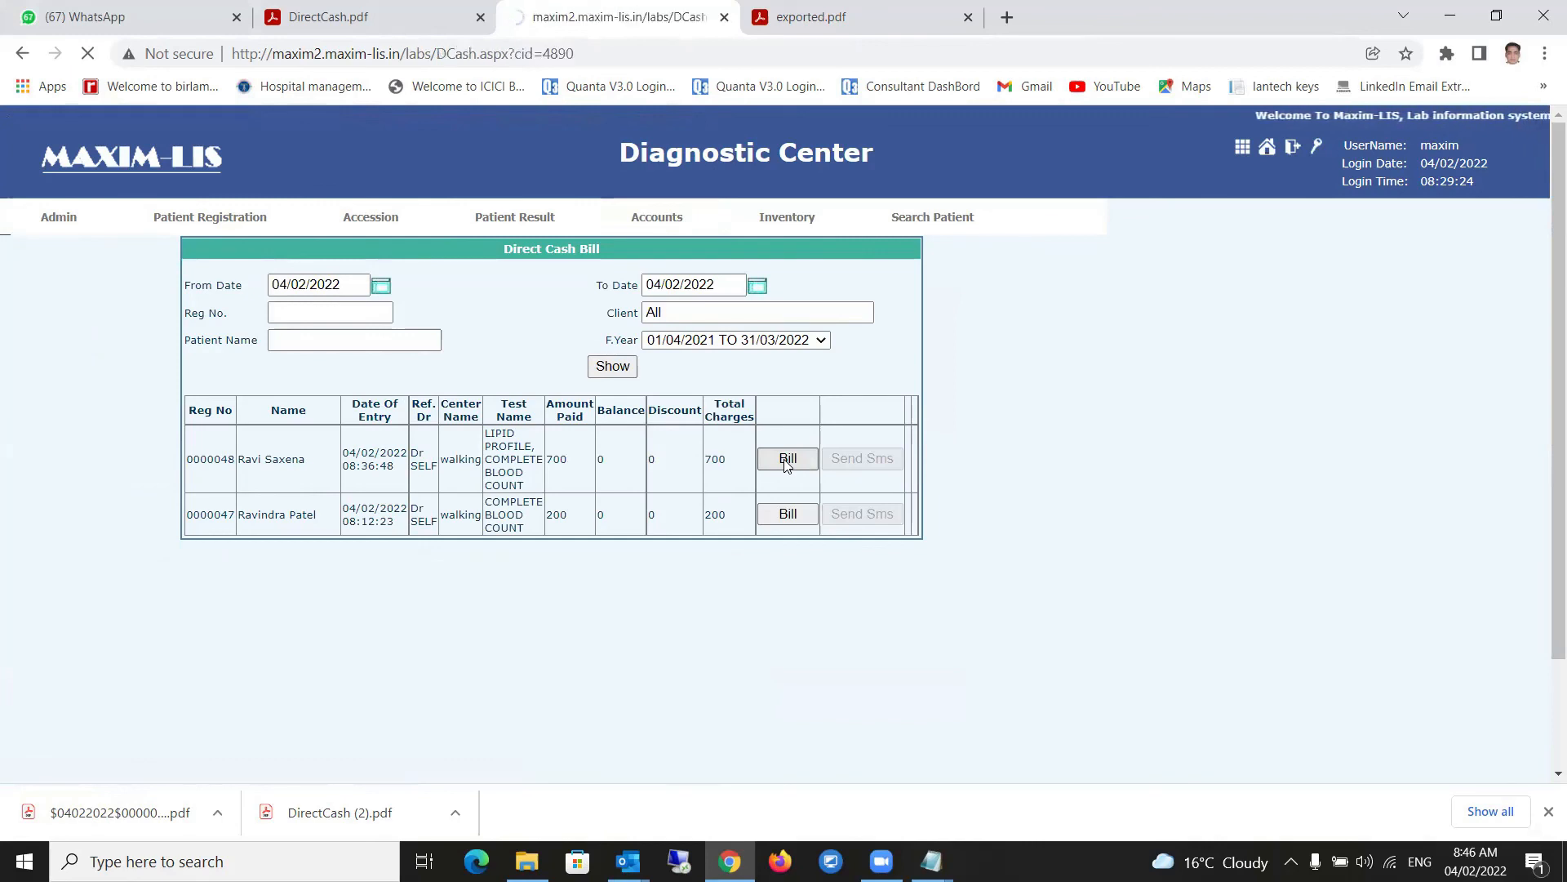
scroll(723, 549, down, 4)
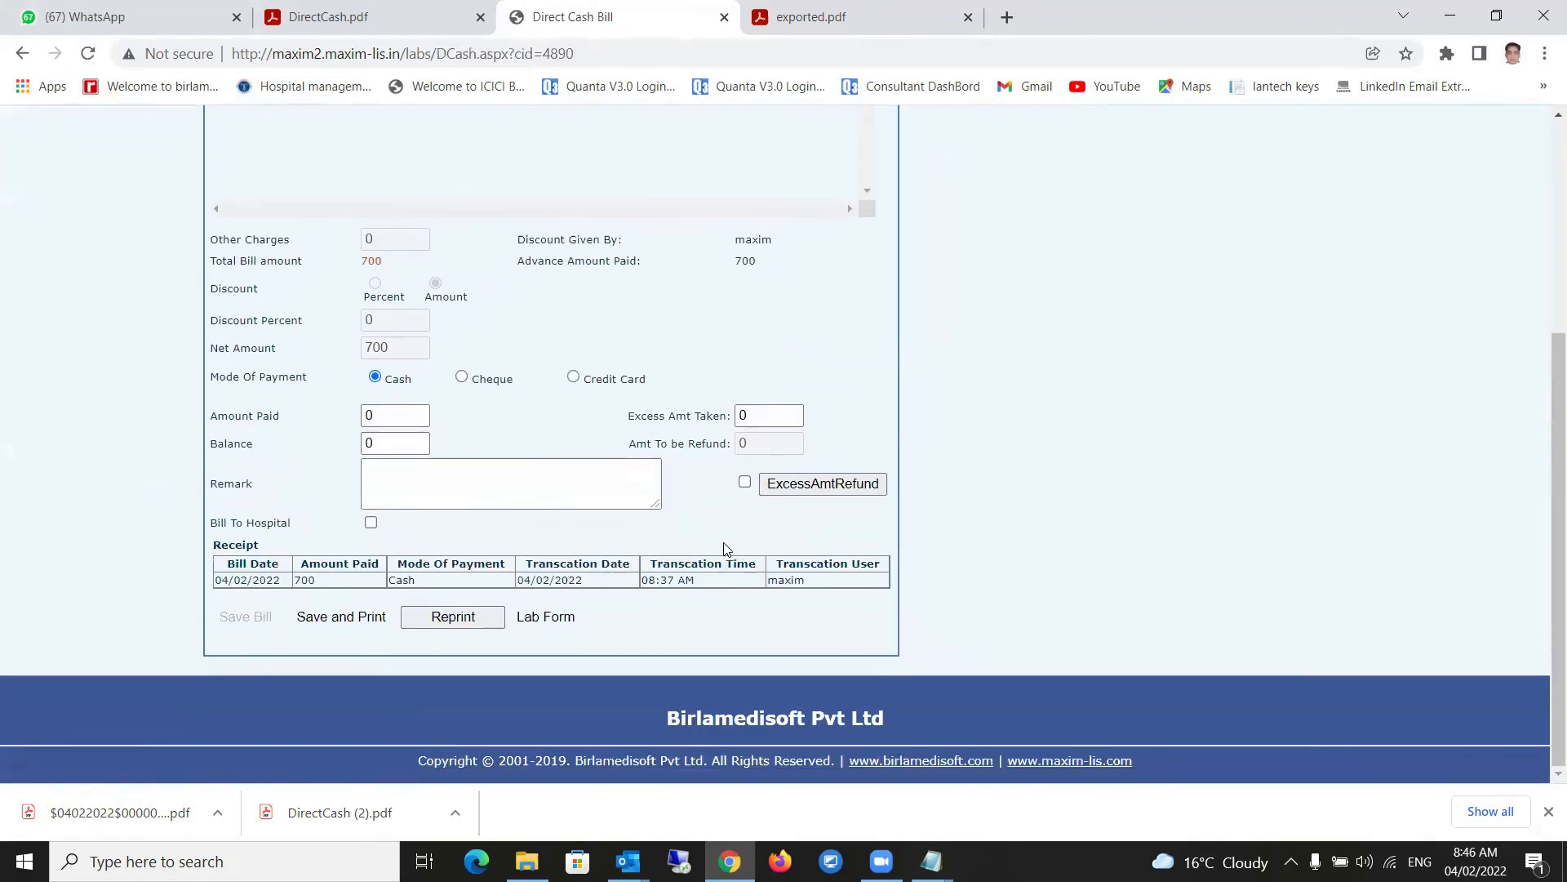
click(322, 619)
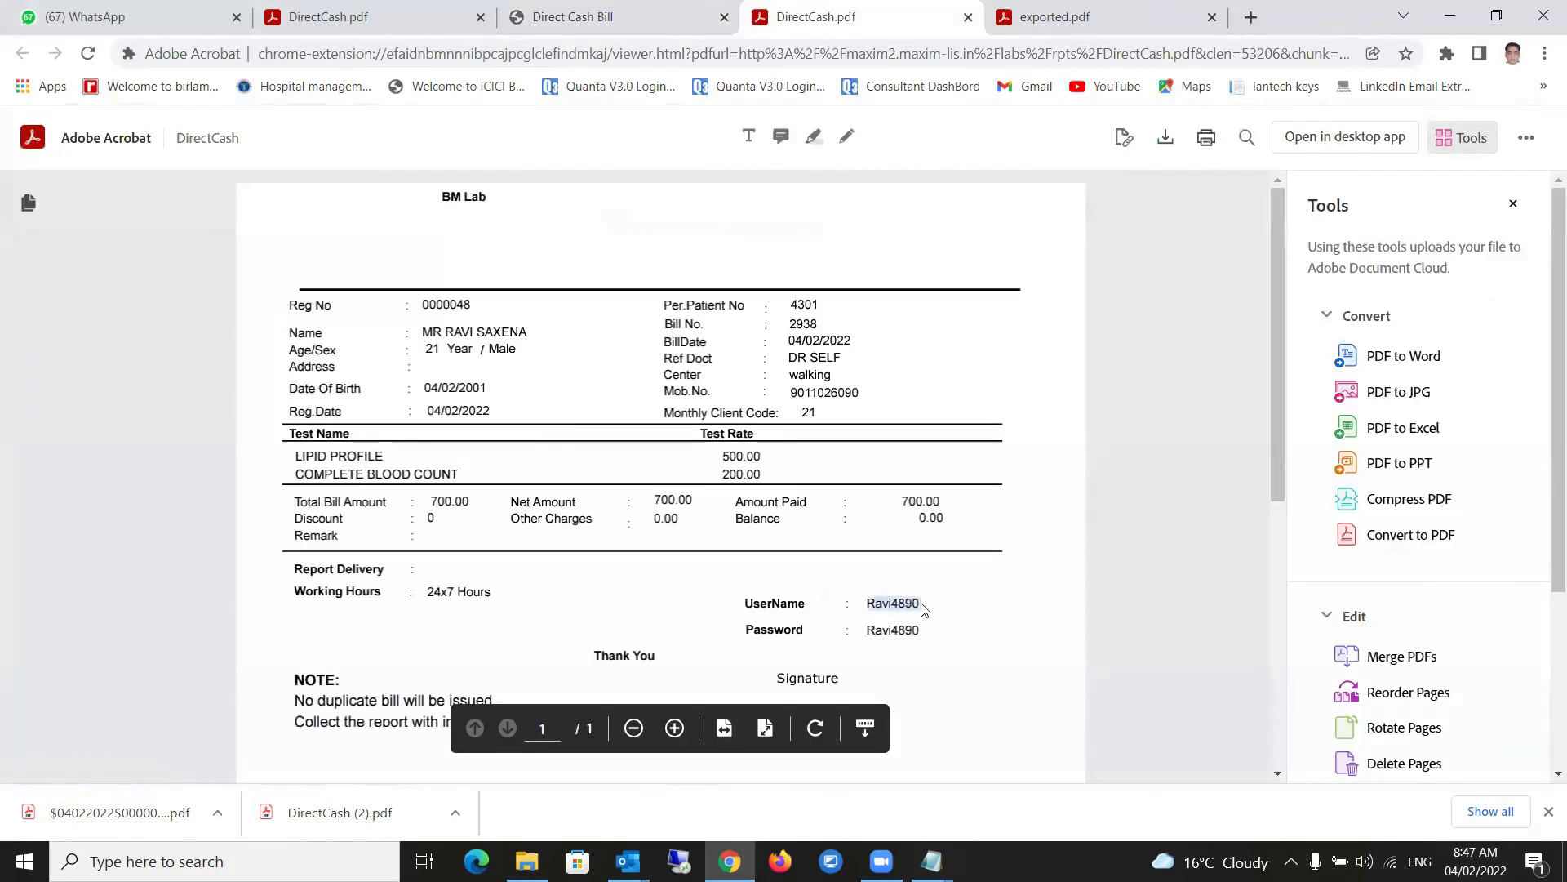
- Copy the patient's username from the bill and load the maxim2.maxim-lis.in login site
drag(922, 608, 923, 608)
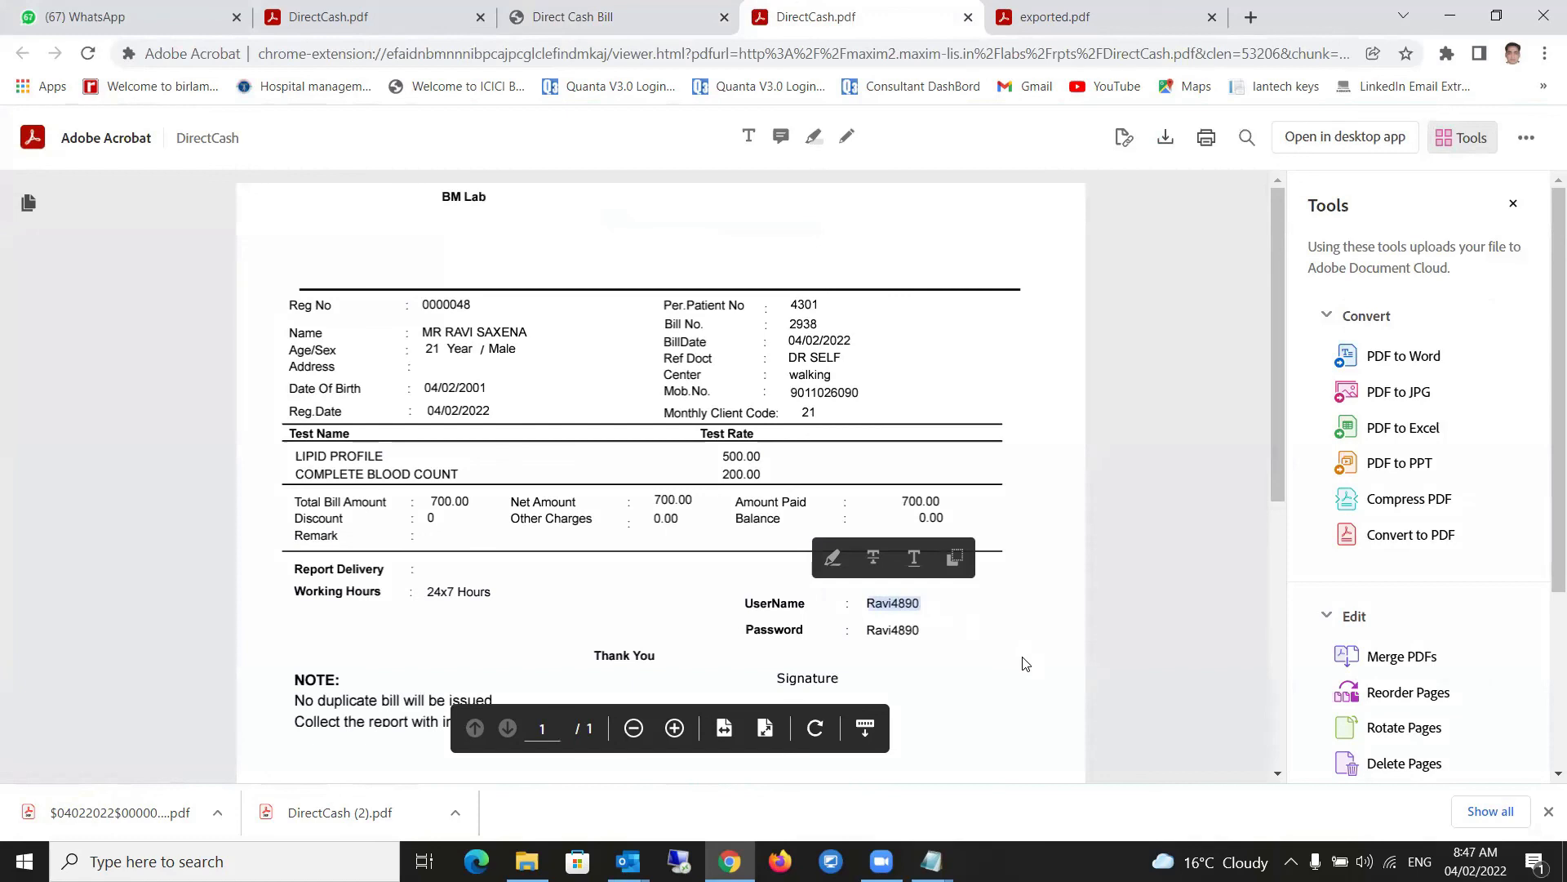
click(576, 24)
click(817, 17)
click(687, 56)
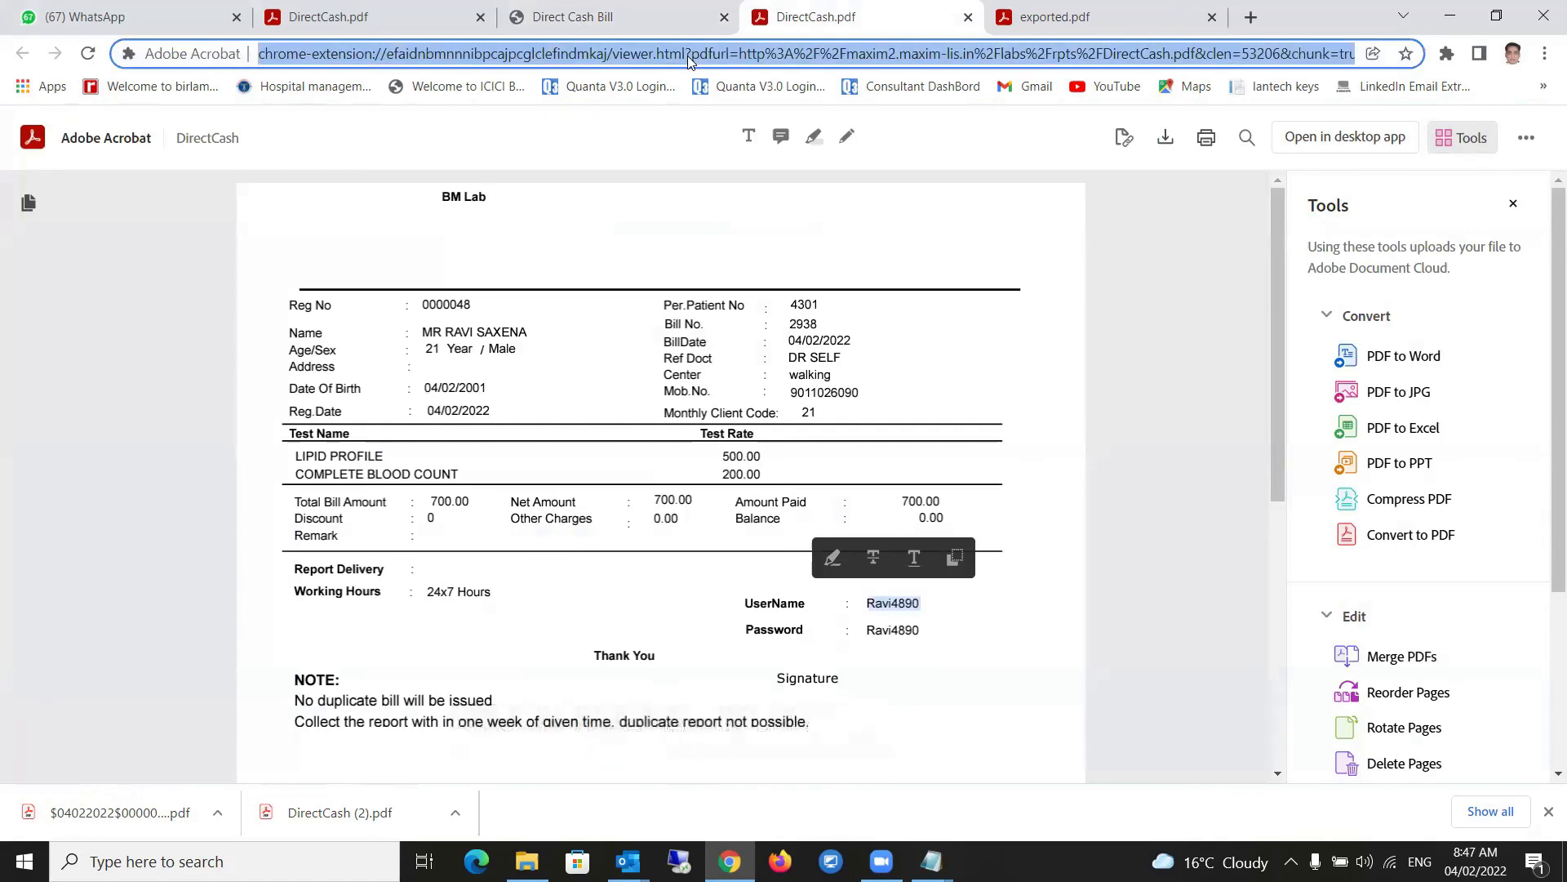
text(maxim2.maxim-lis.in)
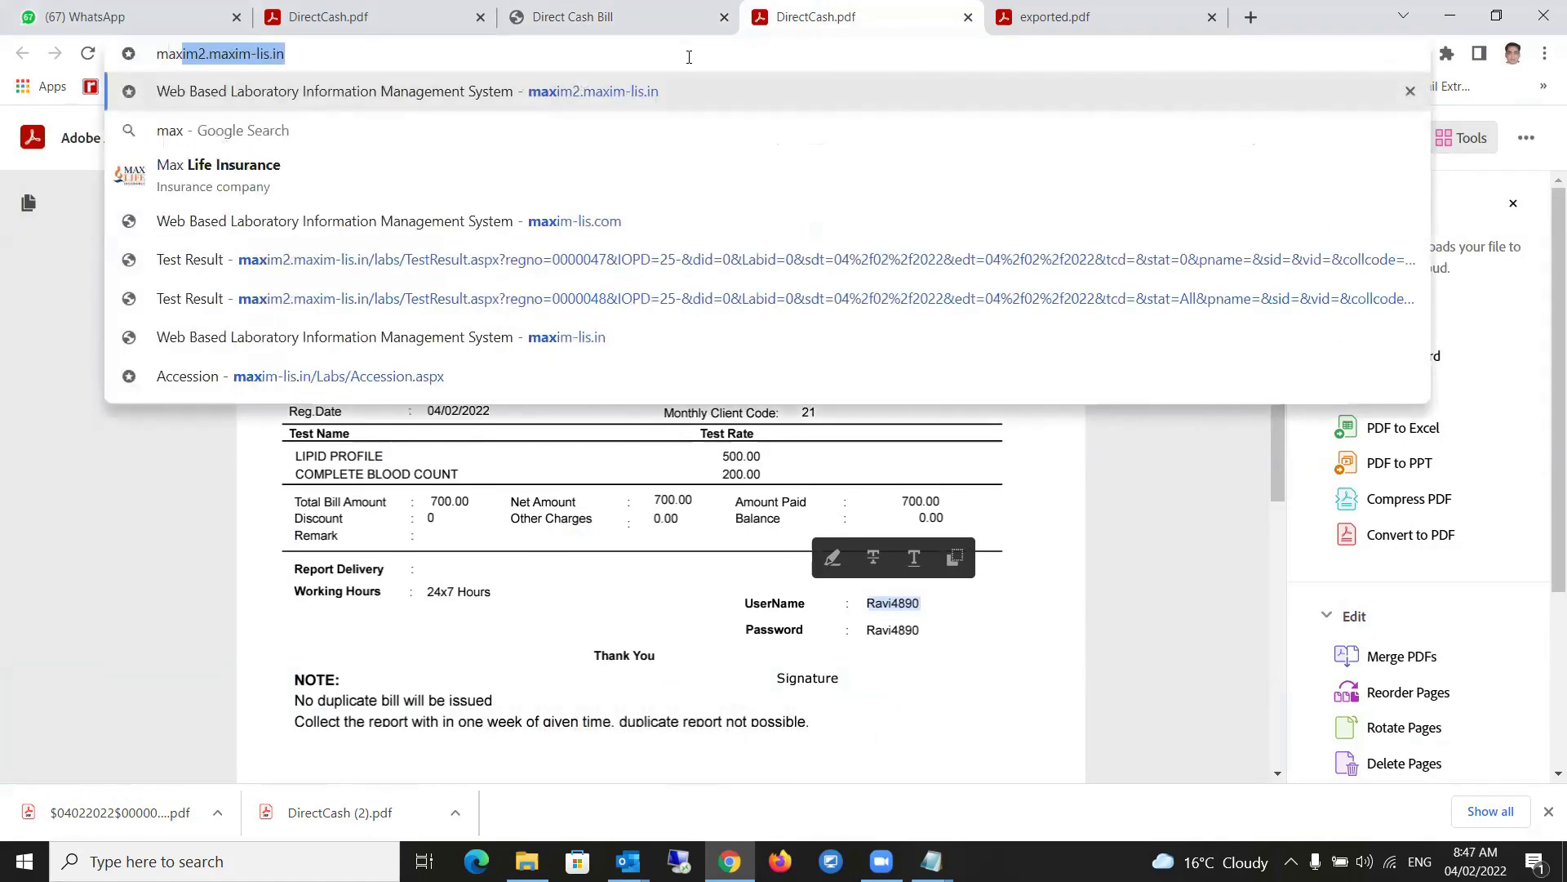
key(Return)
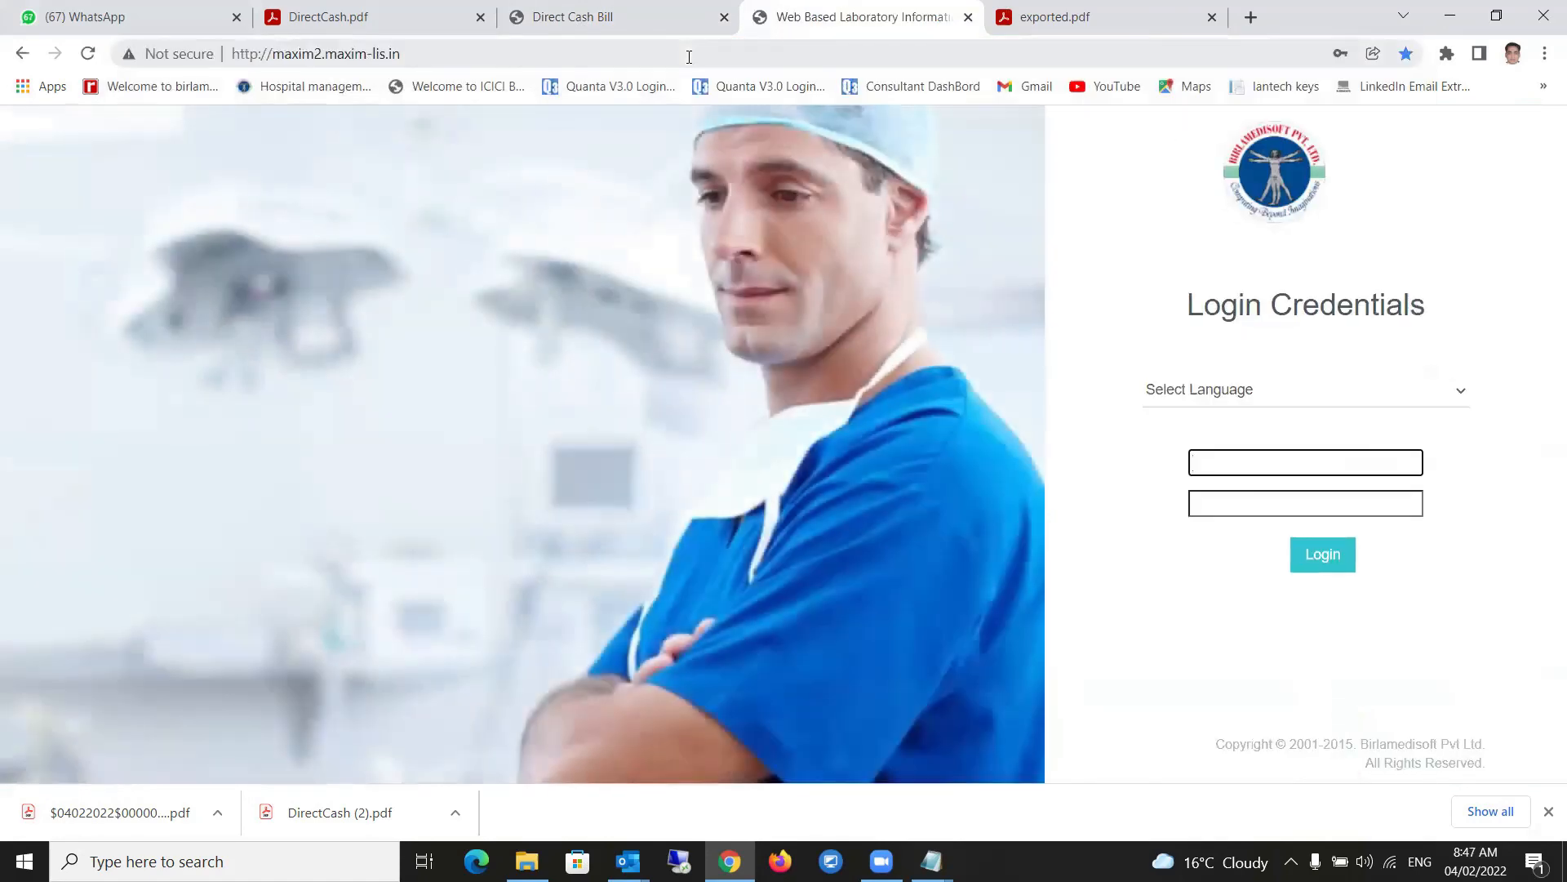
- Log in with the patient's username and password, saving the login in the browser
click(1262, 463)
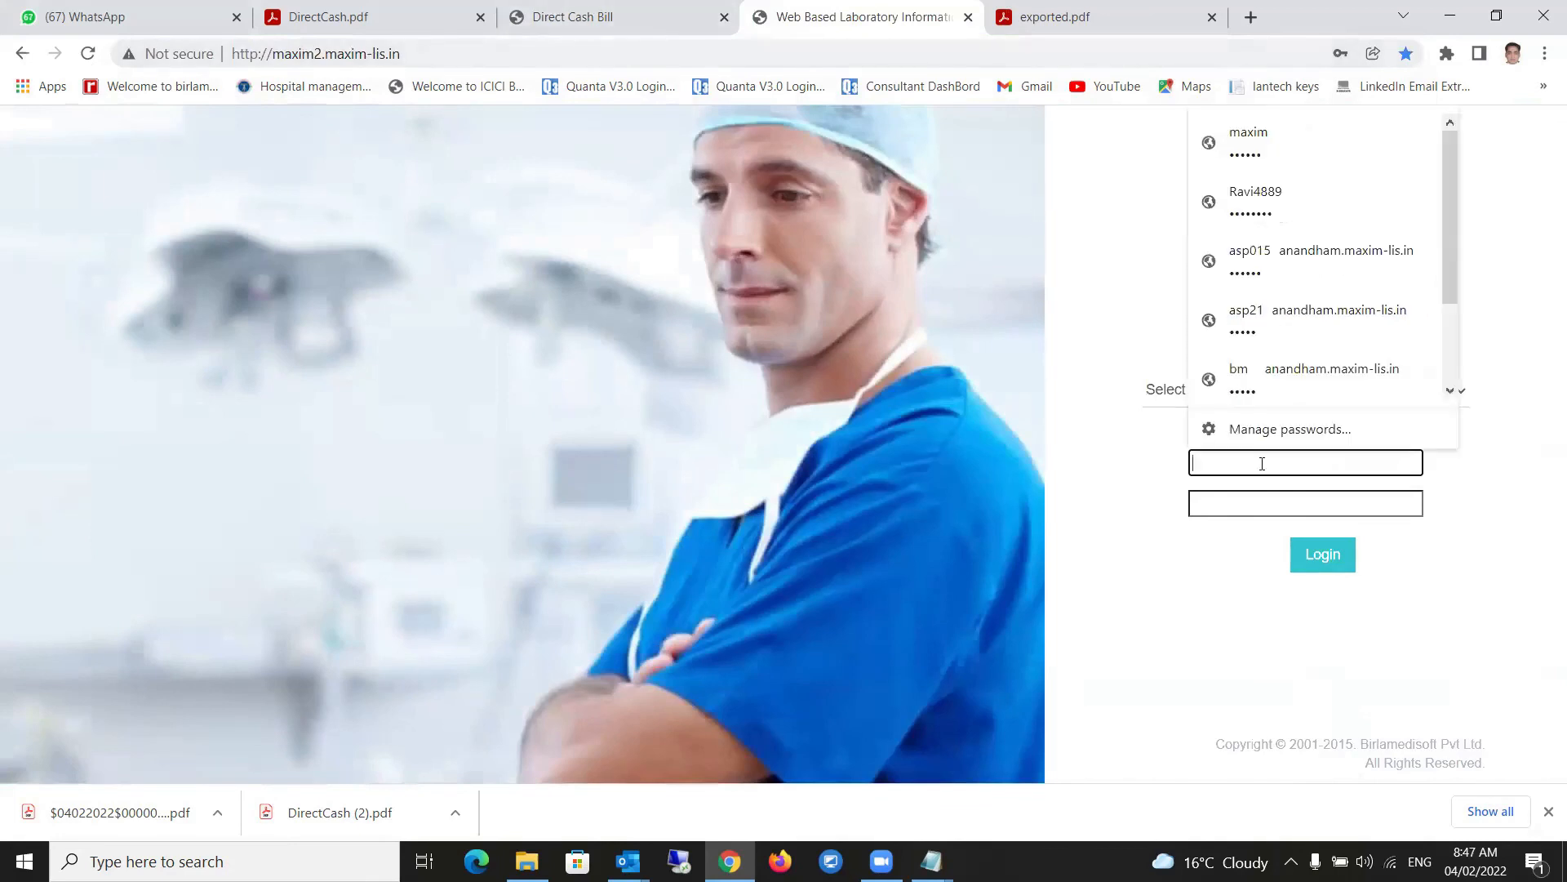
text(Ravi4890)
click(1262, 500)
text(********)
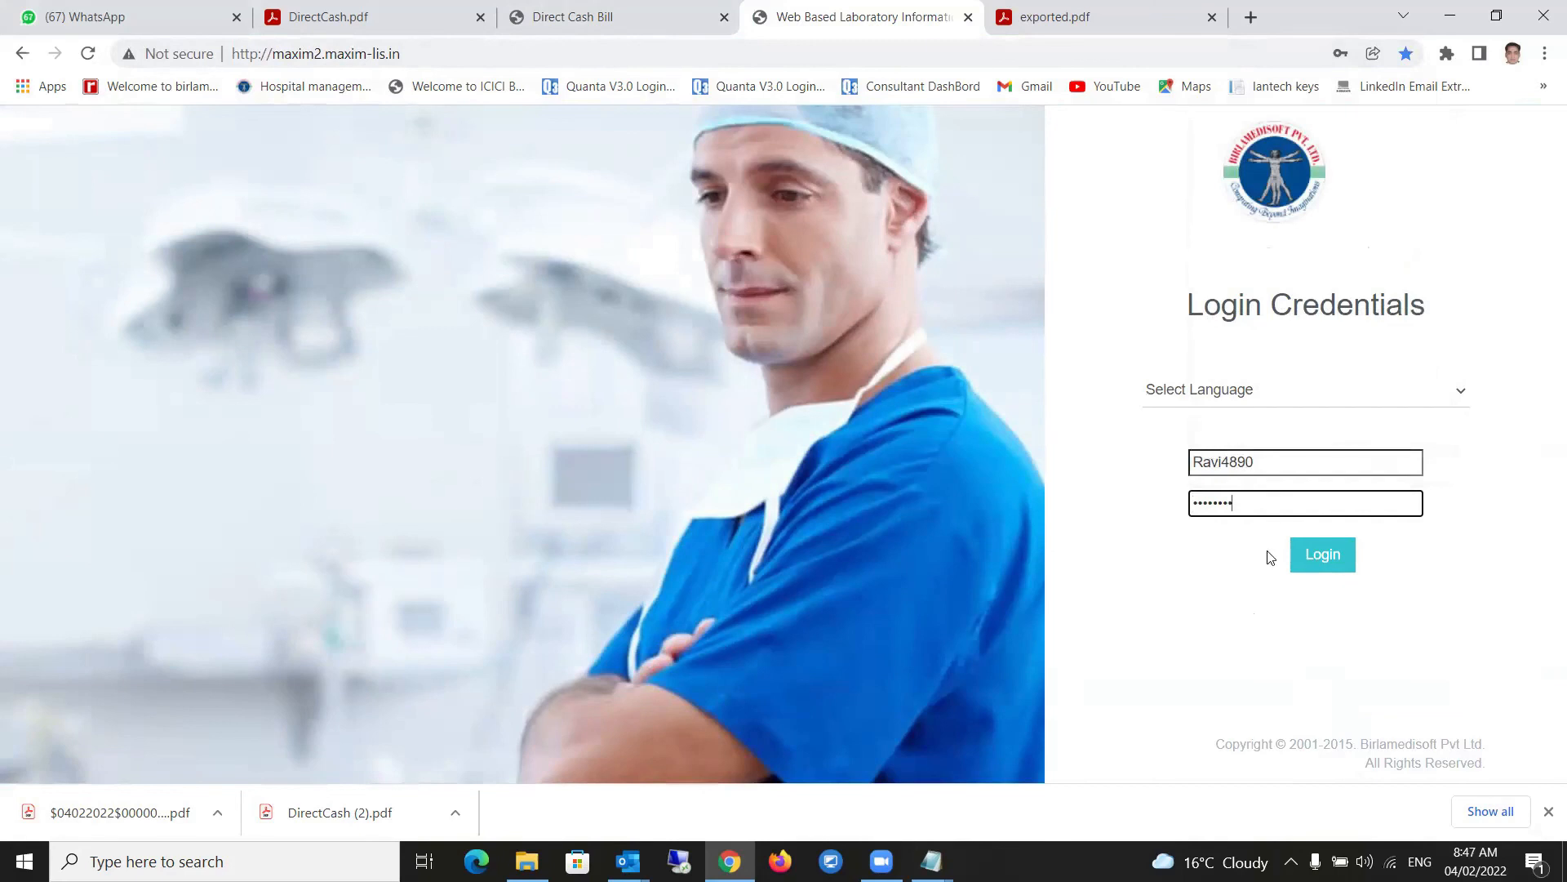
click(1325, 565)
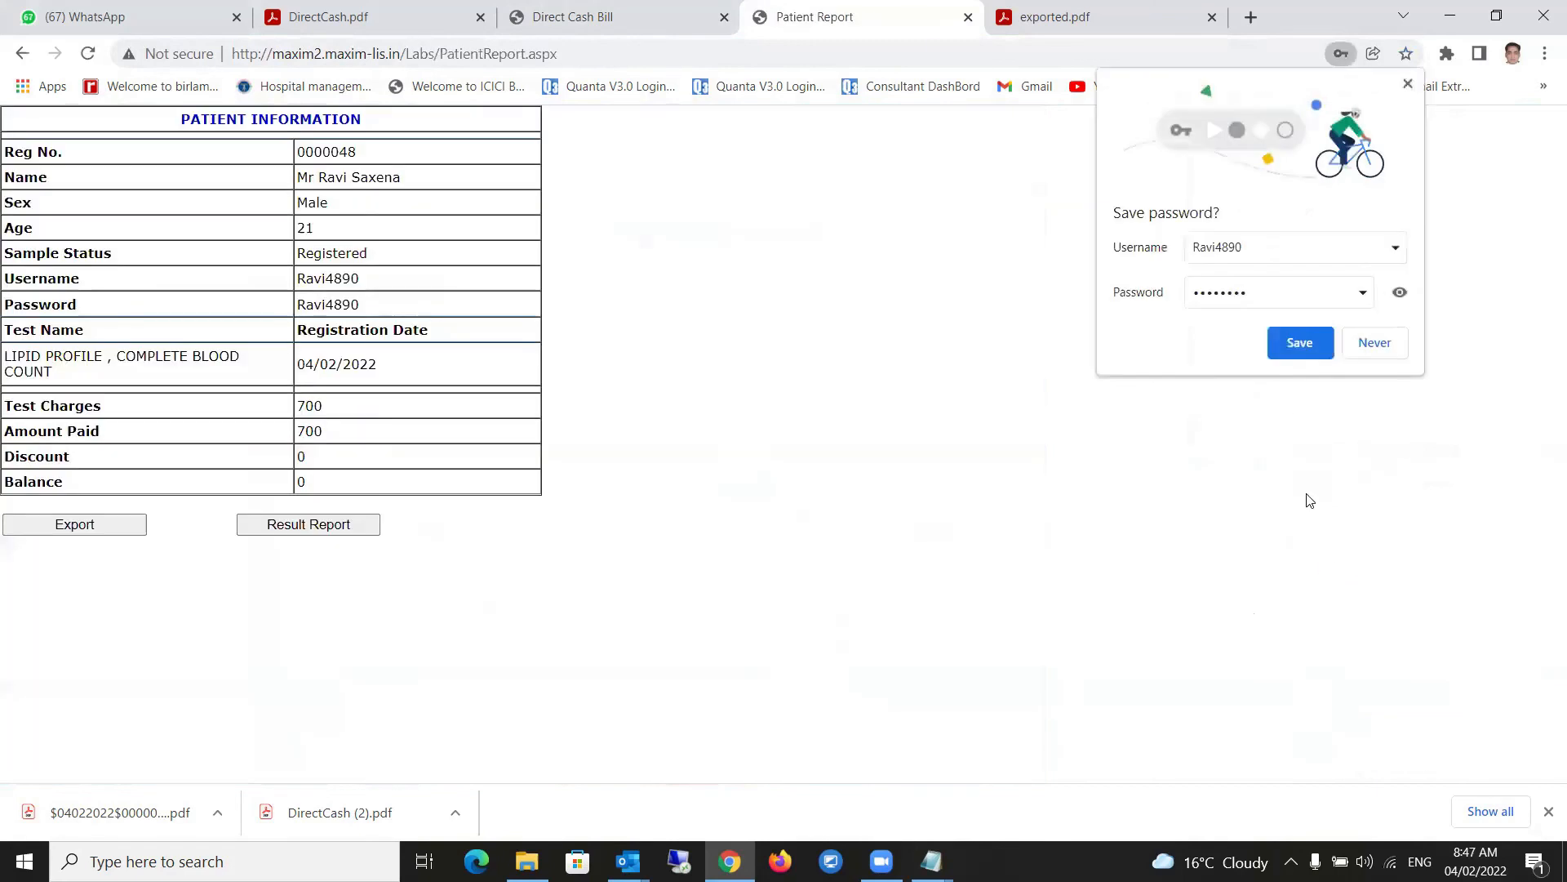
click(1296, 351)
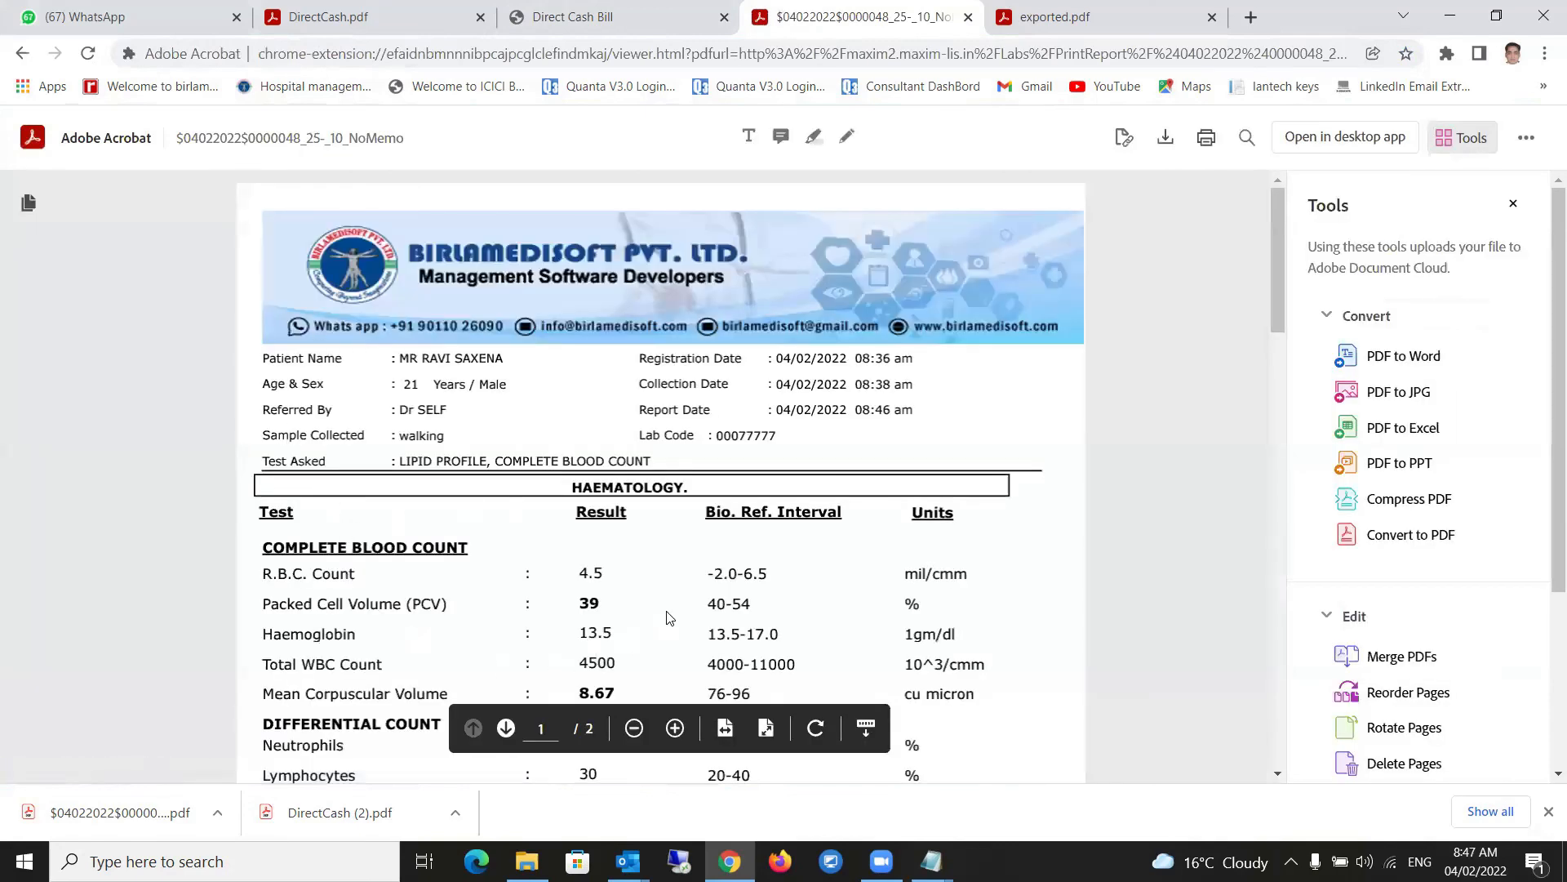
- Reload the MAXIM-LIS login page and sign in with the saved admin credentials
scroll(667, 618, down, 3)
scroll(664, 604, down, 12)
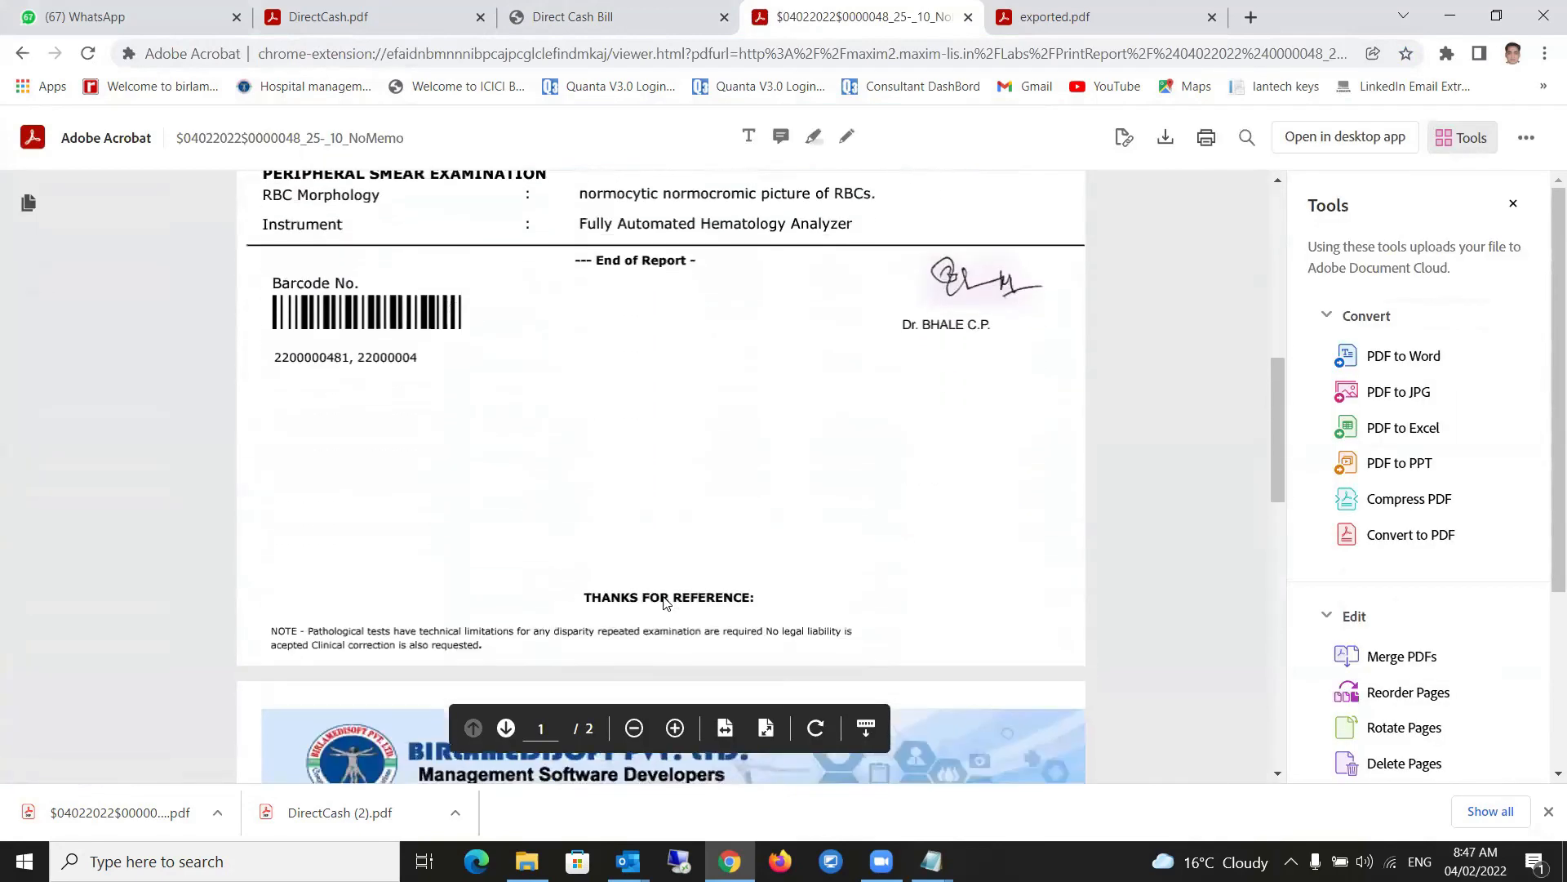
scroll(664, 604, down, 2)
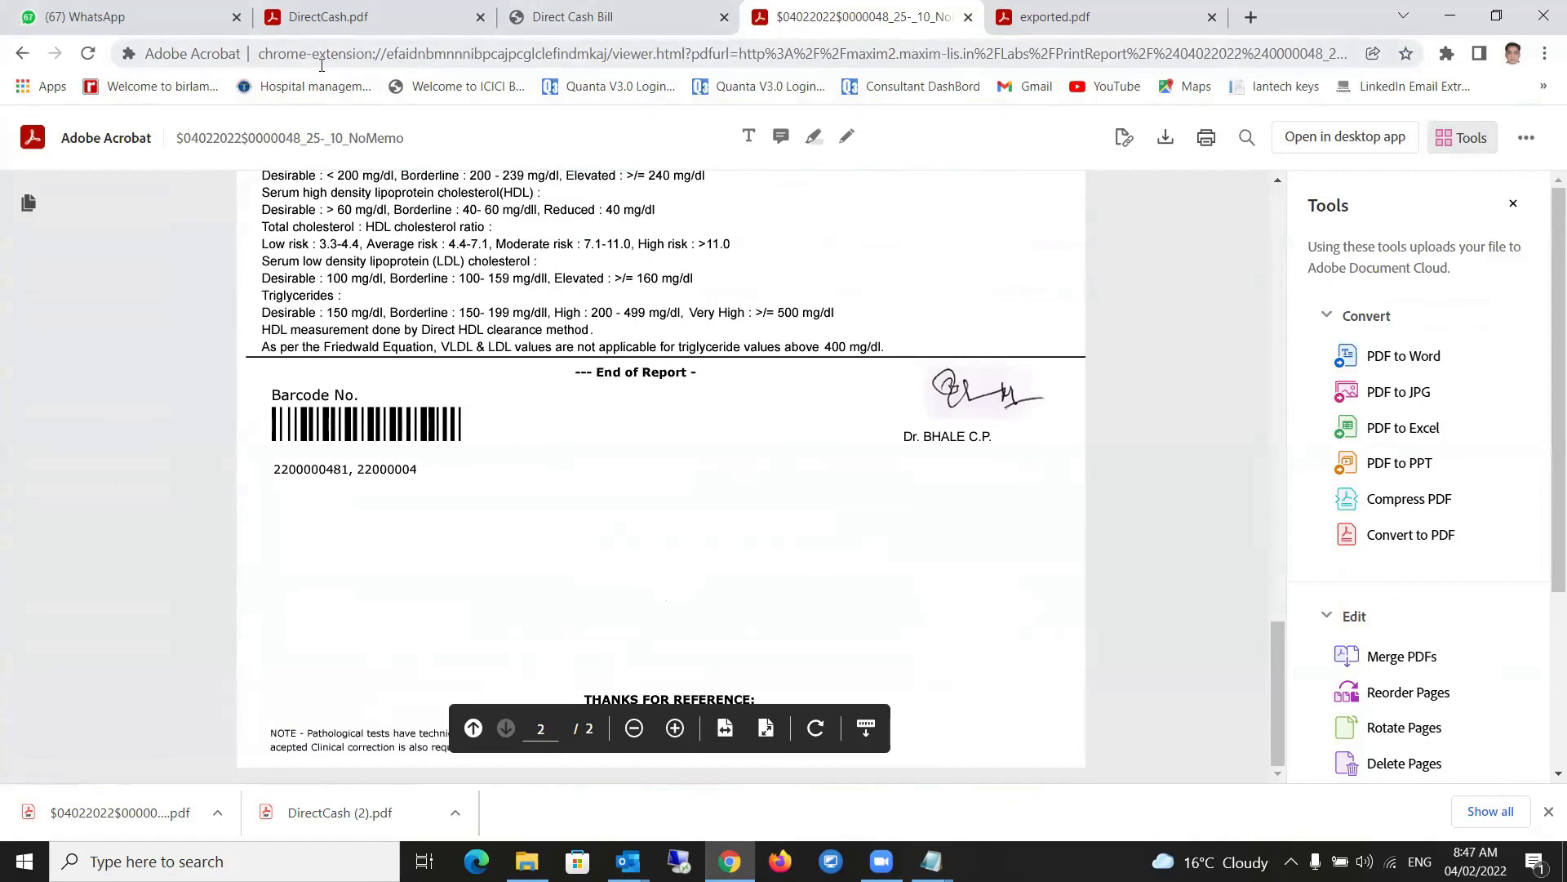
click(555, 52)
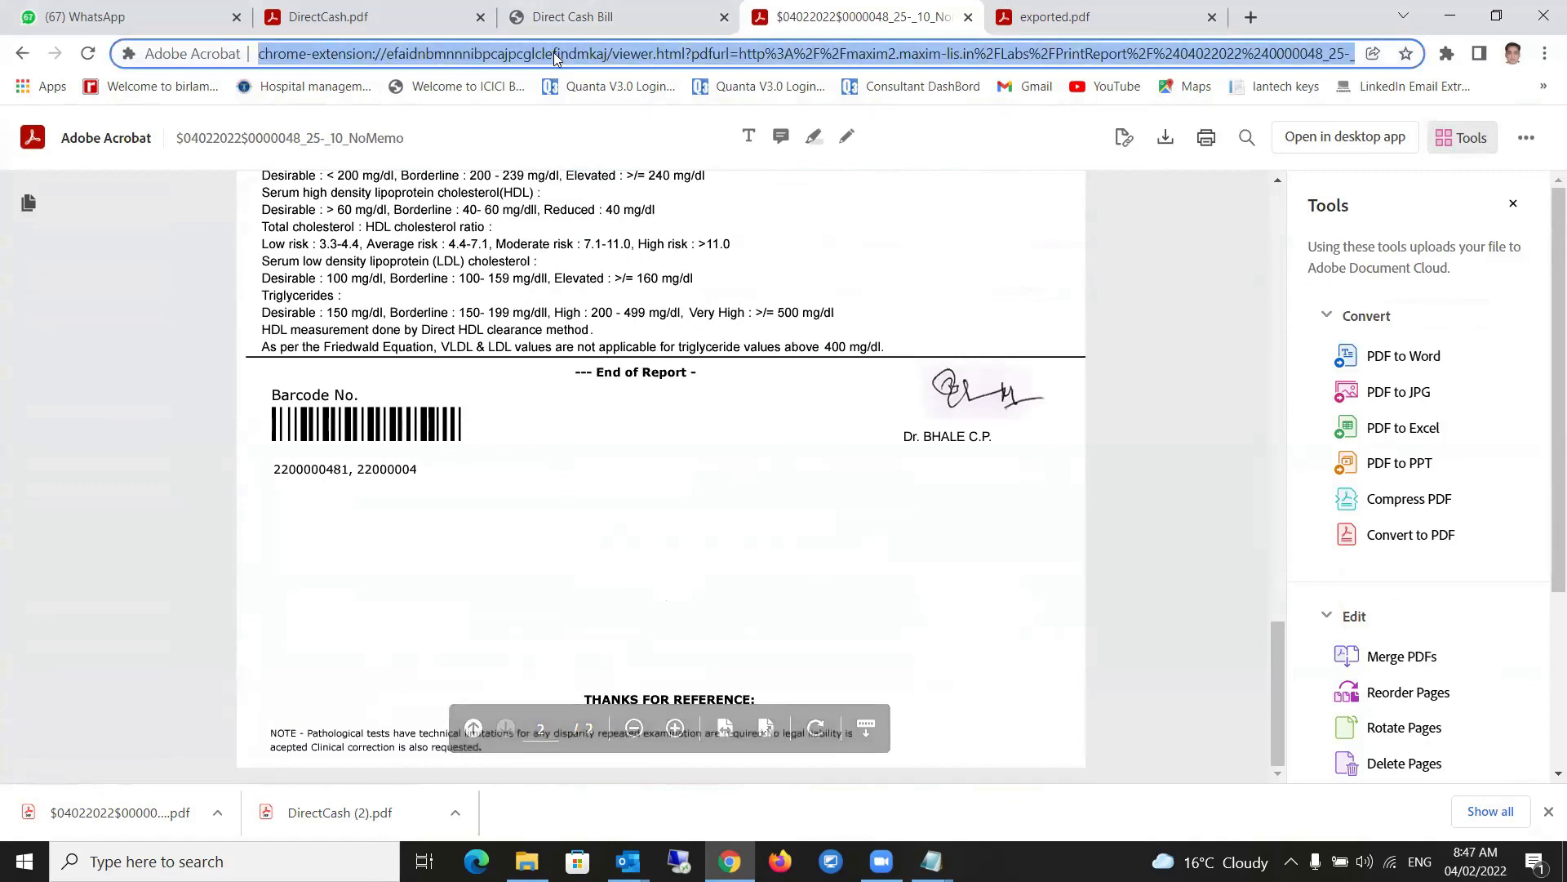
text(maxim2.maxim-lis.in)
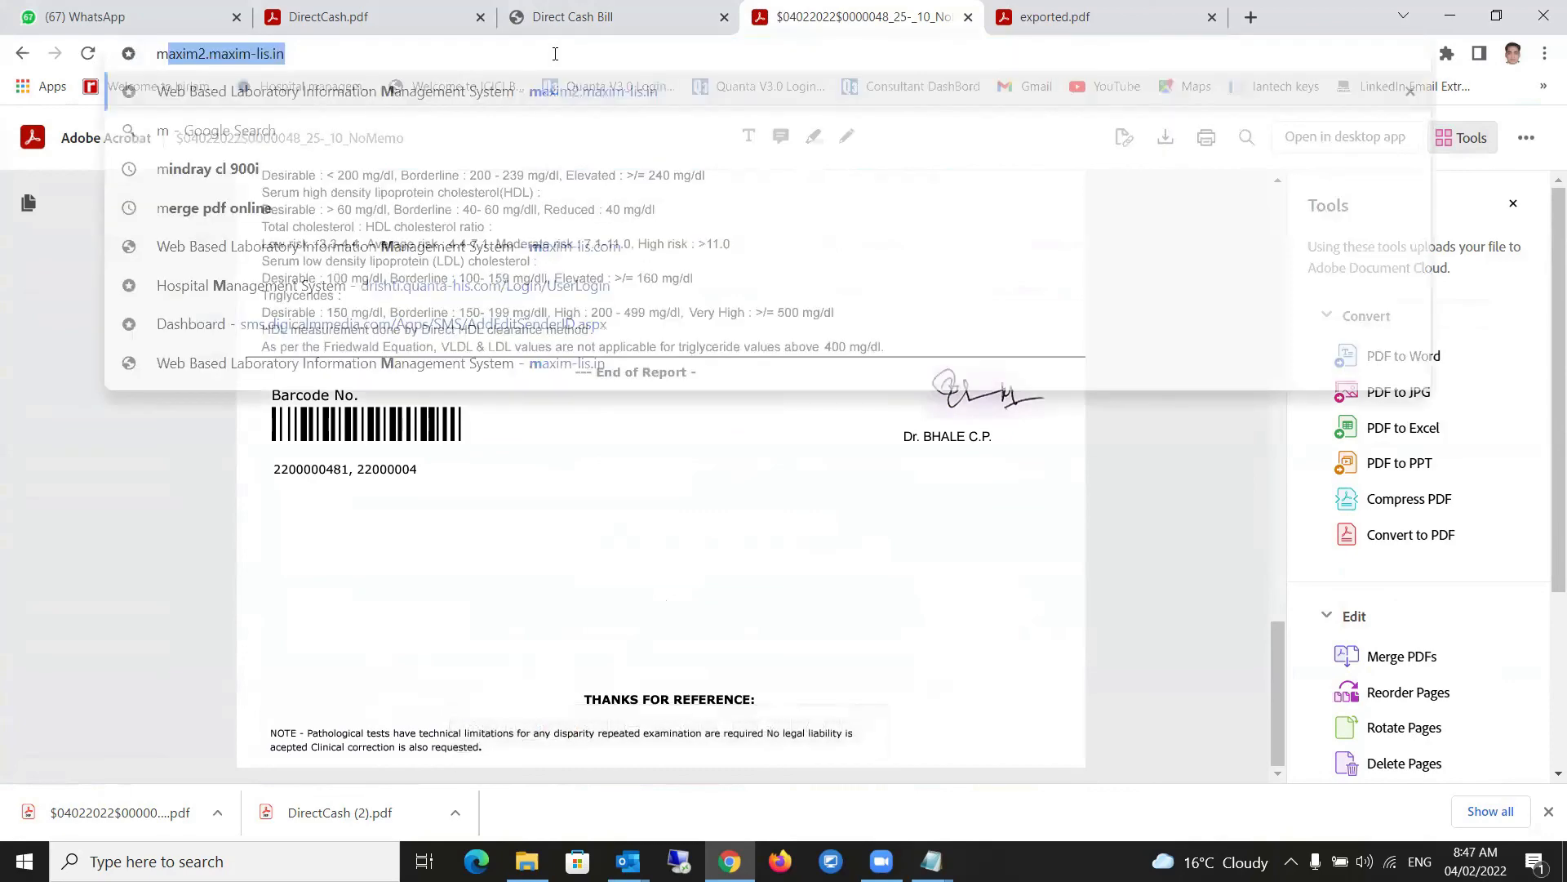
key(Return)
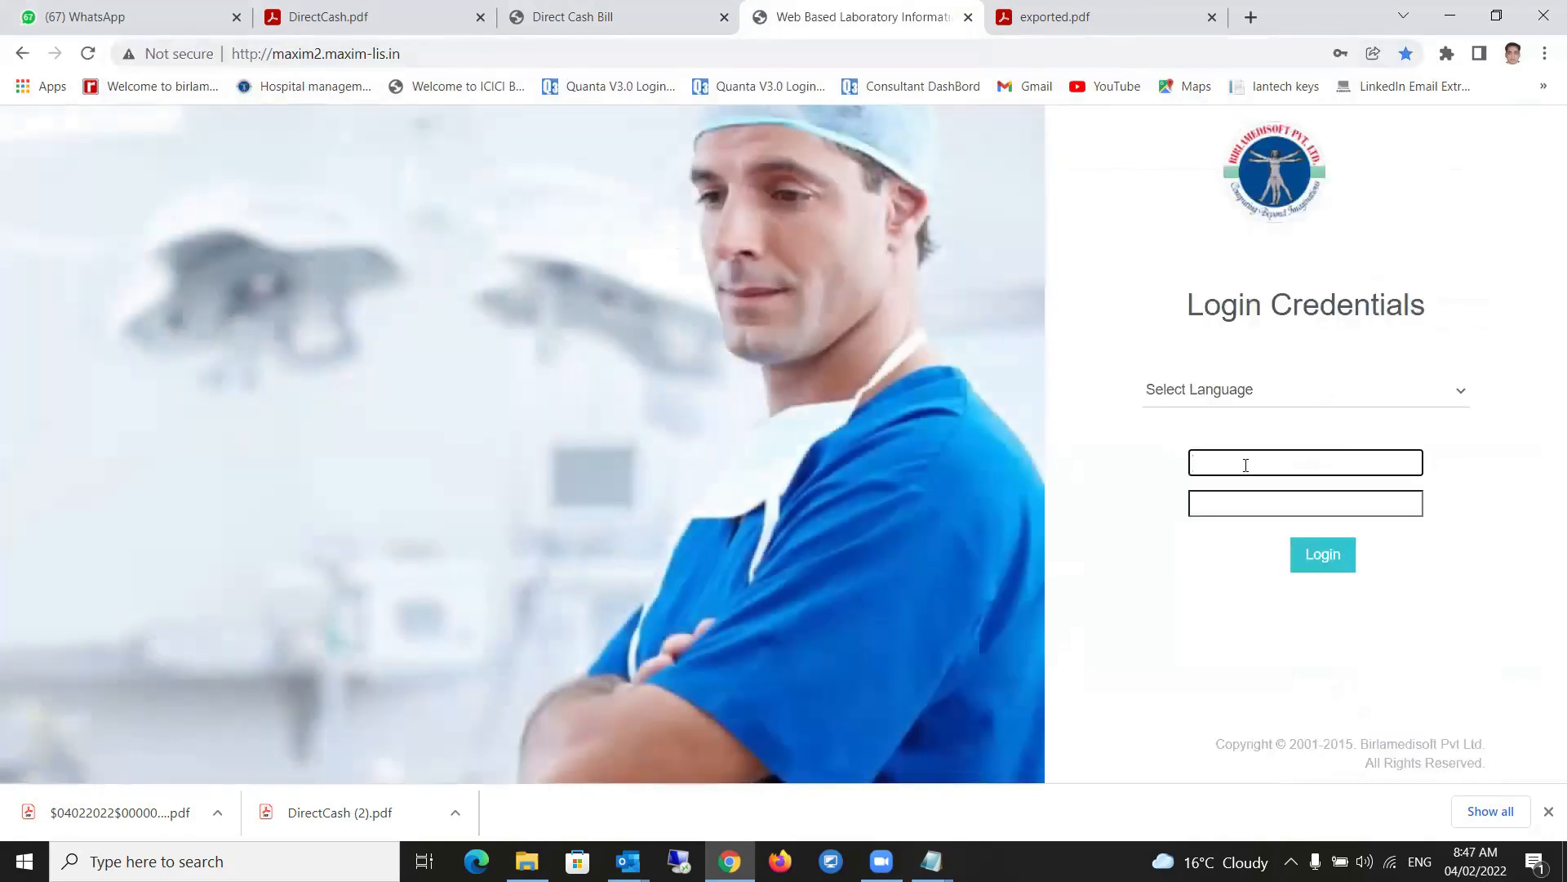
click(1246, 466)
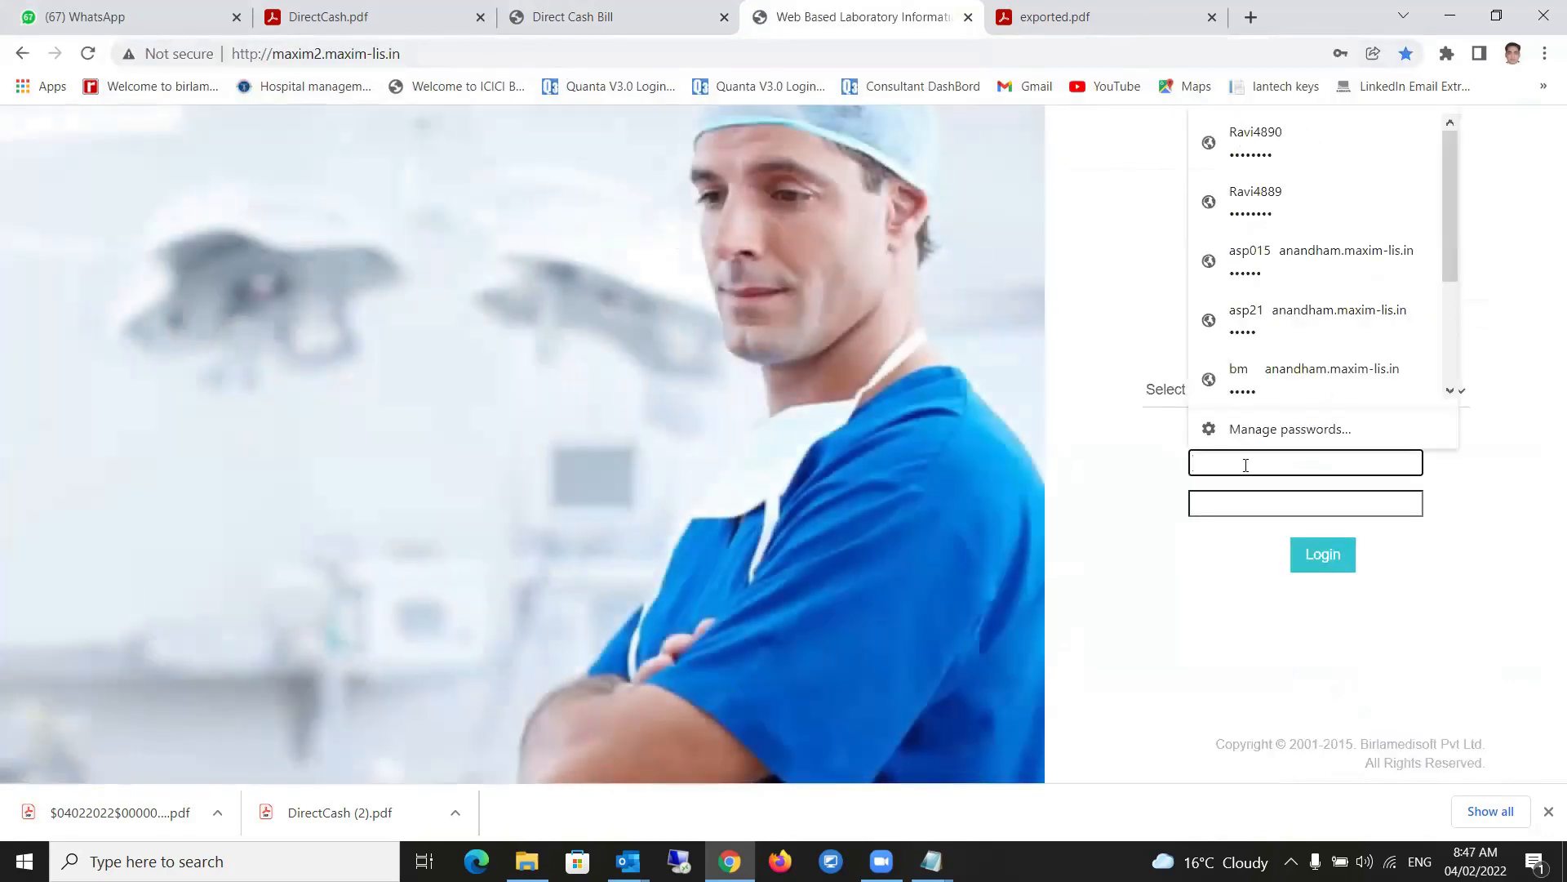
text(maxim)
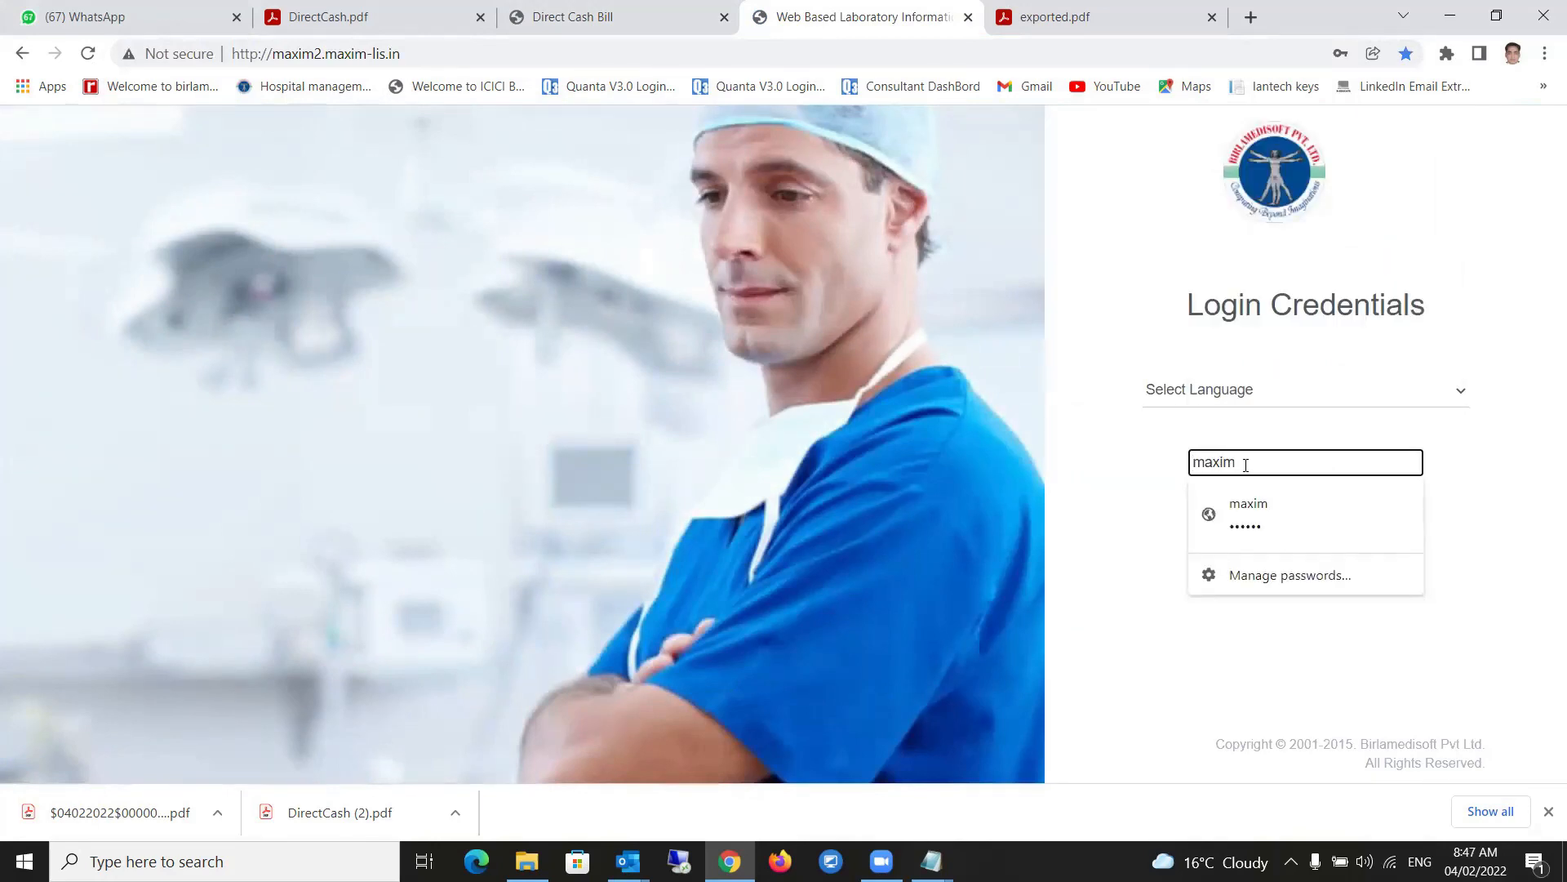
click(1293, 534)
click(1318, 555)
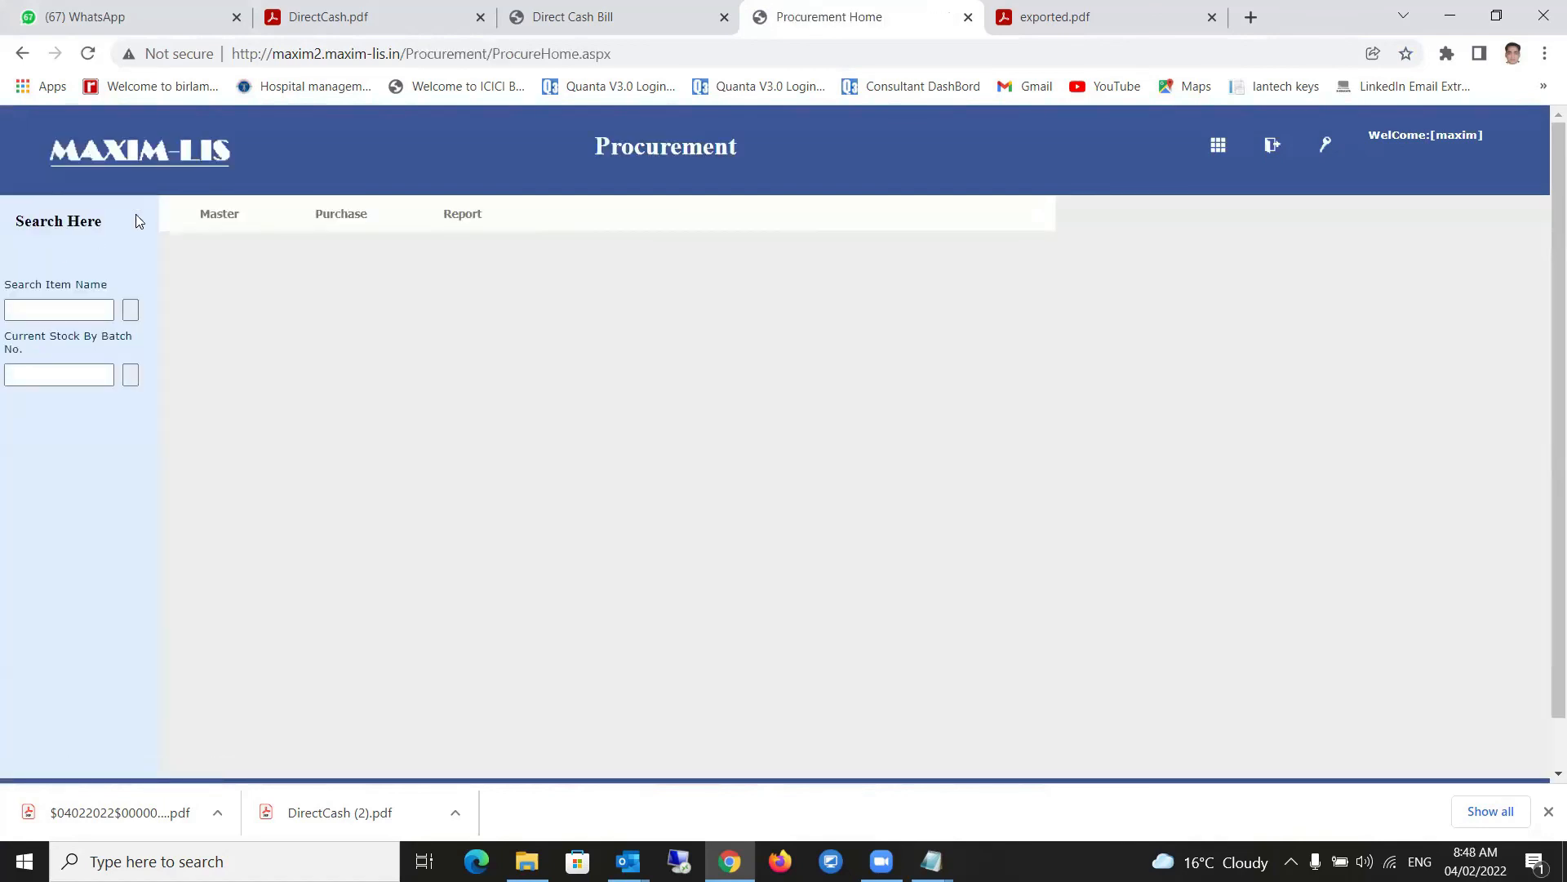
- In Procurement's Item Entry form, visit Mfg Co.Name, Category and Supplier, then browse Purchase and Report menus
mouse_move(233, 221)
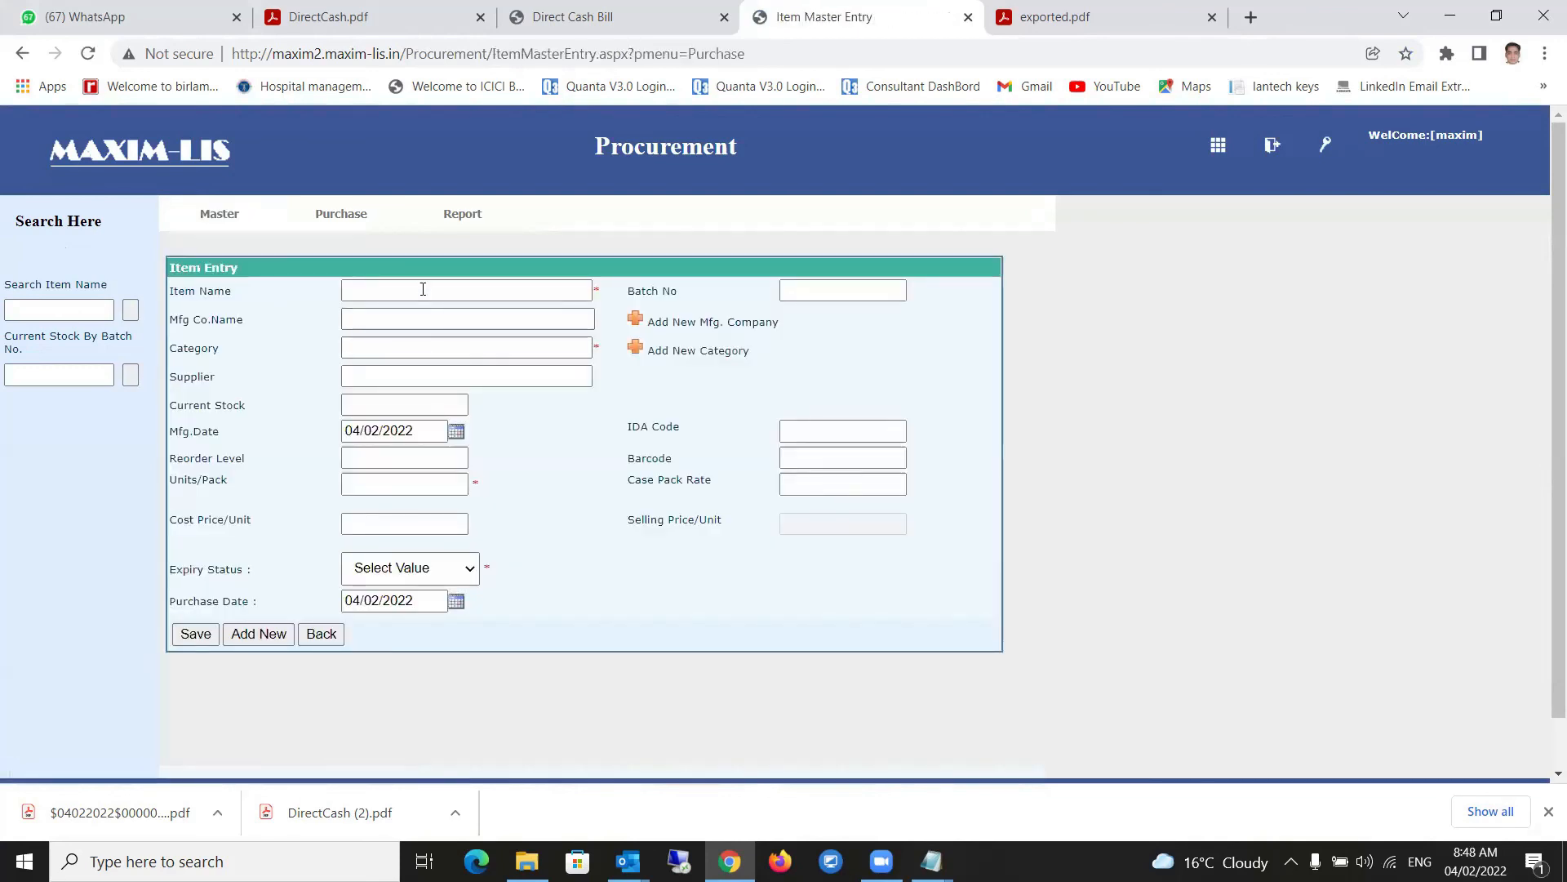
click(411, 313)
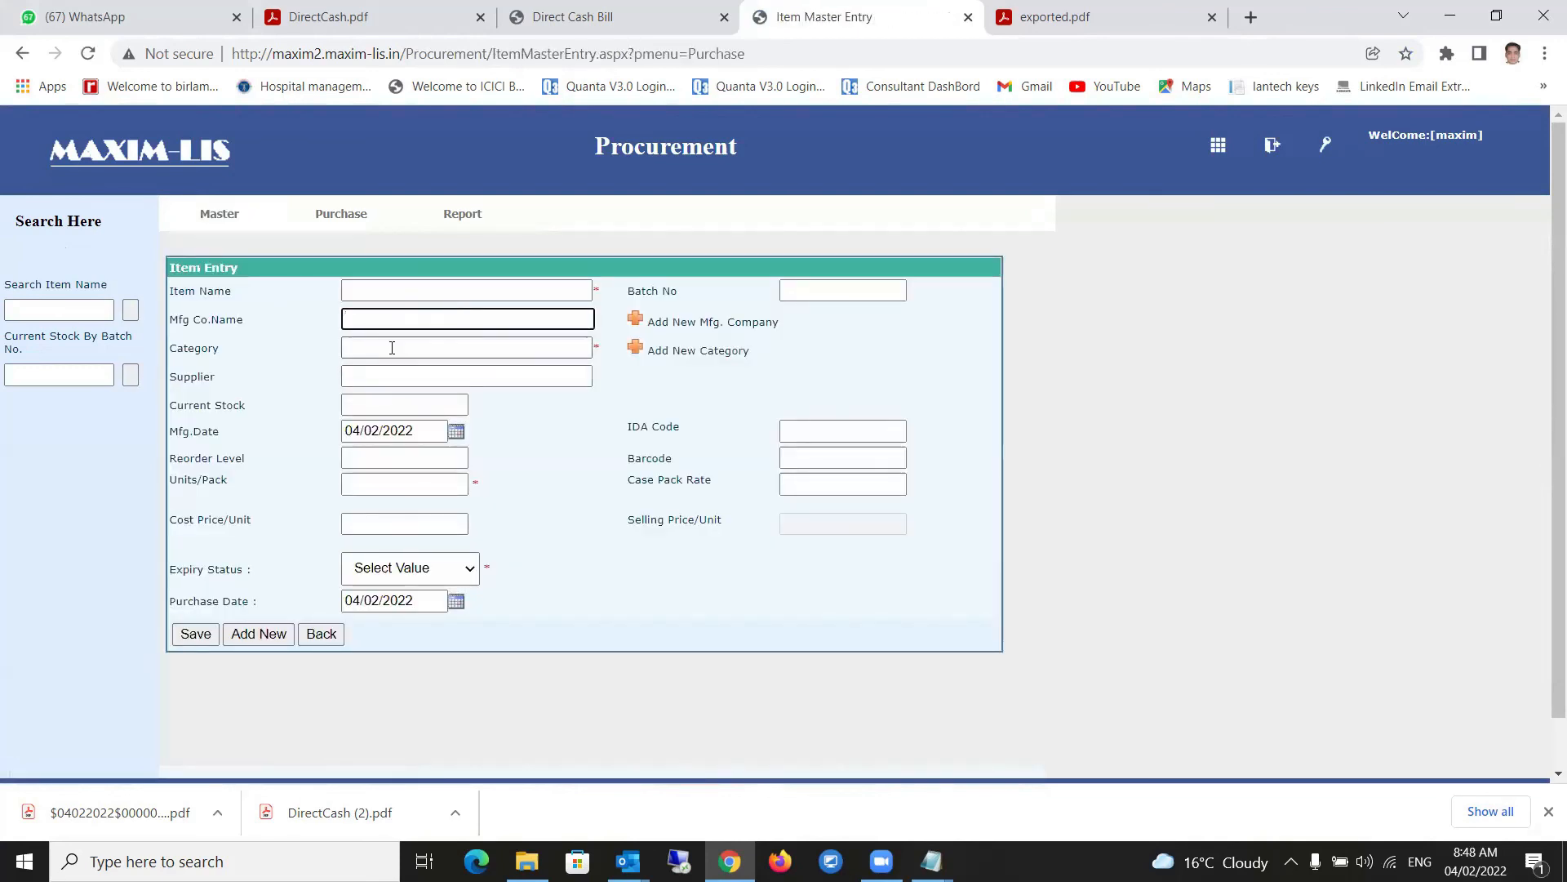
click(391, 343)
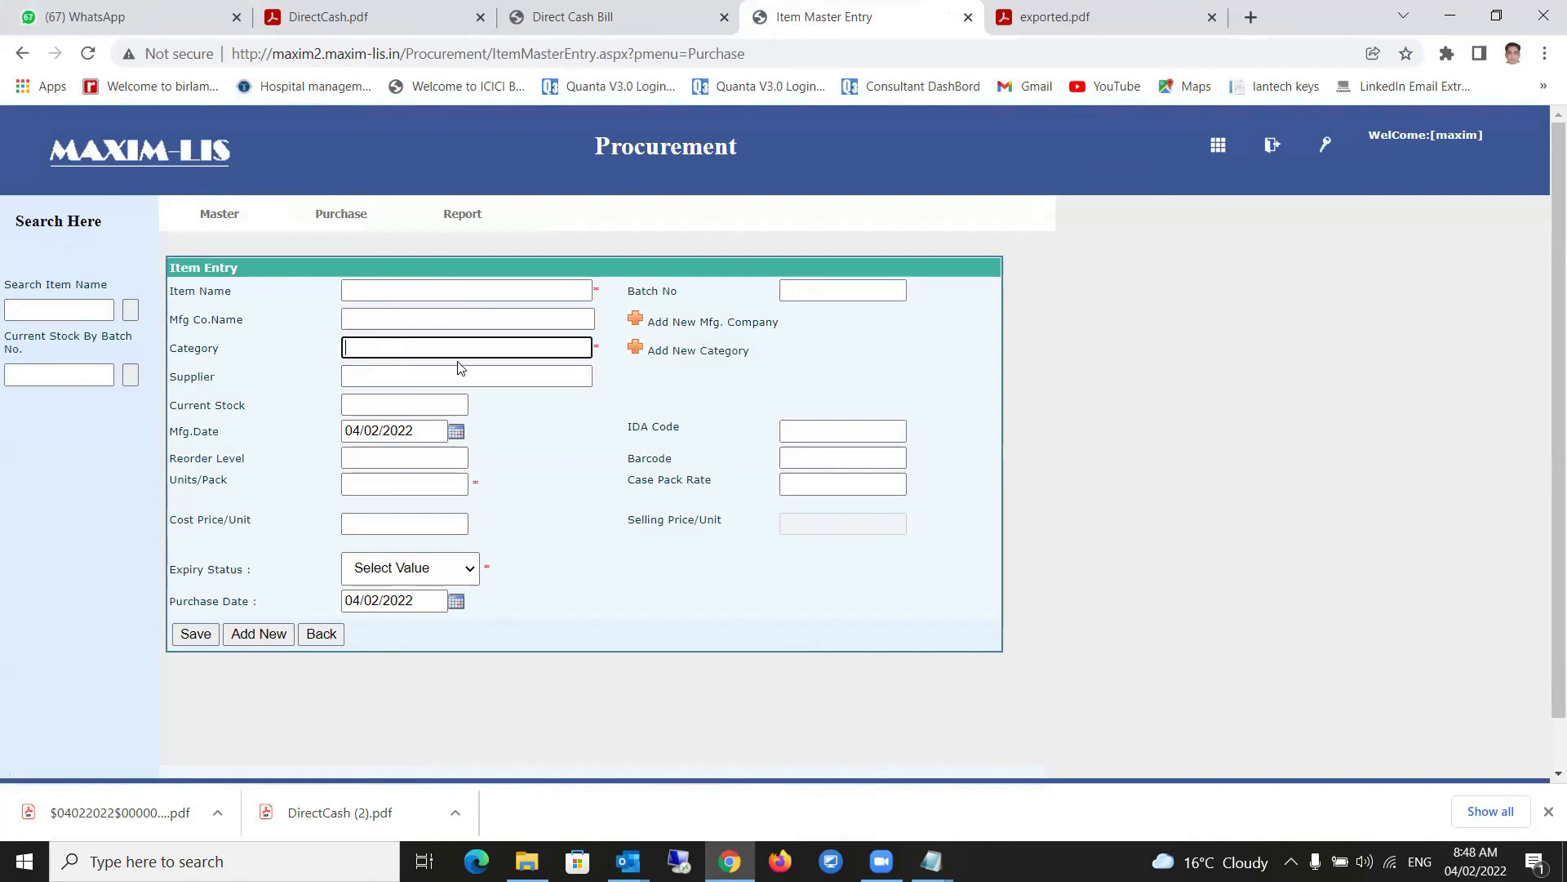
click(349, 380)
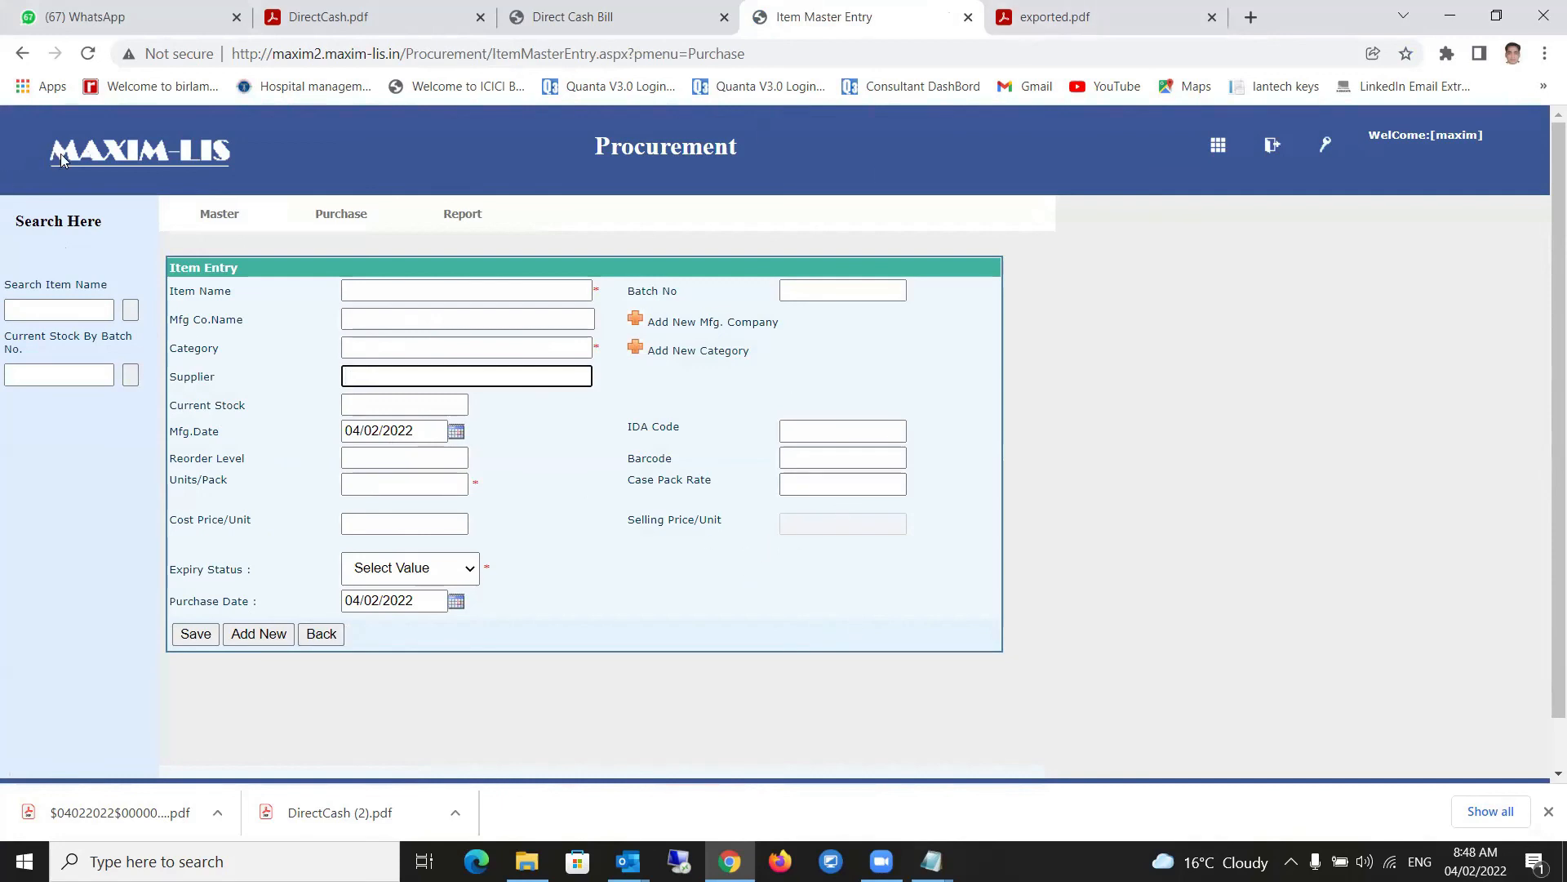
mouse_move(341, 214)
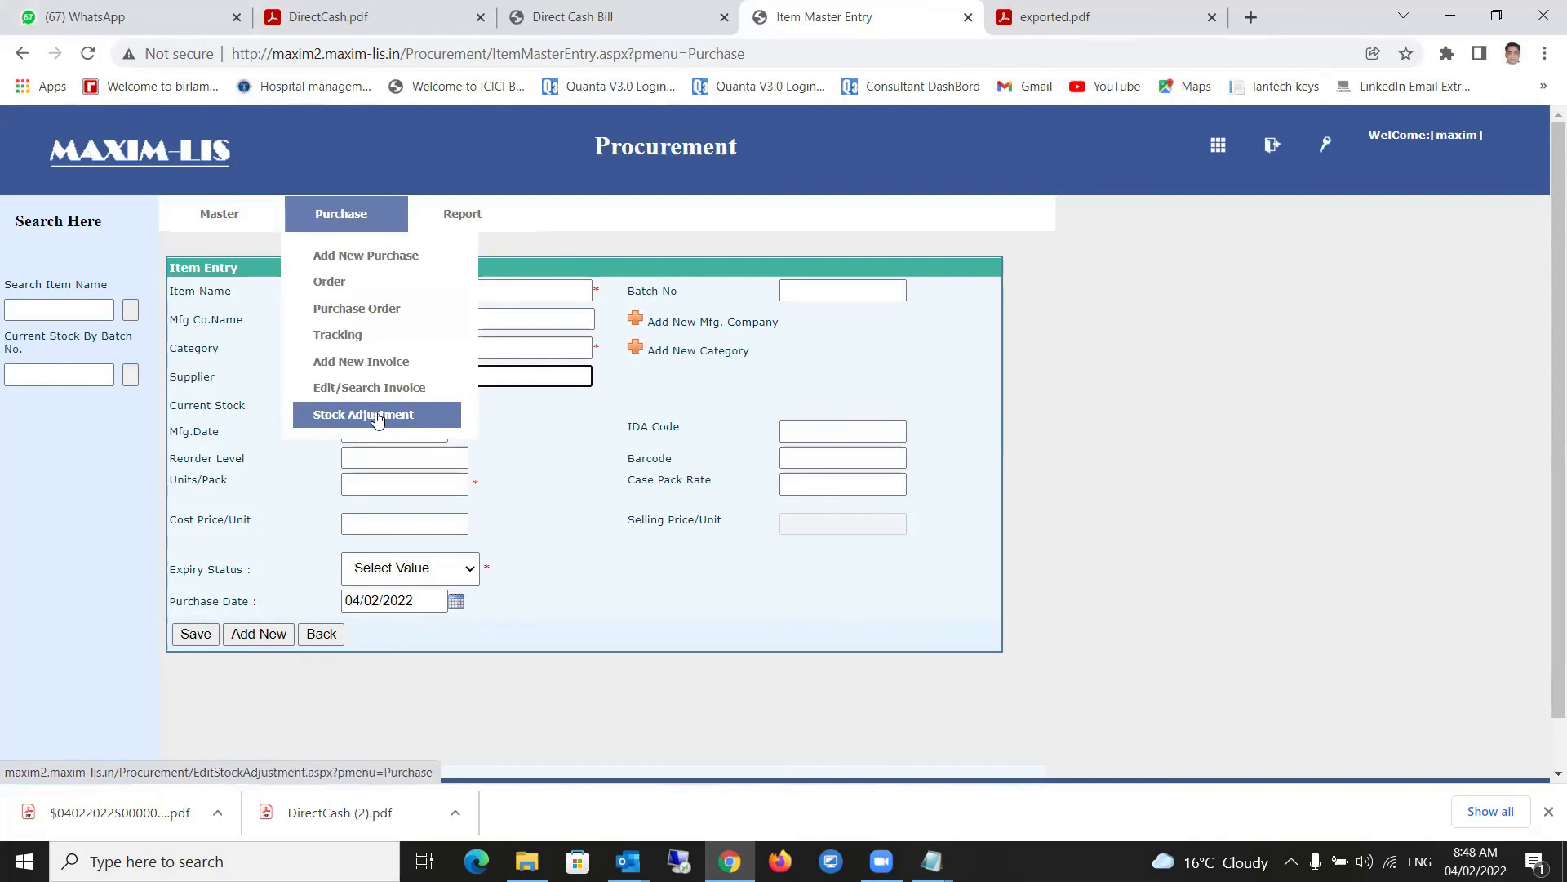
mouse_move(511, 219)
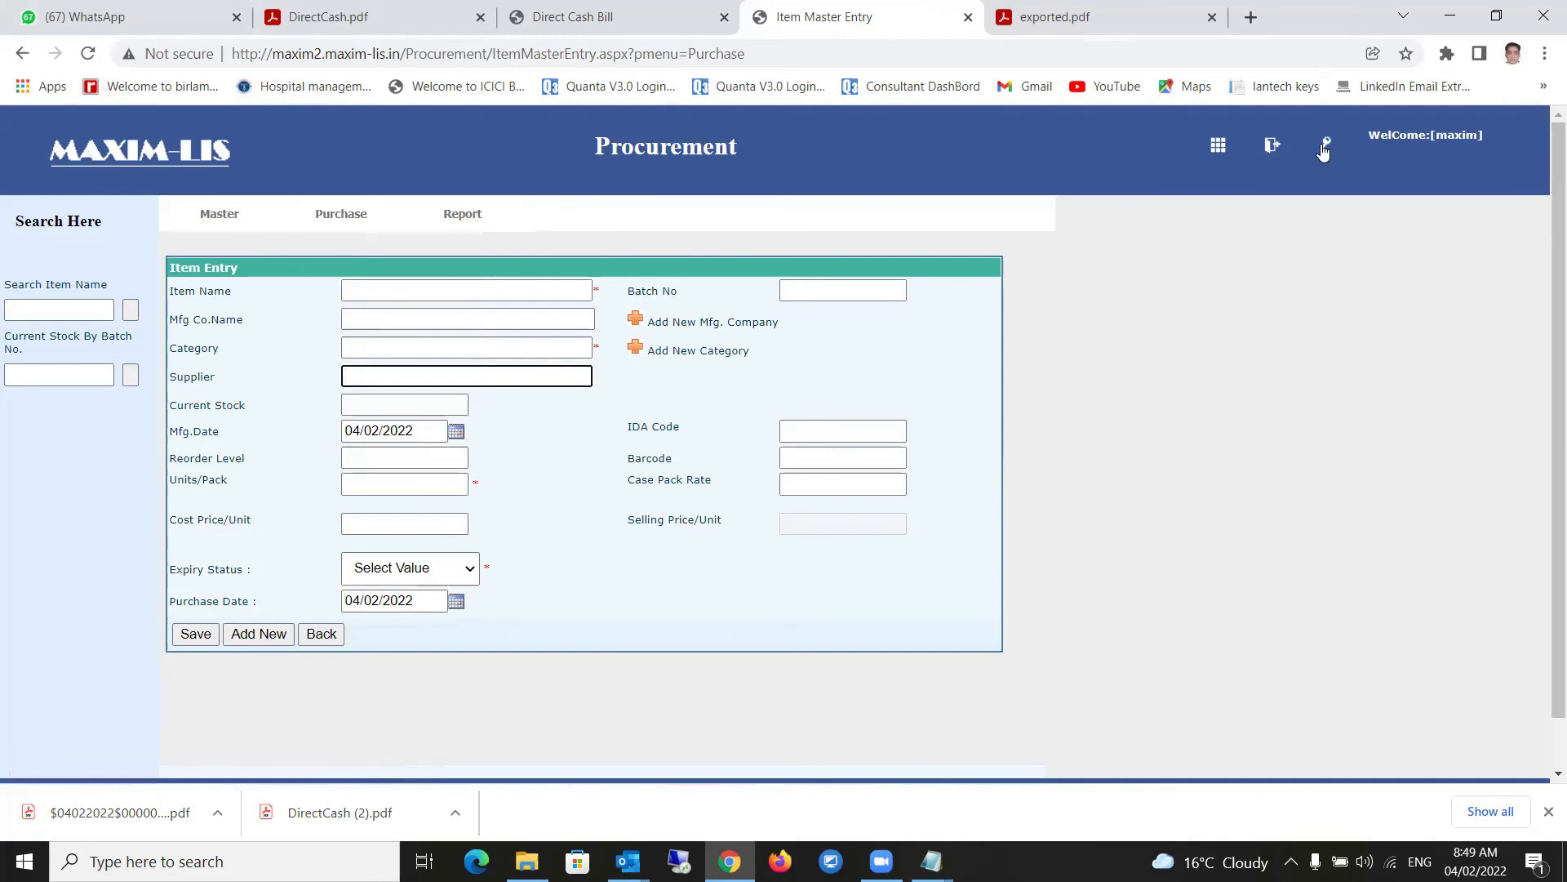
- Reload the MAXIM-LIS home page after the dashboard link's 404 error and start entering the username
click(1220, 146)
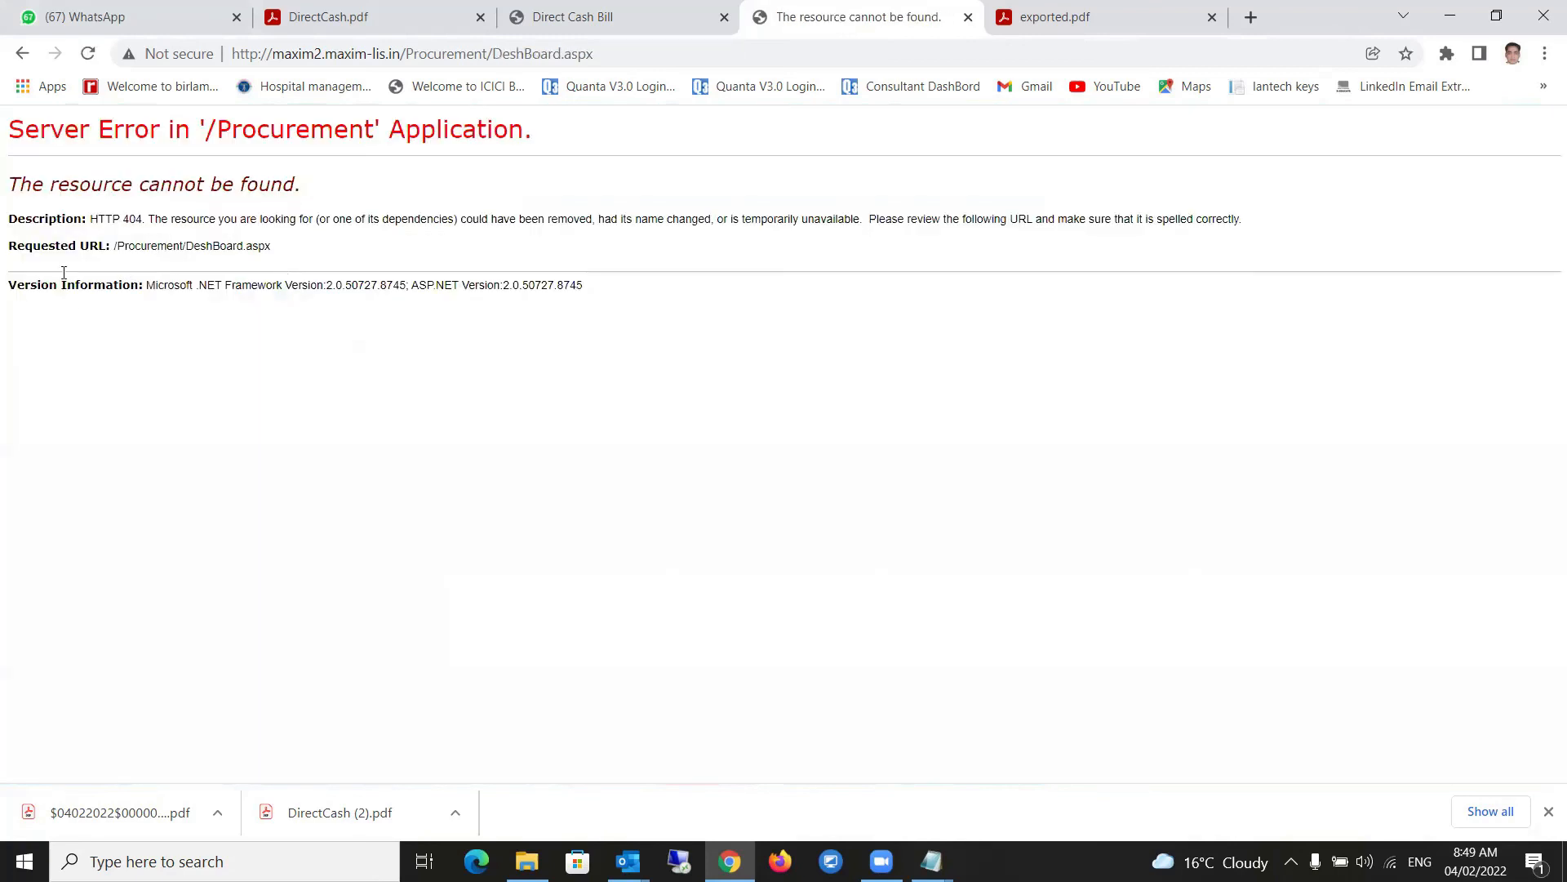
click(310, 54)
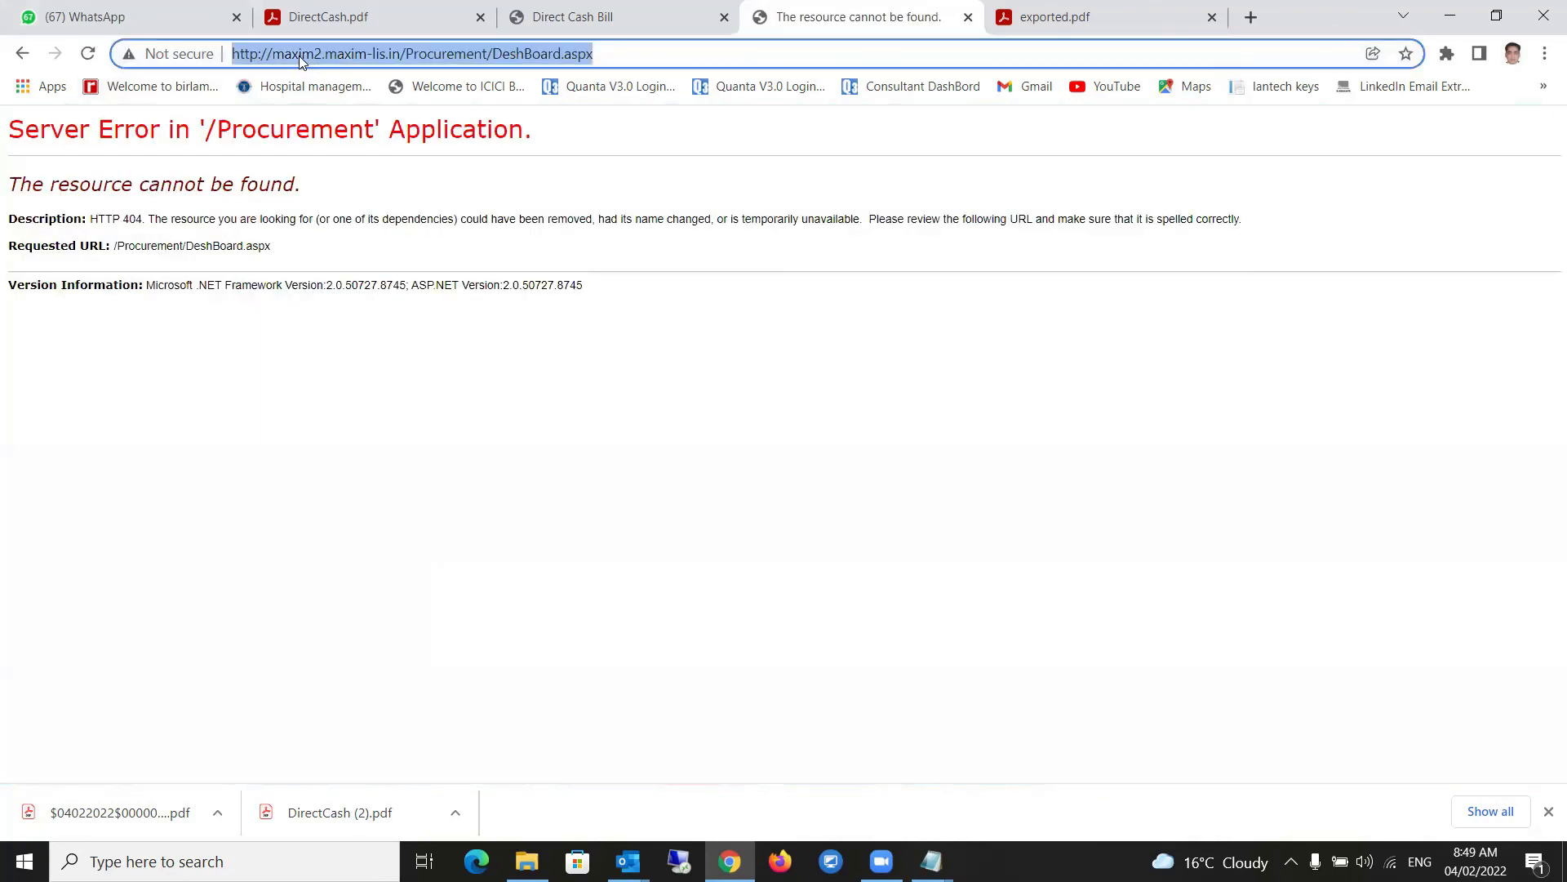
text(ma)
key(Return)
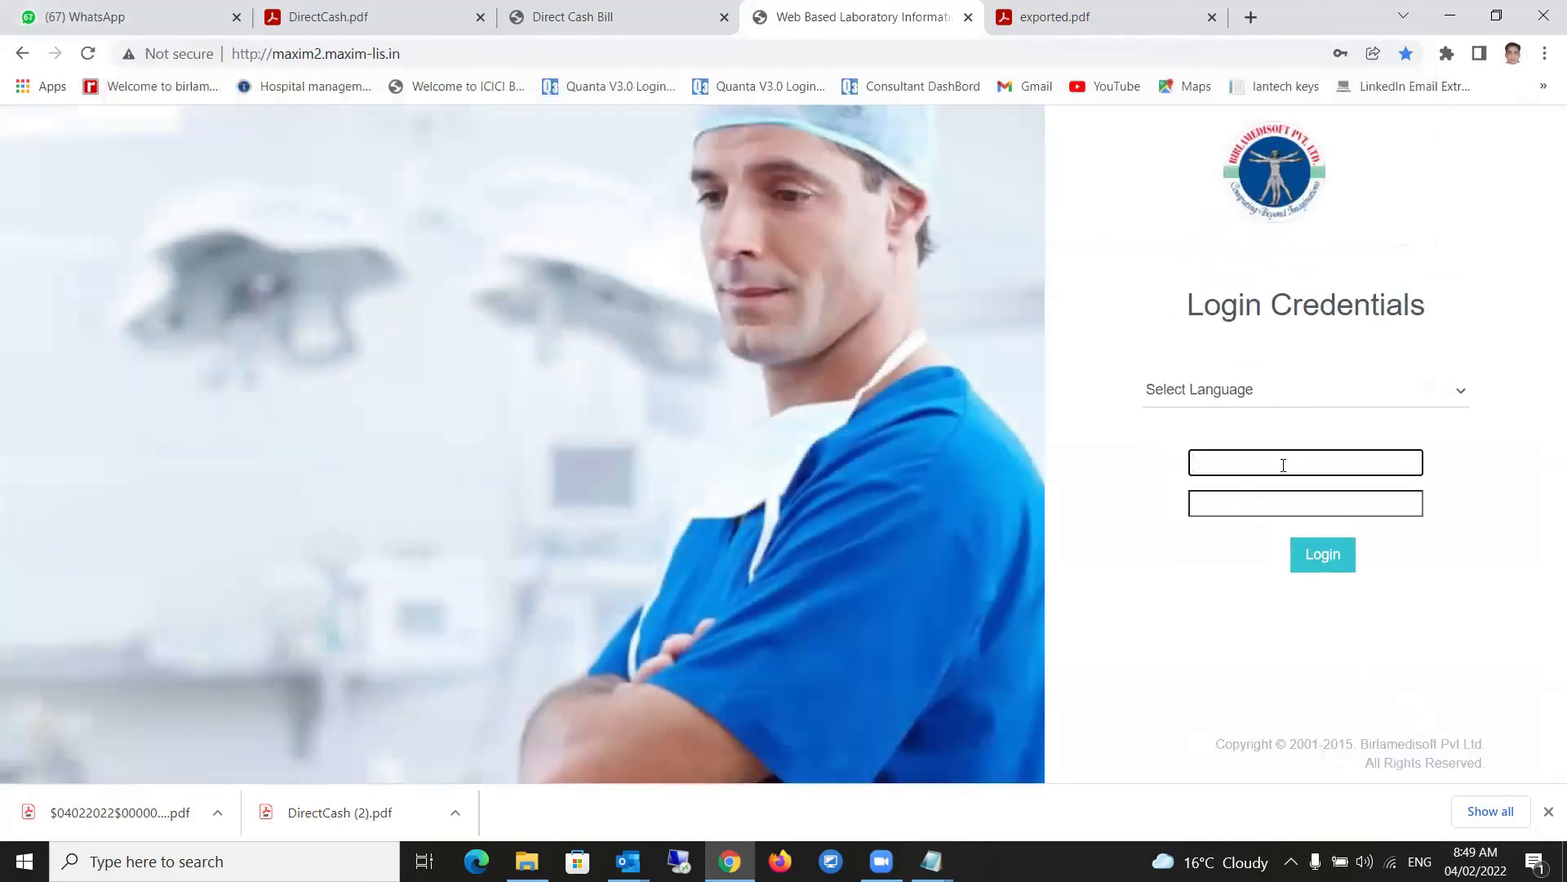
click(1283, 464)
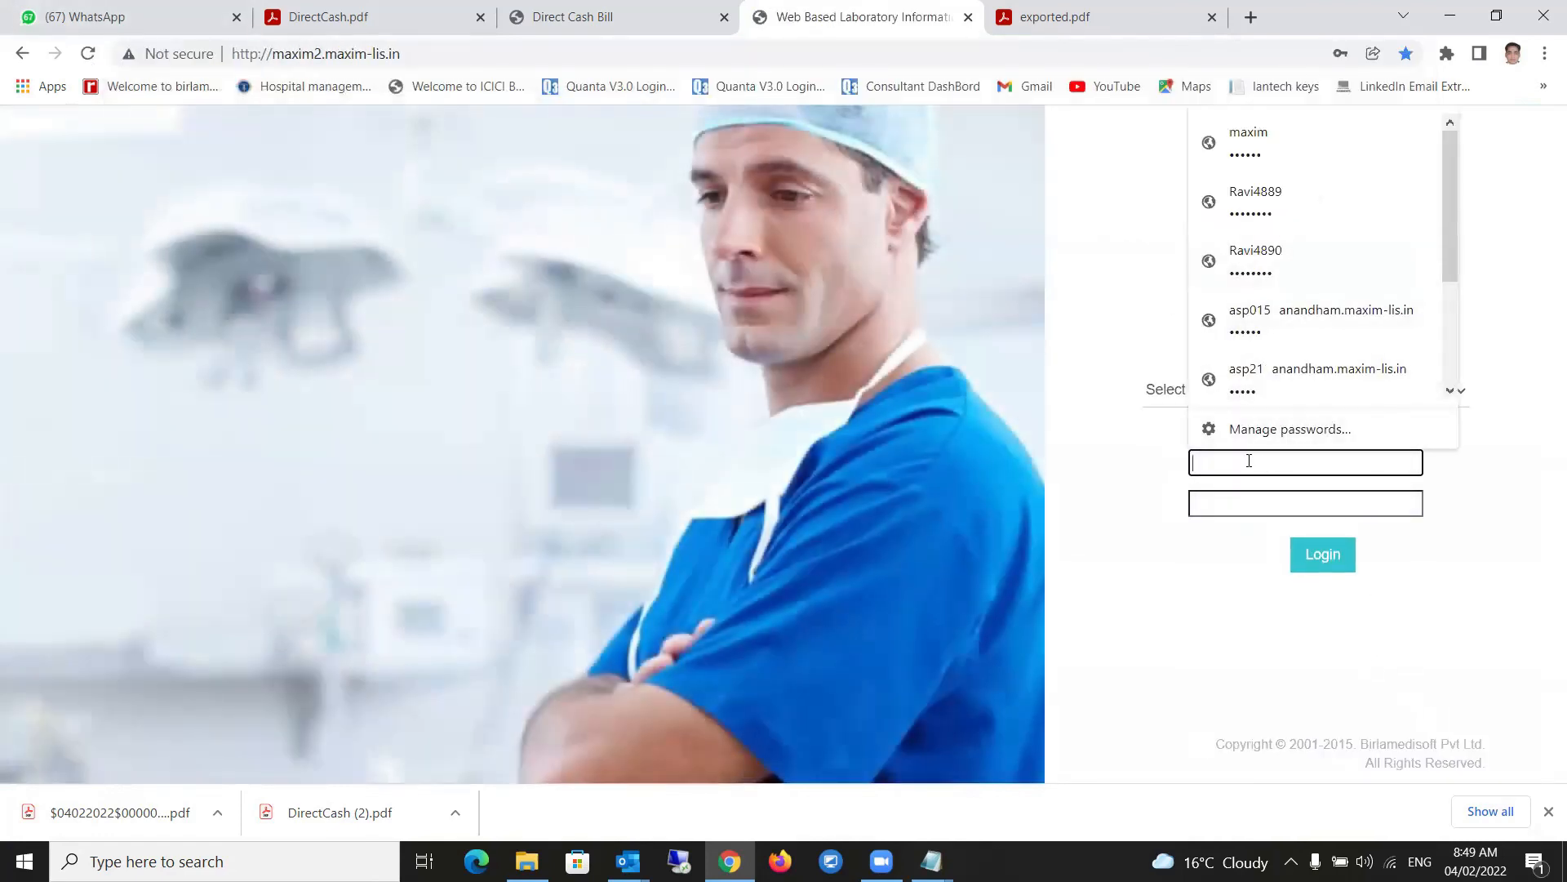
text(maxim)
- Log in with the saved credentials and open the Diagnostic Center Role Rights Module tables in User Management
click(1241, 522)
click(1314, 555)
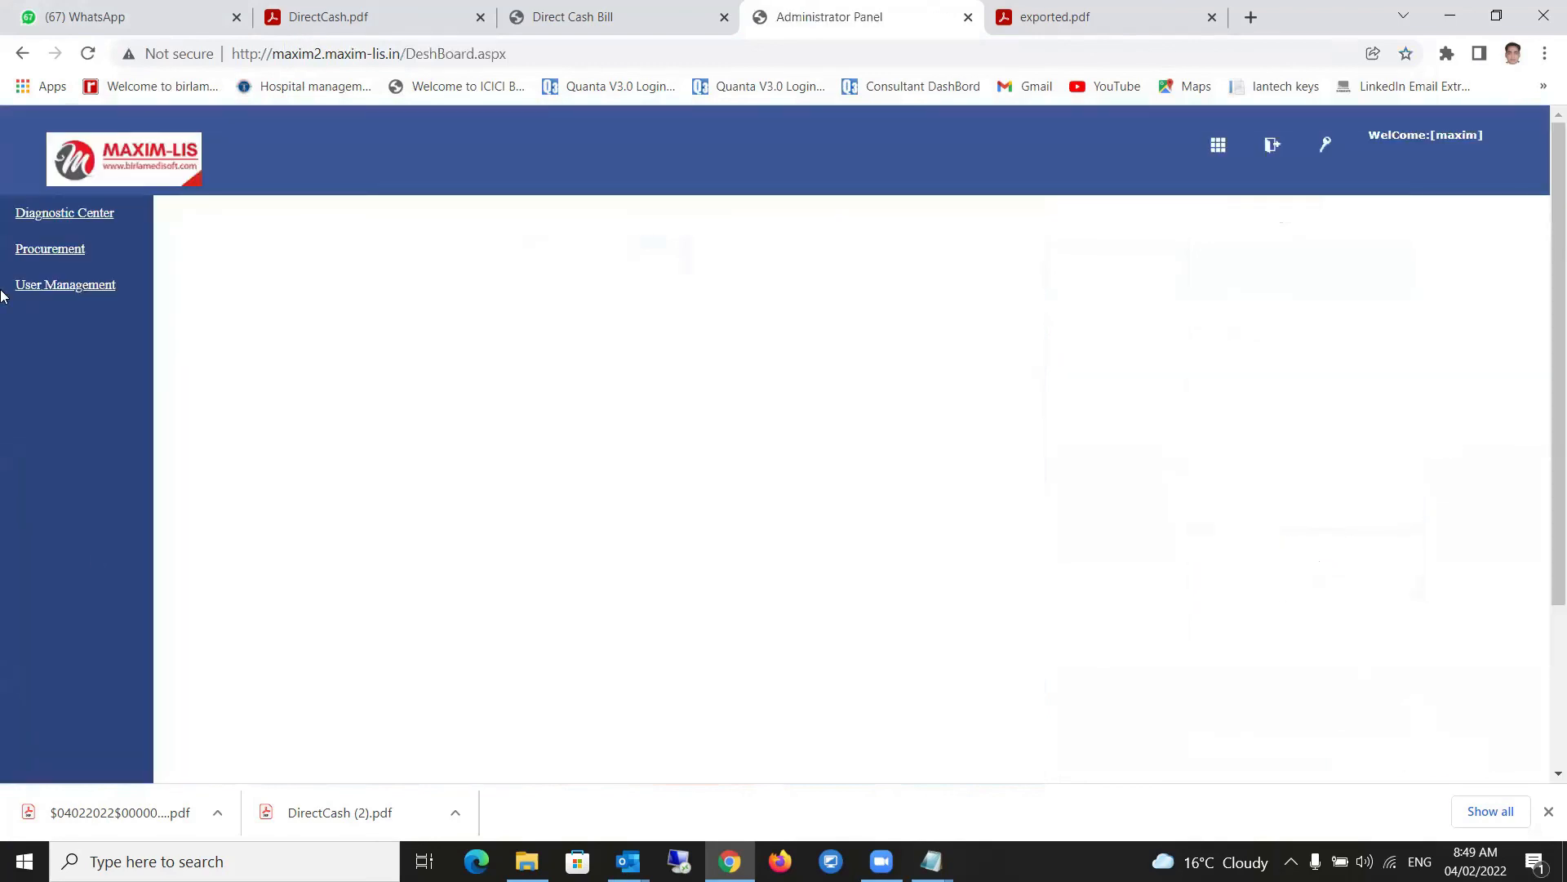
click(56, 288)
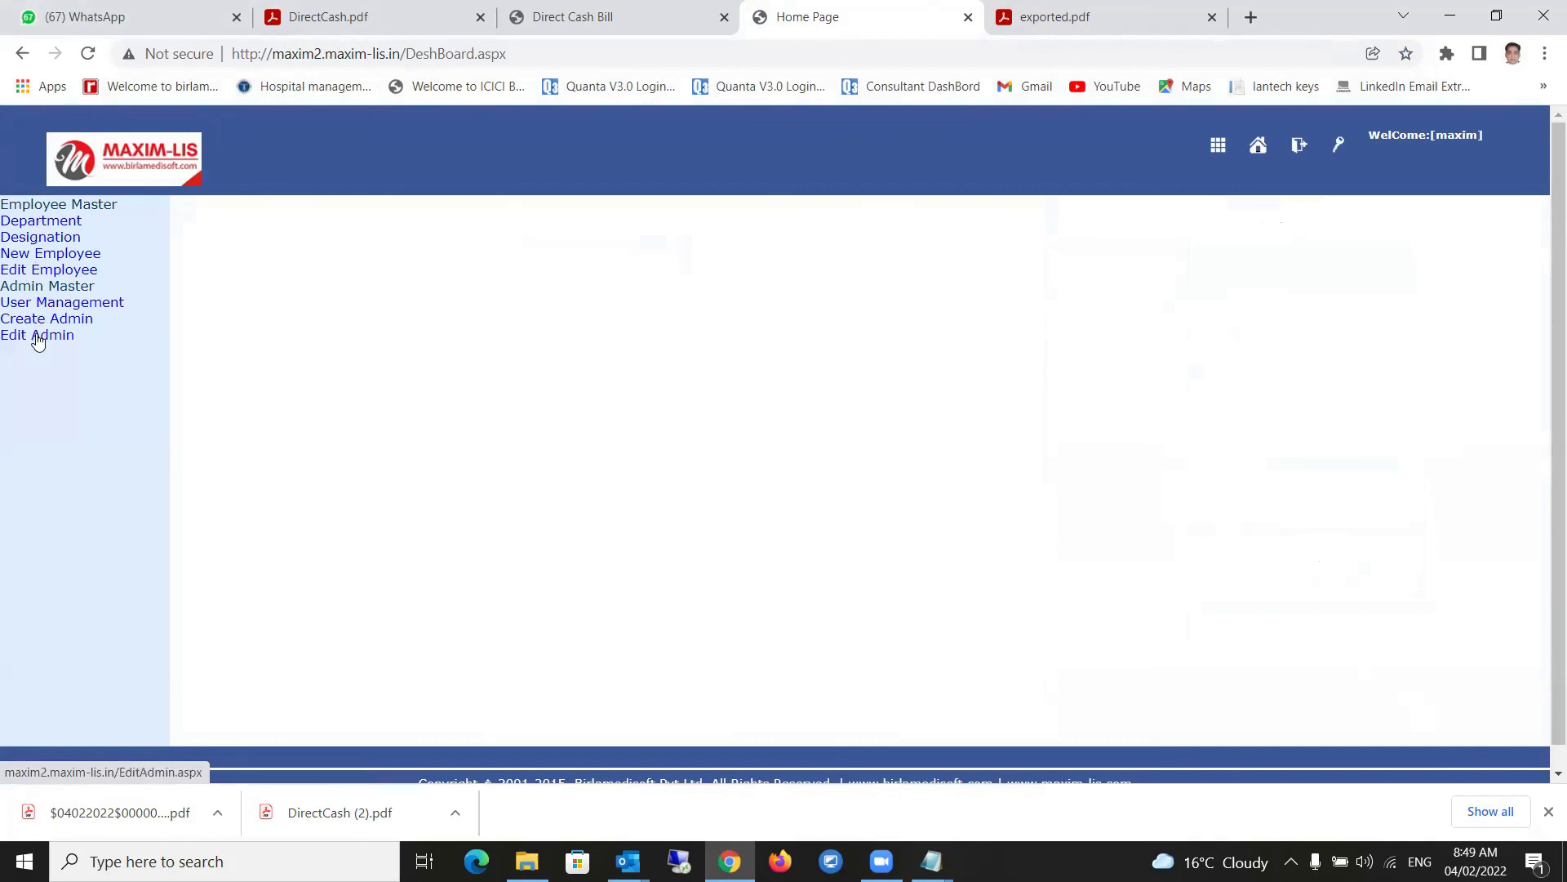
click(38, 304)
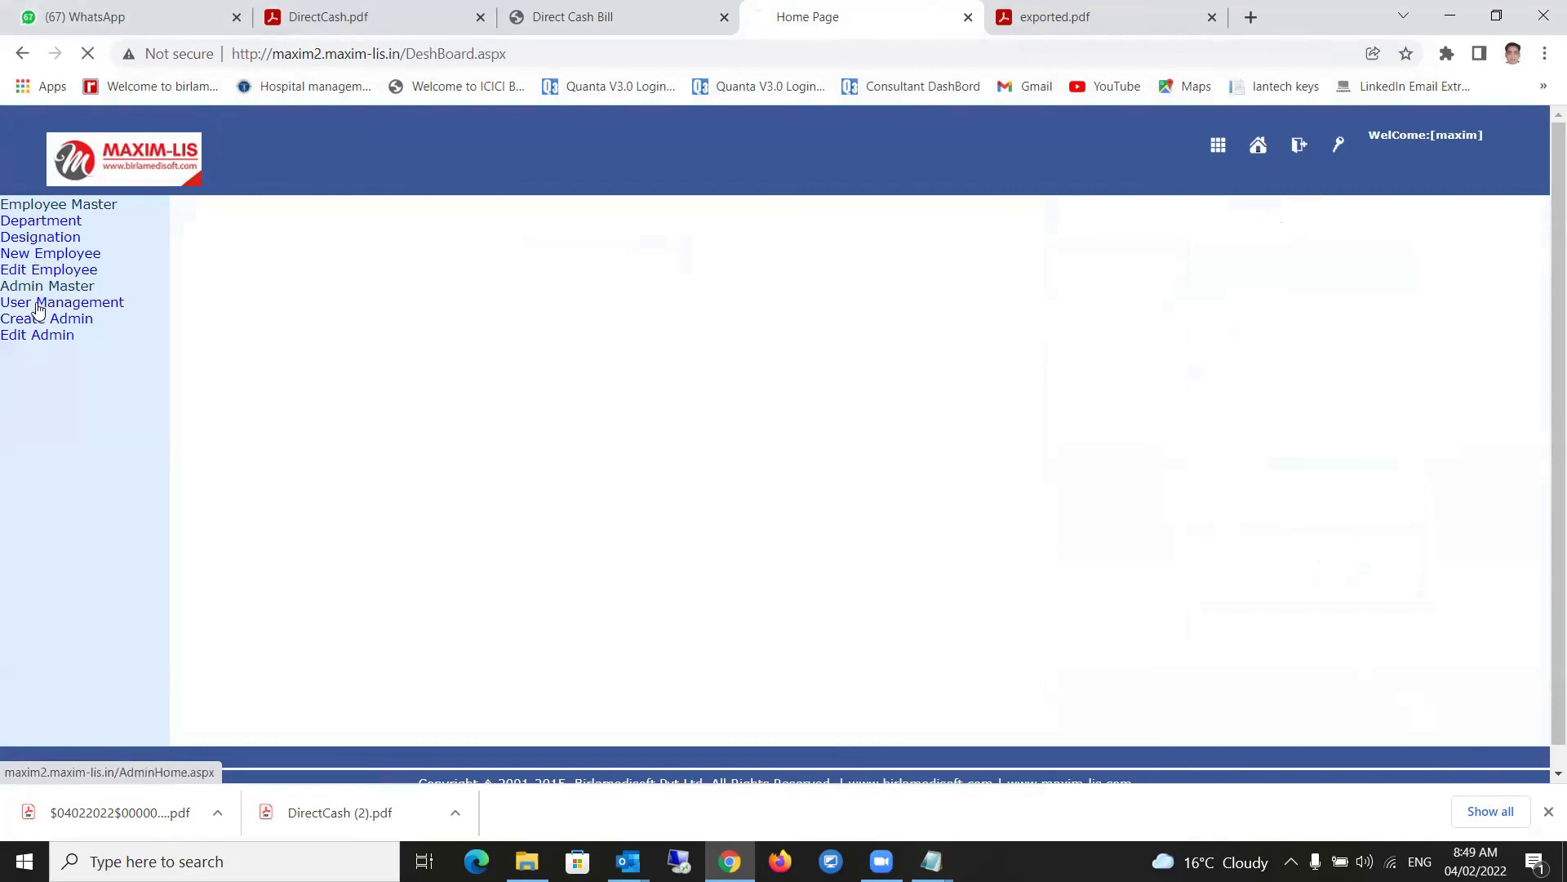
click(651, 212)
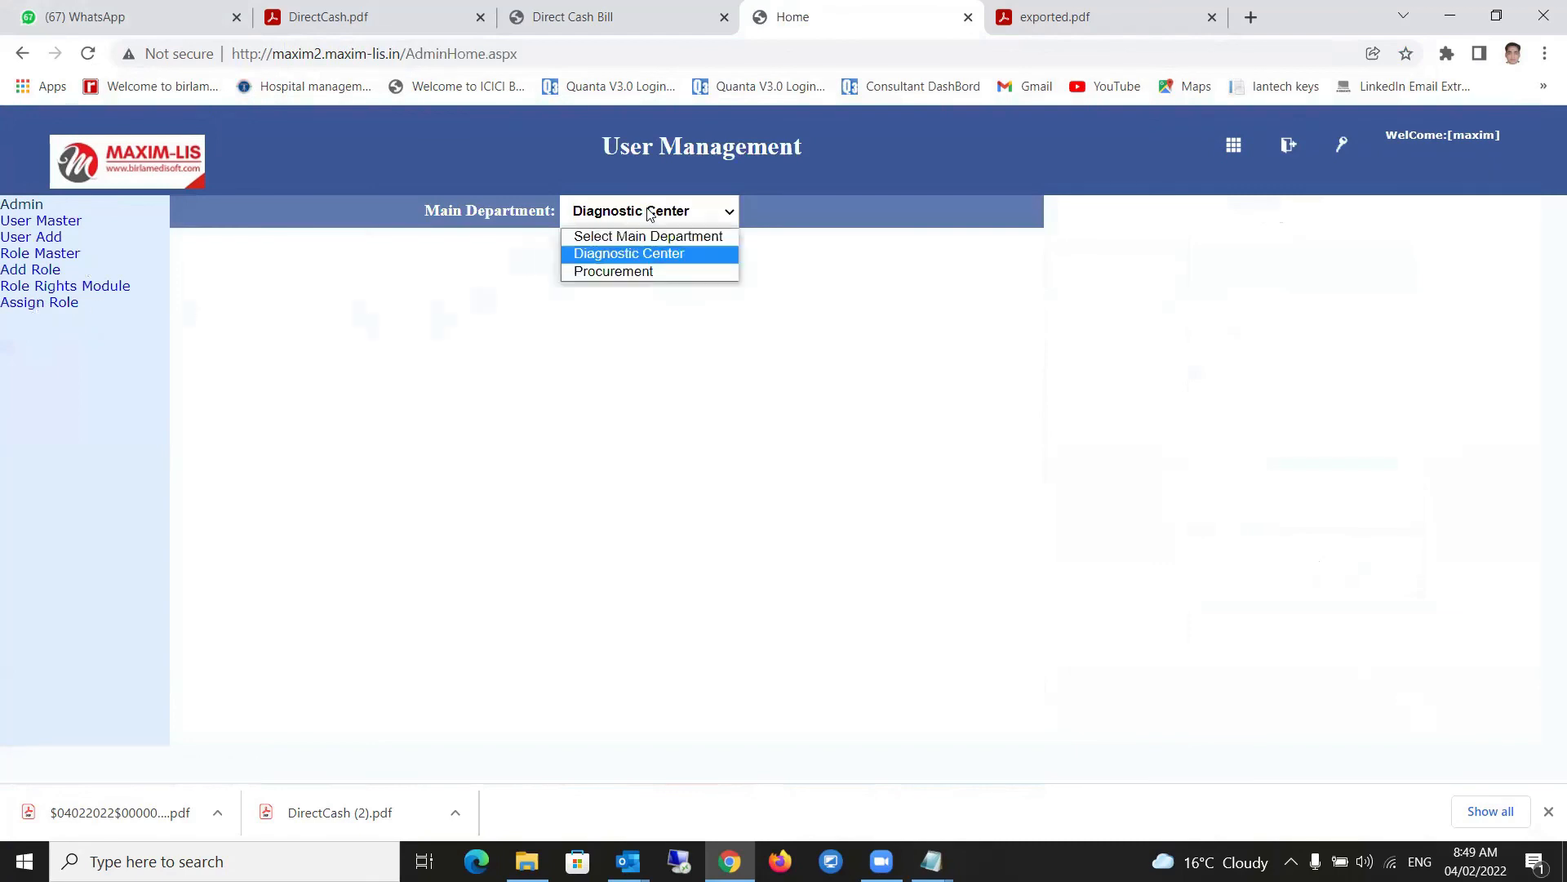
click(615, 258)
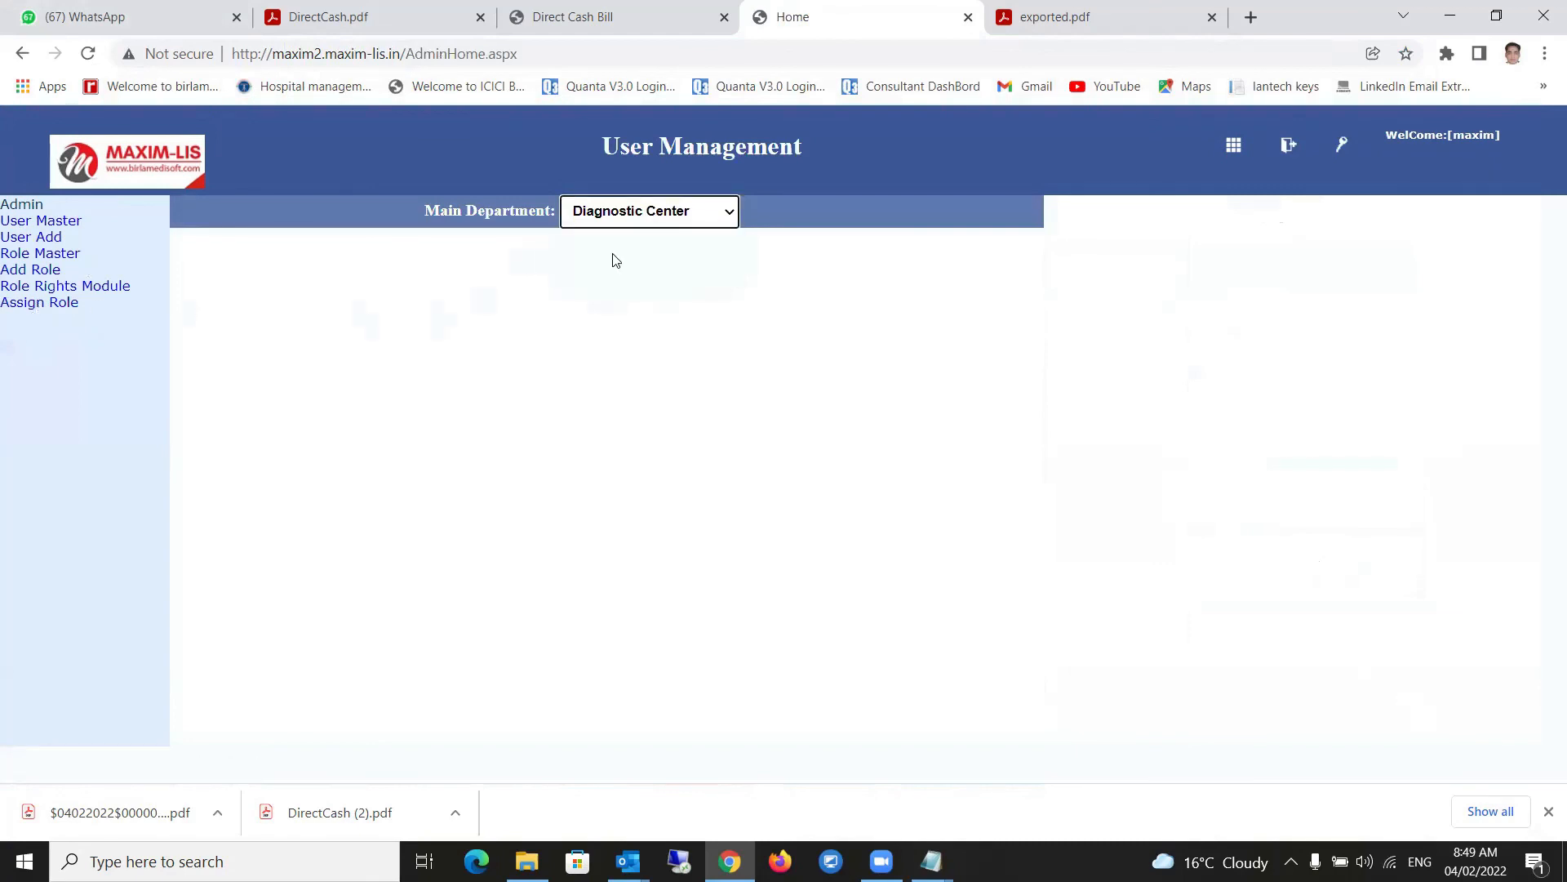
click(67, 288)
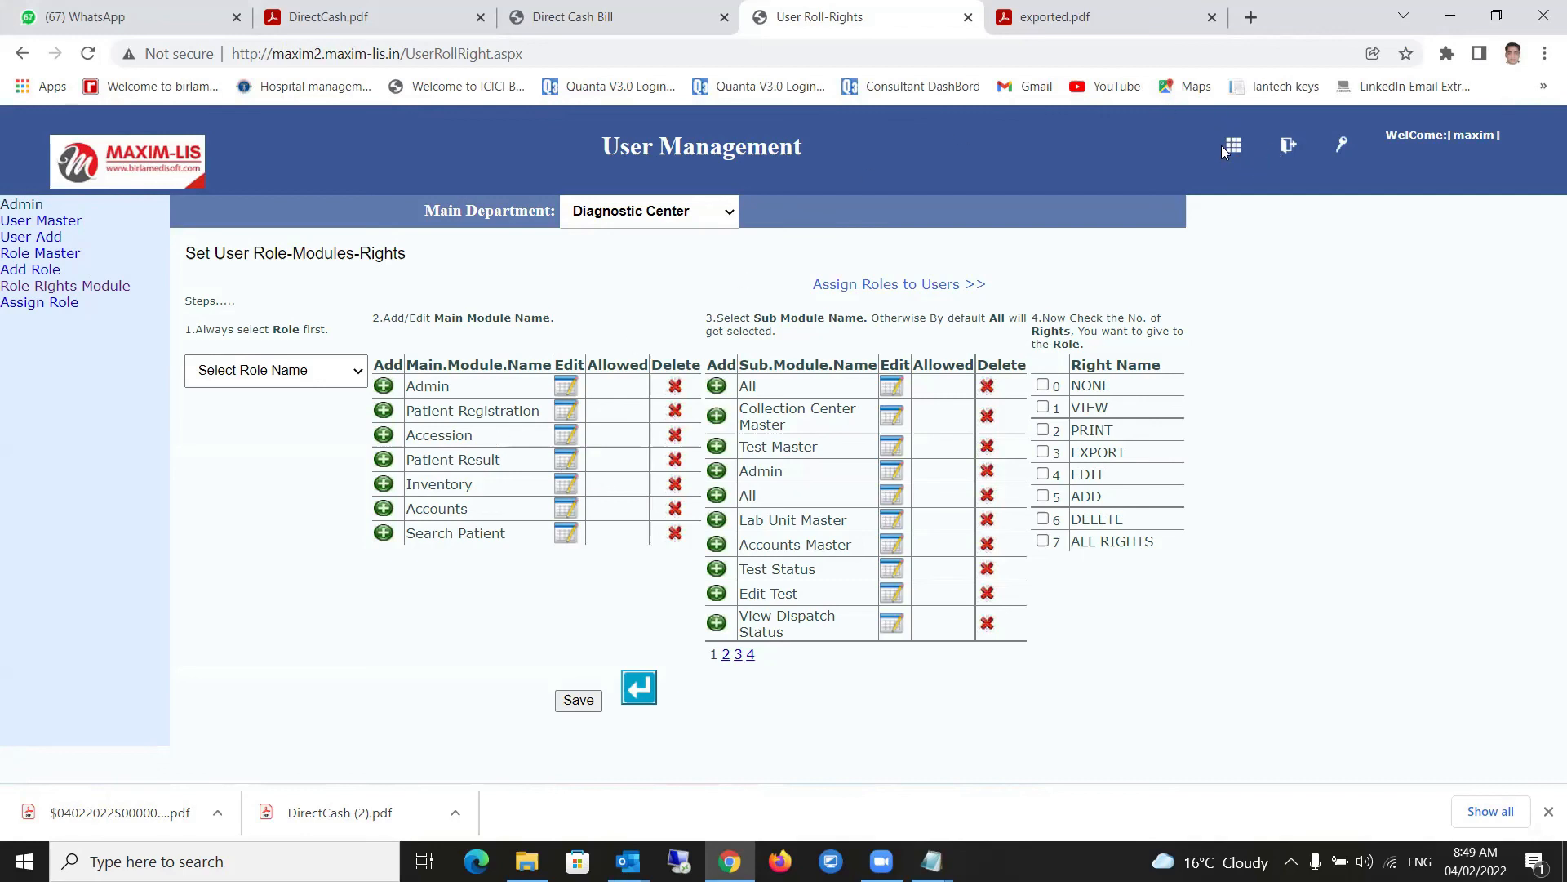
- Reload the MAXIM-LIS home address from the address bar
click(412, 53)
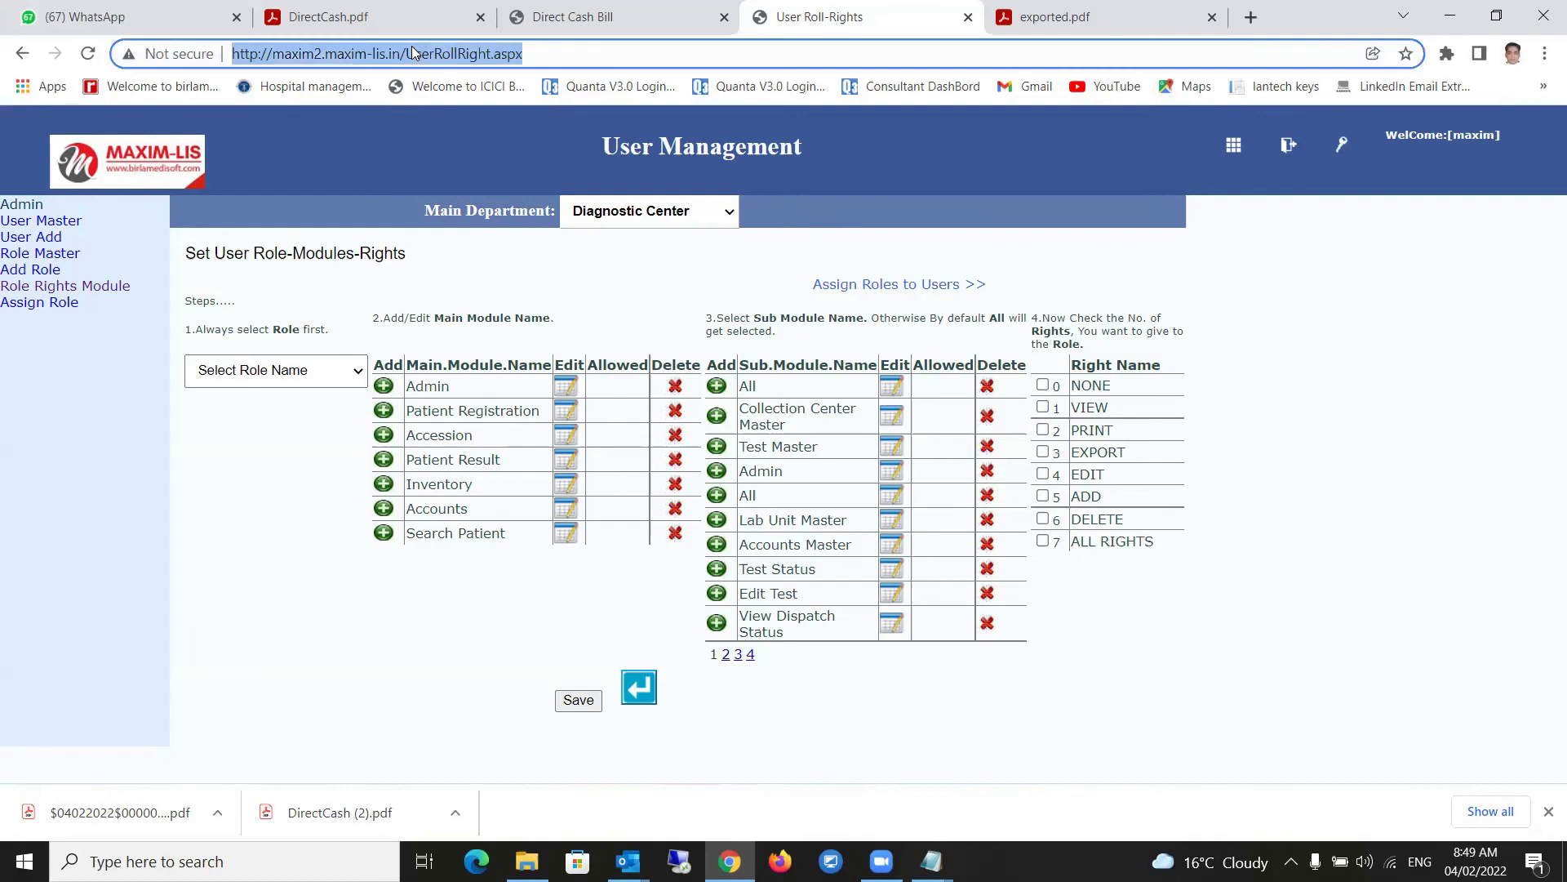
text(maxim)
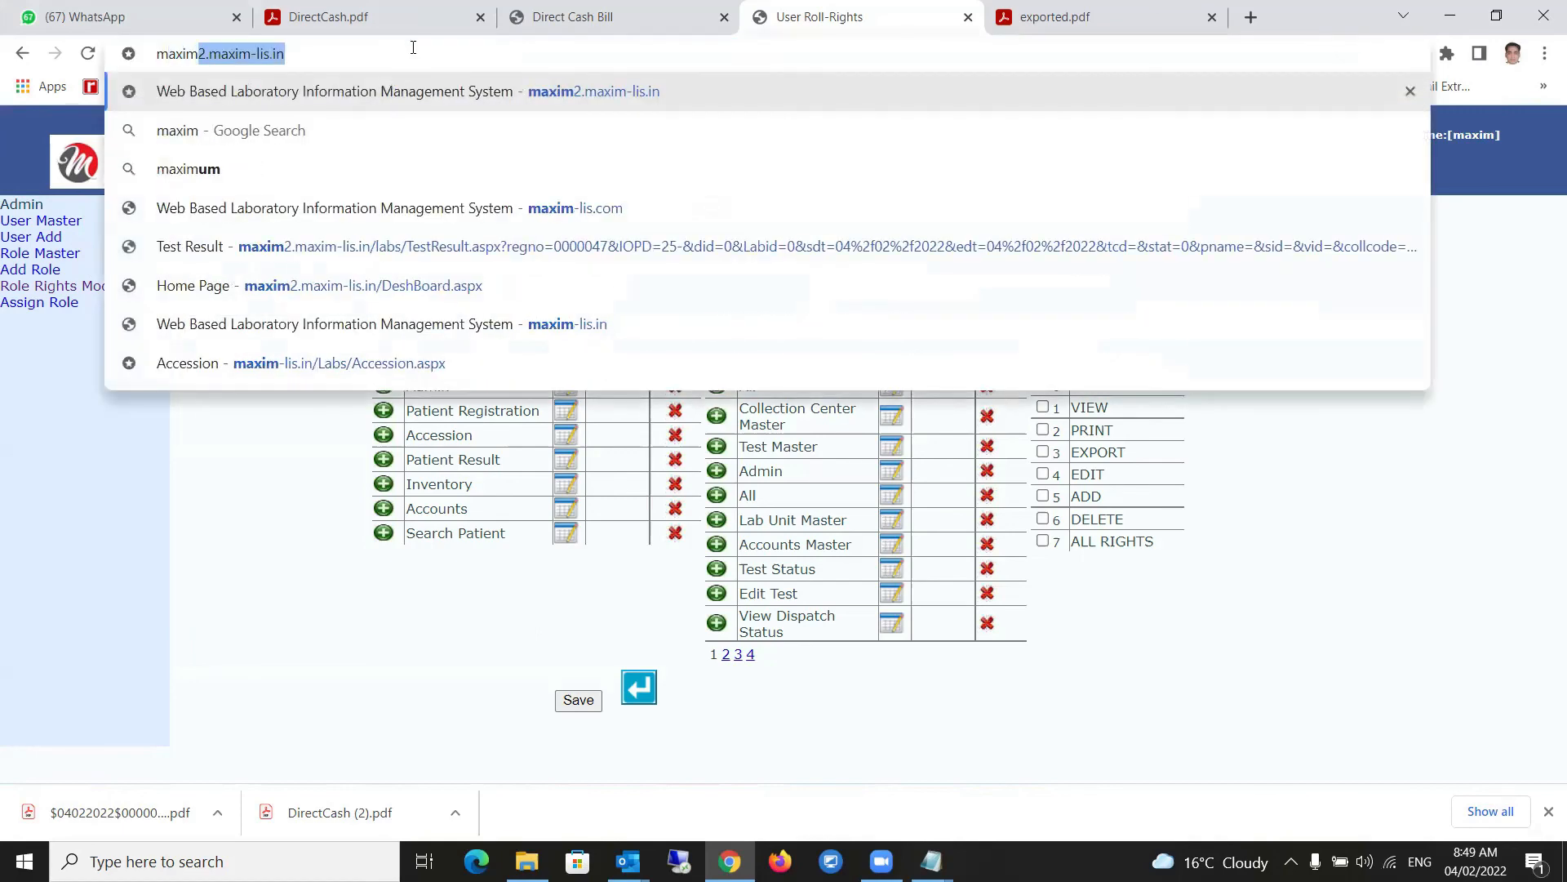
key(Return)
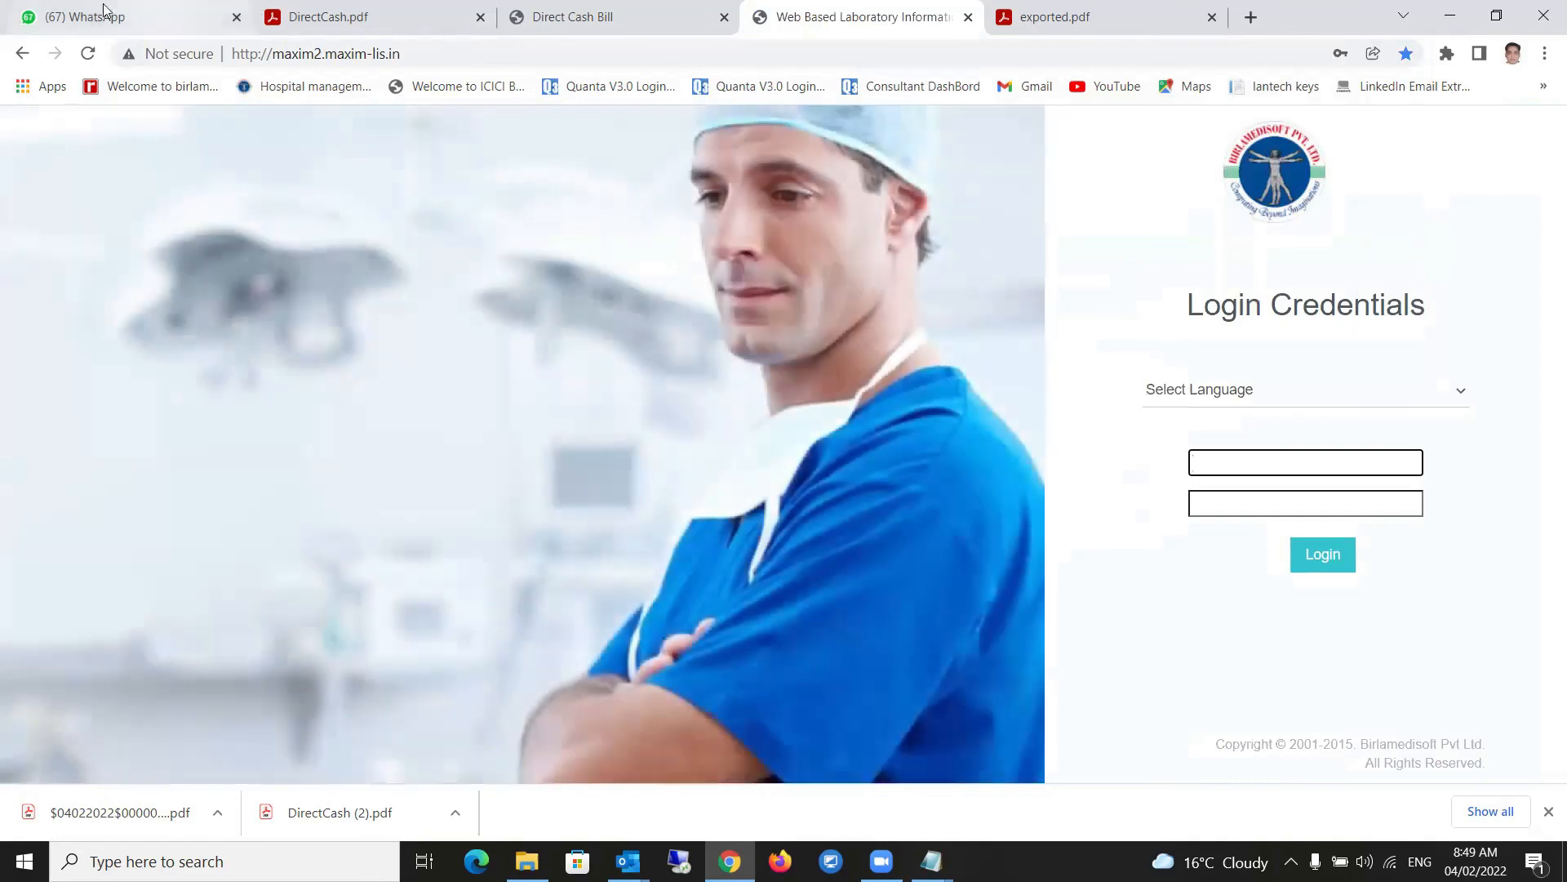
- Open the support birlamedisoft WhatsApp chat, download the AllReport lab PDF and open it
click(96, 19)
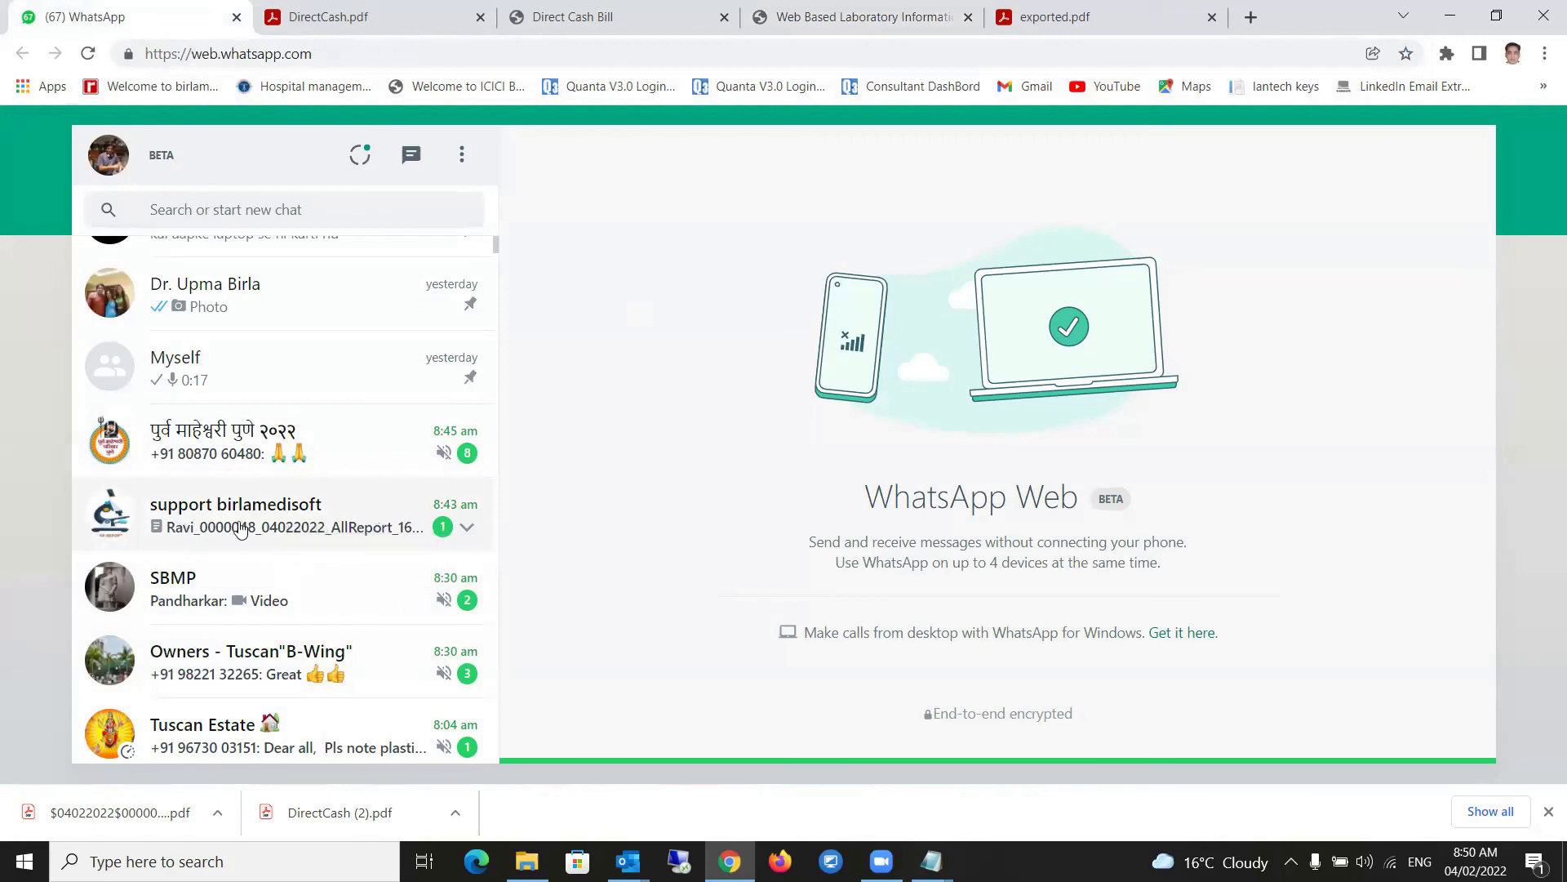
click(203, 520)
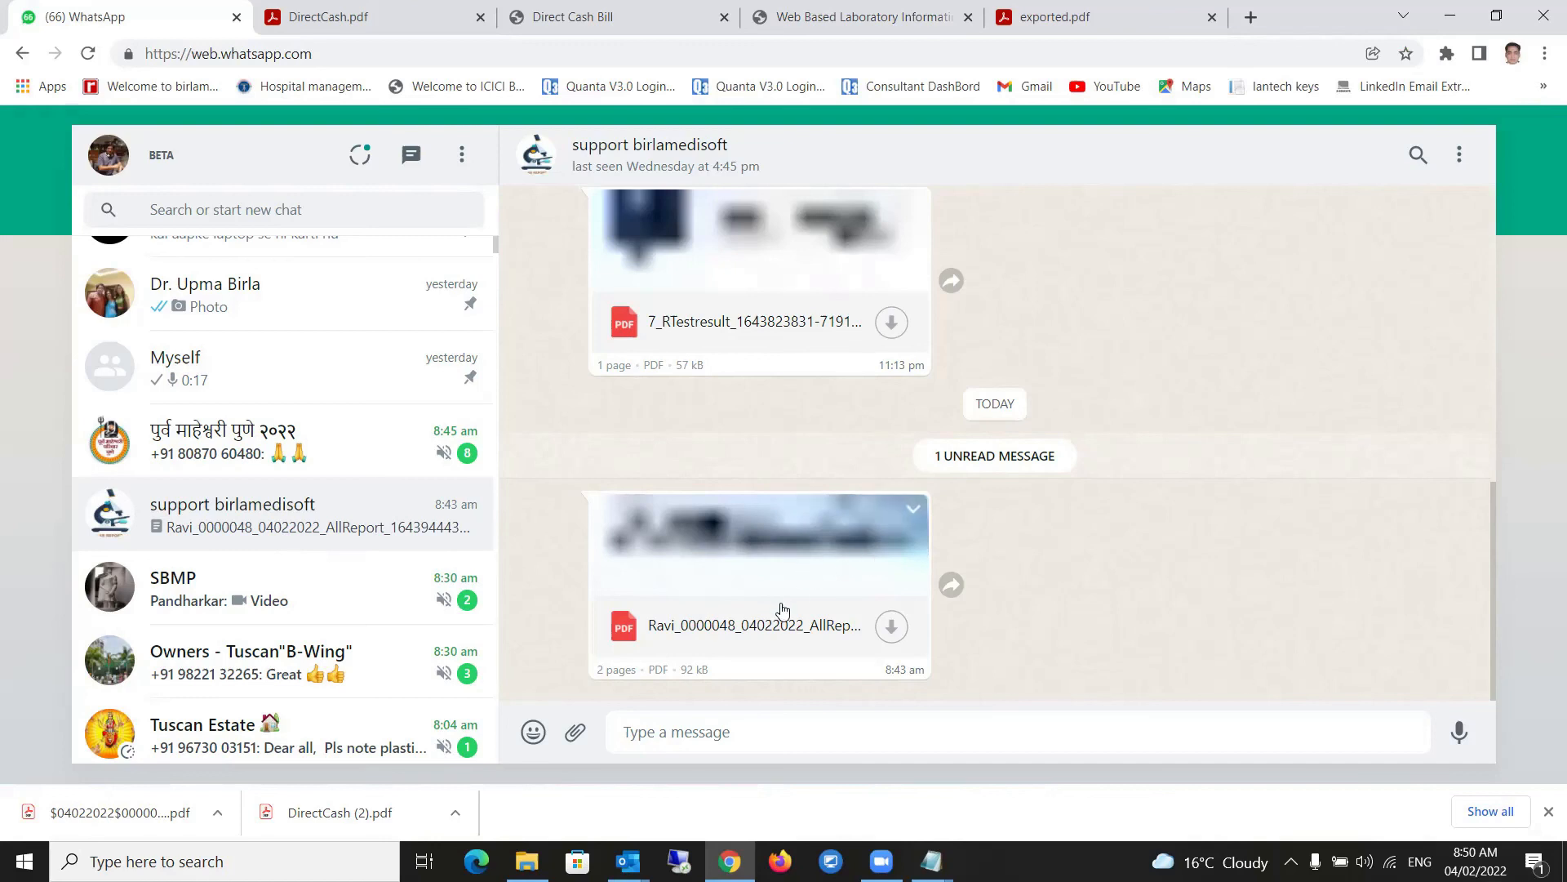
click(891, 627)
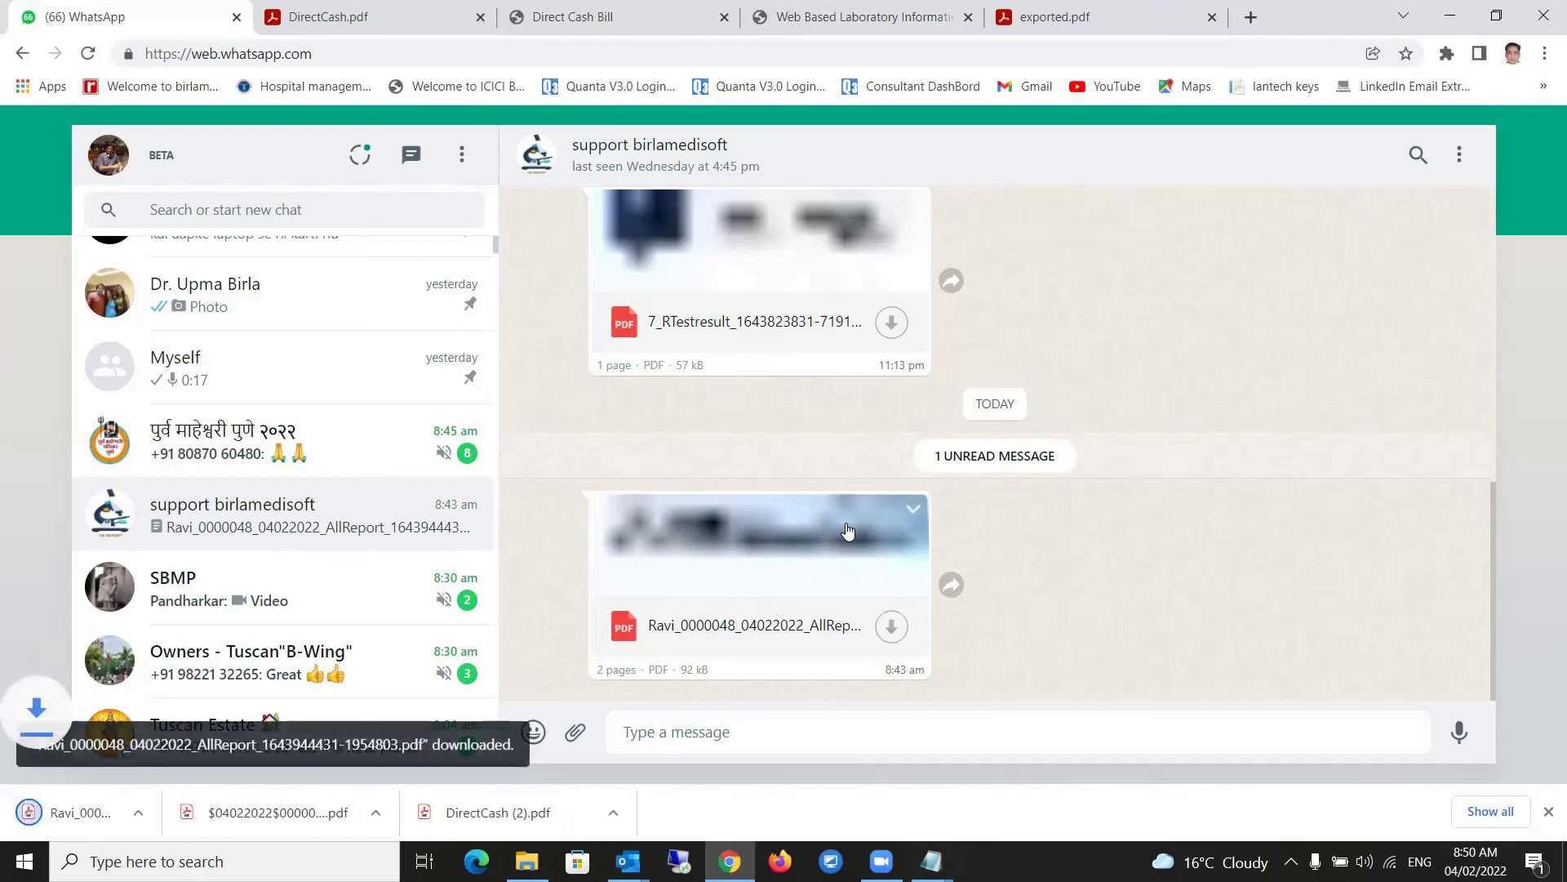
click(107, 812)
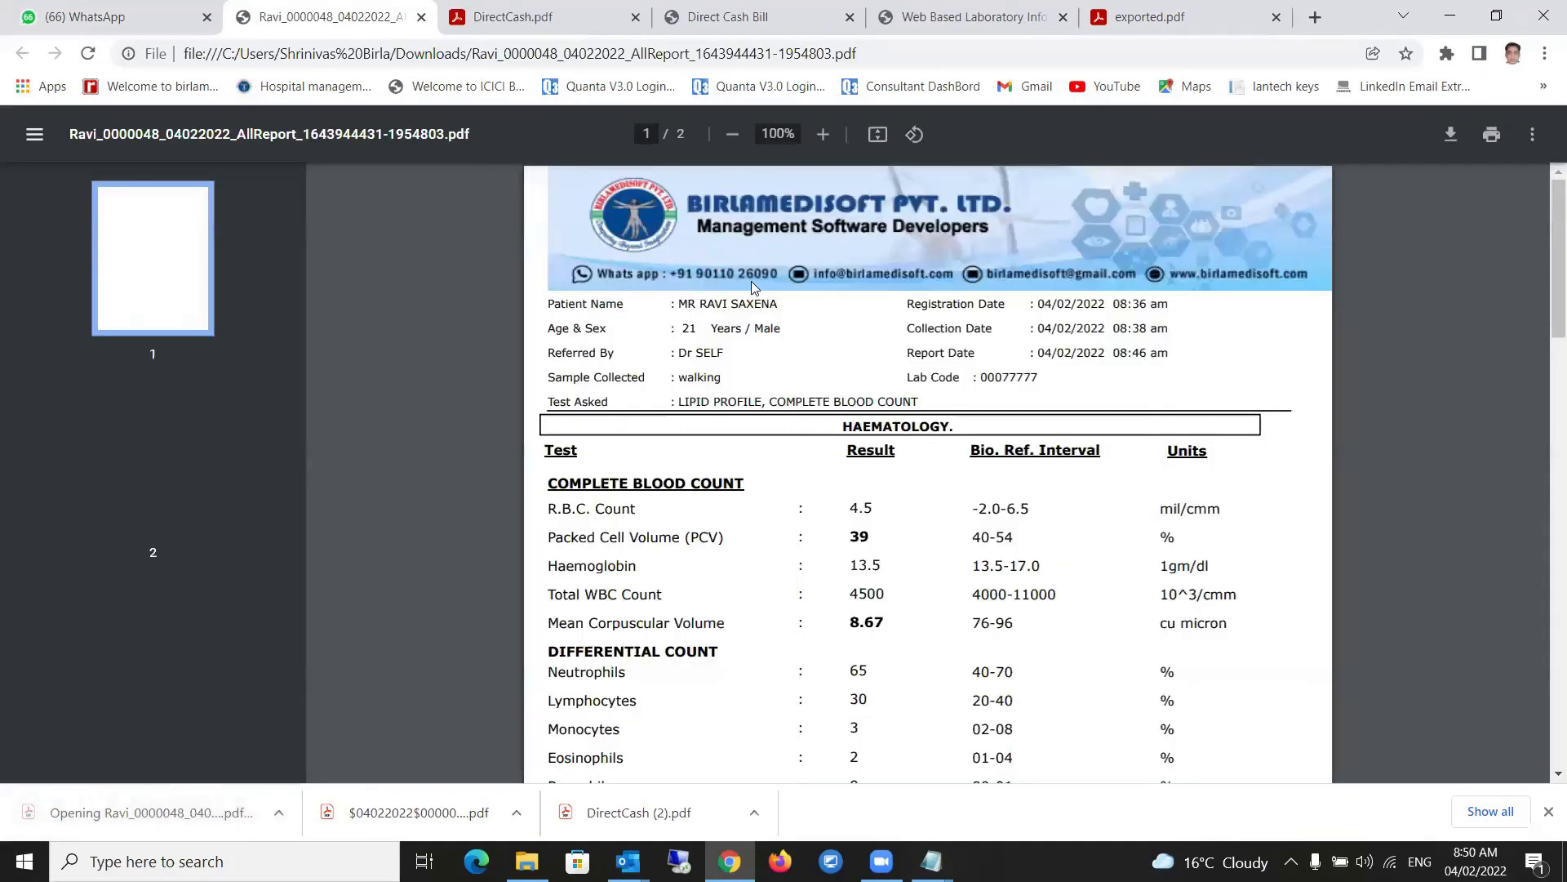
- Scroll the AllReport PDF to page 2's End of Report, then return to WhatsApp
scroll(858, 523, down, 15)
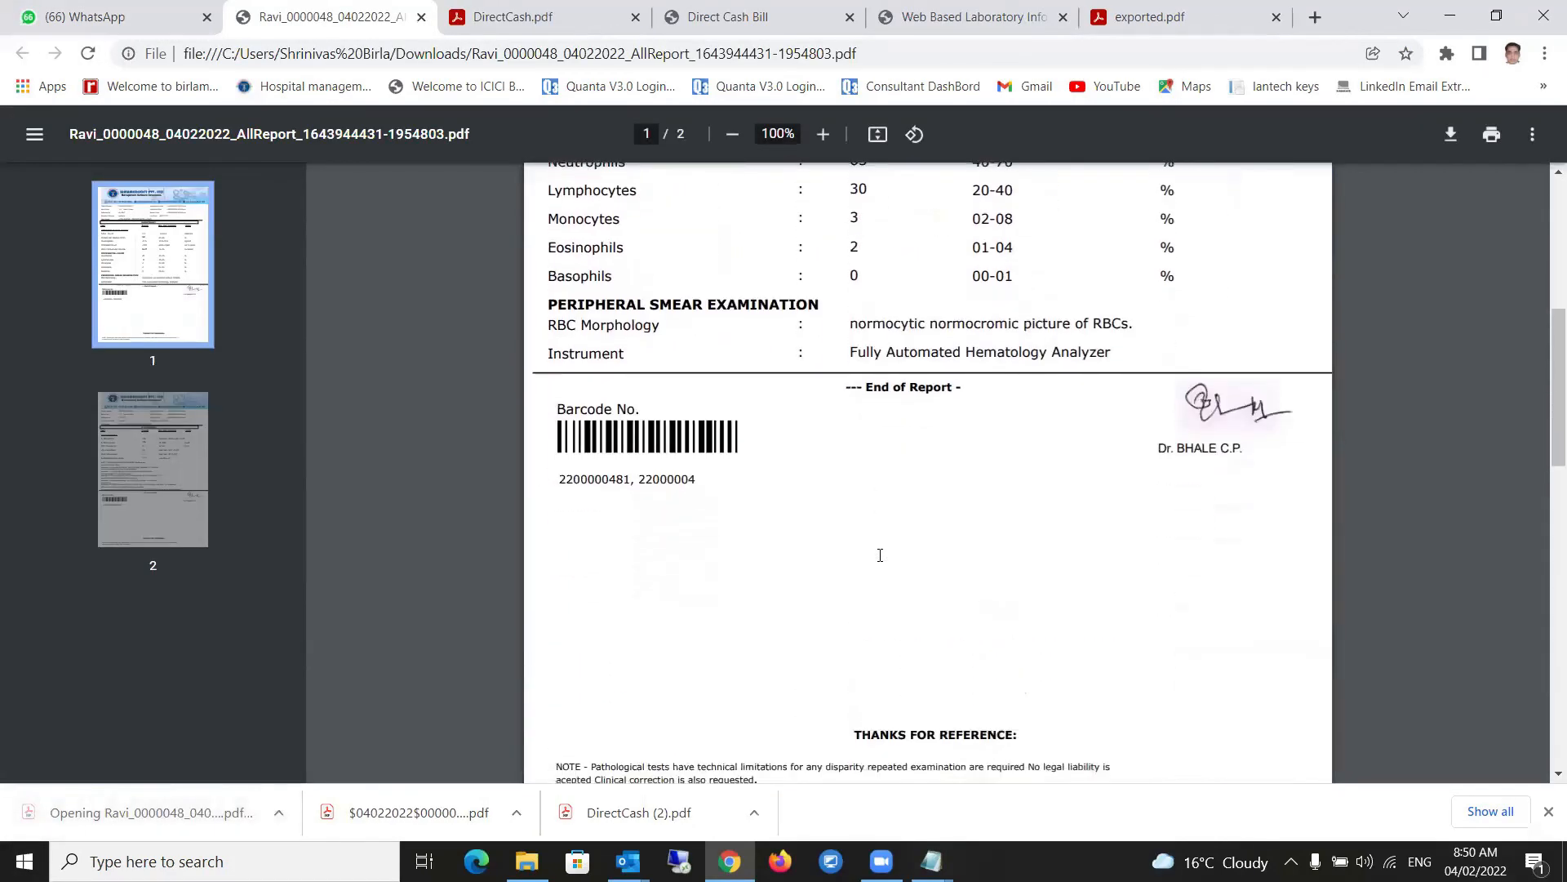
scroll(879, 552, down, 3)
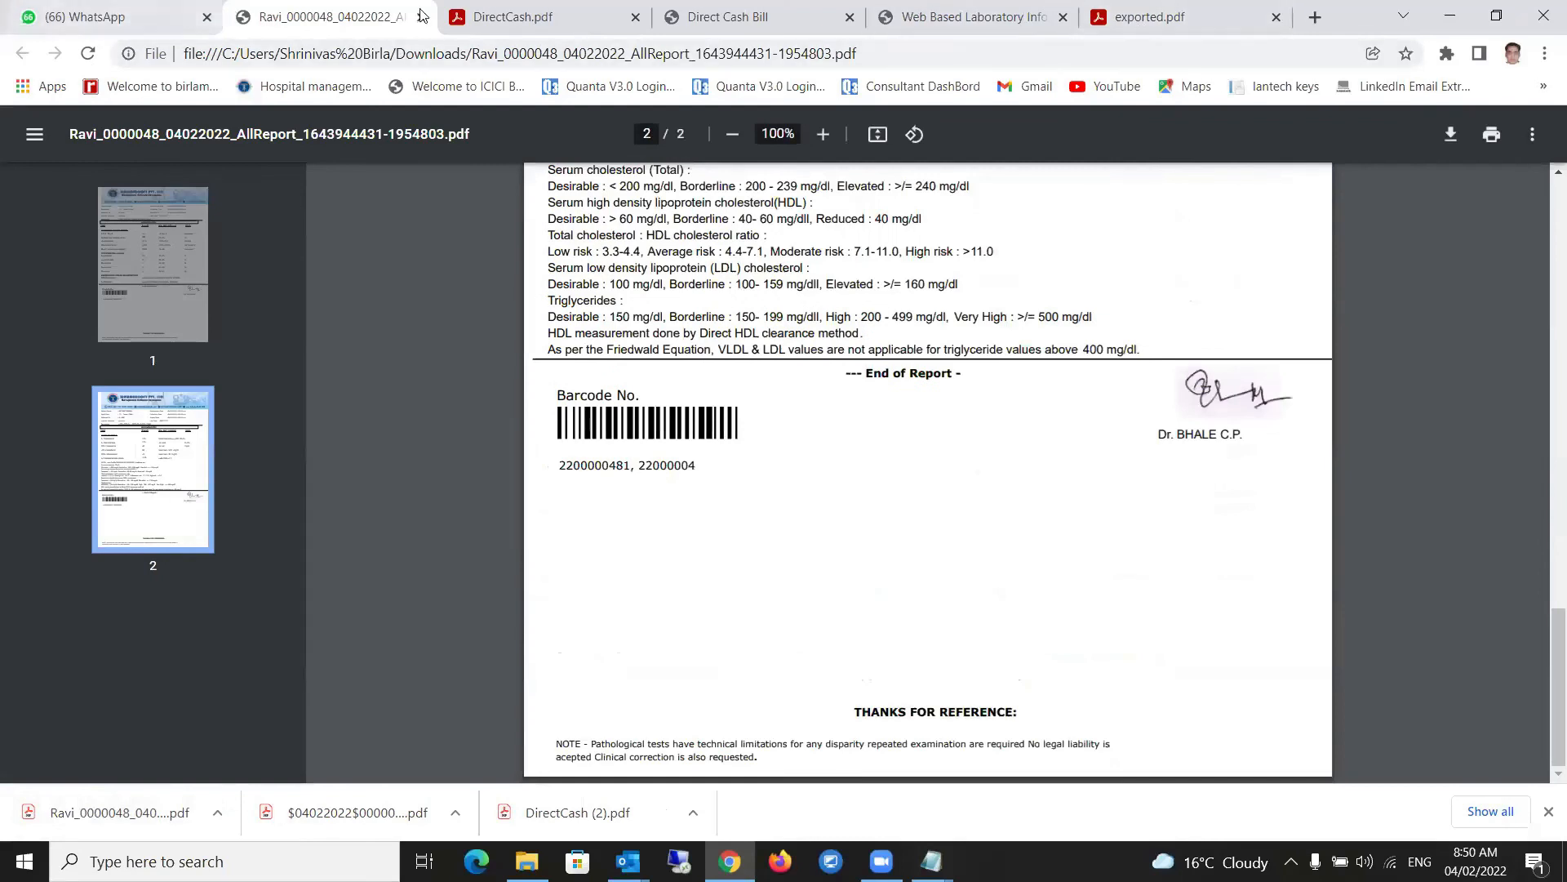
click(97, 13)
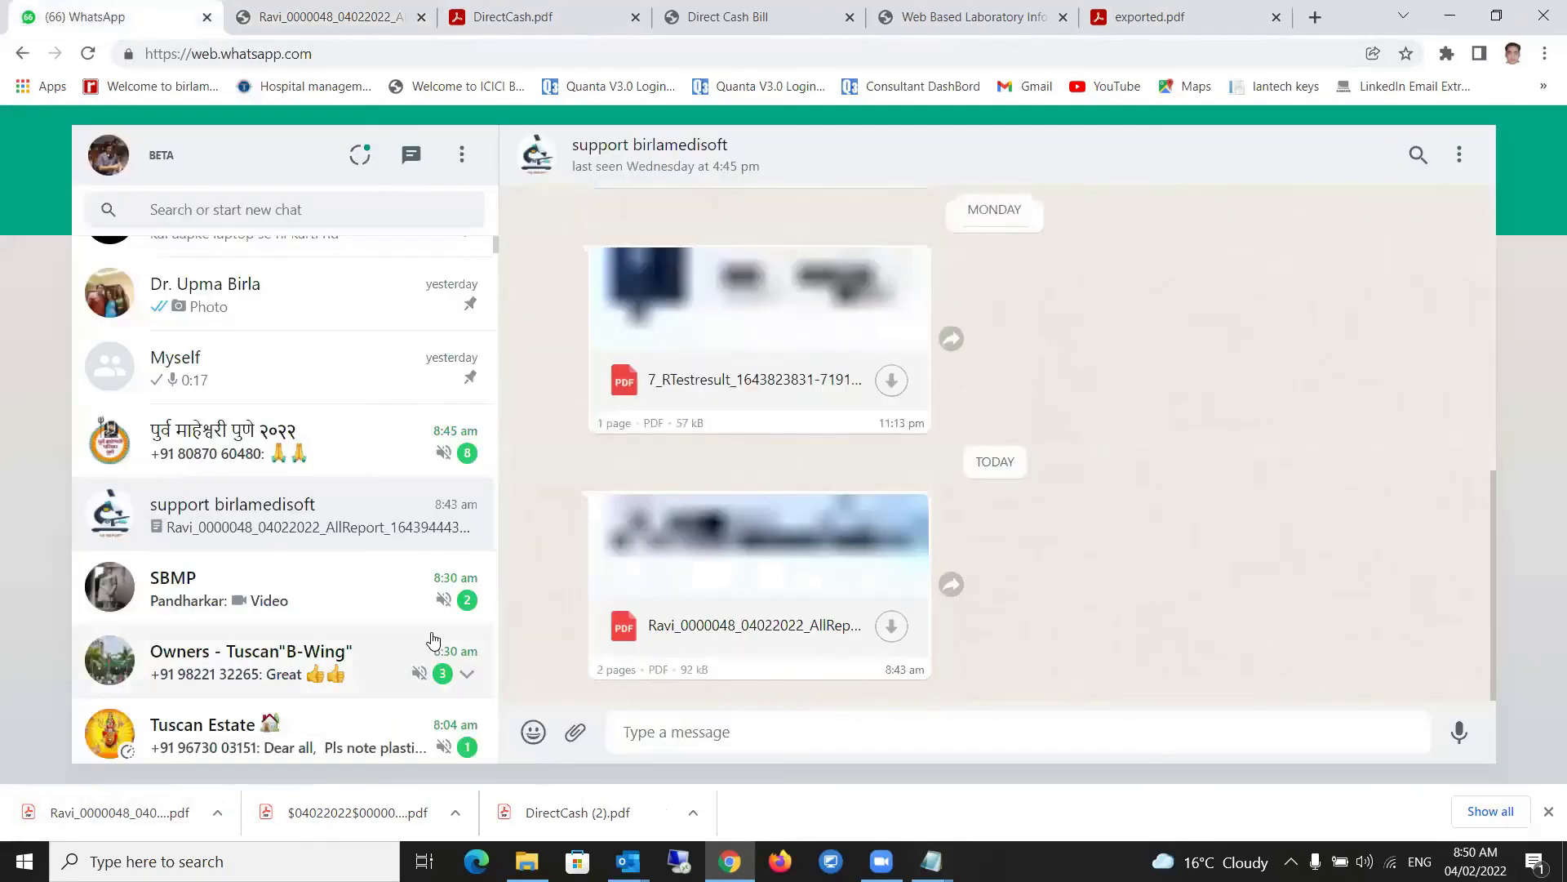
- From the Direct Cash Bill page, go to Admin > Admin > User Login Info
click(702, 20)
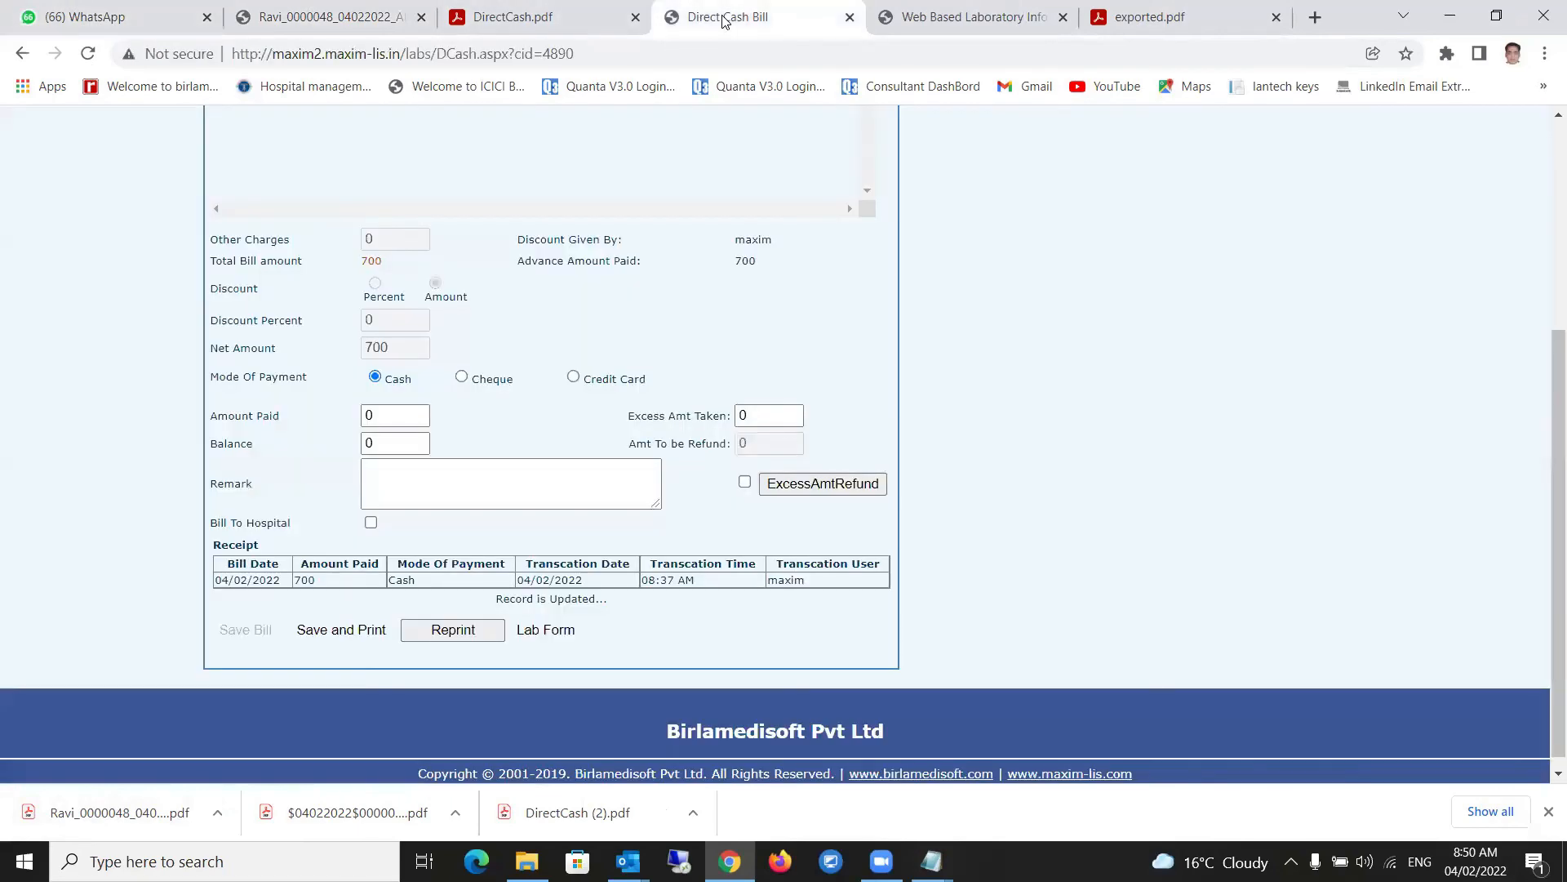
scroll(571, 415, up, 4)
mouse_move(236, 220)
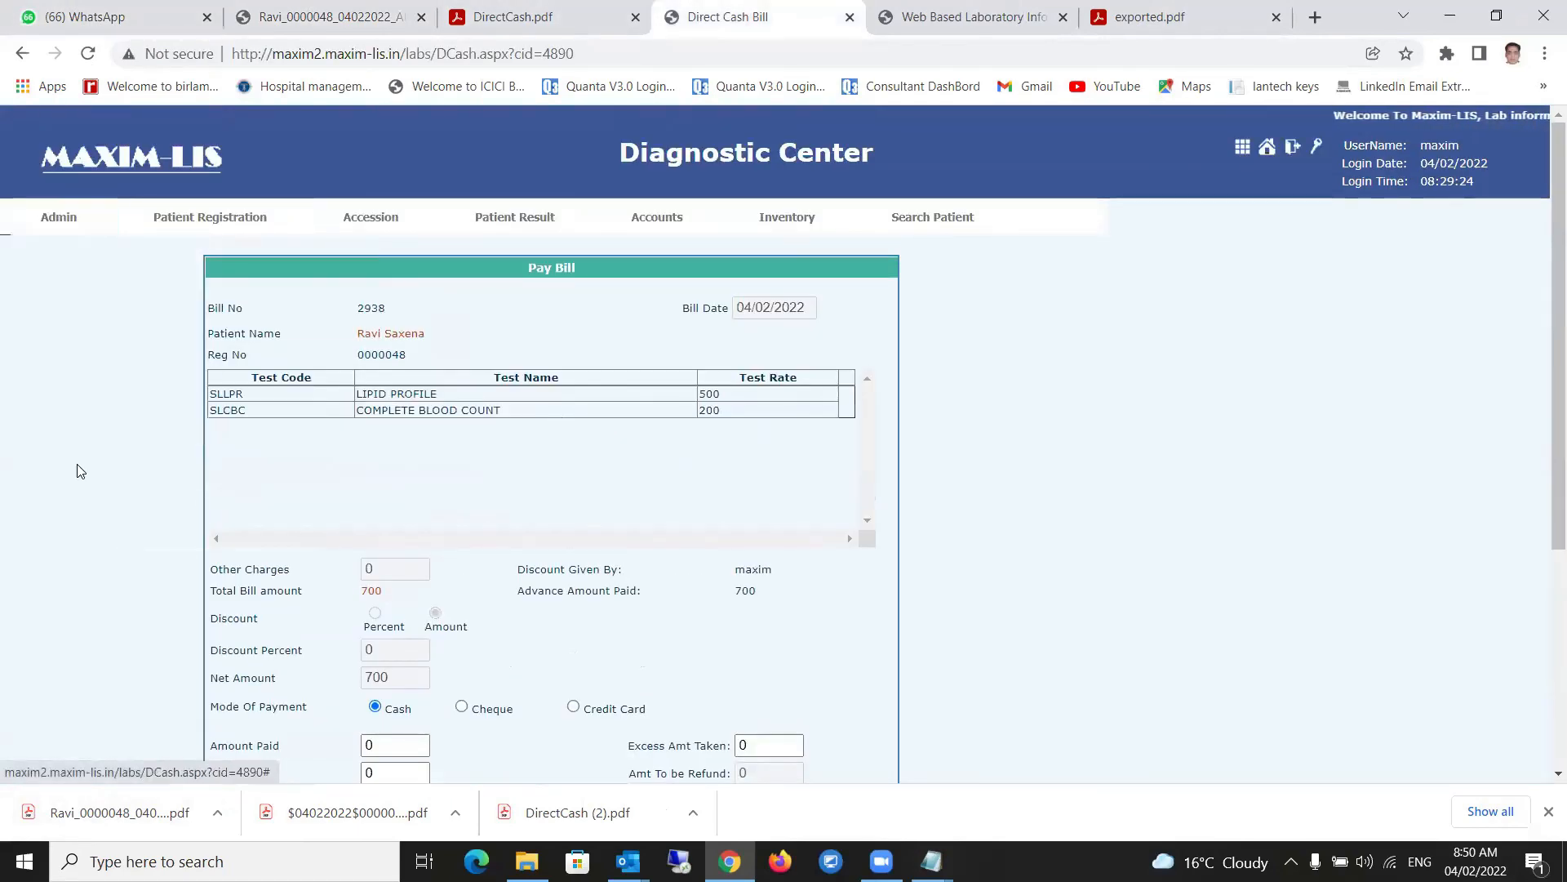
mouse_move(68, 208)
mouse_move(98, 417)
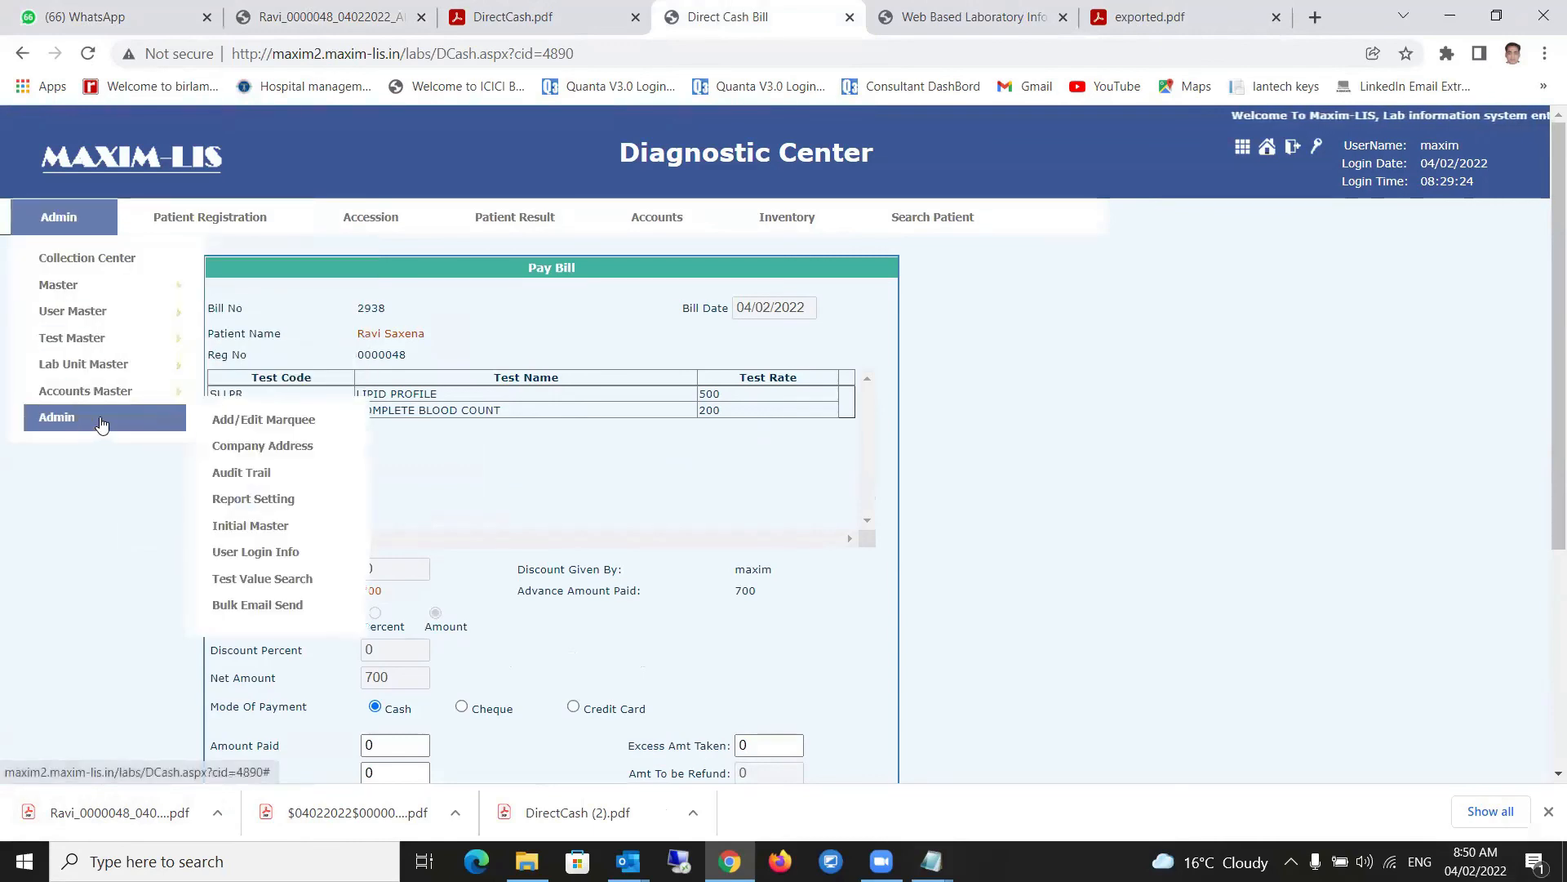
click(274, 605)
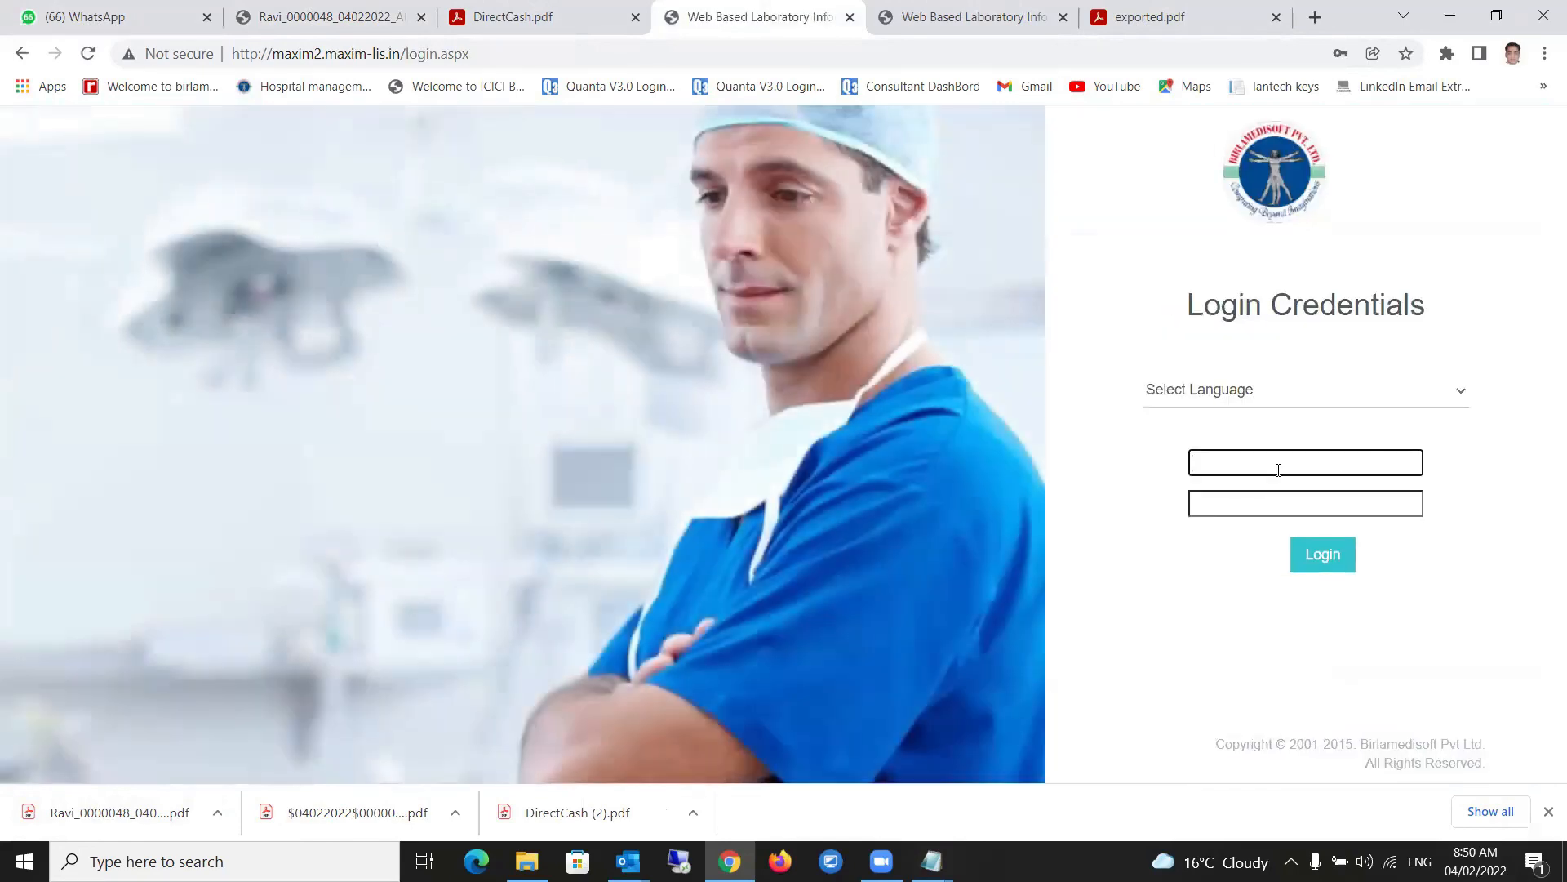
- Sign in with the saved credentials and open the Diagnostic Center home page
click(1279, 465)
text(ma)
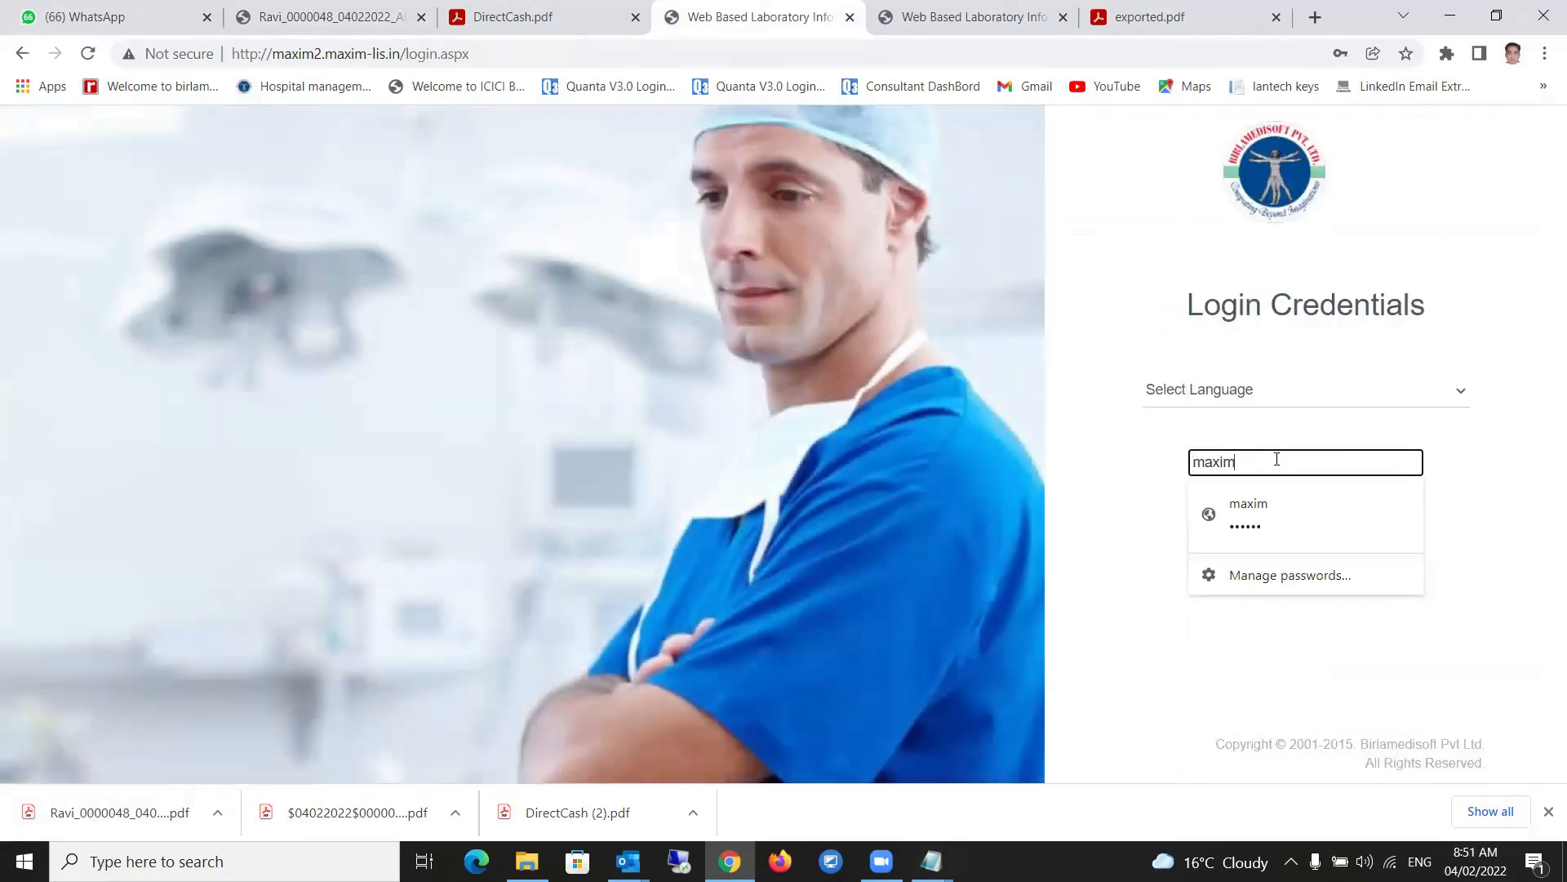
text(xim)
click(1290, 513)
click(1326, 558)
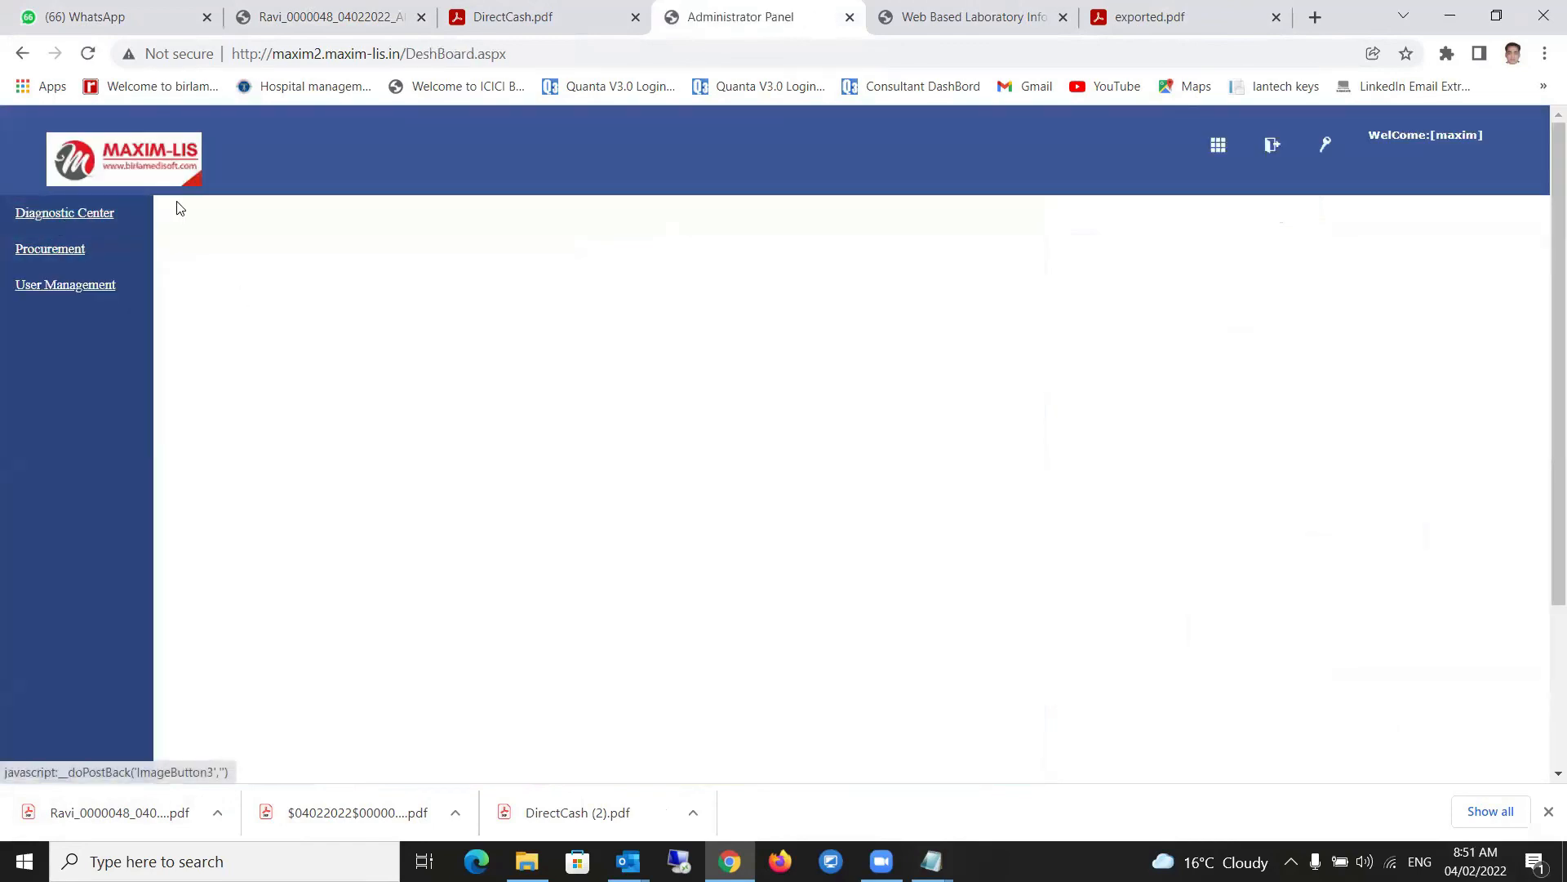
click(95, 217)
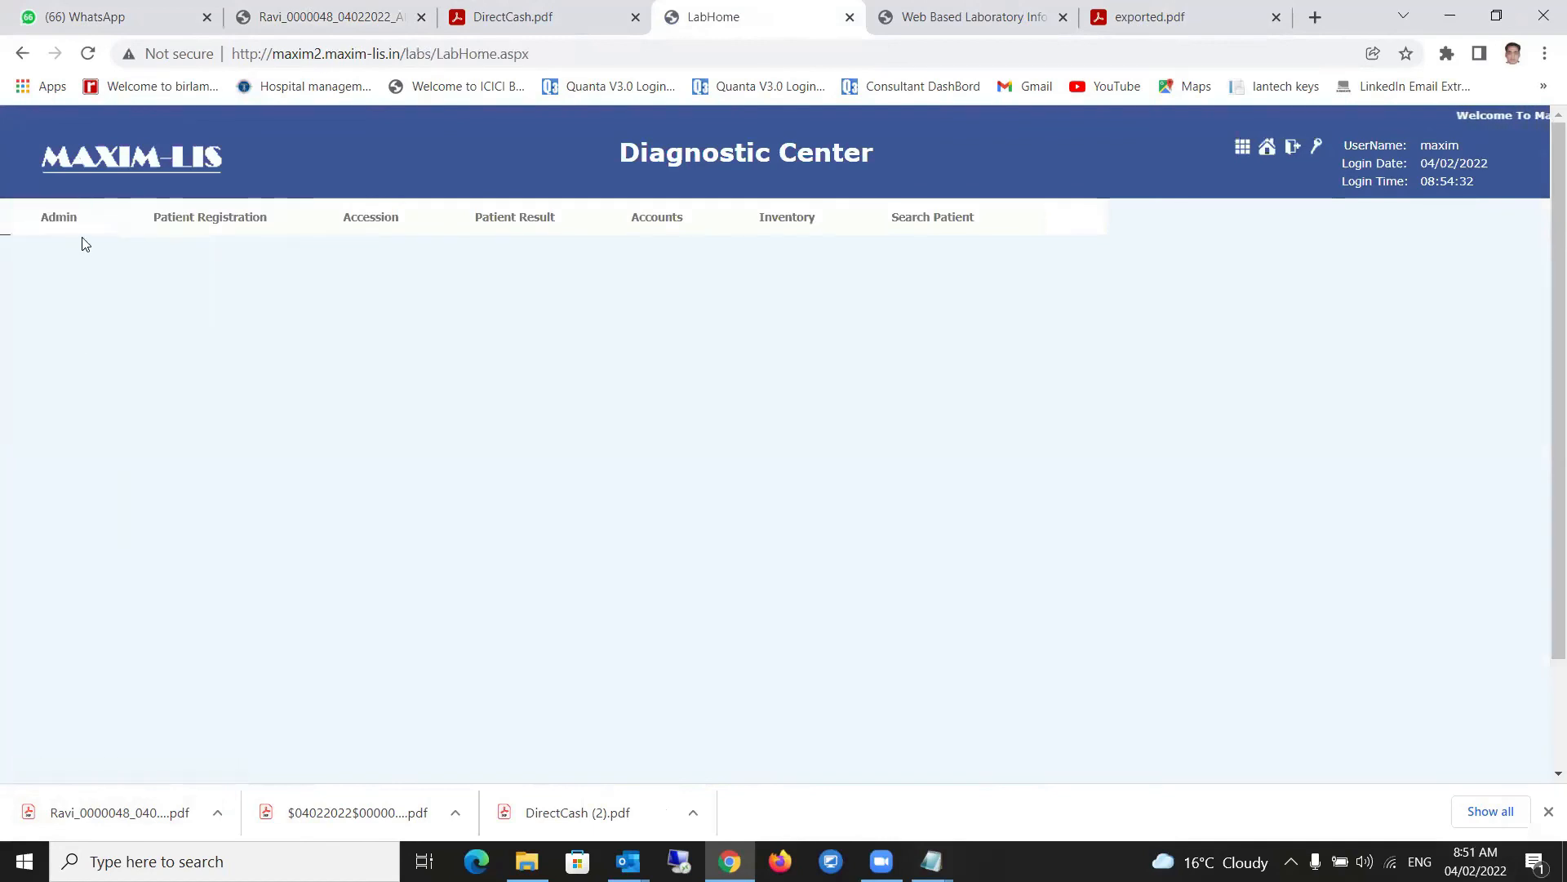
- Bulk-email reports to patients dated 04/02/2022 from Admin > Admin > Bulk Email Send
mouse_move(59, 217)
mouse_move(69, 418)
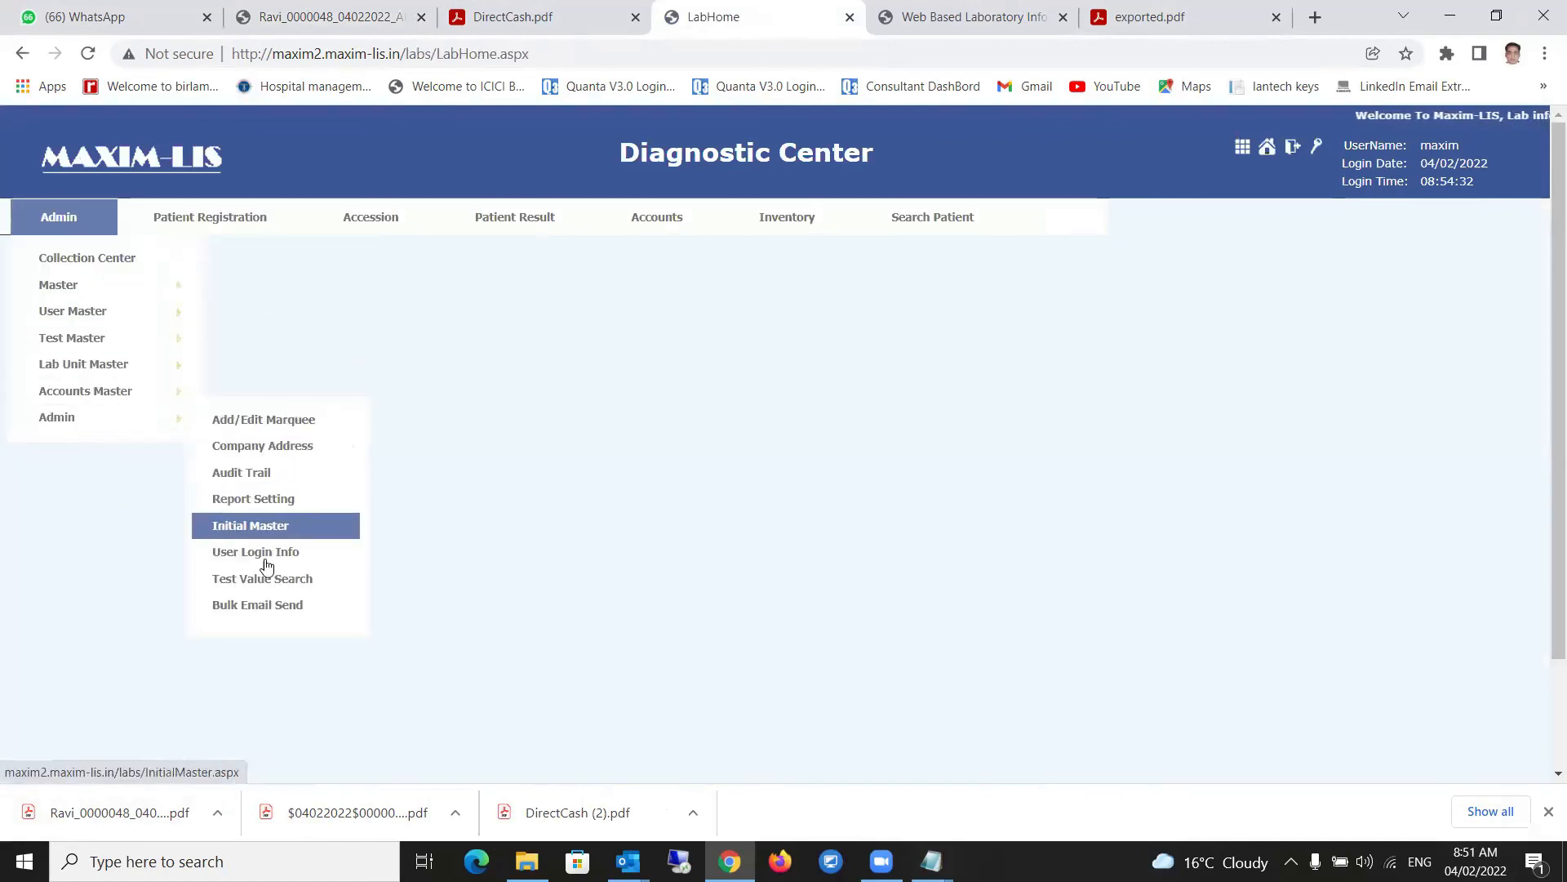
click(265, 611)
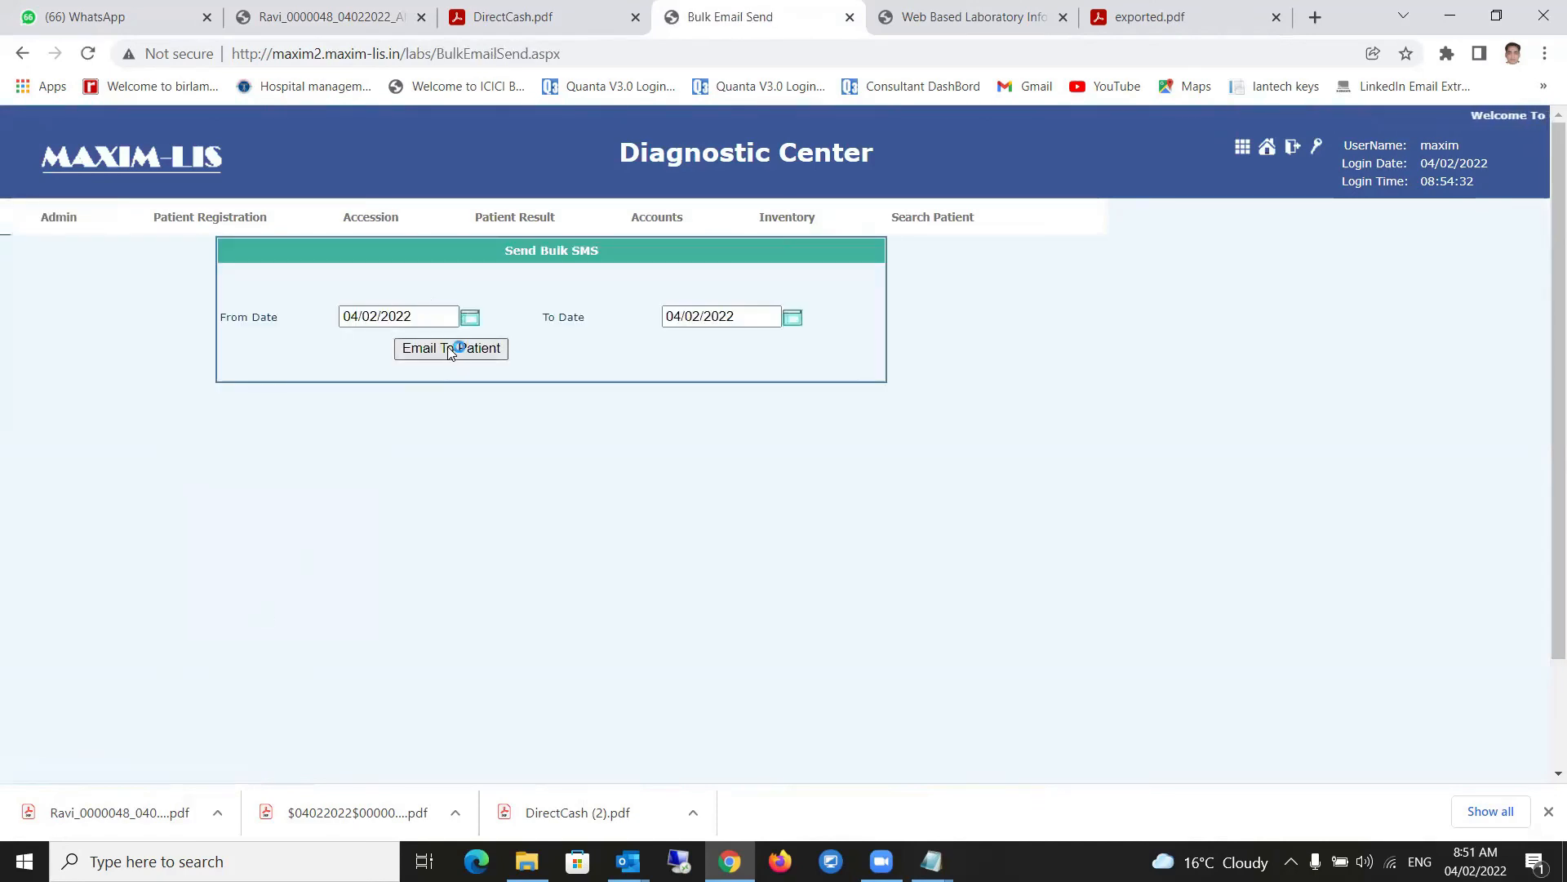
click(449, 349)
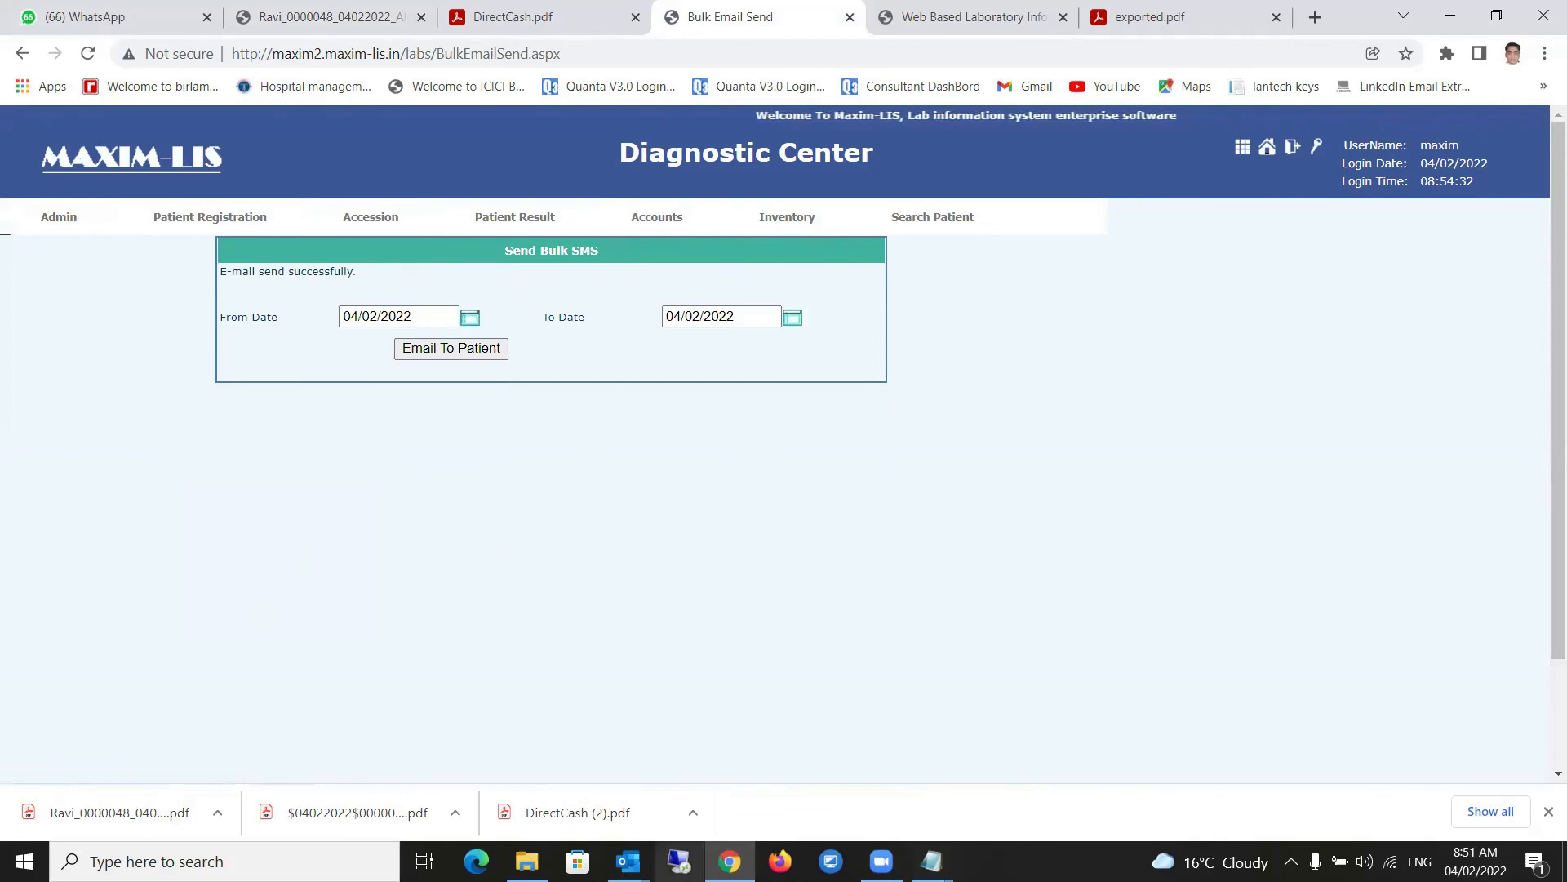
click(628, 861)
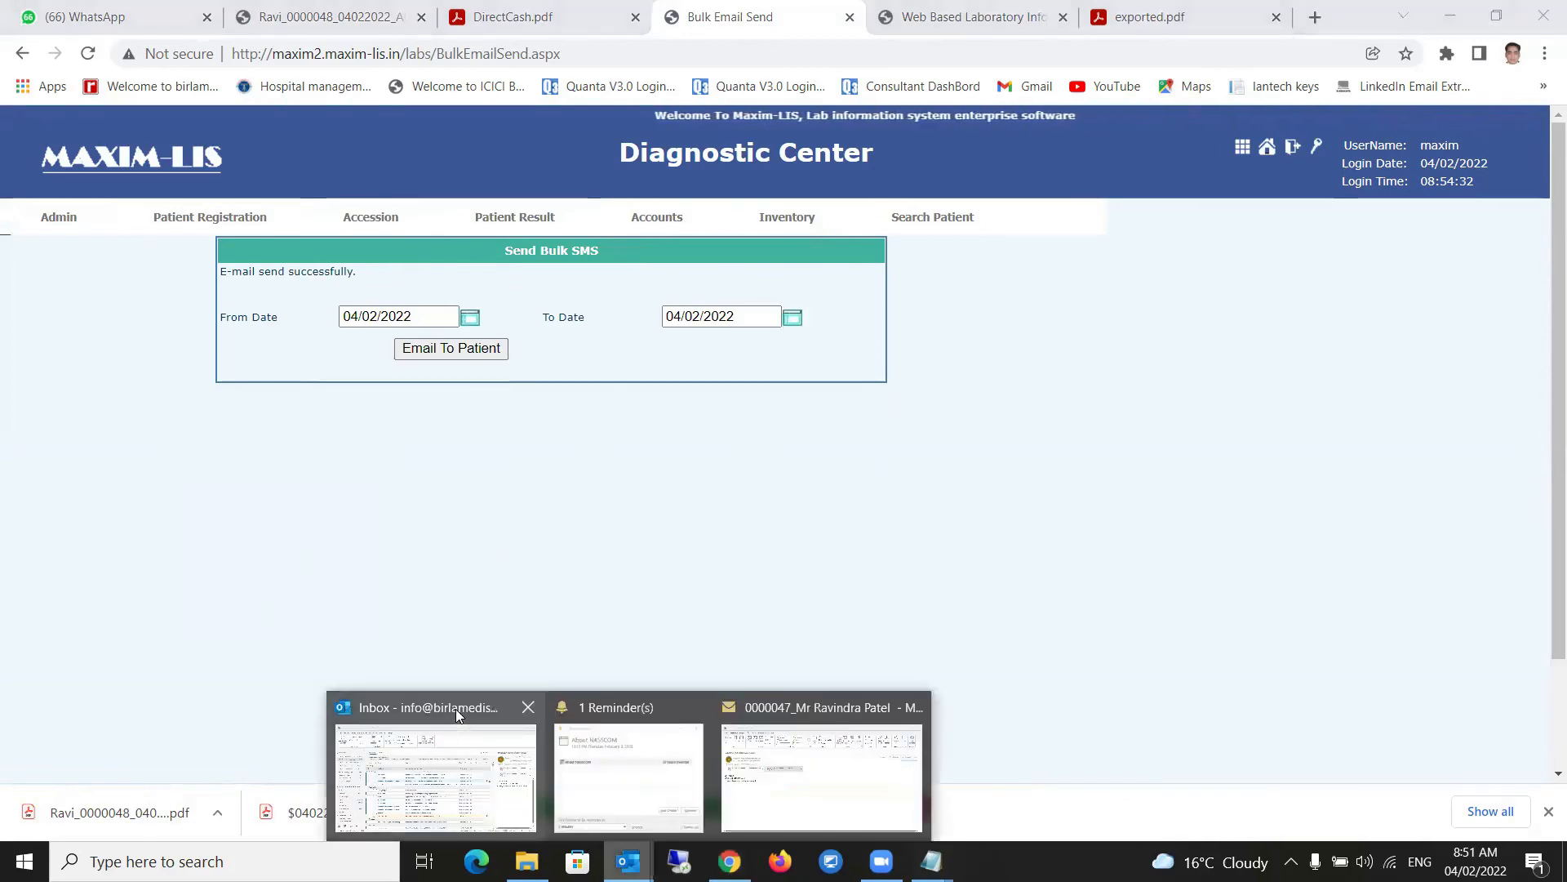
- Open the newest 8:52 AM Maximlis report email with two PDF attachments in its own window
click(433, 718)
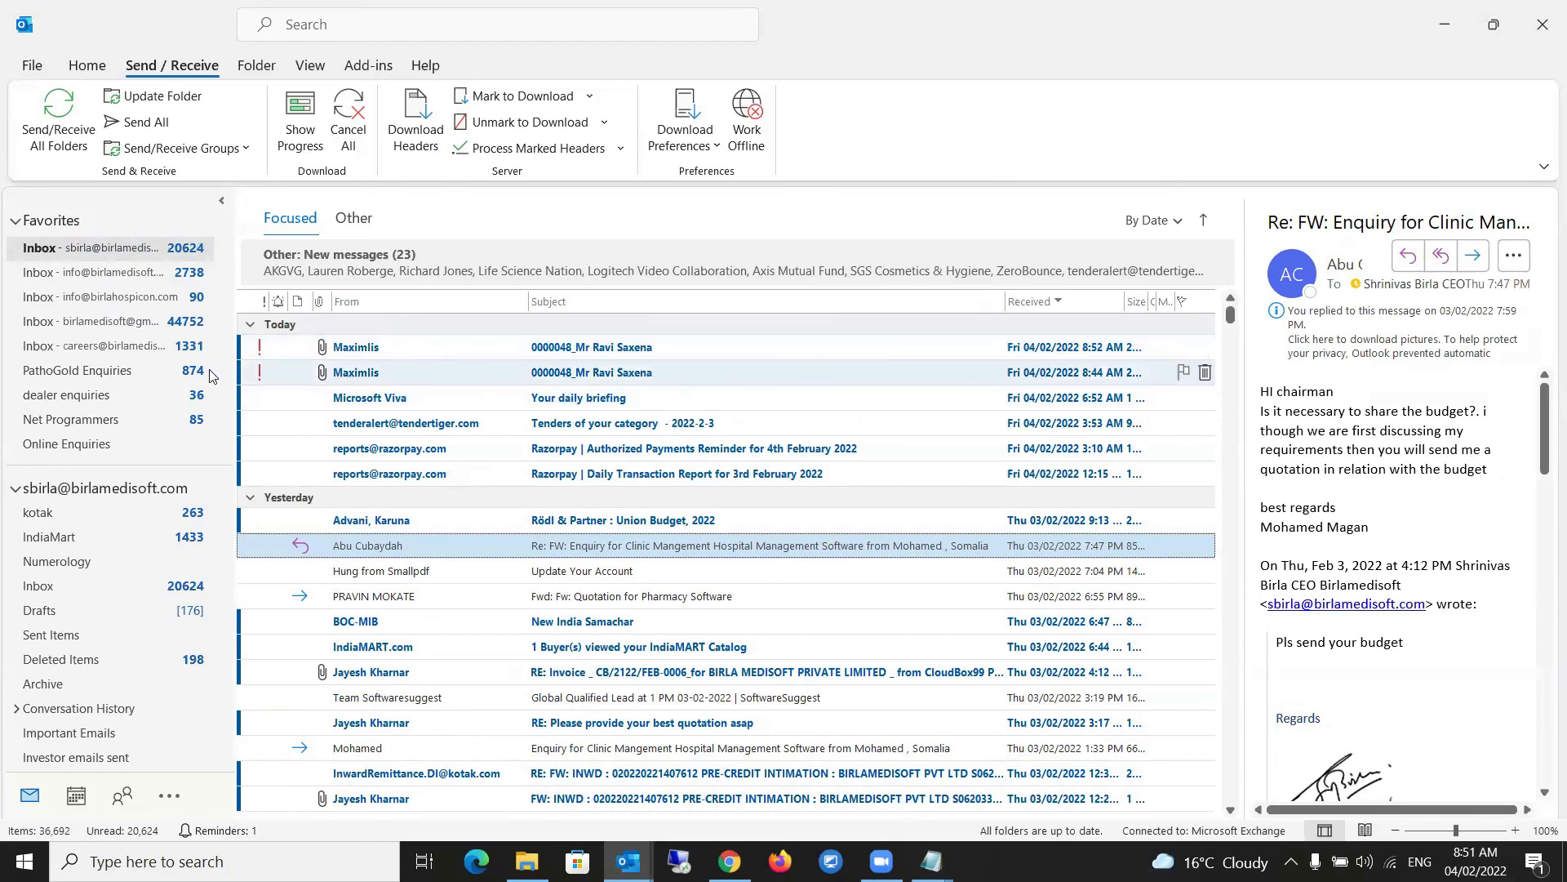
click(396, 352)
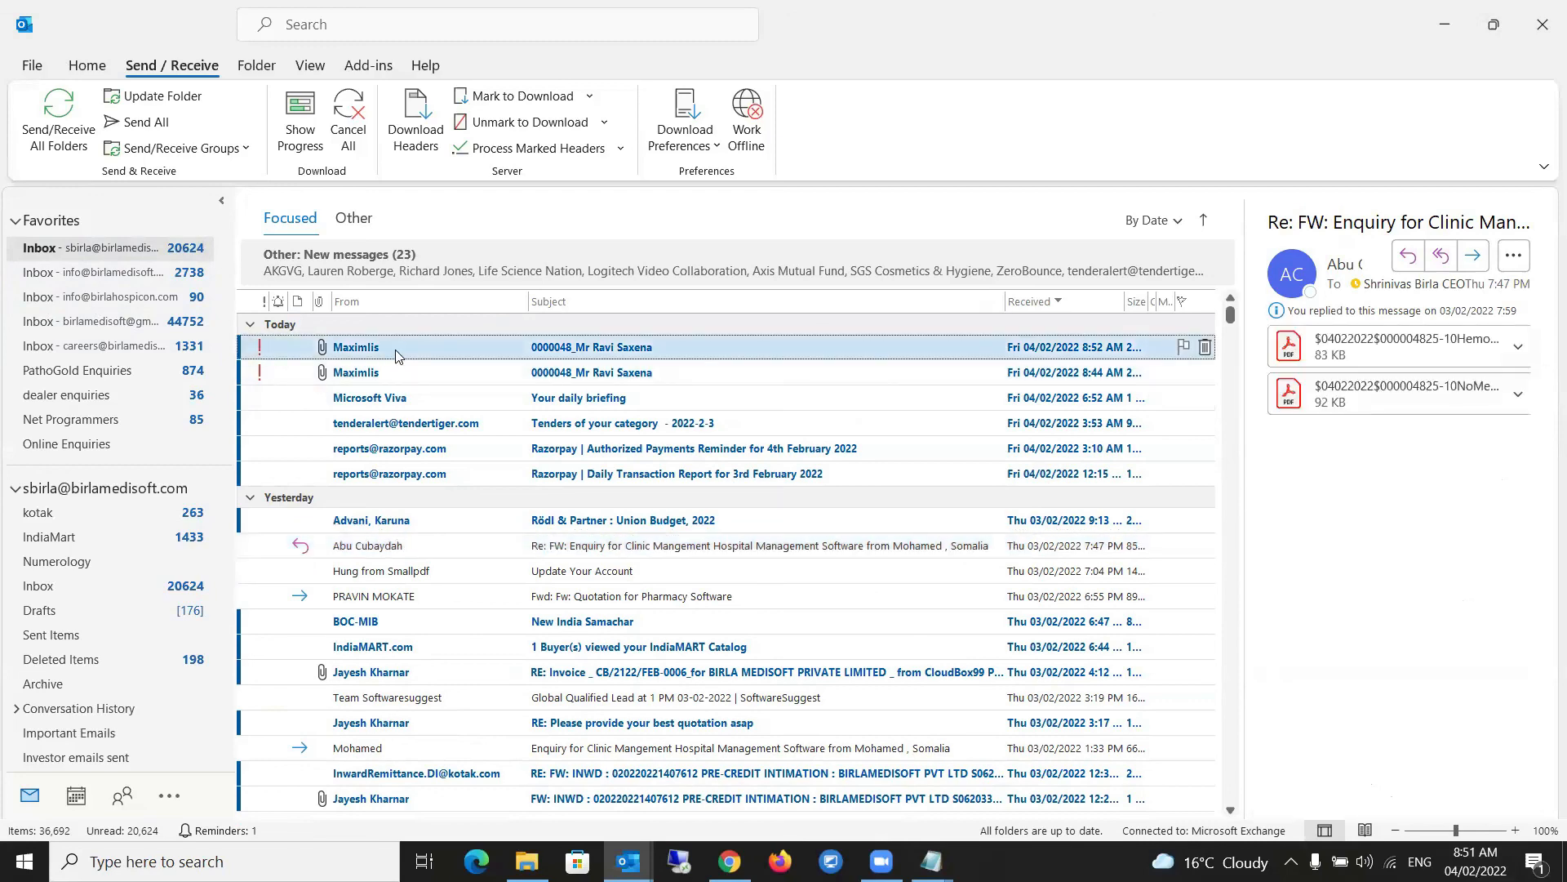
double_click(395, 350)
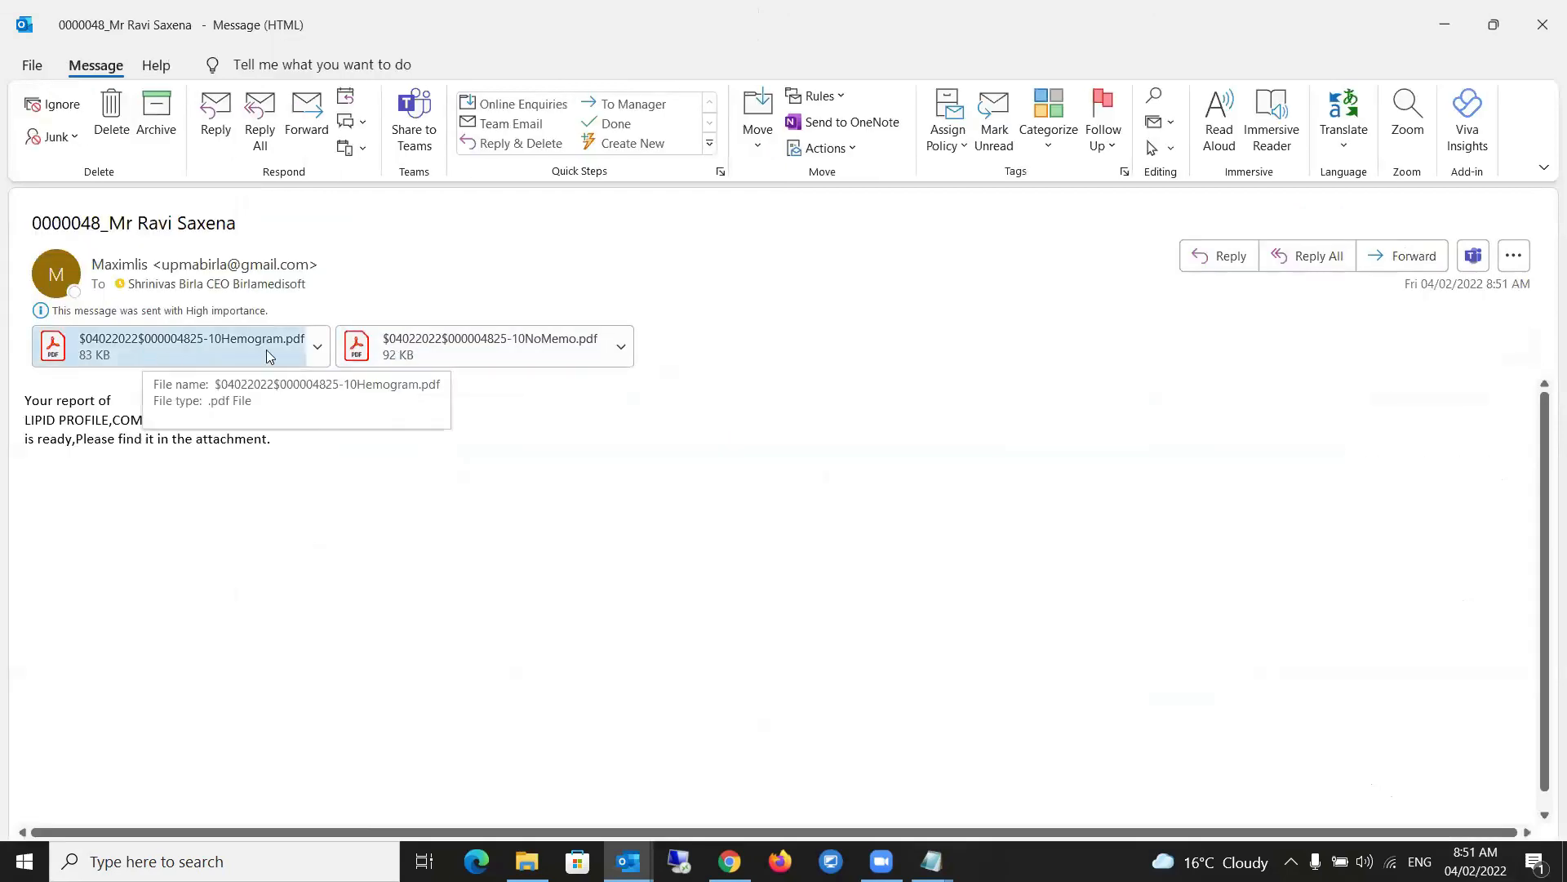
- Open the Hemogram PDF attachment in Acrobat, scroll through it and close it
double_click(195, 356)
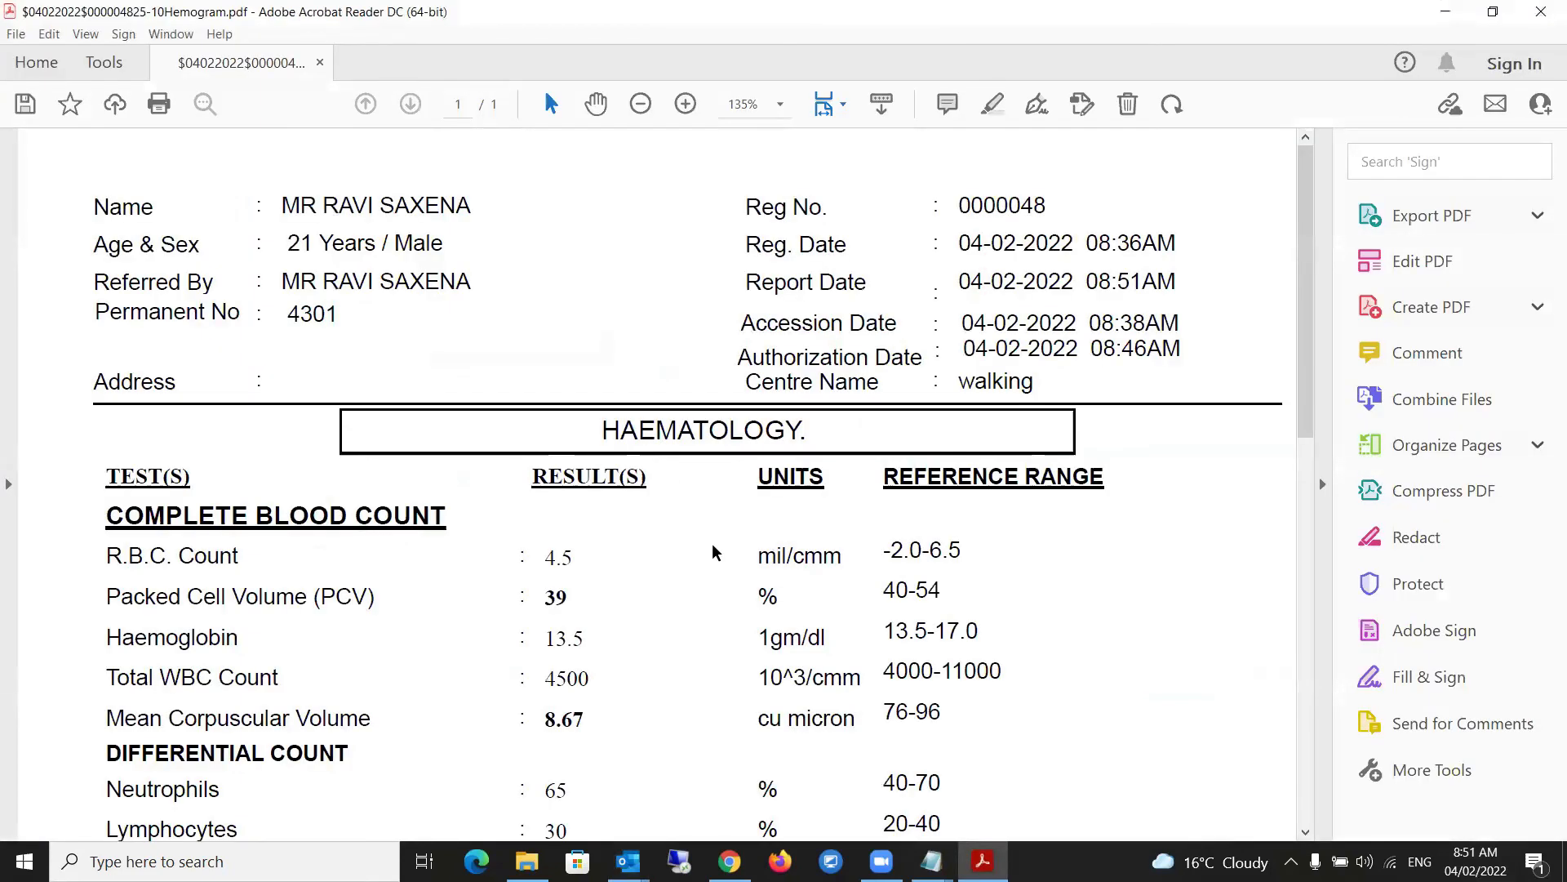
scroll(630, 585, down, 12)
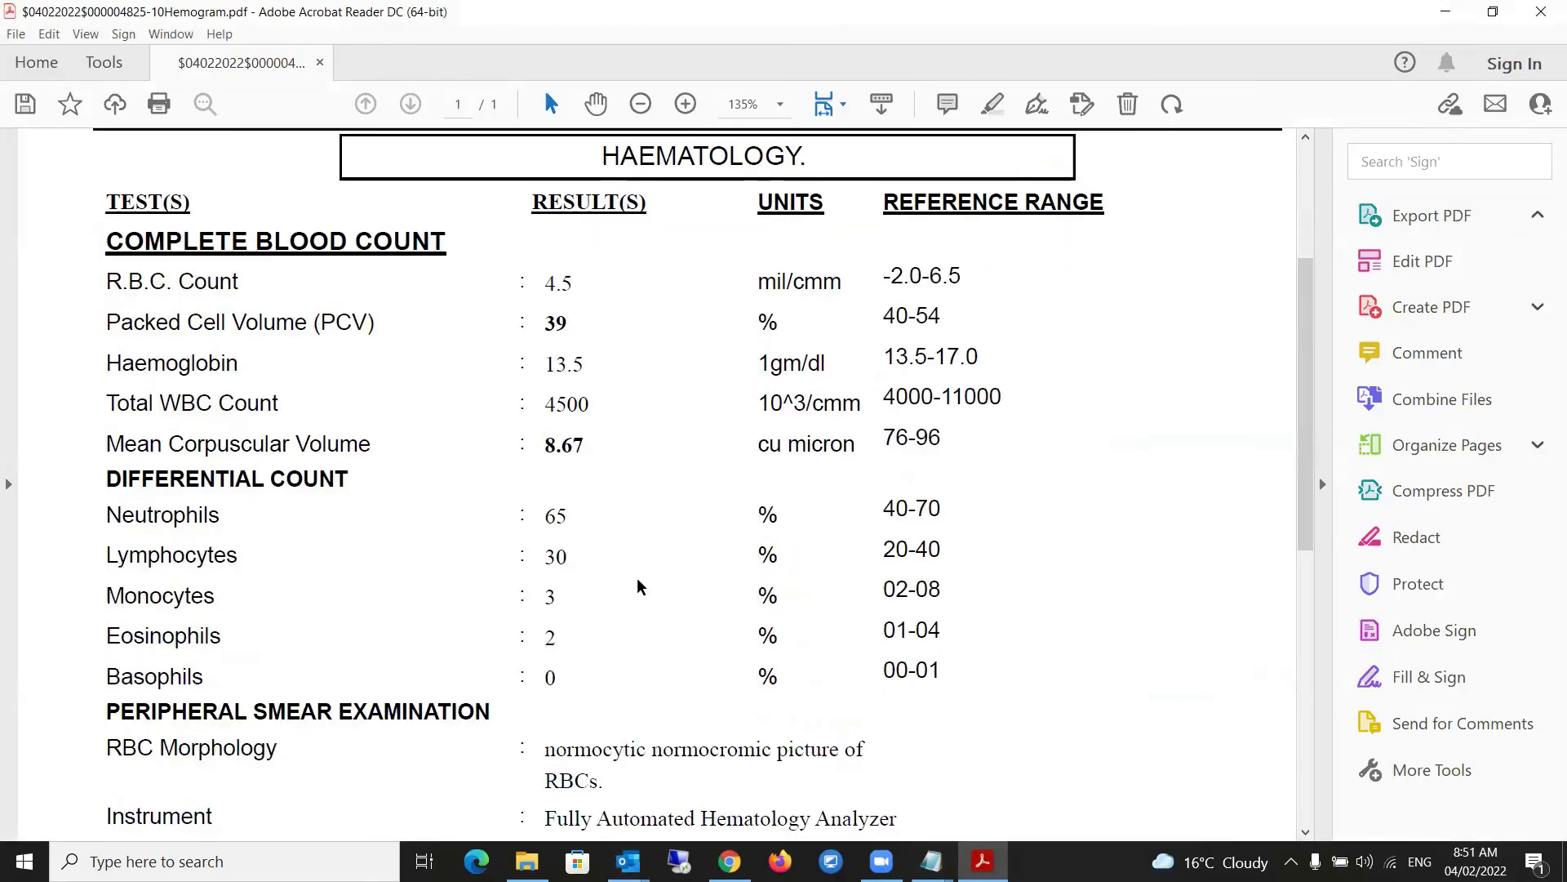
scroll(637, 587, down, 1)
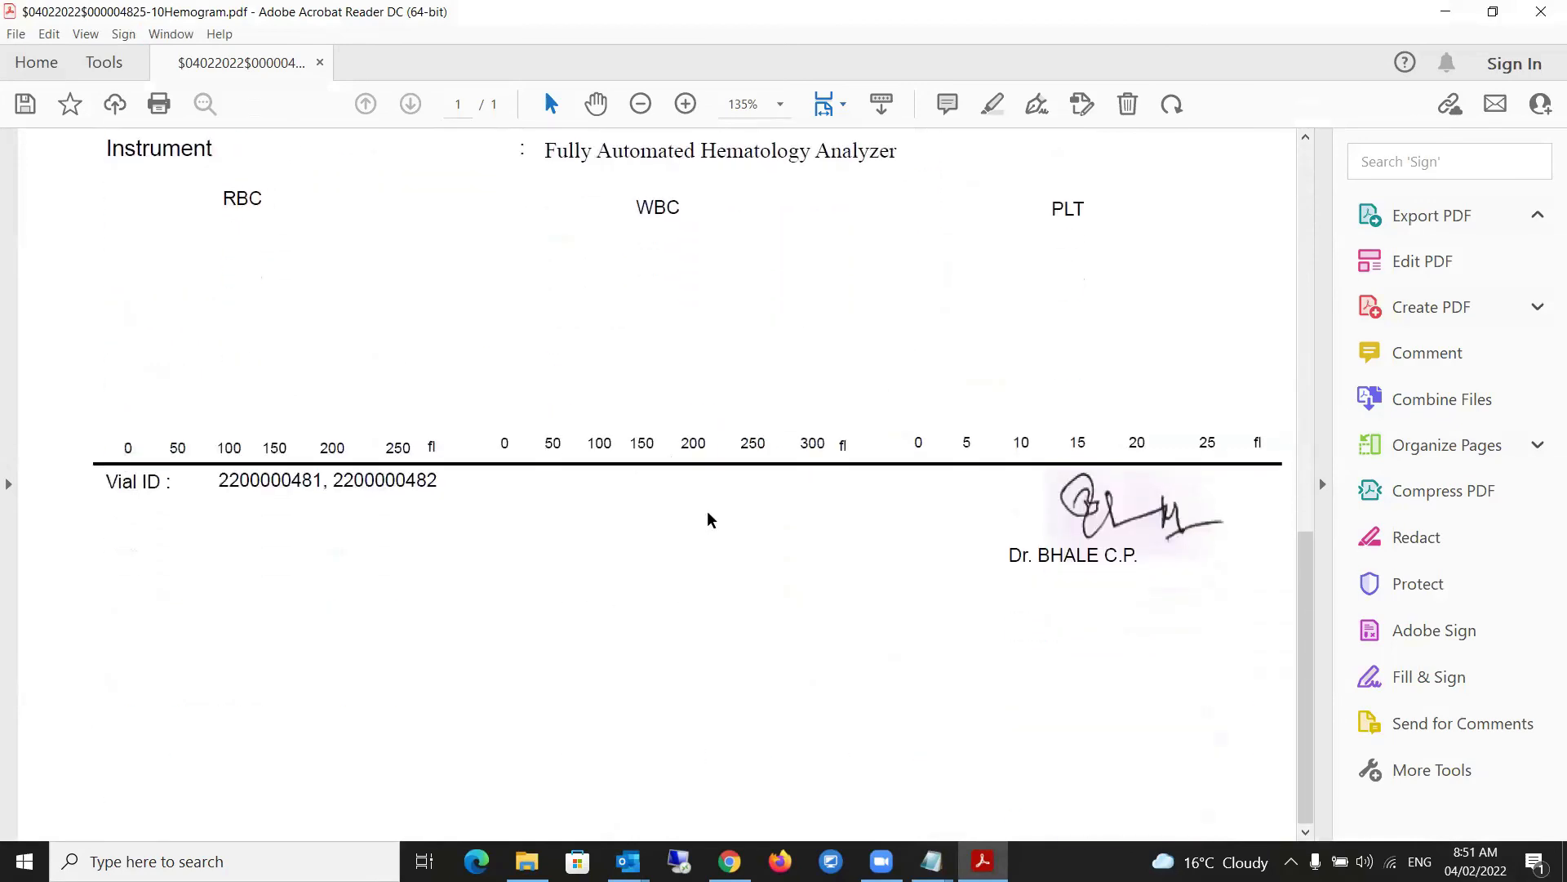
click(1543, 14)
- Open the NoMemo report PDF, read both pages to End of Report, and close it
double_click(505, 350)
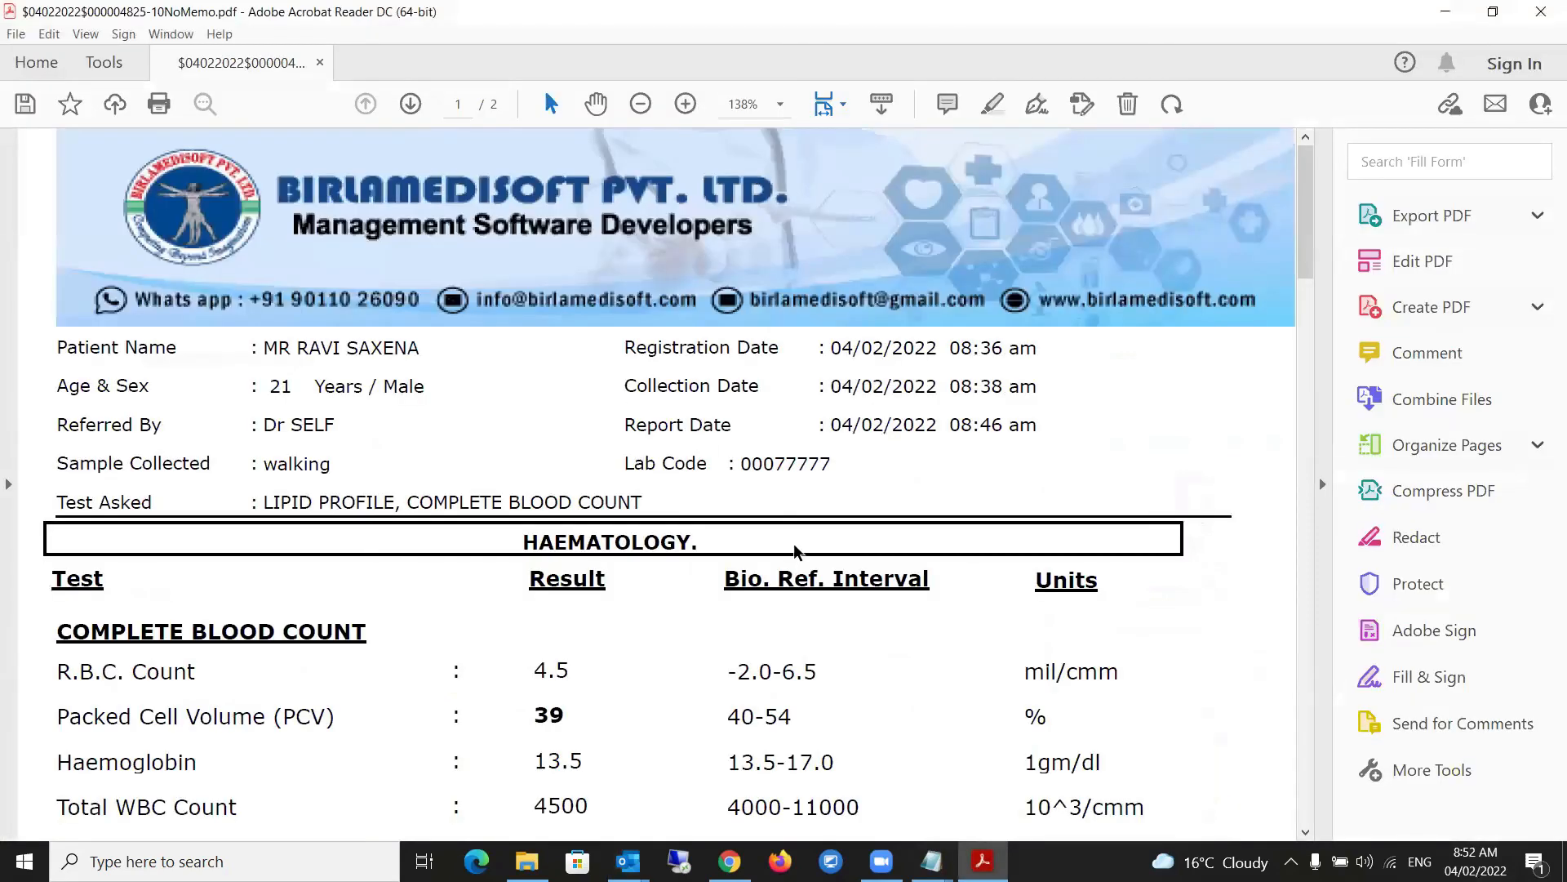
scroll(798, 559, down, 3)
scroll(730, 413, down, 6)
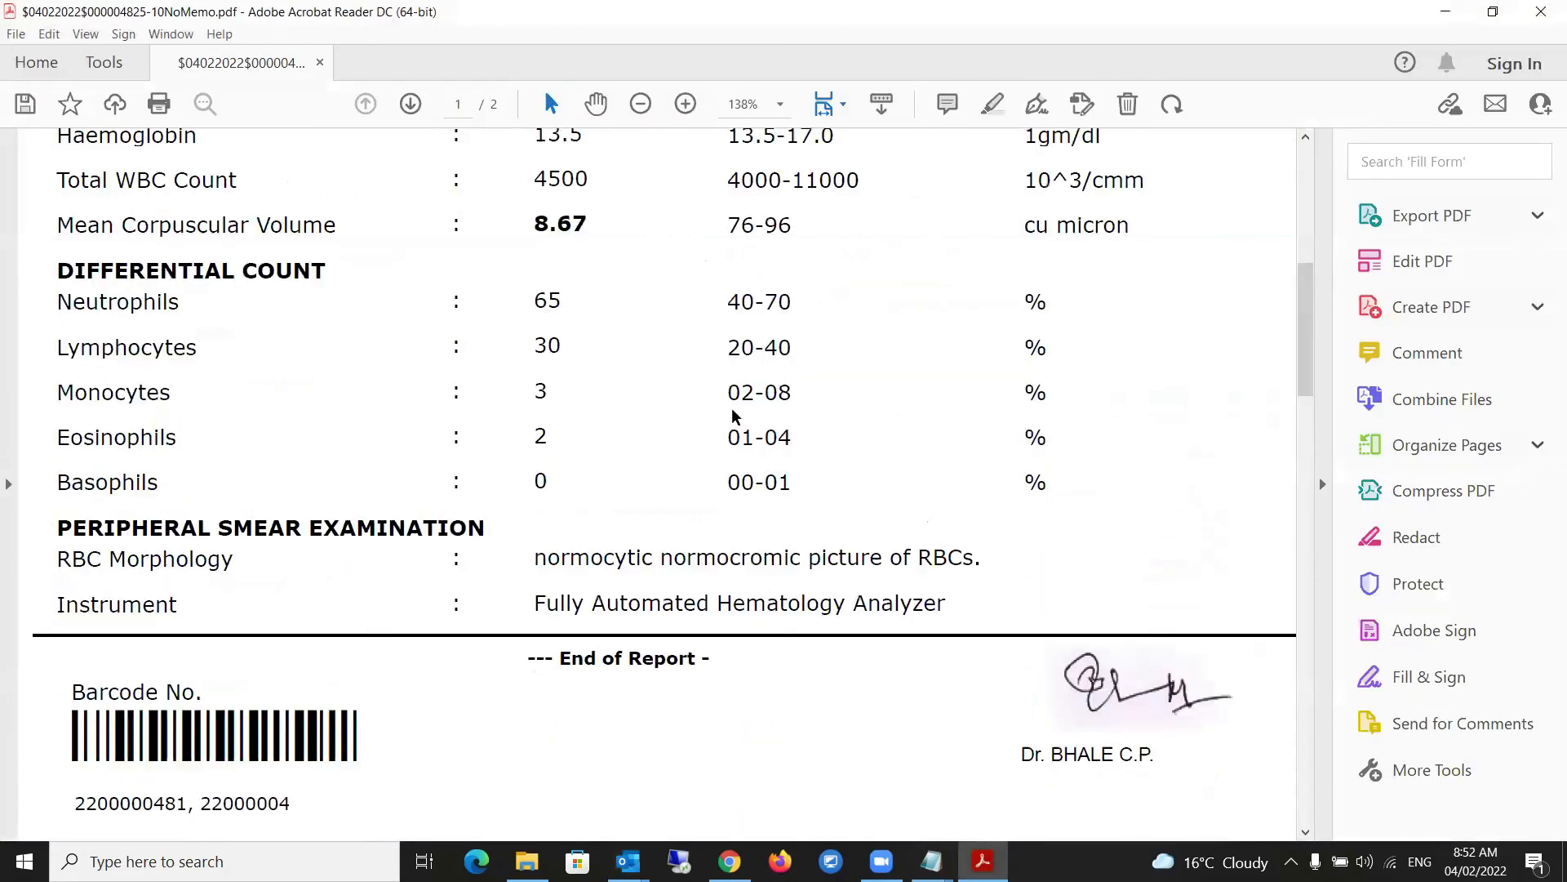
scroll(731, 414, down, 5)
scroll(733, 408, down, 3)
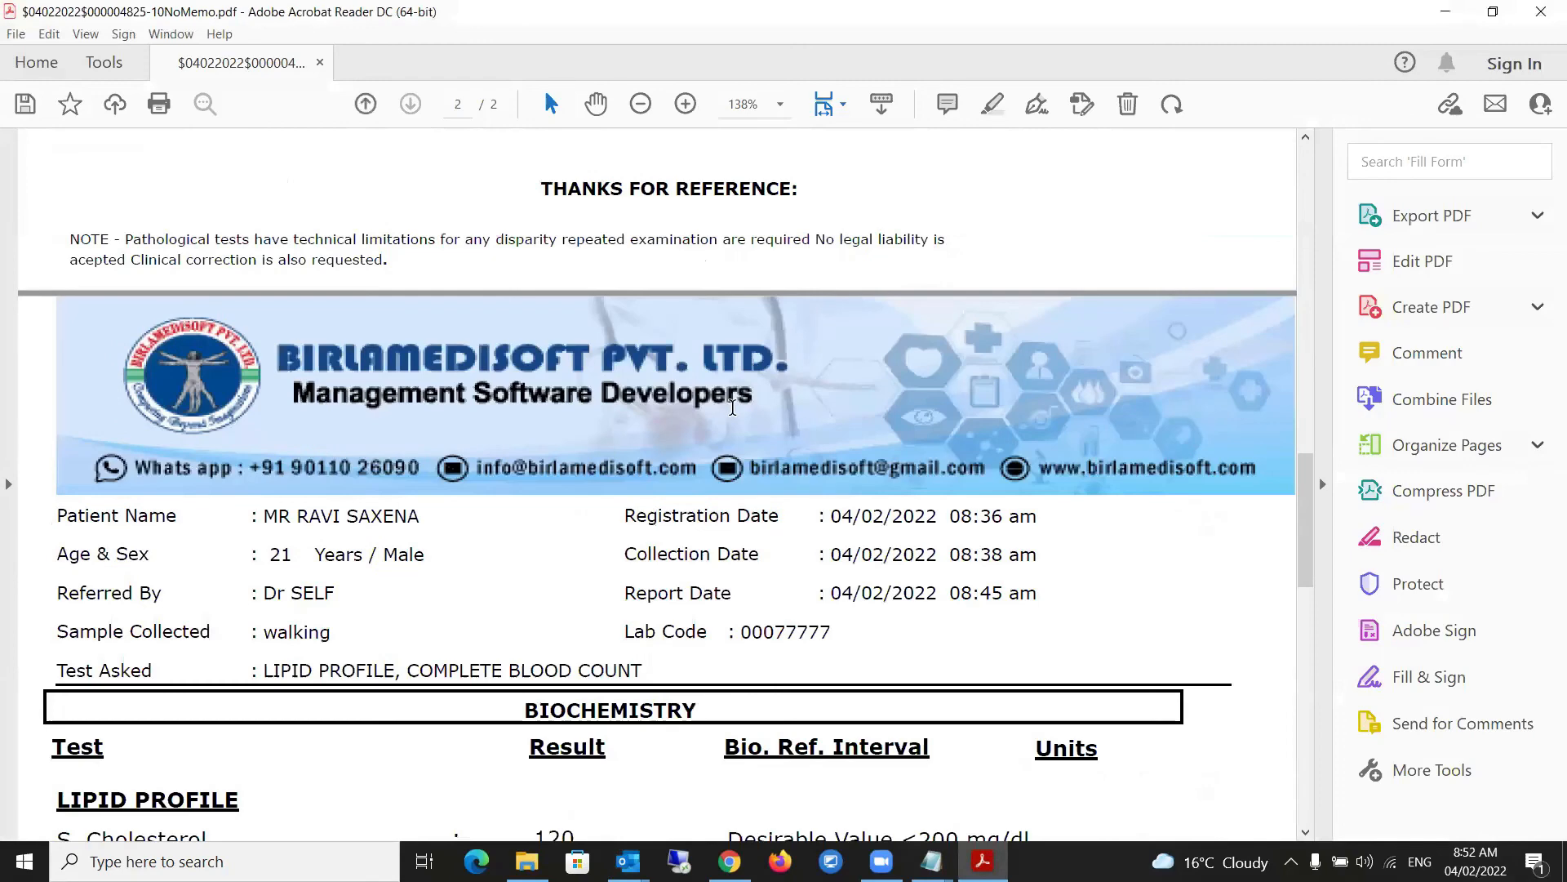
scroll(732, 408, down, 6)
scroll(732, 414, down, 6)
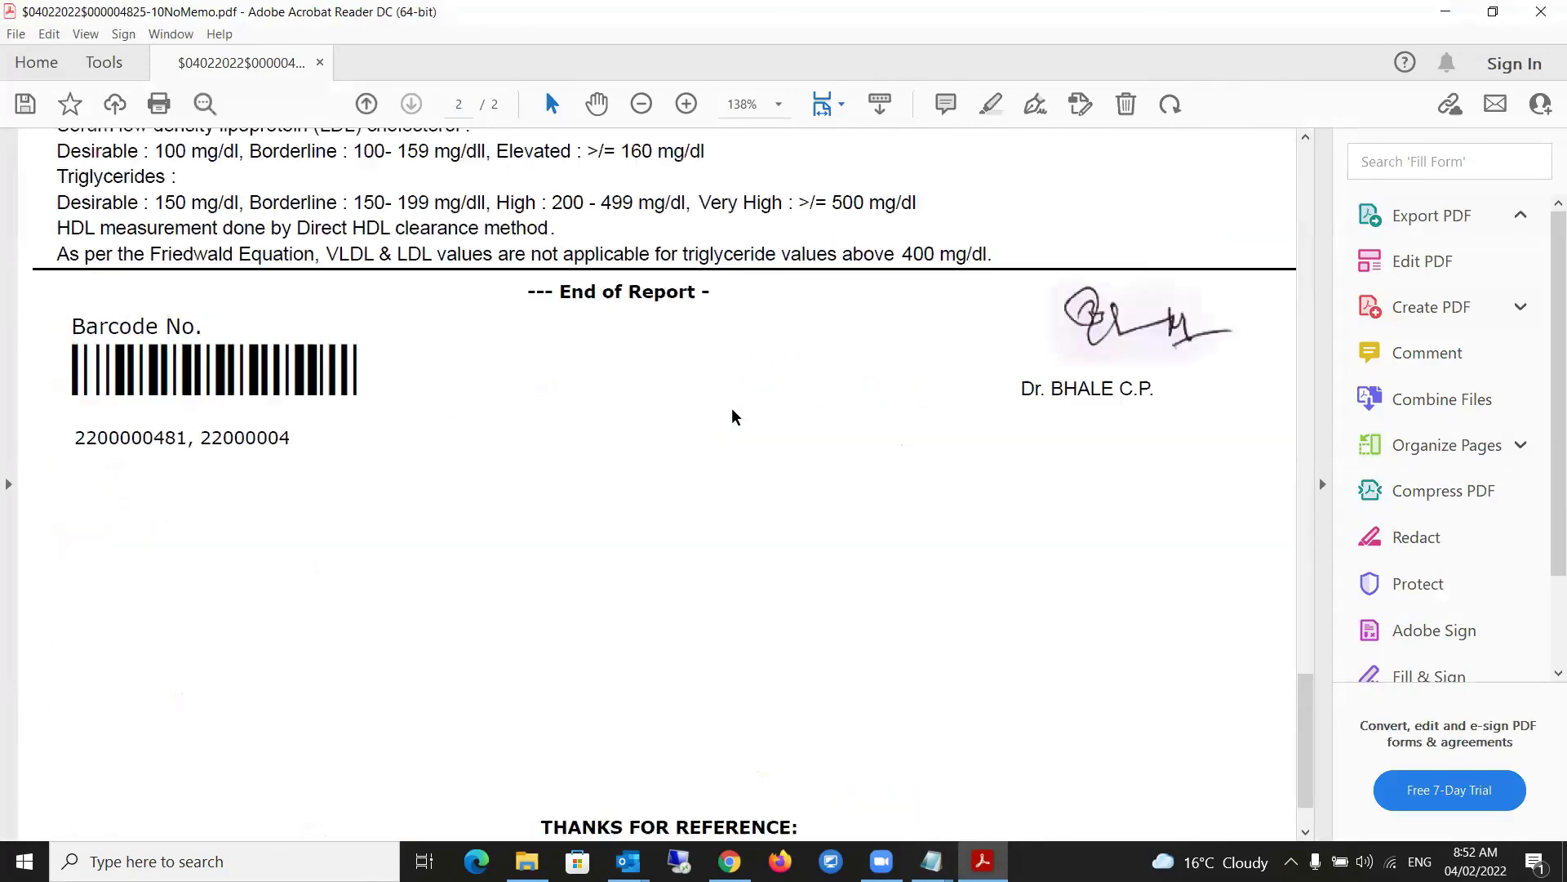
click(1532, 23)
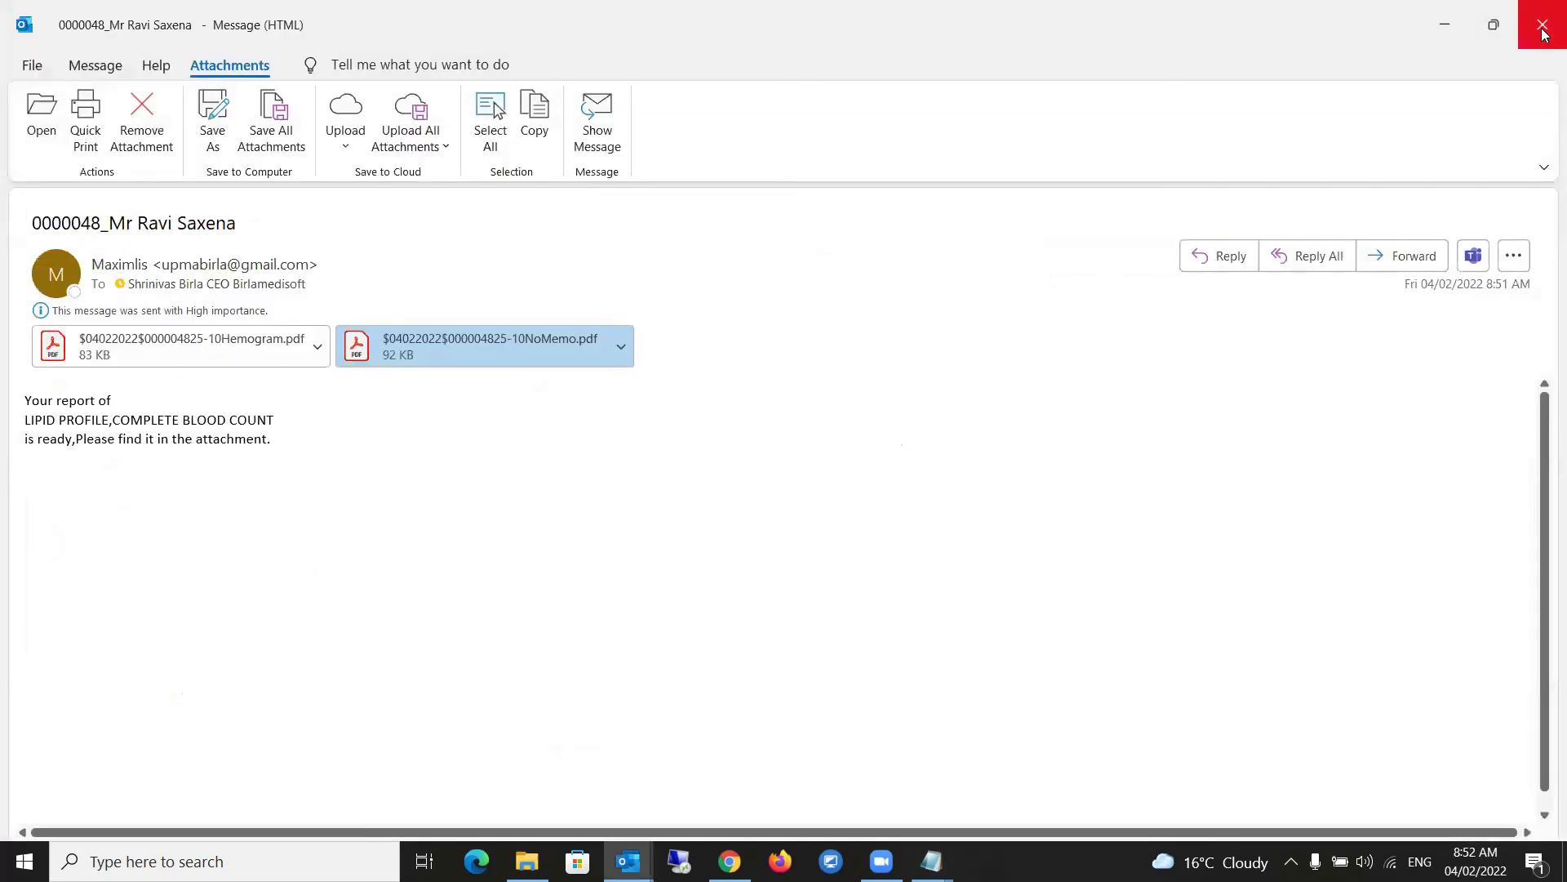
- Close the report email window and then the main Outlook window
click(1543, 27)
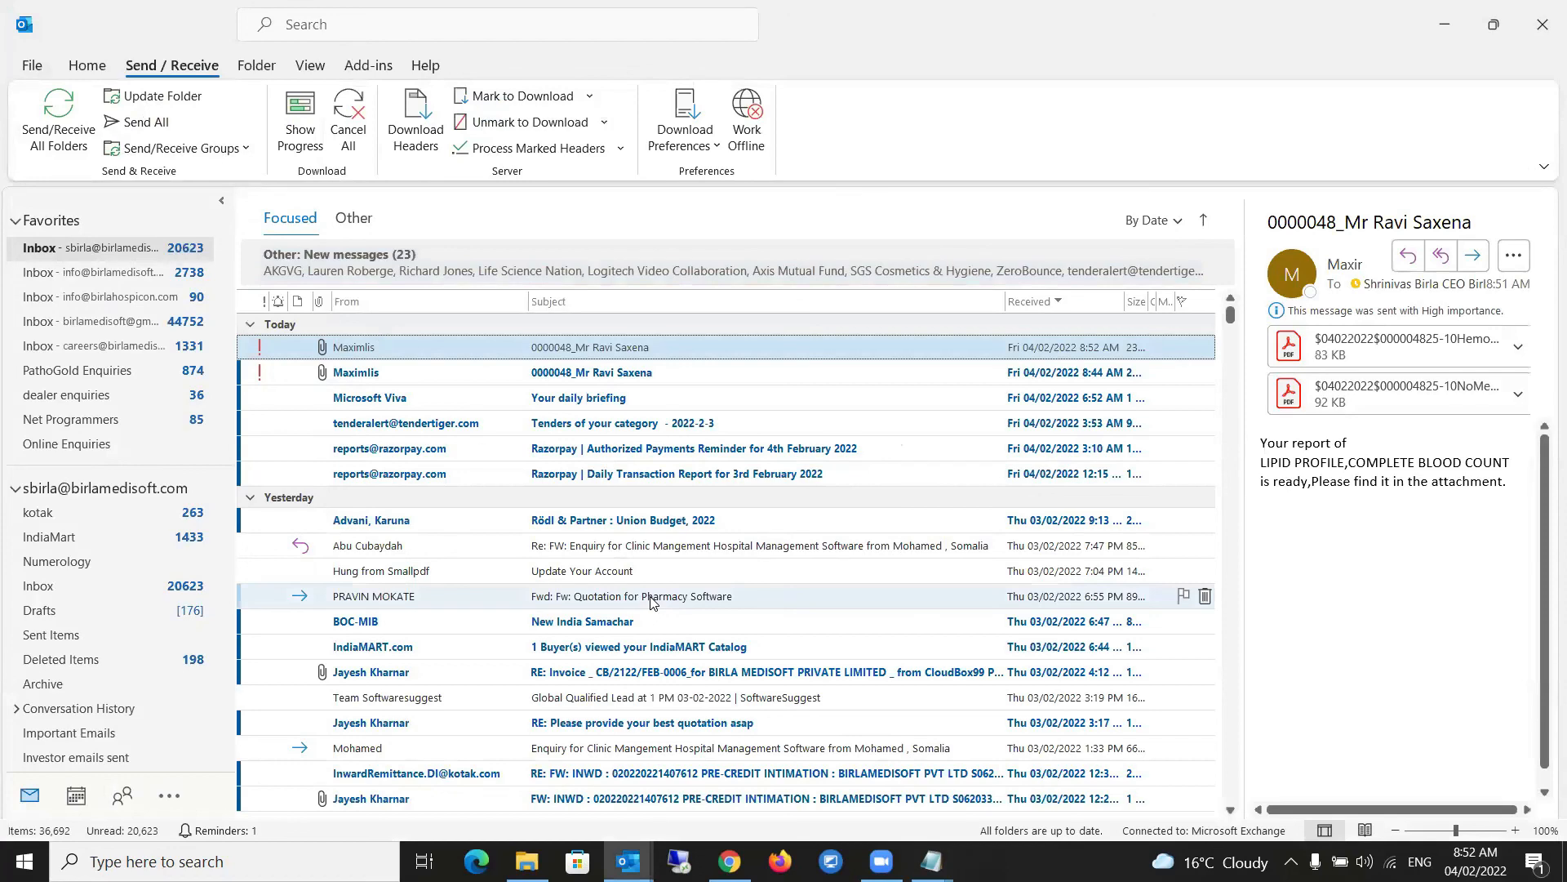
click(1543, 14)
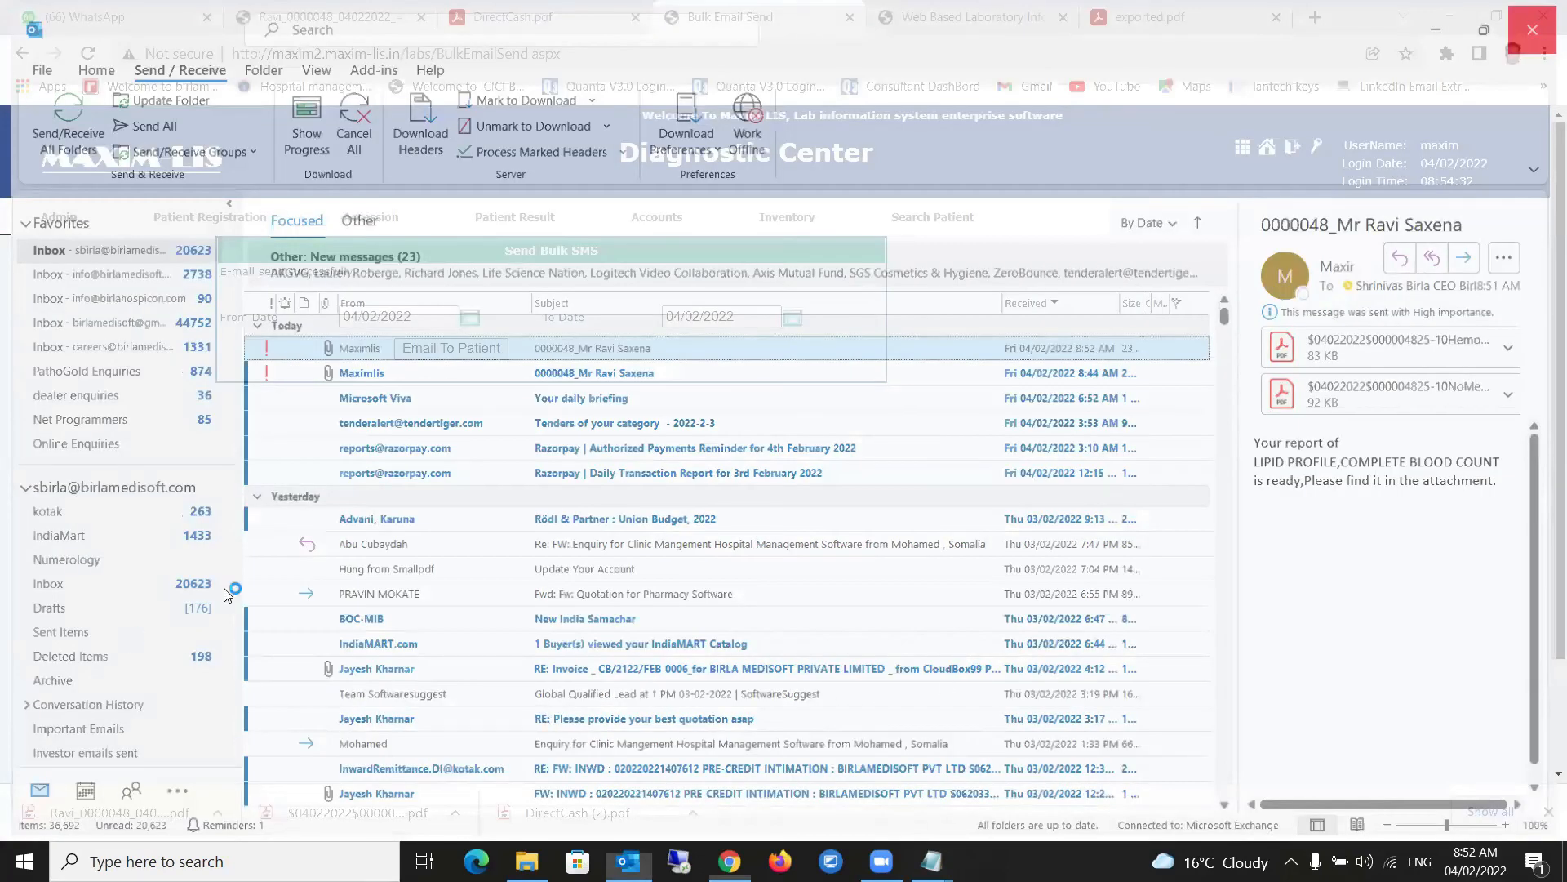